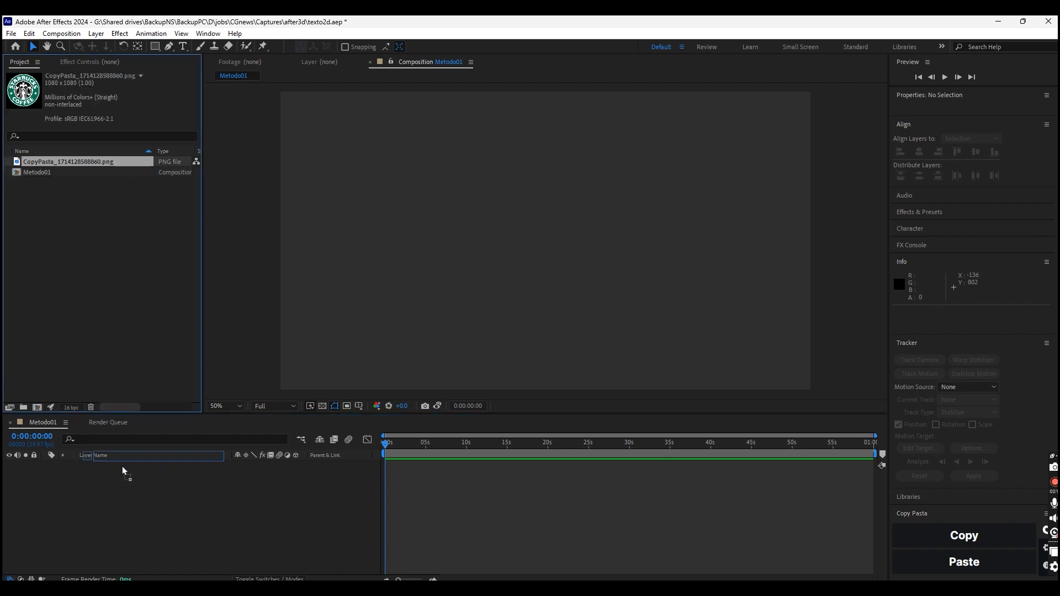
# Apply CC Glass to the Starbucks logo layer and set its surface height to 7 and displacement to 47.
pyautogui.click(120, 33)
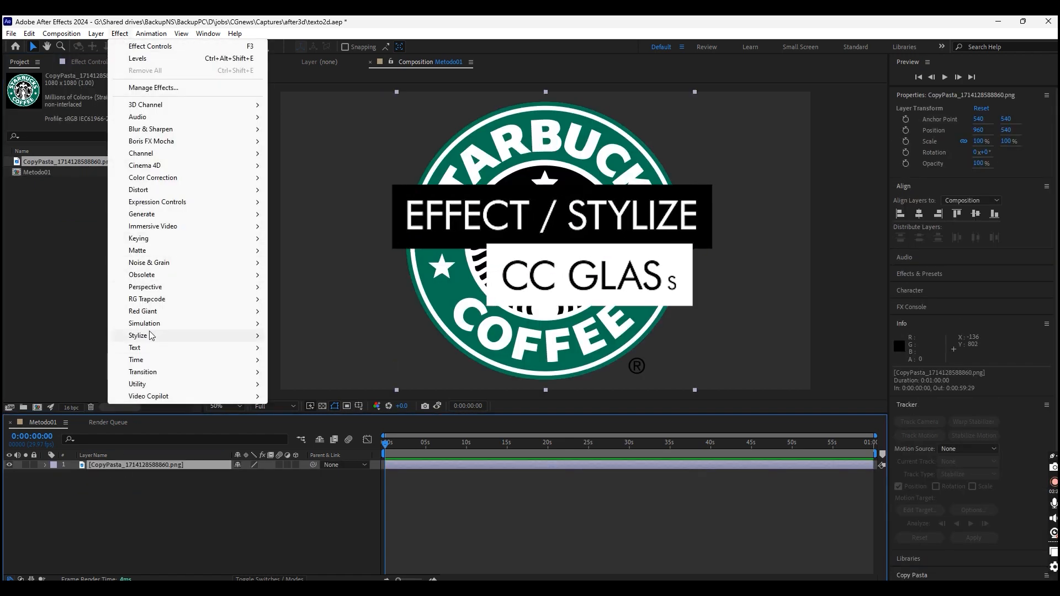
pyautogui.moveTo(257, 335)
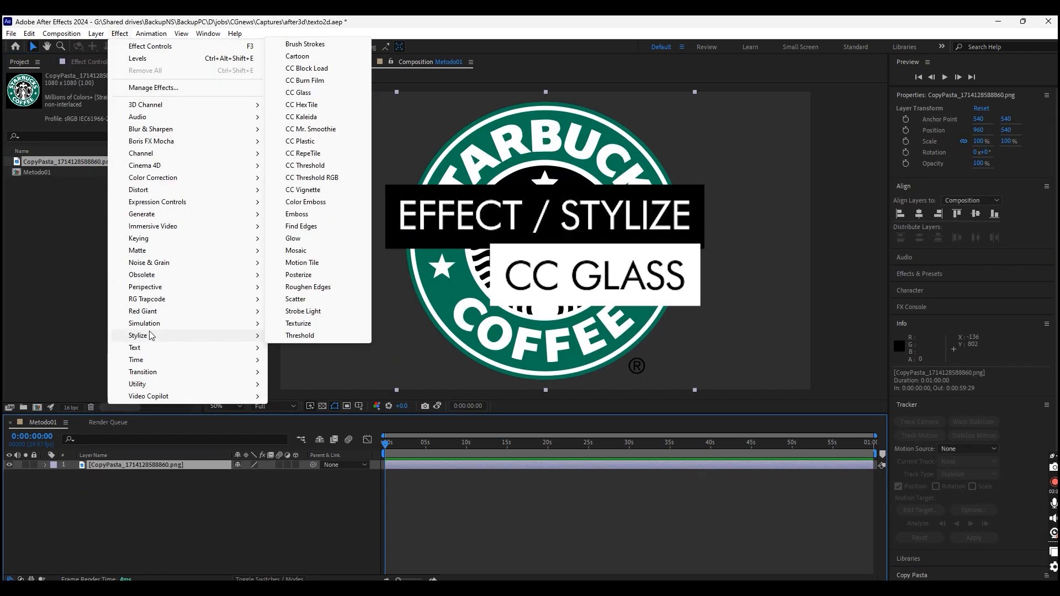
pyautogui.click(301, 93)
pyautogui.click(17, 94)
pyautogui.moveTo(119, 122)
pyautogui.mouseDown()
pyautogui.moveTo(91, 123)
pyautogui.moveTo(128, 146)
pyautogui.moveTo(106, 145)
pyautogui.mouseUp()
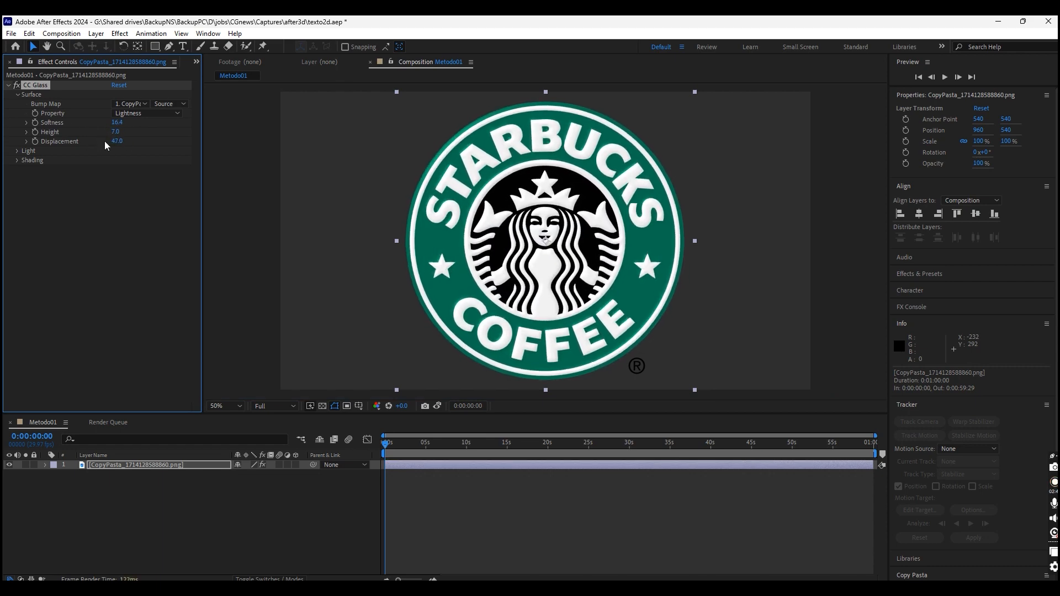
# Set the CC Glass light type to Point Light and place the light at 122, 394 on the logo.
pyautogui.click(17, 151)
pyautogui.click(157, 161)
pyautogui.click(142, 187)
pyautogui.click(142, 189)
pyautogui.click(138, 200)
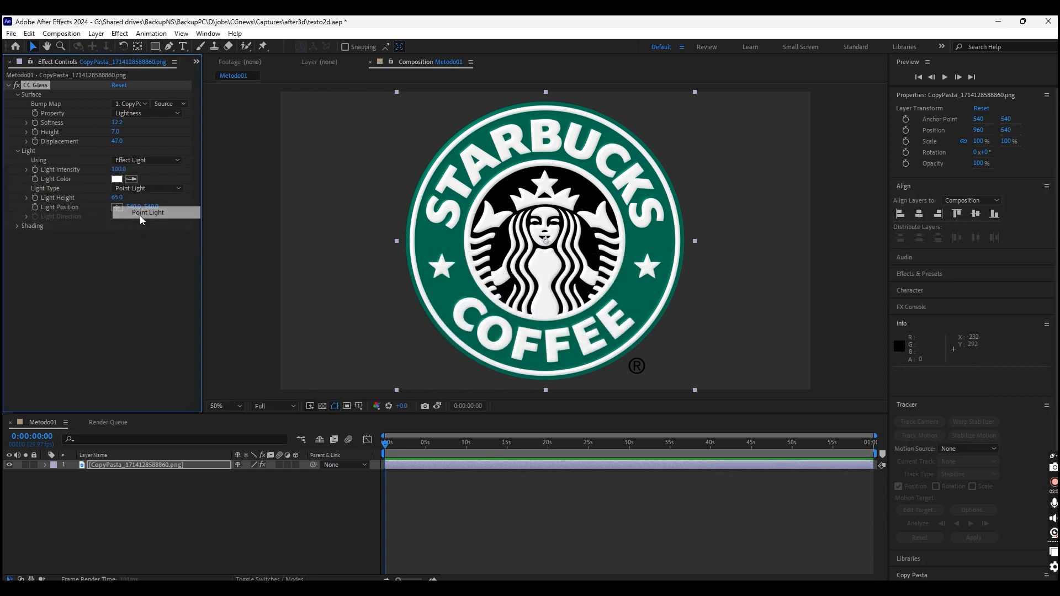
pyautogui.click(18, 226)
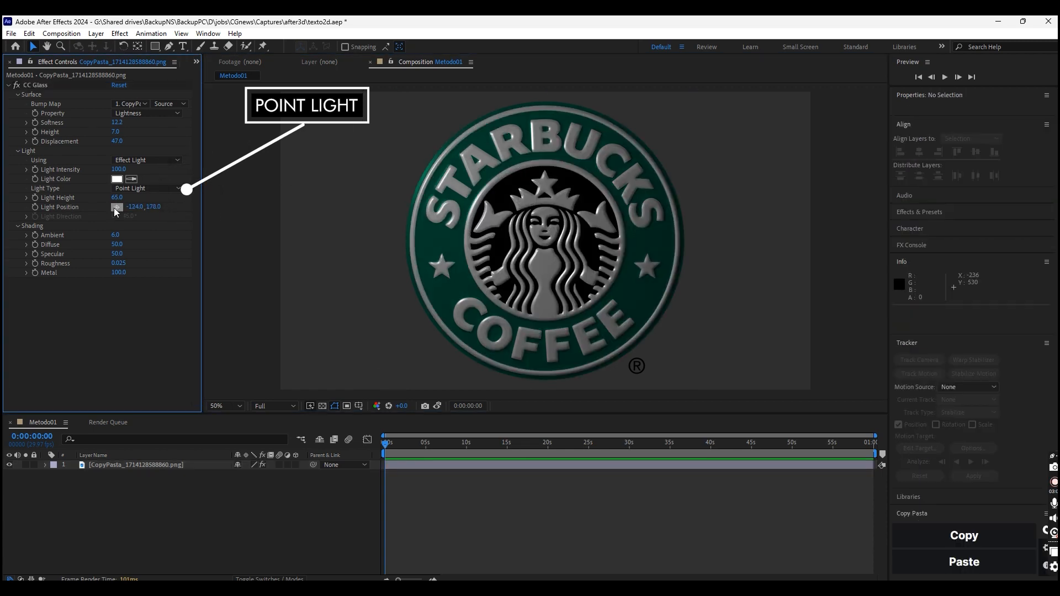
pyautogui.moveTo(354, 147); pyautogui.dragTo(431, 202)
# Refine the CC Glass surface by setting softness to 10.4 and height to 8.
pyautogui.moveTo(116, 122); pyautogui.dragTo(110, 122)
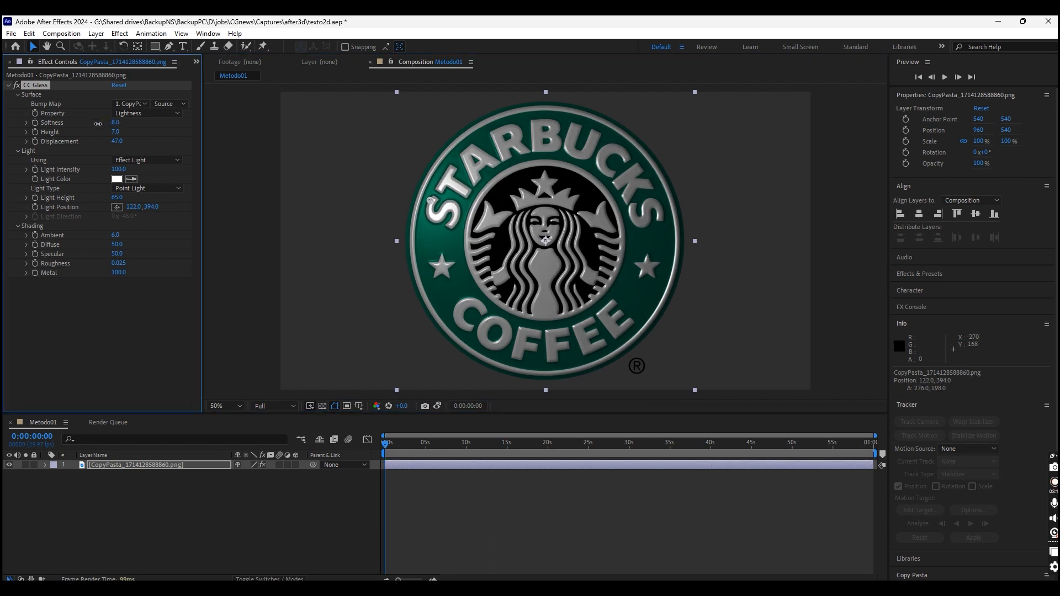
pyautogui.click(145, 147)
pyautogui.moveTo(117, 132)
pyautogui.mouseDown()
pyautogui.moveTo(132, 132)
pyautogui.moveTo(106, 132)
pyautogui.moveTo(122, 134)
pyautogui.mouseUp()
# Create a composition-sized black solid and place it beneath the logo layer.
pyautogui.click(91, 541)
pyautogui.click(96, 33)
pyautogui.moveTo(127, 42)
pyautogui.click(303, 64)
pyautogui.click(526, 374)
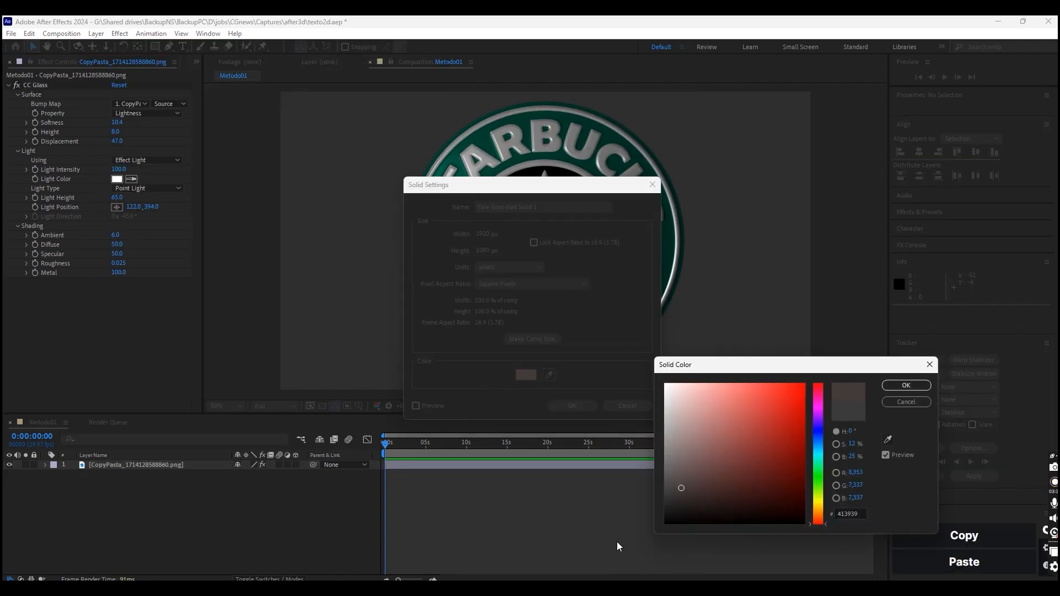
pyautogui.click(906, 385)
pyautogui.click(574, 406)
pyautogui.moveTo(99, 465)
pyautogui.mouseDown()
pyautogui.moveTo(98, 492)
pyautogui.moveTo(95, 476)
pyautogui.mouseUp()
# Apply Gradient Ramp to the black solid and set its end color to a dark green.
pyautogui.click(120, 33)
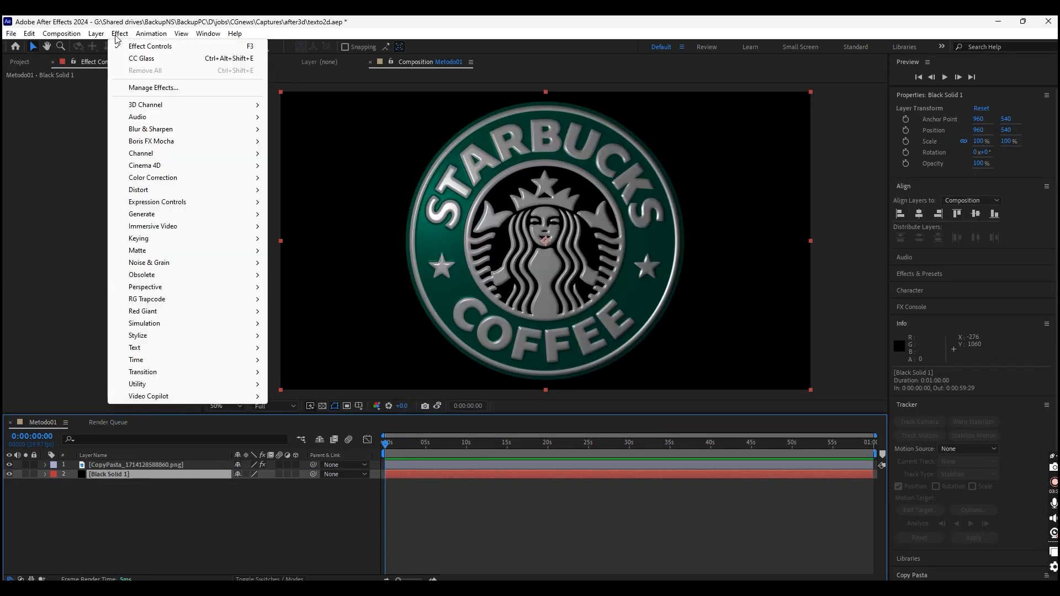
pyautogui.moveTo(158, 218)
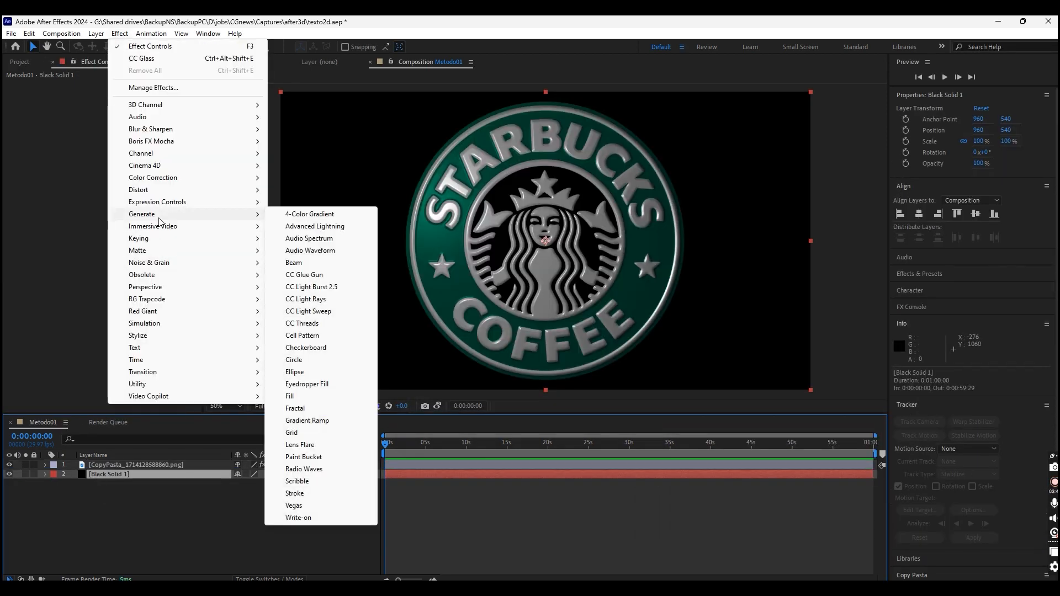
pyautogui.click(305, 420)
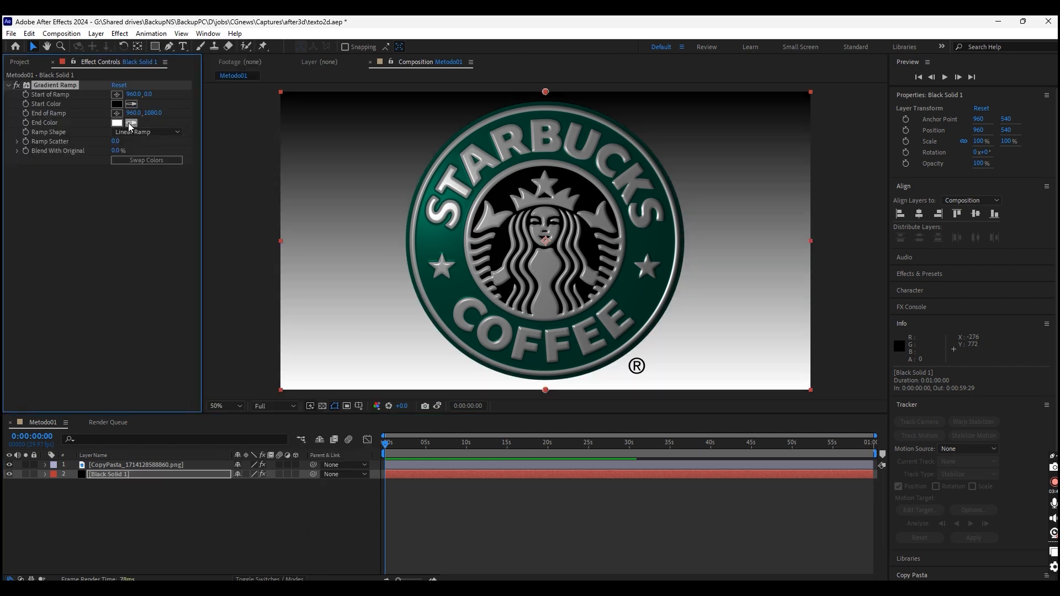
pyautogui.click(632, 298)
pyautogui.click(117, 122)
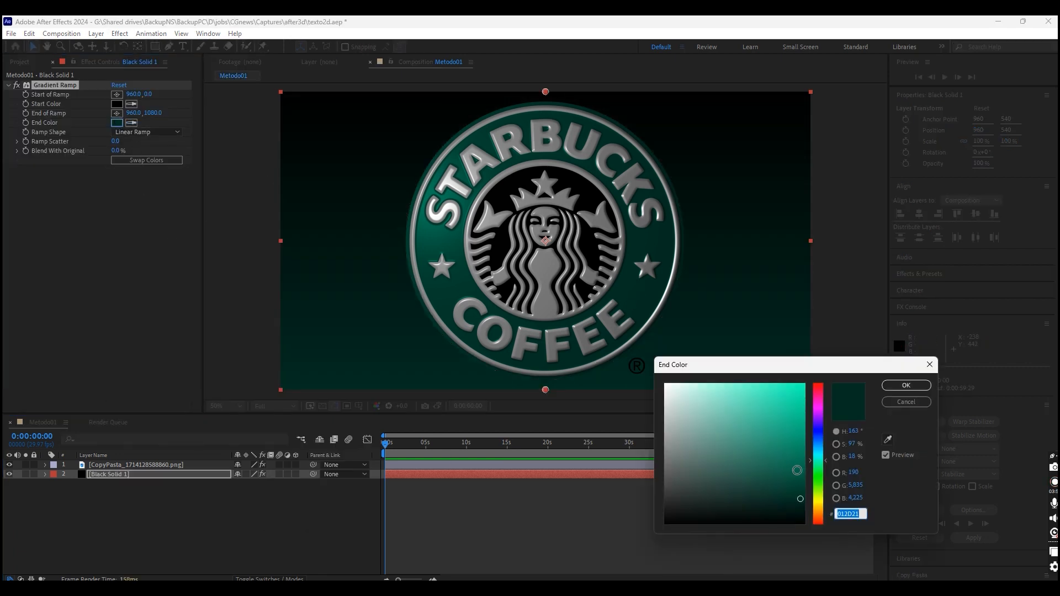
pyautogui.click(898, 390)
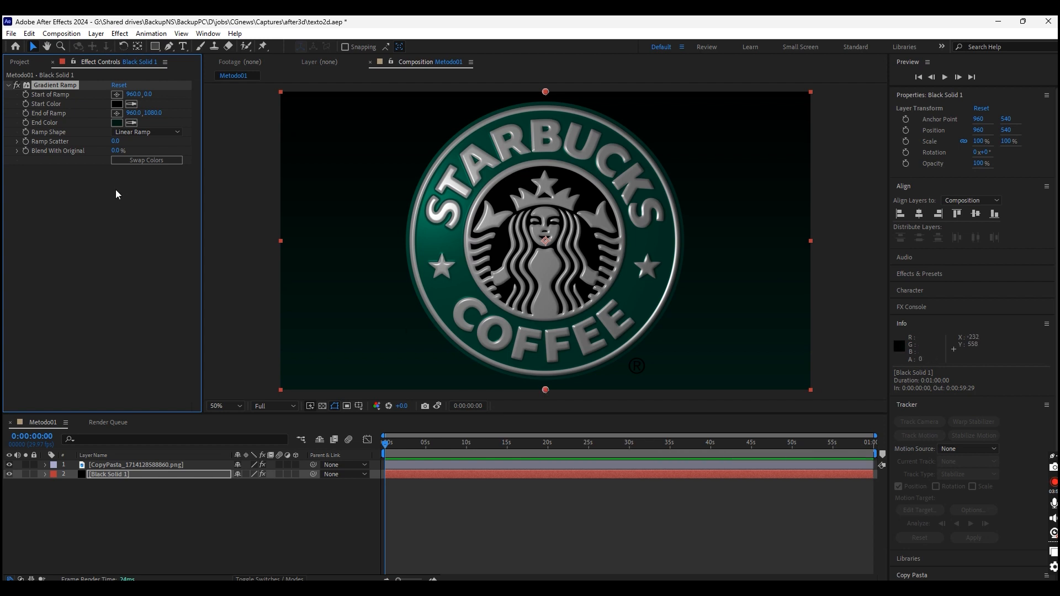
# Make the ramp diagonal, starting at 4, 44 and ending at 1778, 1004, with start color 010900.
pyautogui.click(771, 368)
pyautogui.click(116, 94)
pyautogui.click(320, 119)
pyautogui.moveTo(320, 120); pyautogui.dragTo(282, 103)
pyautogui.click(116, 103)
pyautogui.click(816, 479)
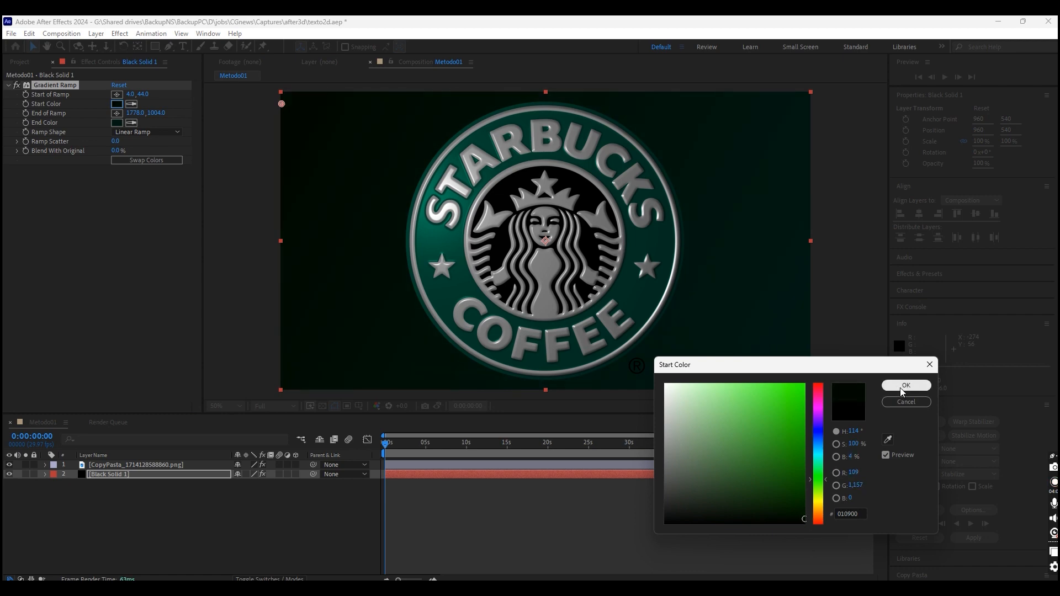
pyautogui.click(906, 386)
# Add an adjustment layer and parent the logo layer to it.
pyautogui.click(136, 465)
pyautogui.press('s')
pyautogui.click(96, 33)
pyautogui.moveTo(98, 48)
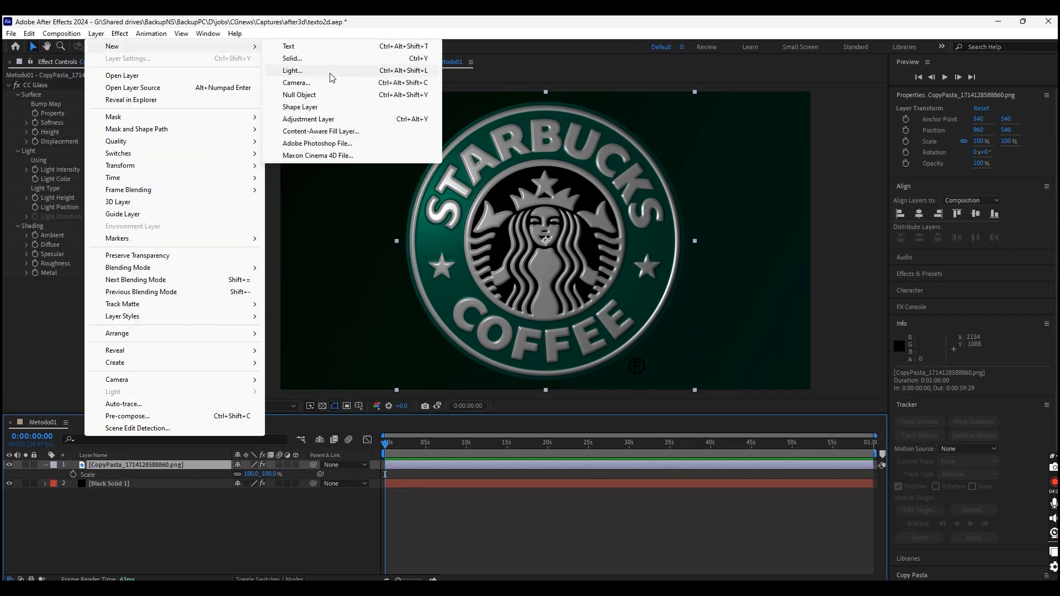
pyautogui.click(300, 119)
pyautogui.click(116, 475)
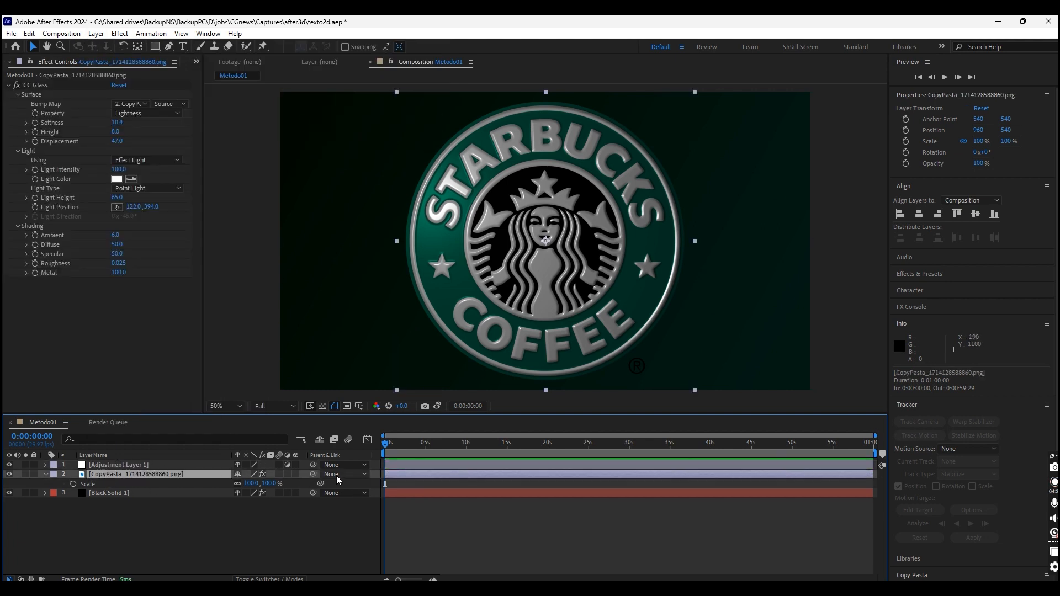
pyautogui.click(343, 475)
pyautogui.click(353, 504)
# Keyframe the adjustment layer's scale with easing from 59% at the start to 83% at 0:00:05:03 and preview it.
pyautogui.click(127, 465)
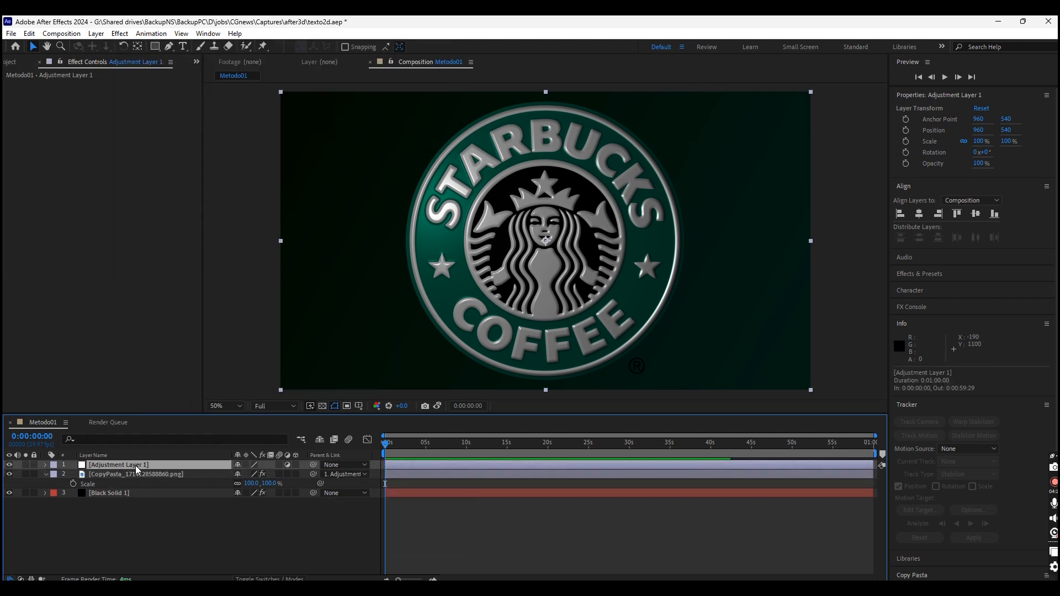
pyautogui.press('s')
pyautogui.click(73, 474)
pyautogui.moveTo(248, 478); pyautogui.dragTo(223, 476)
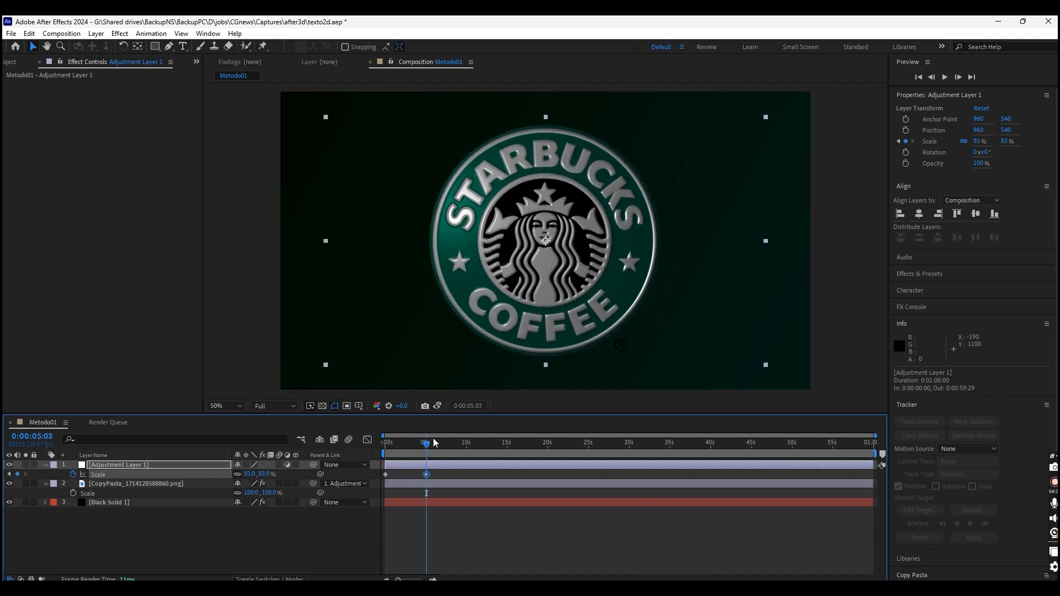
pyautogui.press('Home')
pyautogui.moveTo(446, 472); pyautogui.dragTo(351, 478)
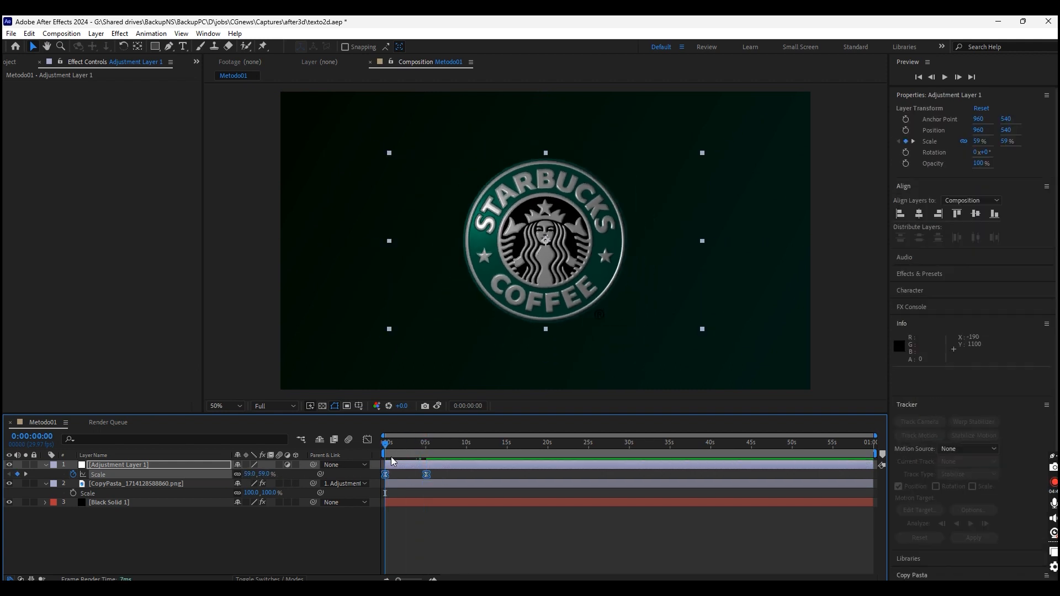
pyautogui.press('space')
# Reshape the scale animation's speed graph into an early peak with a long slow-down, and play it back.
pyautogui.click(367, 440)
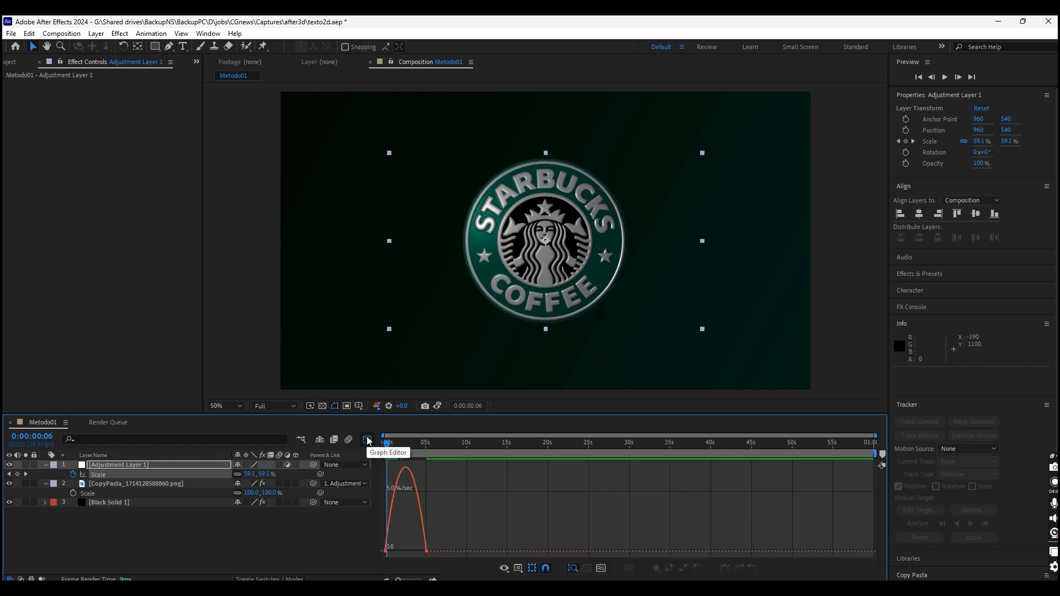
pyautogui.click(517, 570)
pyautogui.moveTo(435, 498); pyautogui.dragTo(409, 551)
pyautogui.press('space')
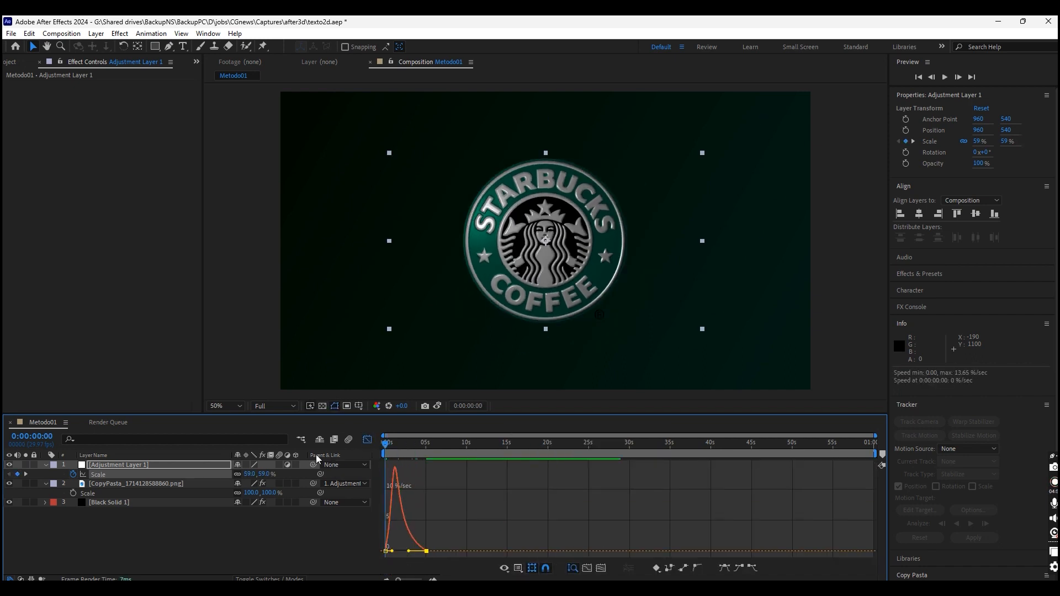
pyautogui.press('space')
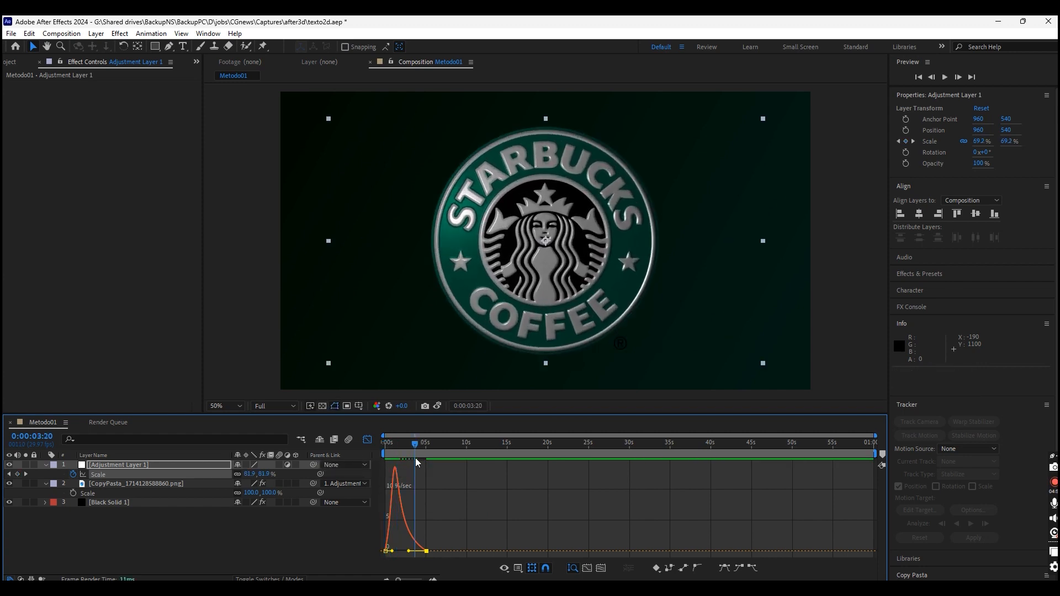
pyautogui.hotkey('shift', 'F3')
# Animate the logo's CC Glass light position horizontally from 122, 394 at the start to 1040, 394.
pyautogui.click(105, 483)
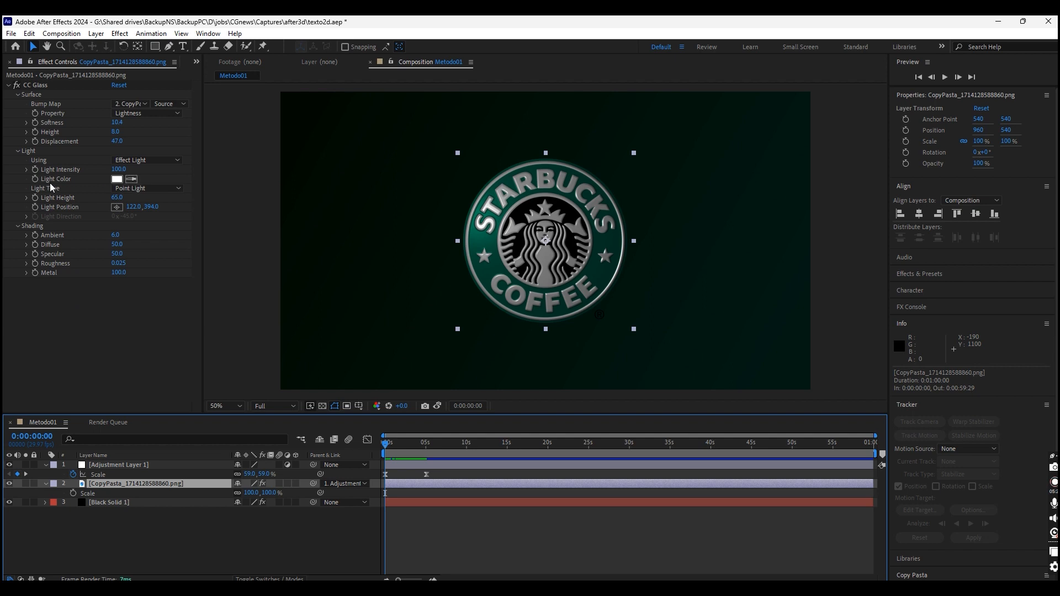
pyautogui.click(34, 207)
pyautogui.press('u')
pyautogui.moveTo(394, 443); pyautogui.dragTo(423, 444)
pyautogui.click(25, 474)
pyautogui.moveTo(239, 502); pyautogui.dragTo(811, 575)
# Move the last light position keyframe to about 10 seconds and preview the slower light sweep.
pyautogui.moveTo(426, 502); pyautogui.dragTo(467, 502)
pyautogui.press('Home')
pyautogui.press('space')
pyautogui.press('space')
# Set the CC Glass shading to ambient 0, diffuse 36, specular 100, roughness 0.053 and metal 85, and preview it.
pyautogui.moveTo(116, 236)
pyautogui.mouseDown()
pyautogui.moveTo(125, 236)
pyautogui.moveTo(93, 239)
pyautogui.moveTo(105, 244)
pyautogui.mouseUp()
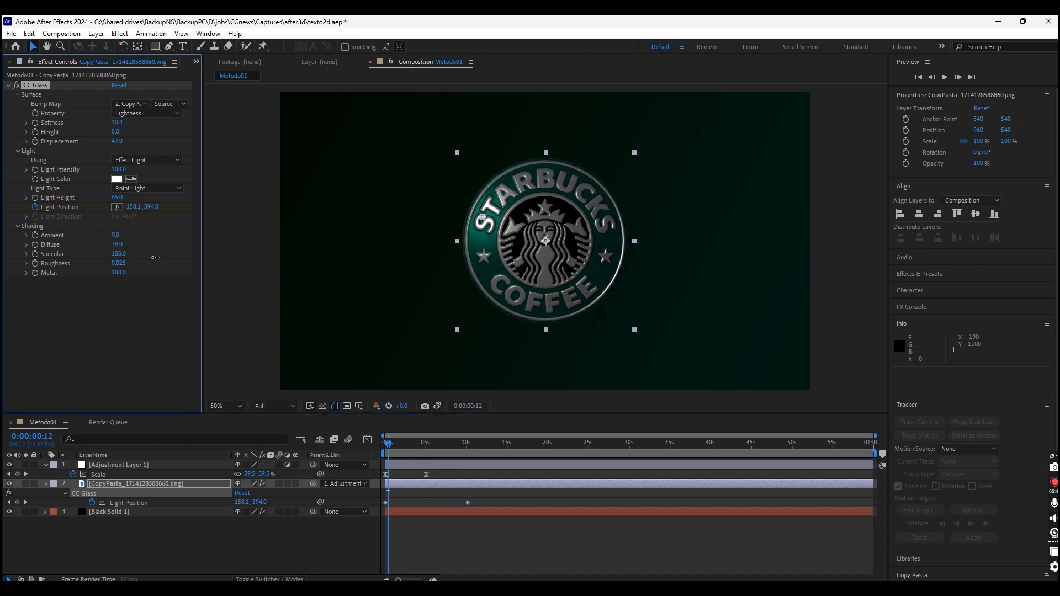
pyautogui.moveTo(137, 263); pyautogui.dragTo(104, 273)
pyautogui.press('space')
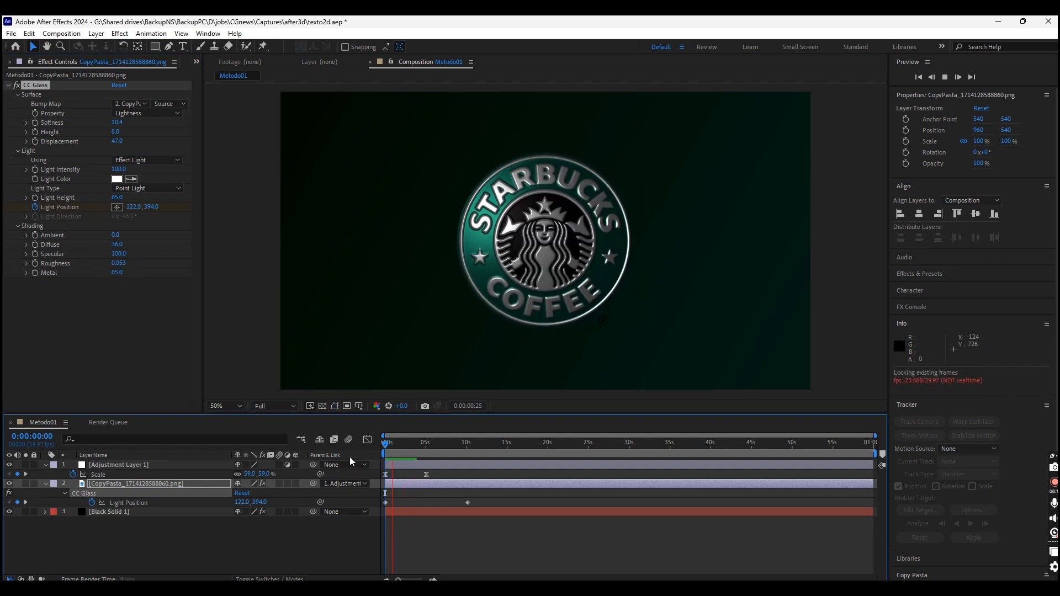
pyautogui.press('space')
# Apply Turbulent Noise to the logo layer at 0:00:03:08 with contrast 317 and brightness -25.
pyautogui.moveTo(386, 450)
pyautogui.mouseDown()
pyautogui.moveTo(412, 452)
pyautogui.moveTo(400, 452)
pyautogui.mouseUp()
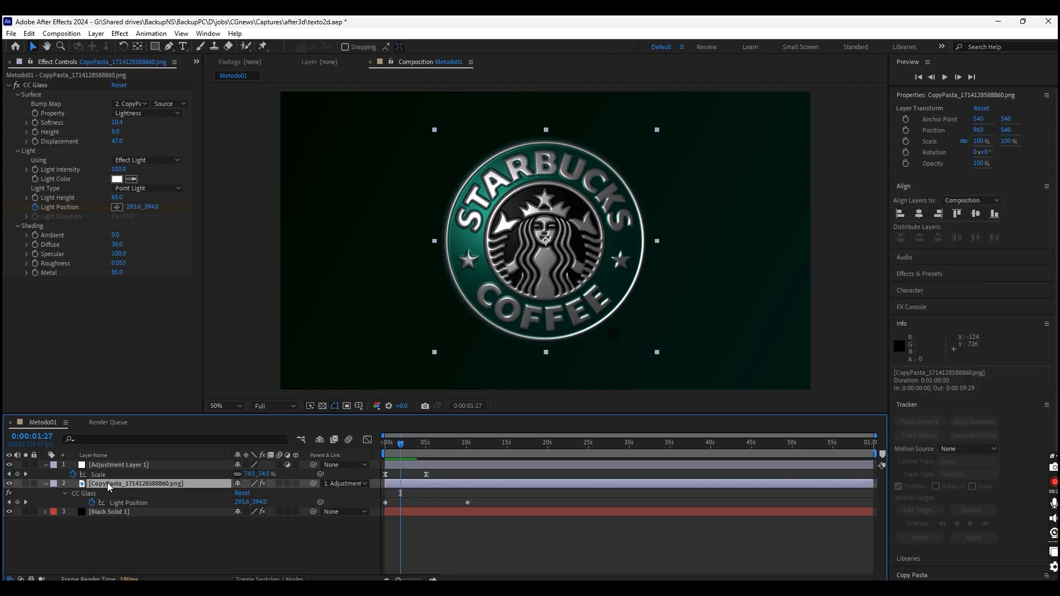
pyautogui.click(120, 33)
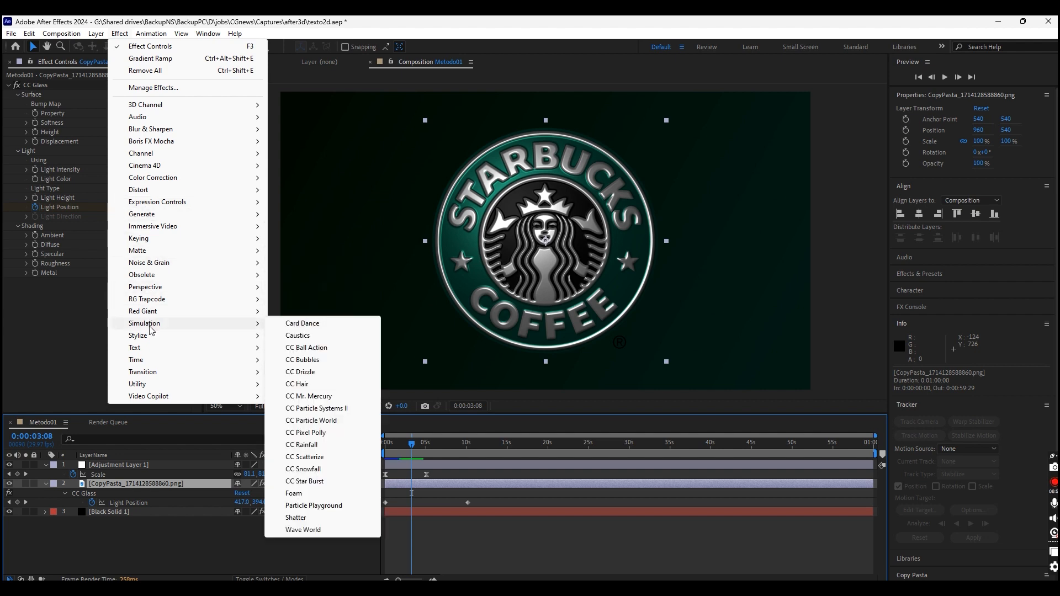
pyautogui.click(304, 395)
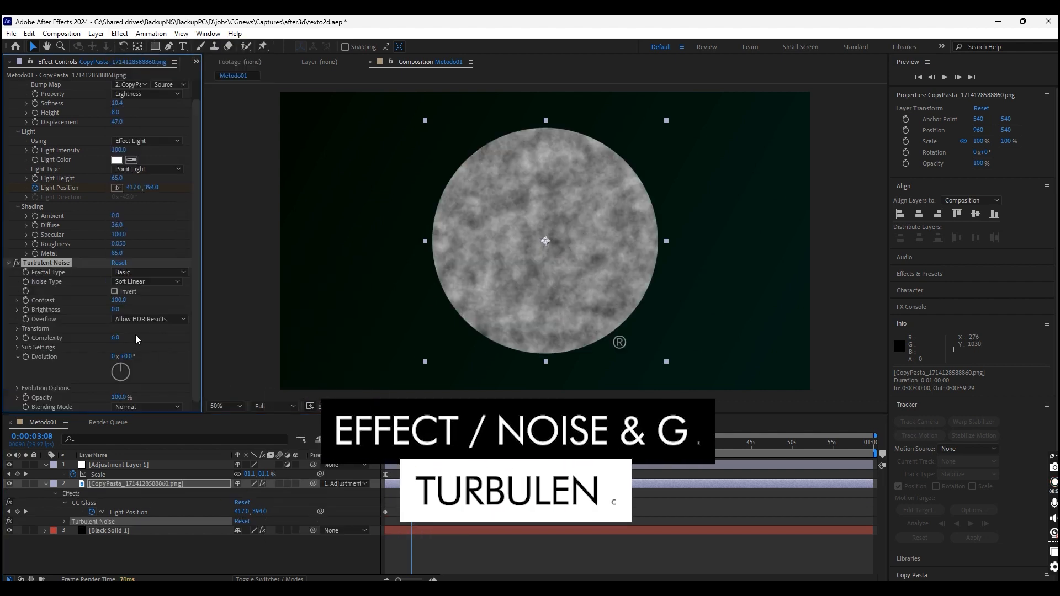
pyautogui.moveTo(116, 309)
pyautogui.mouseDown()
pyautogui.moveTo(237, 300)
pyautogui.moveTo(128, 310)
pyautogui.mouseUp()
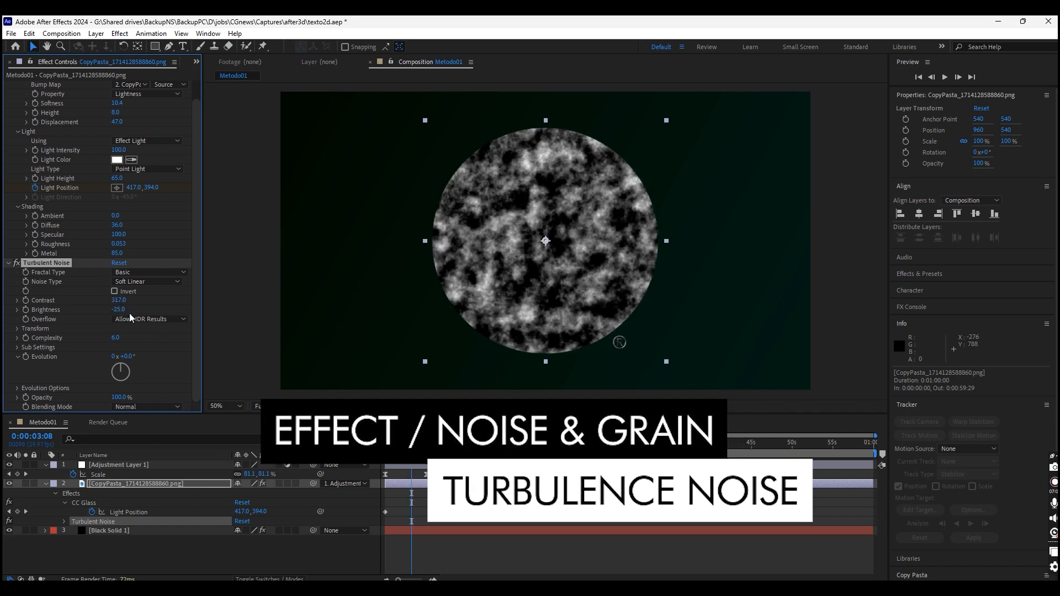
# Enlarge the Turbulent Noise pattern to a scale of 1292.
pyautogui.click(17, 329)
pyautogui.moveTo(119, 356); pyautogui.dragTo(720, 450)
pyautogui.moveTo(165, 365); pyautogui.dragTo(215, 438)
# Blend the Turbulent Noise over the logo with the Add mode at 46% opacity.
pyautogui.scroll(-3, 197, 320)
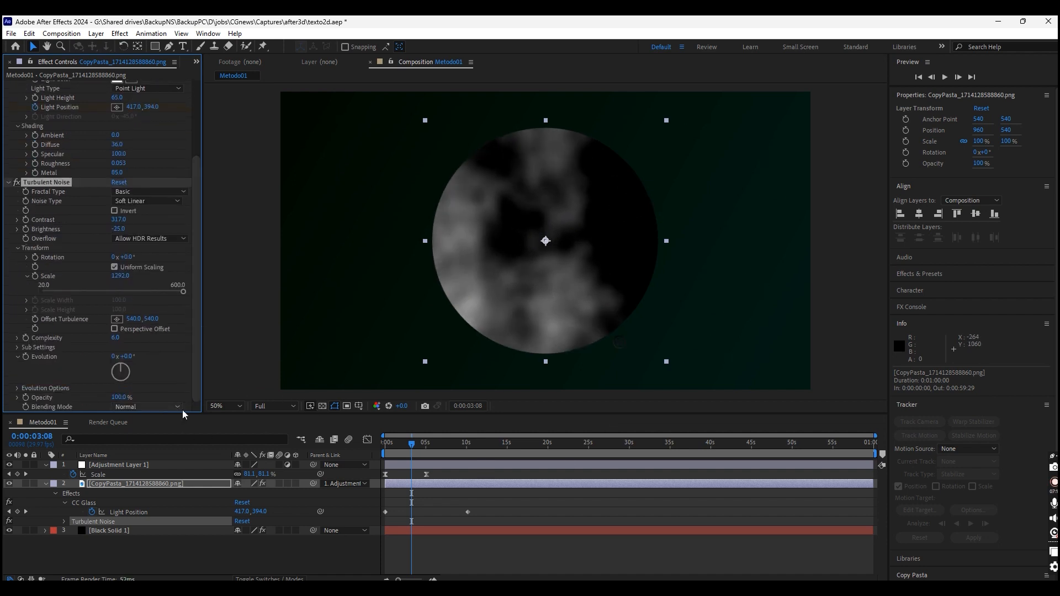
pyautogui.click(149, 407)
pyautogui.click(139, 210)
pyautogui.moveTo(115, 397); pyautogui.dragTo(97, 402)
pyautogui.click(293, 463)
# Animate the noise's offset turbulence horizontally from 540, 540 at the start to 0:00:10:05 and preview it.
pyautogui.press('Home')
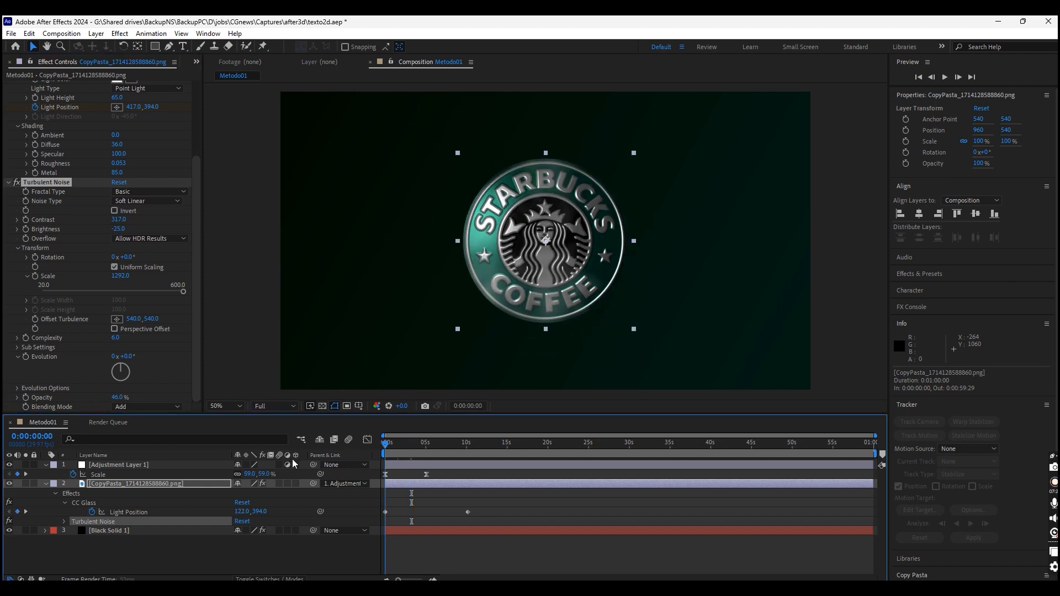
pyautogui.click(35, 319)
pyautogui.moveTo(405, 449); pyautogui.dragTo(468, 454)
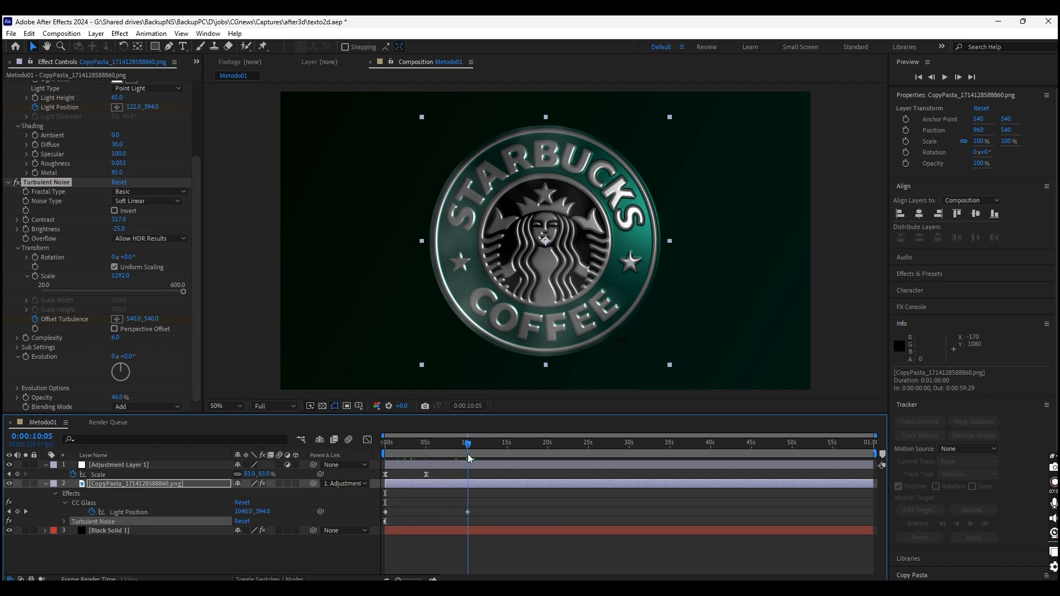
pyautogui.moveTo(135, 319); pyautogui.dragTo(282, 321)
pyautogui.moveTo(467, 445); pyautogui.dragTo(238, 457)
pyautogui.press('space')
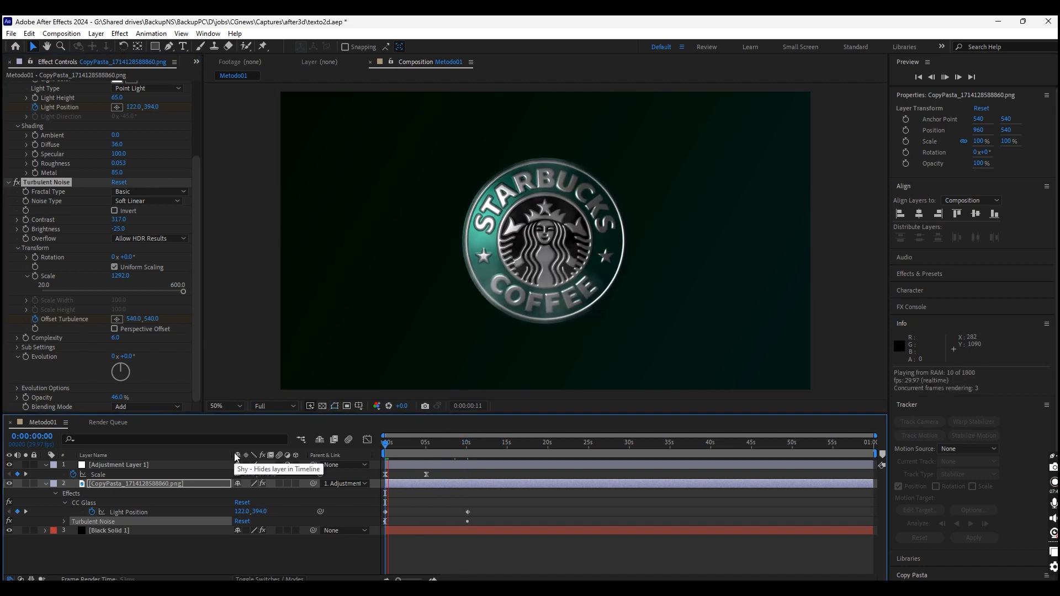
pyautogui.moveTo(402, 445)
pyautogui.mouseDown()
pyautogui.moveTo(432, 449)
pyautogui.moveTo(329, 447)
pyautogui.moveTo(387, 452)
pyautogui.mouseUp()
# Import the Heineken logo CopyPasta_1714131155587.png and replace the Starbucks logo layer's source with it.
pyautogui.click(196, 62)
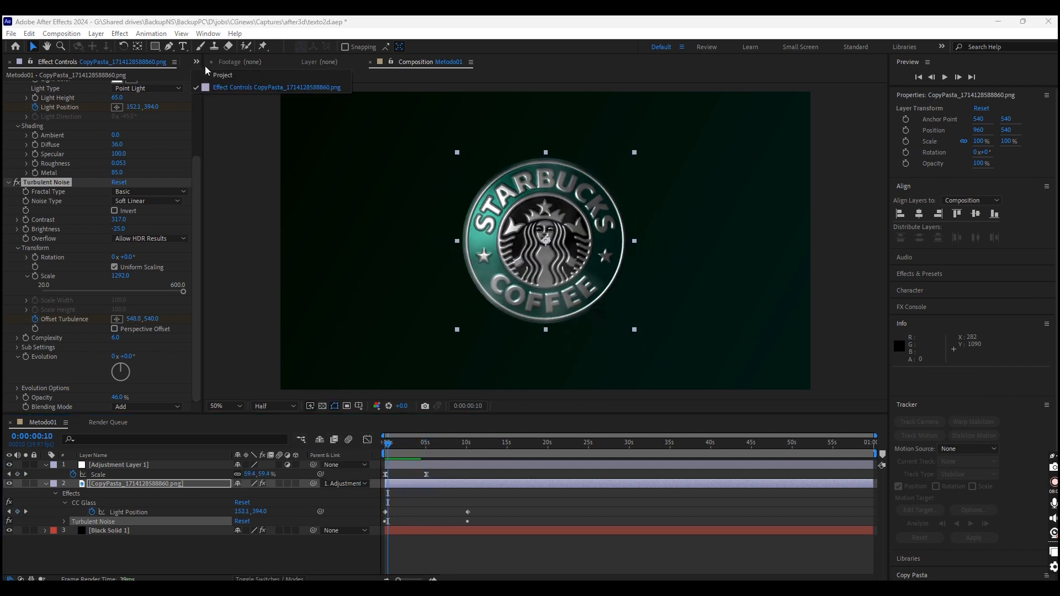
pyautogui.click(204, 65)
pyautogui.click(28, 210)
pyautogui.doubleClick(28, 210)
pyautogui.doubleClick(197, 138)
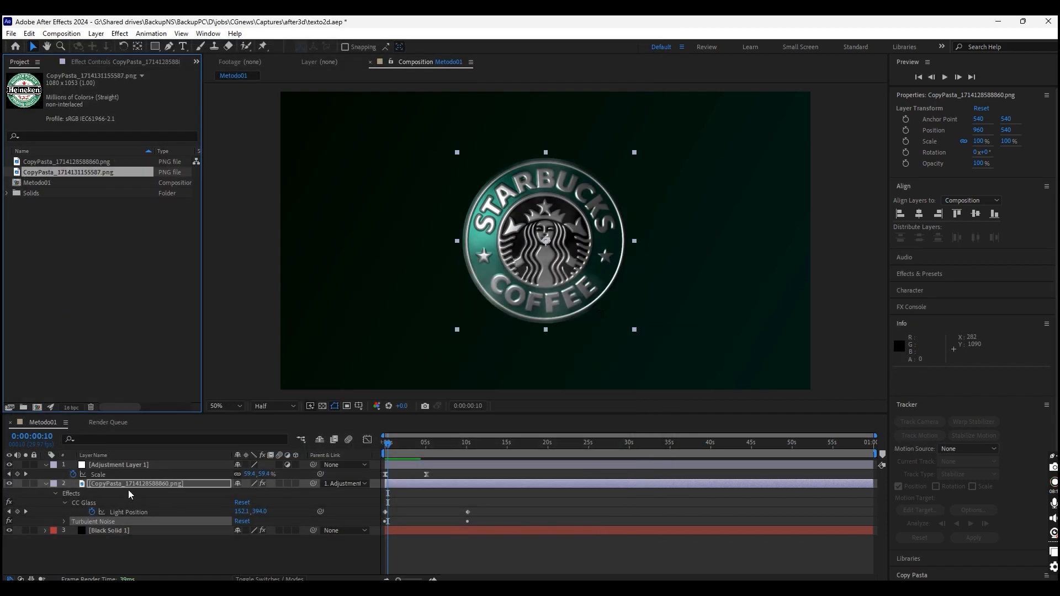
pyautogui.click(130, 484)
pyautogui.moveTo(16, 175); pyautogui.dragTo(110, 487)
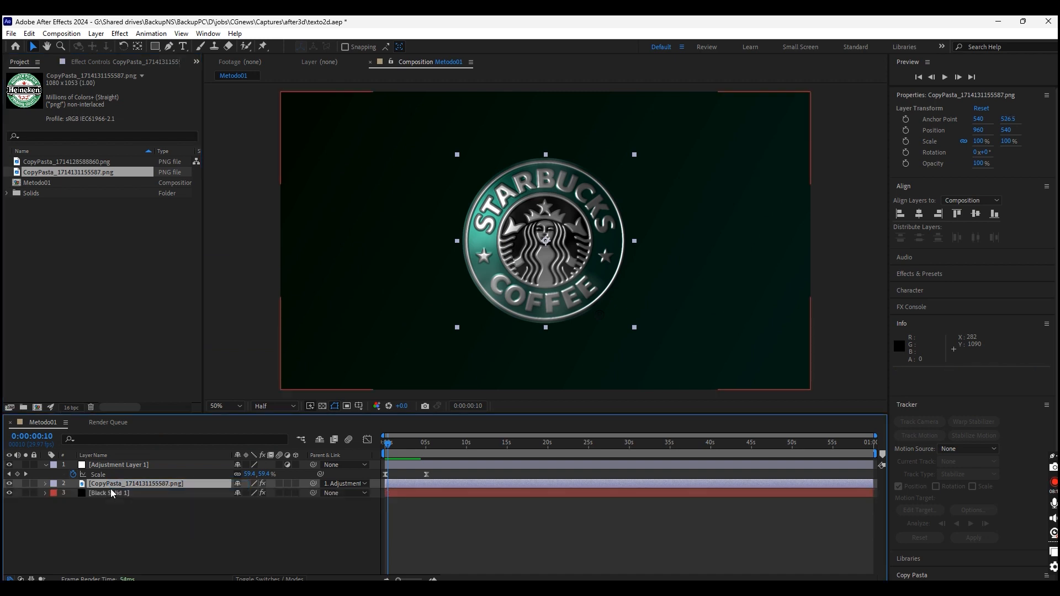
# Set the Heineken logo's CC Glass softness to 11.2, height to 8 and displacement to -15, with the logo layer itself as bump map.
pyautogui.moveTo(398, 445)
pyautogui.mouseDown()
pyautogui.moveTo(368, 447)
pyautogui.moveTo(411, 457)
pyautogui.mouseUp()
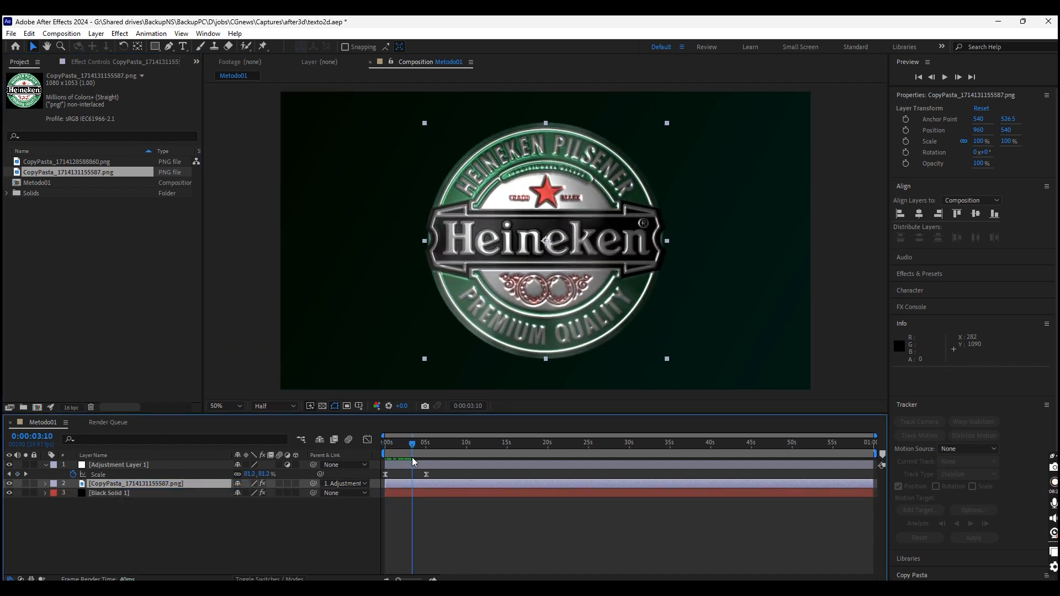
pyautogui.click(113, 62)
pyautogui.scroll(4, 79, 237)
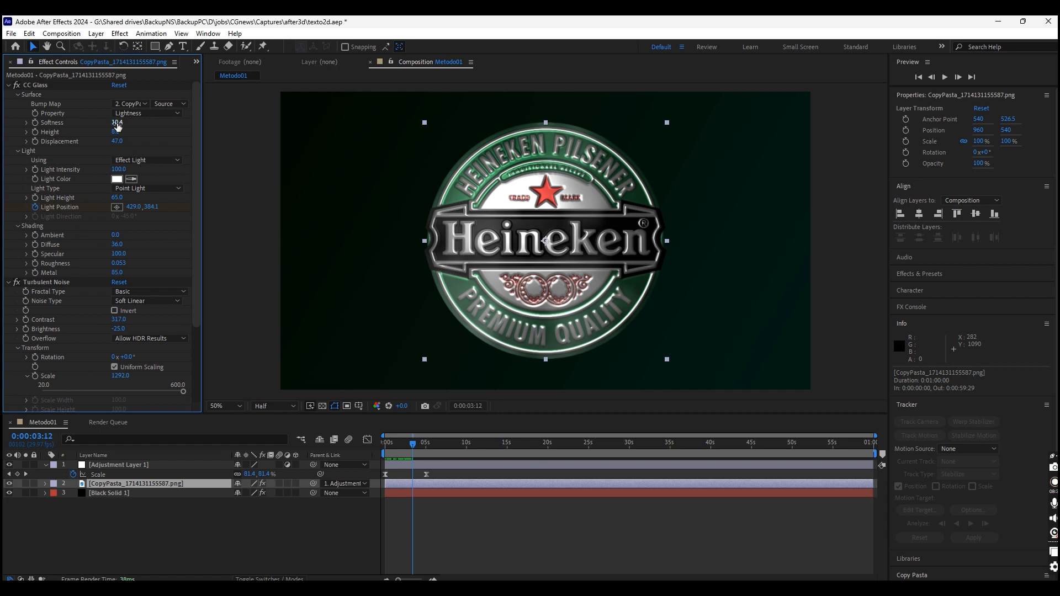
pyautogui.moveTo(117, 124); pyautogui.dragTo(117, 124)
pyautogui.press('Return')
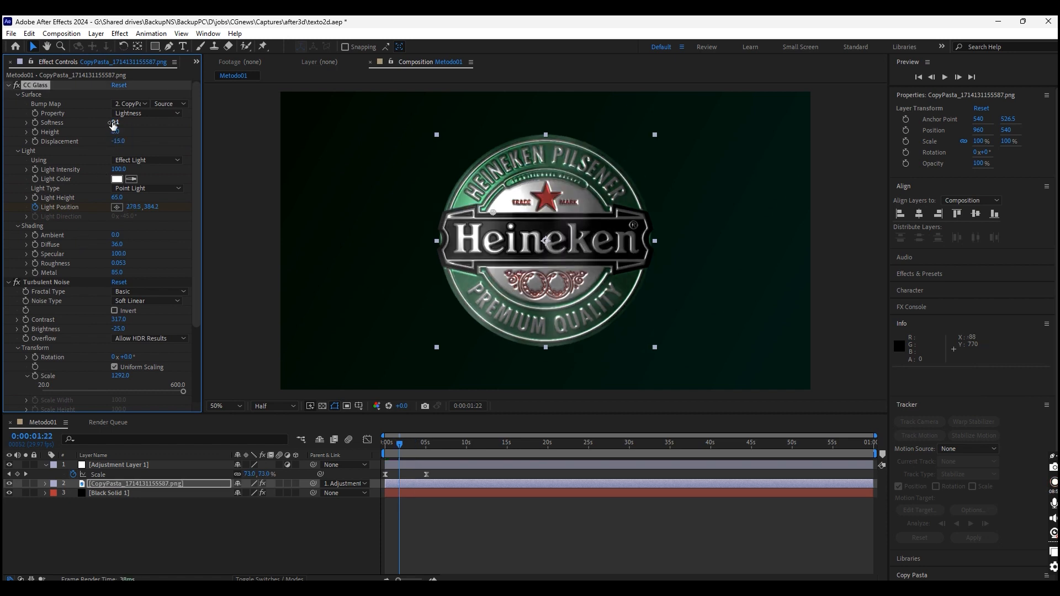
pyautogui.click(130, 110)
pyautogui.click(133, 111)
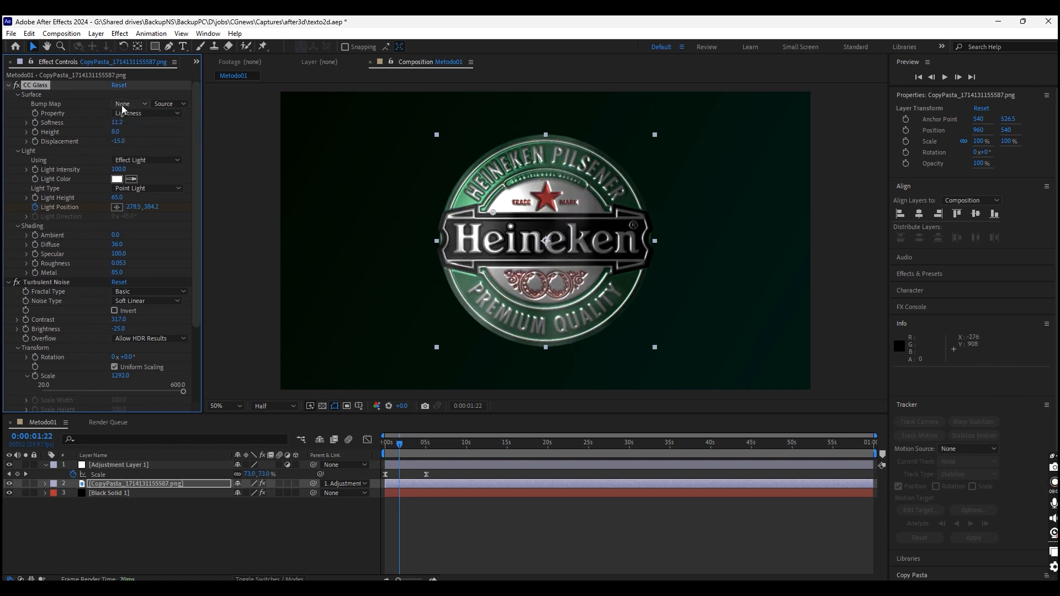
pyautogui.click(122, 105)
pyautogui.click(138, 146)
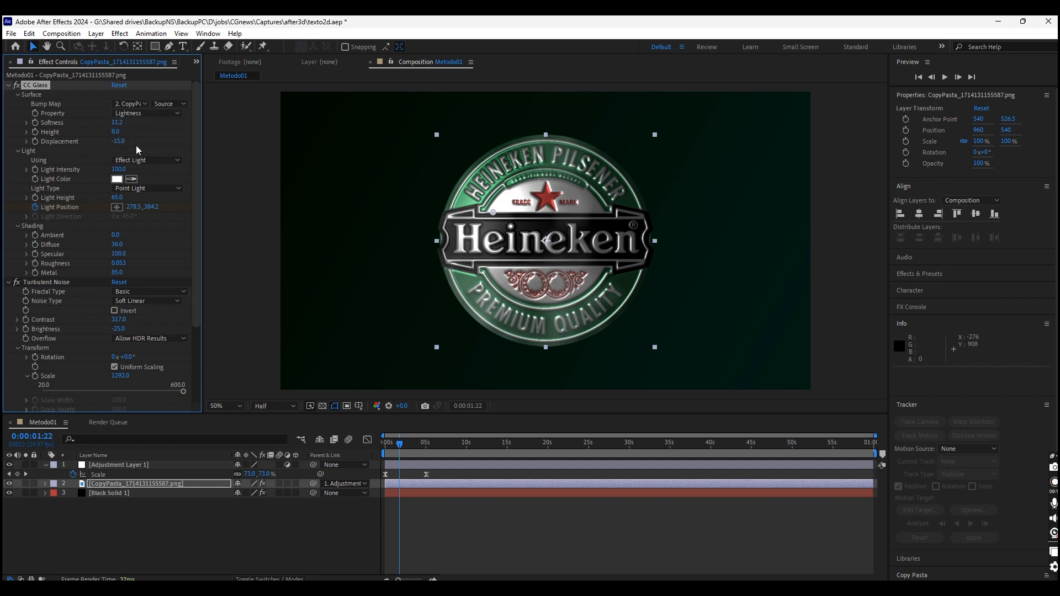
# Set the CC Glass softness to 20.6, height to 7 and displacement to -11 on the Heineken logo, and preview the animation.
pyautogui.click(157, 104)
pyautogui.moveTo(115, 122)
pyautogui.mouseDown()
pyautogui.moveTo(136, 131)
pyautogui.moveTo(100, 132)
pyautogui.moveTo(140, 144)
pyautogui.moveTo(125, 145)
pyautogui.moveTo(157, 130)
pyautogui.mouseUp()
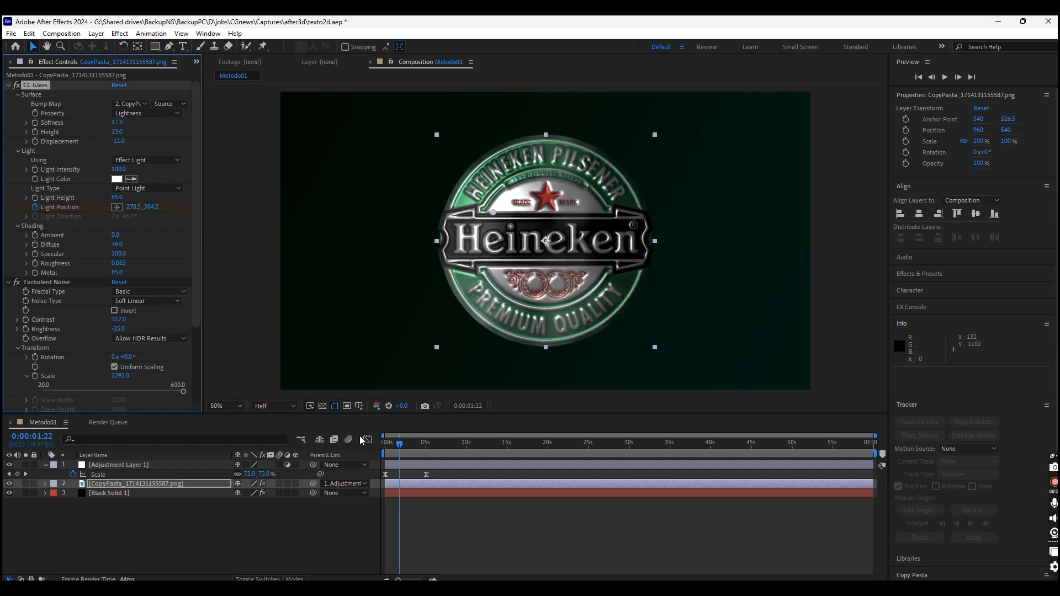
pyautogui.click(324, 451)
pyautogui.press('space')
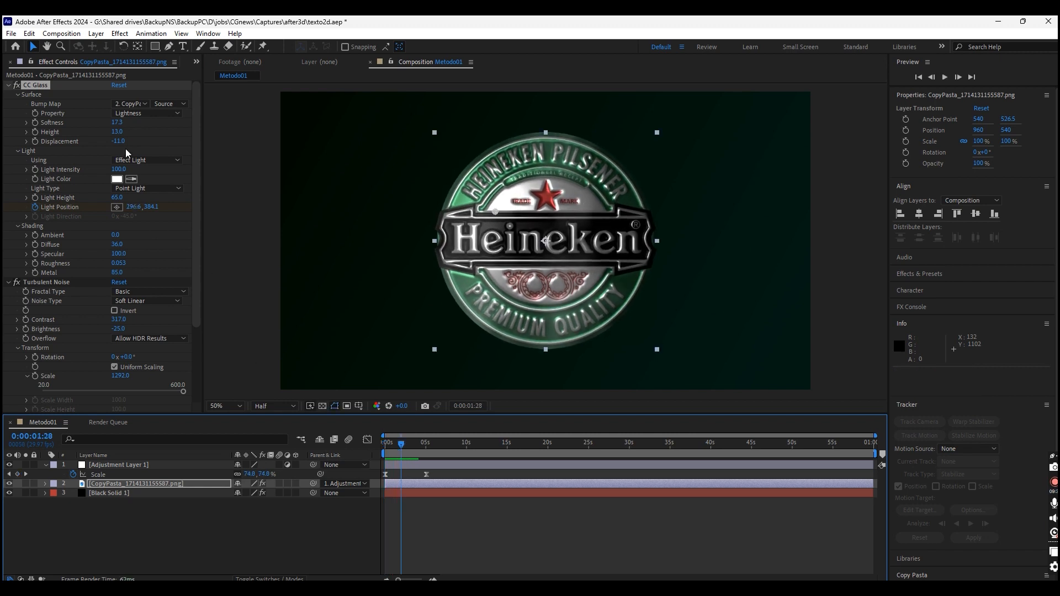
pyautogui.moveTo(118, 136)
pyautogui.mouseDown()
pyautogui.moveTo(132, 134)
pyautogui.moveTo(82, 129)
pyautogui.mouseUp()
pyautogui.click(321, 455)
pyautogui.press('space')
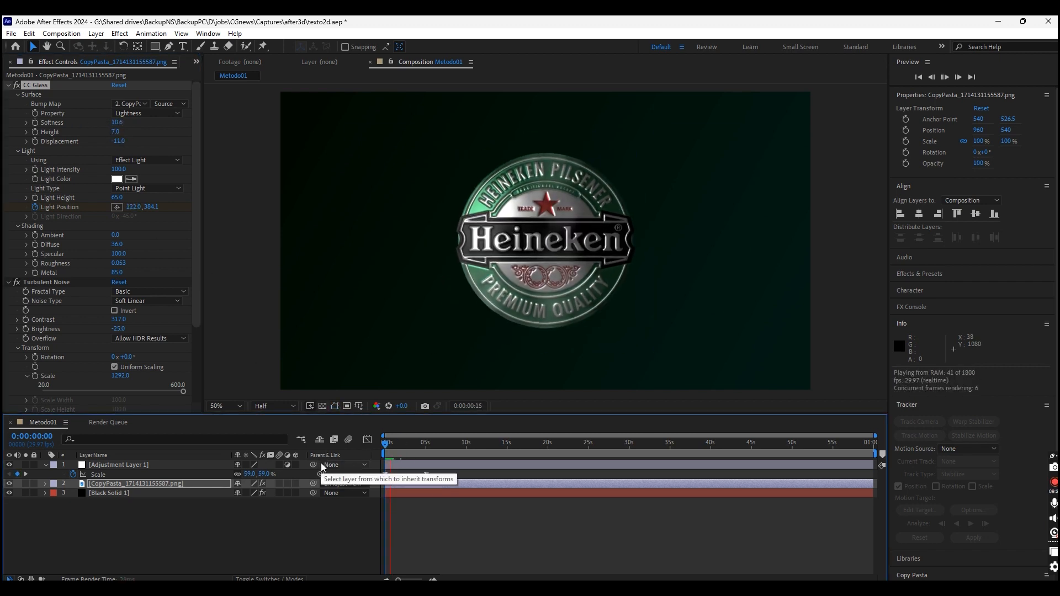
# Create a dark green solid directly above the black solid and start it at 0:00:00:00.
pyautogui.click(105, 493)
pyautogui.click(96, 33)
pyautogui.moveTo(111, 48)
pyautogui.click(342, 56)
pyautogui.click(526, 375)
pyautogui.write('237336')
pyautogui.click(906, 385)
pyautogui.click(572, 405)
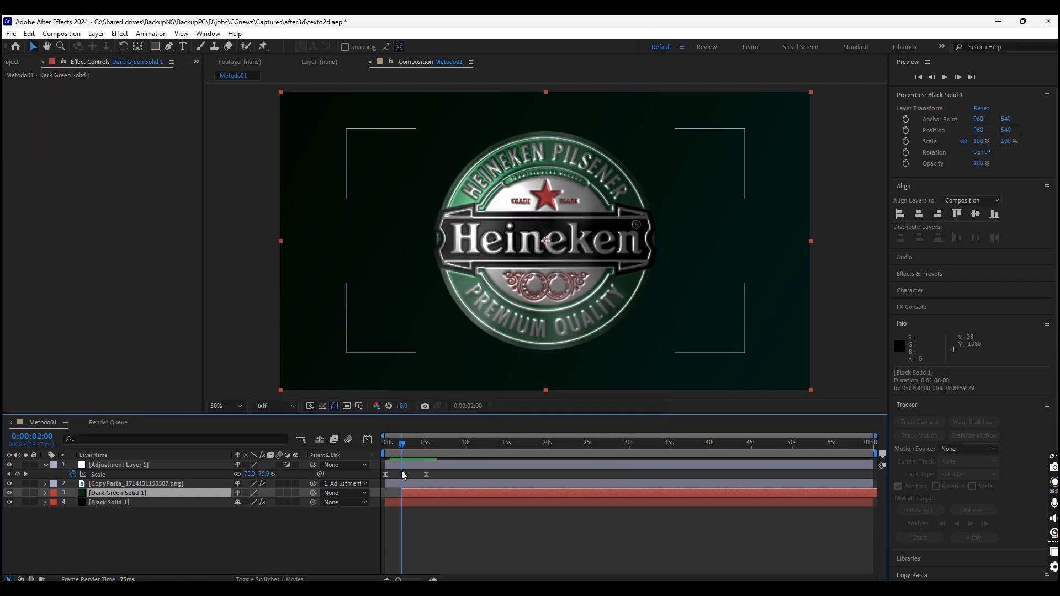
pyautogui.press('Home')
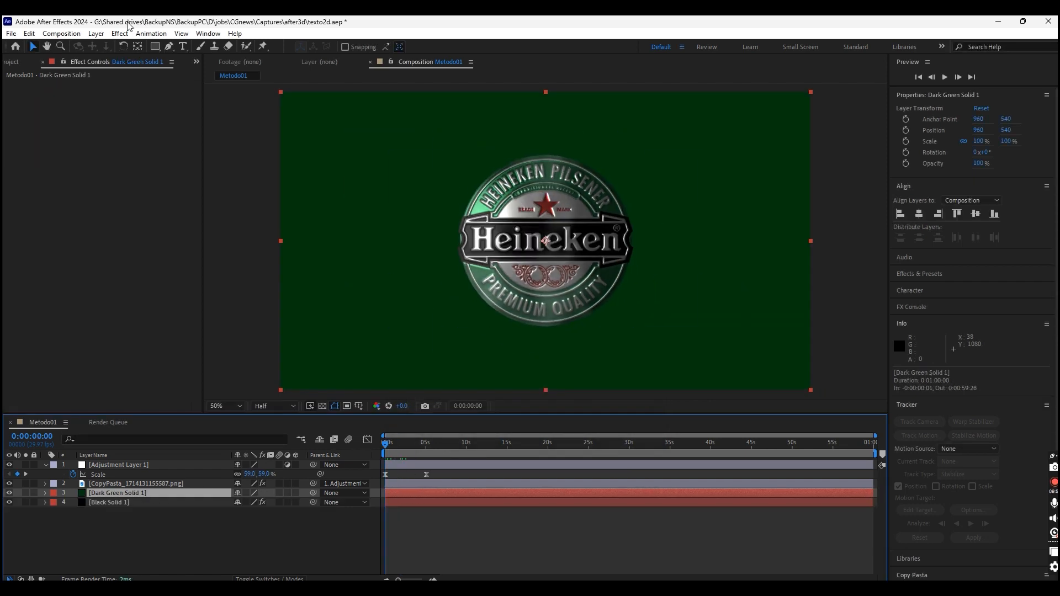
# Apply the CC Bubbles effect to the dark green solid.
pyautogui.click(120, 34)
pyautogui.moveTo(155, 292)
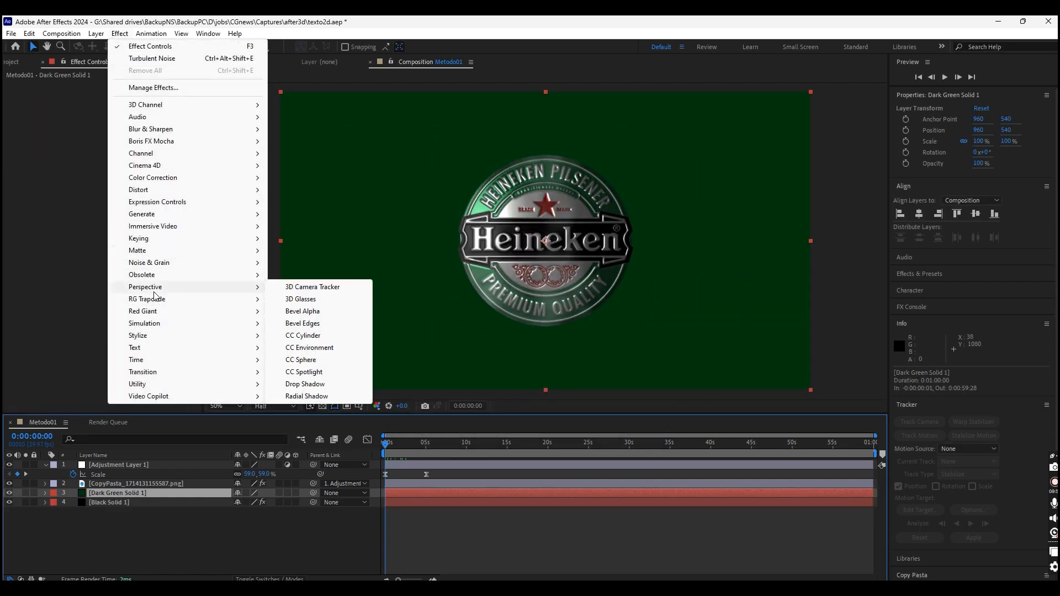
pyautogui.moveTo(153, 329)
pyautogui.click(304, 365)
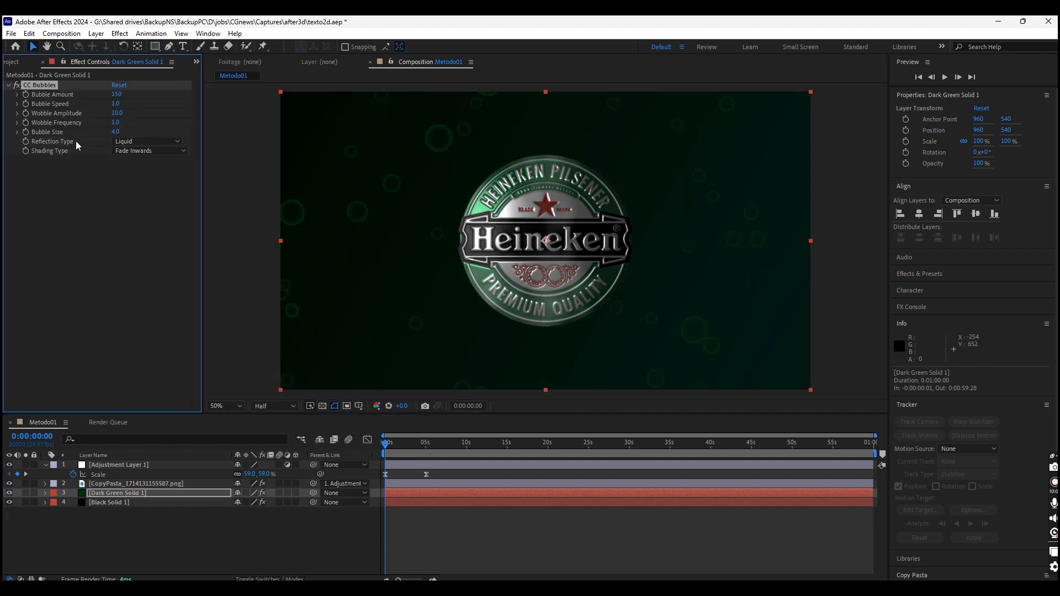
# Set the bubbles to Fade Outwards shading, amount 185, wobble amplitude 3 and size 1.6, and preview them.
pyautogui.click(129, 150)
pyautogui.click(143, 215)
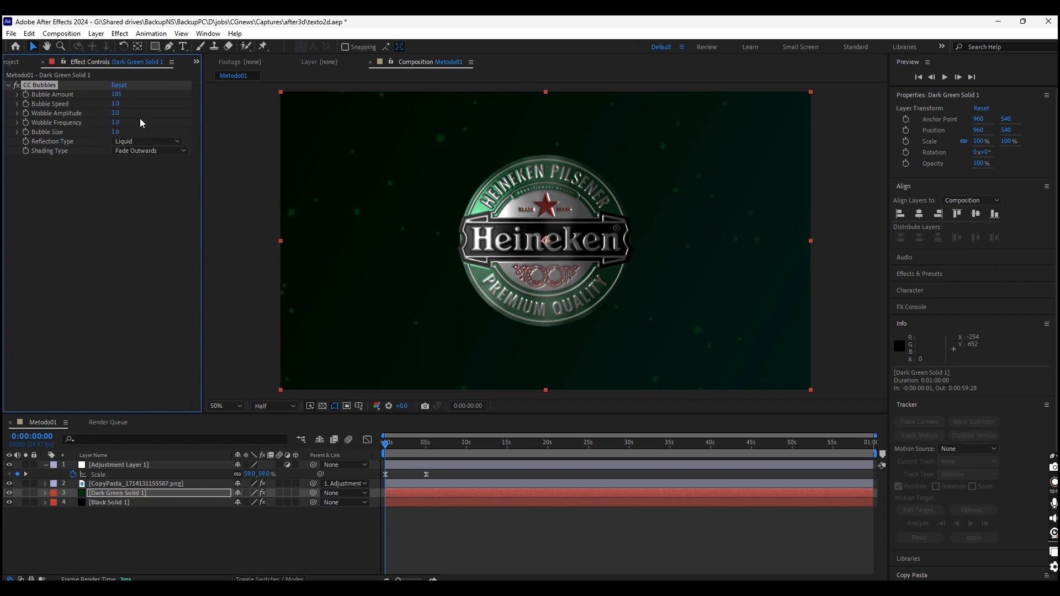
pyautogui.press('space')
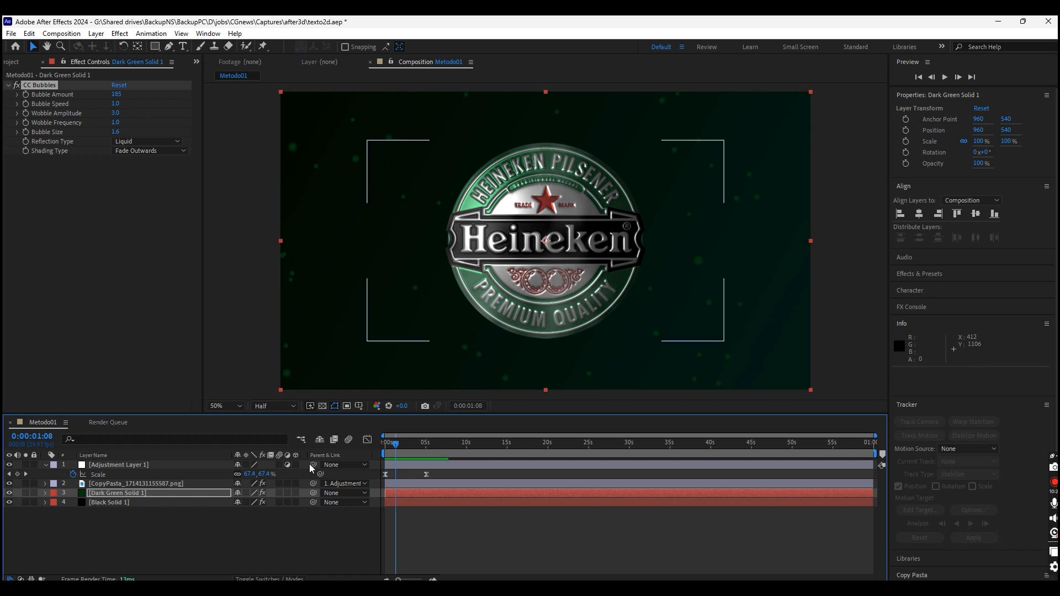
# Reduce the bubble size to 1.2 and the bubble speed to 0.3, and preview the animation.
pyautogui.moveTo(118, 135); pyautogui.dragTo(117, 108)
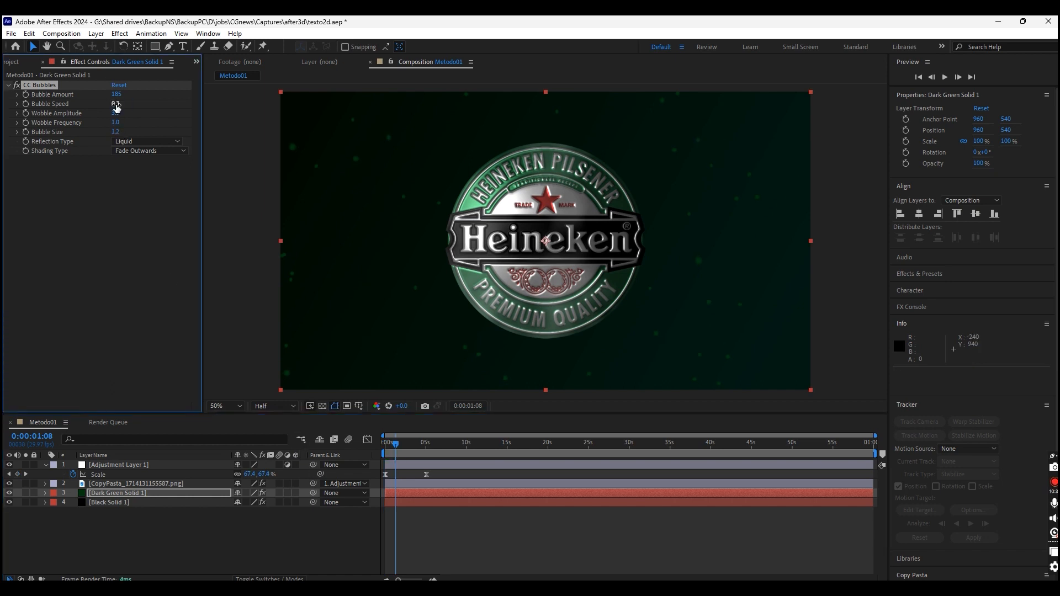
pyautogui.press('space')
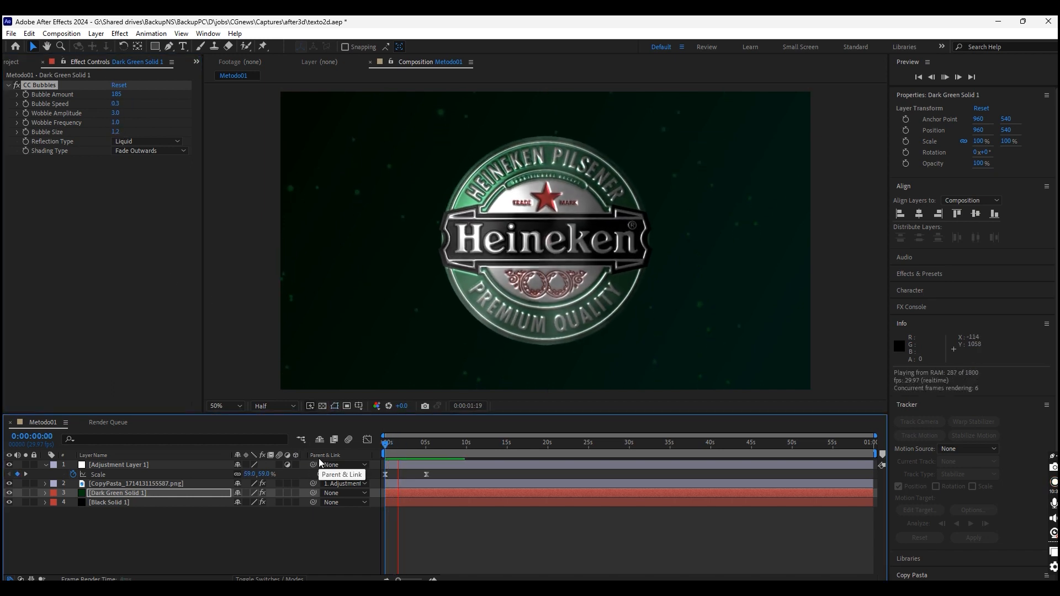
pyautogui.press('space')
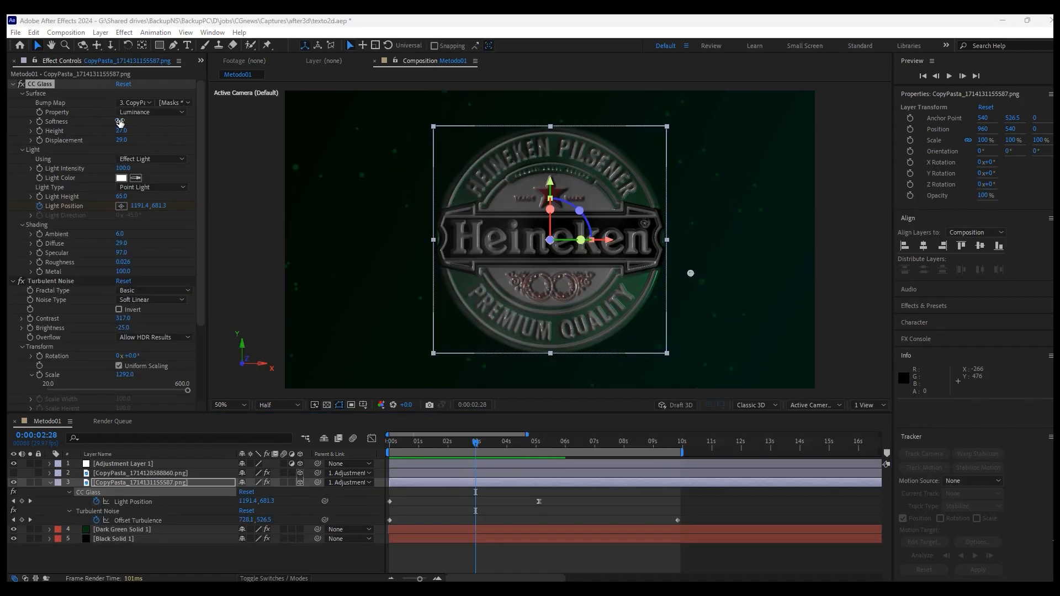
# Try other CC Glass bump map properties such as Red on the Heineken logo and return to Luminance.
pyautogui.click(154, 112)
pyautogui.click(147, 136)
pyautogui.click(155, 112)
pyautogui.click(142, 125)
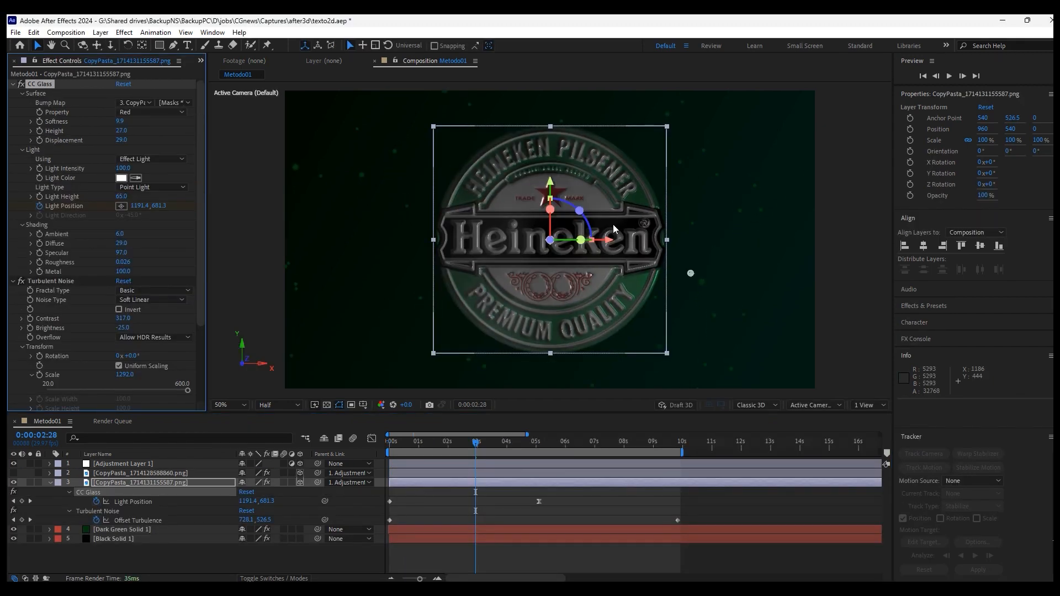
pyautogui.click(155, 113)
pyautogui.click(163, 174)
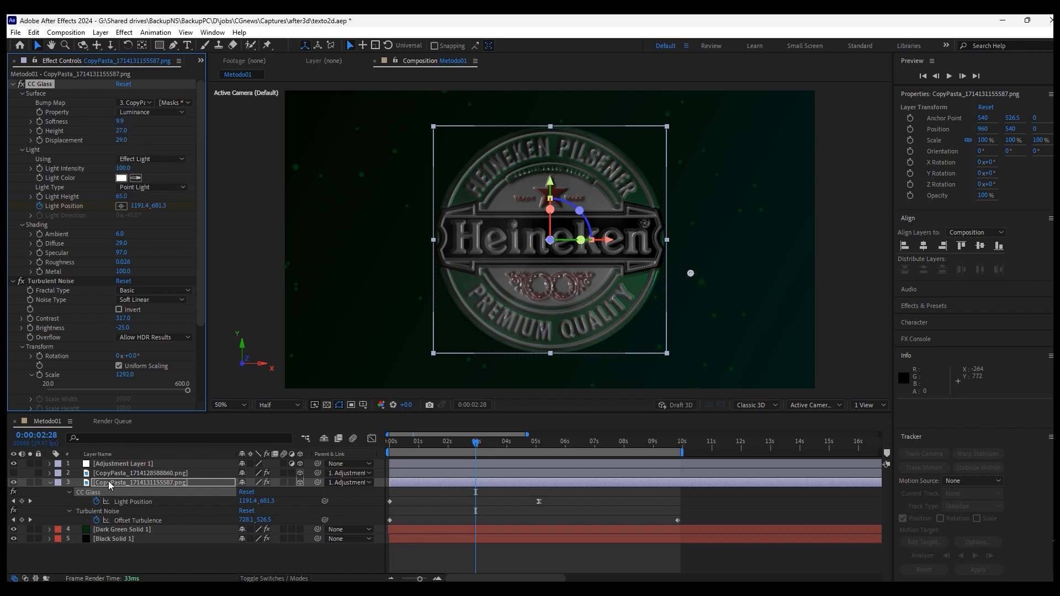
# Duplicate the Heineken logo layer and remove the CC Glass and Turbulent Noise effects from the upper copy.
pyautogui.hotkey('ctrl', 'd')
pyautogui.click(51, 120)
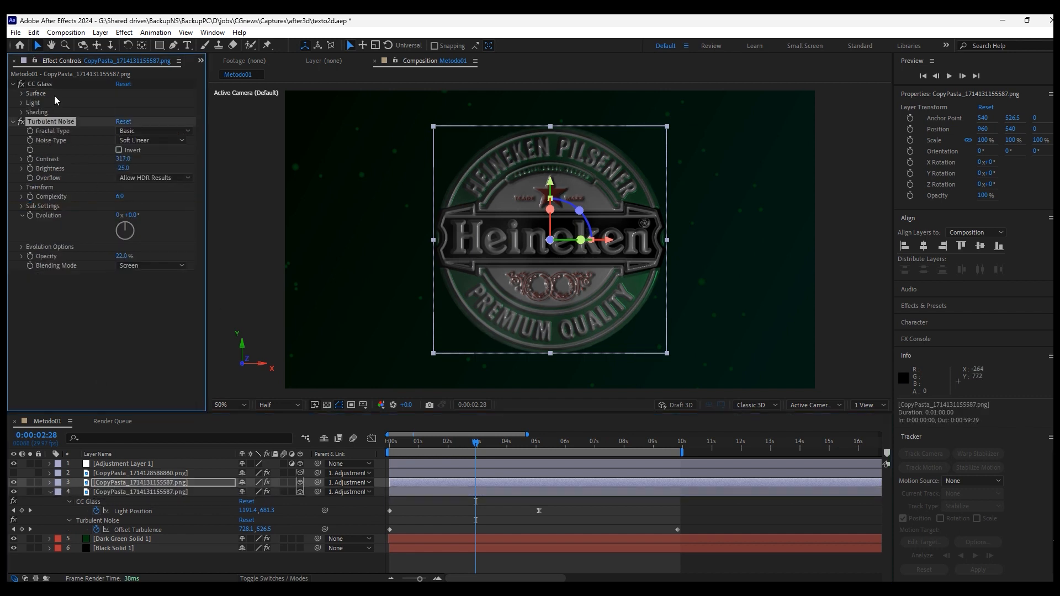
pyautogui.press('Delete')
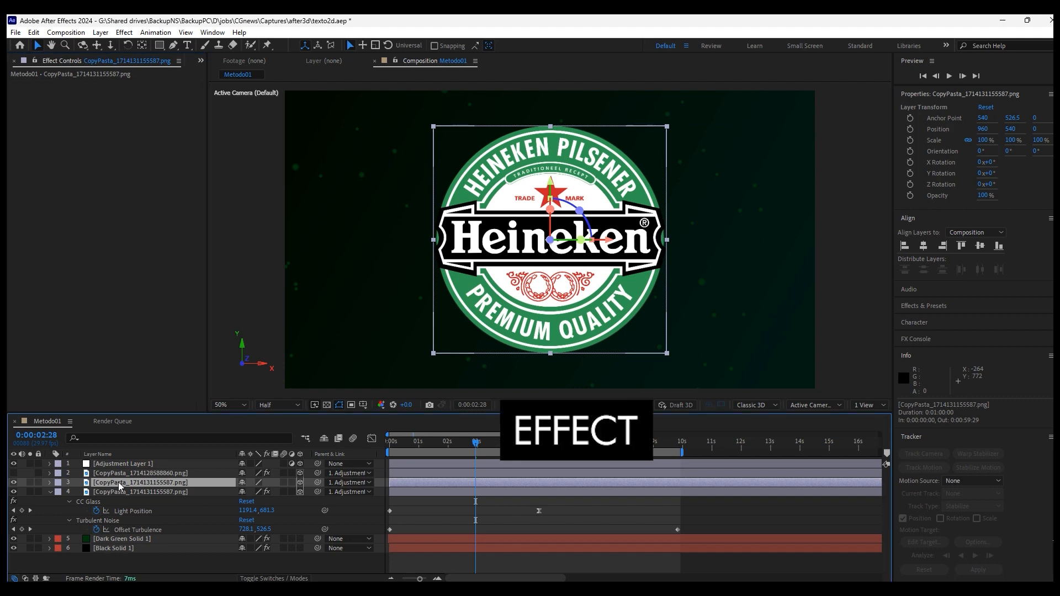
# Apply Hue/Saturation to the upper Heineken copy with Master Saturation at -100, and hide that layer.
pyautogui.click(124, 32)
pyautogui.moveTo(158, 181)
pyautogui.click(306, 395)
pyautogui.moveTo(110, 185); pyautogui.dragTo(35, 186)
pyautogui.click(13, 482)
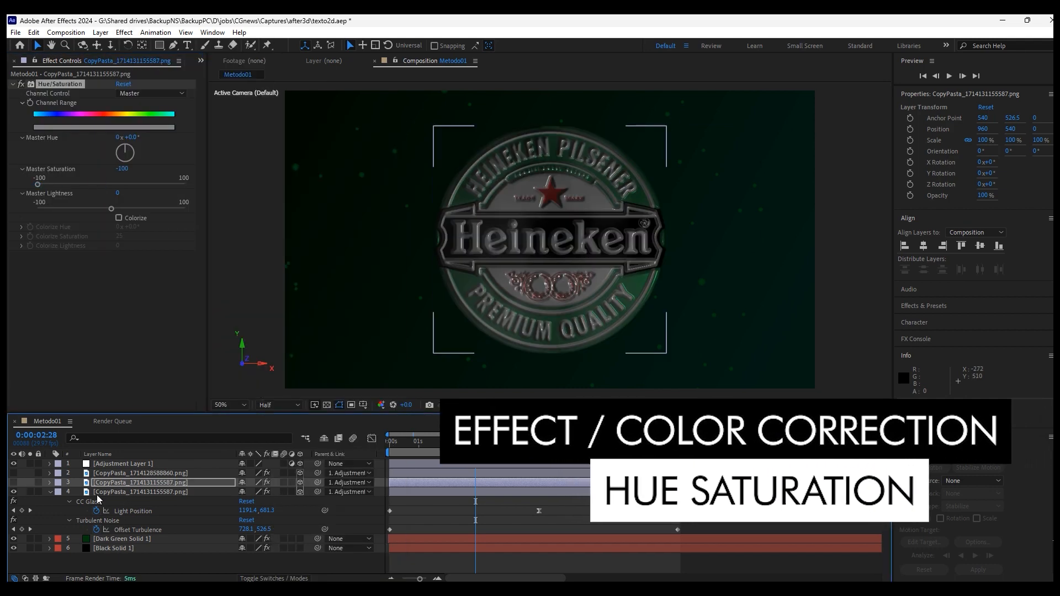
# Use the desaturated Heineken copy with Effects & Masks as the original logo's CC Glass bump map, and preview the result.
pyautogui.click(137, 491)
pyautogui.click(138, 104)
pyautogui.click(165, 156)
pyautogui.click(175, 102)
pyautogui.click(188, 140)
pyautogui.moveTo(388, 453); pyautogui.dragTo(373, 455)
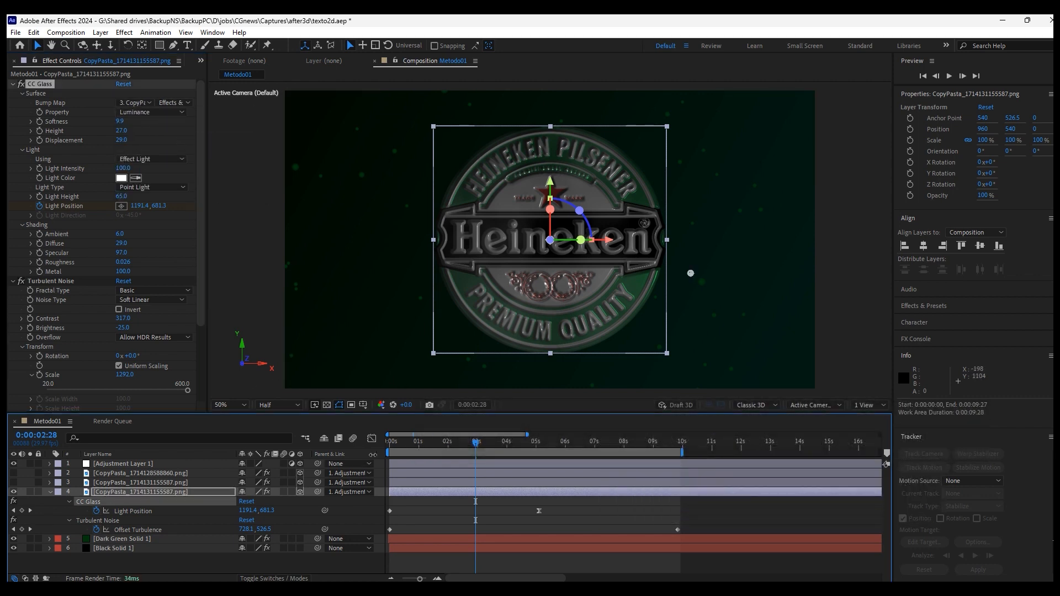
pyautogui.click(420, 448)
pyautogui.press('space')
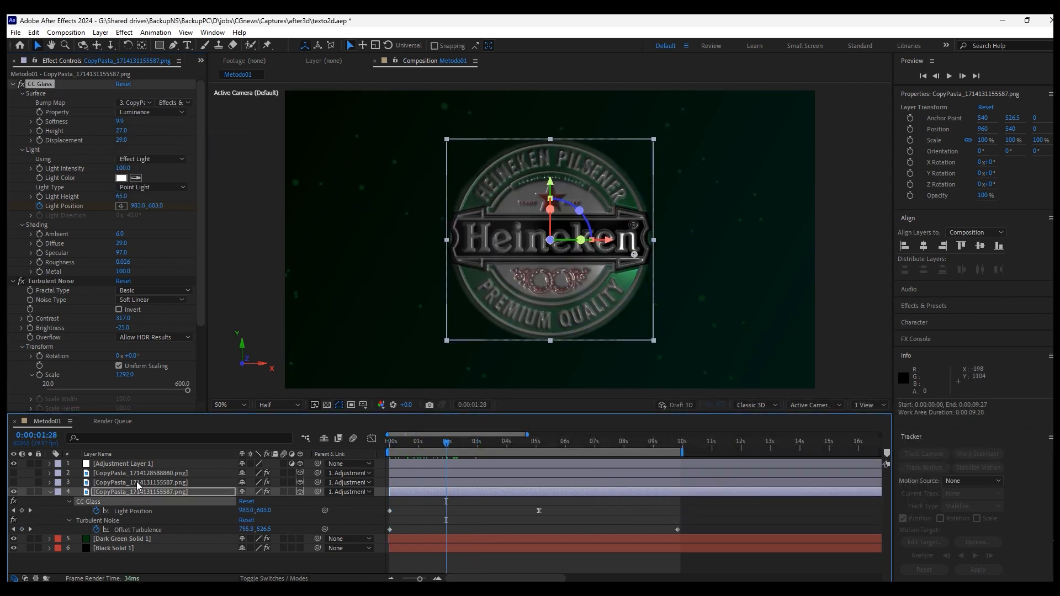
# Set Master Lightness to -32 on the desaturated copy and toggle its visibility to compare the relief.
pyautogui.click(138, 483)
pyautogui.moveTo(102, 211)
pyautogui.mouseDown()
pyautogui.moveTo(41, 210)
pyautogui.moveTo(149, 212)
pyautogui.moveTo(158, 222)
pyautogui.moveTo(105, 212)
pyautogui.moveTo(121, 204)
pyautogui.moveTo(138, 213)
pyautogui.moveTo(90, 218)
pyautogui.mouseUp()
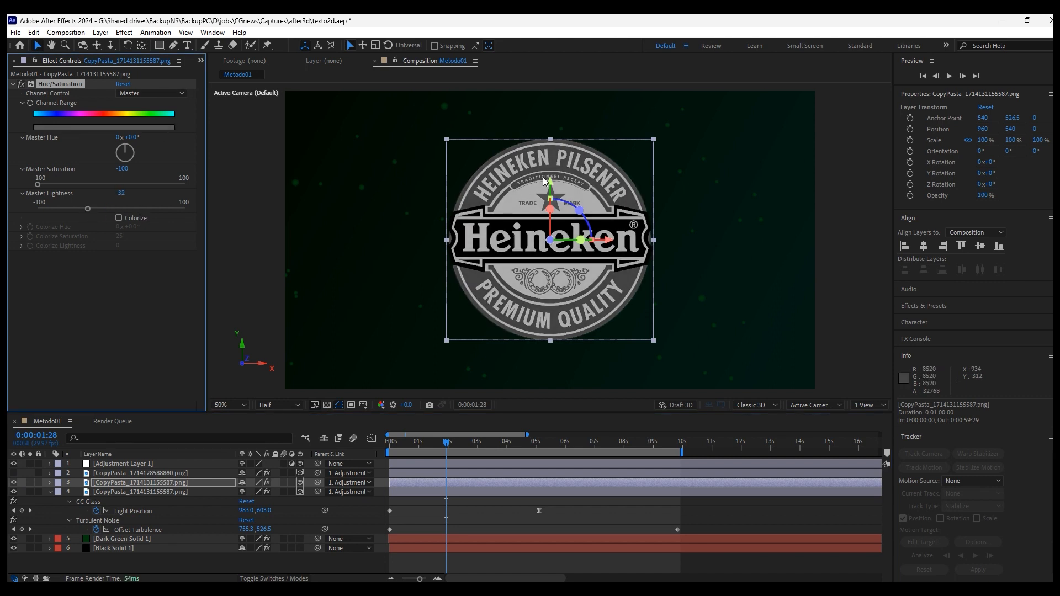
pyautogui.click(14, 483)
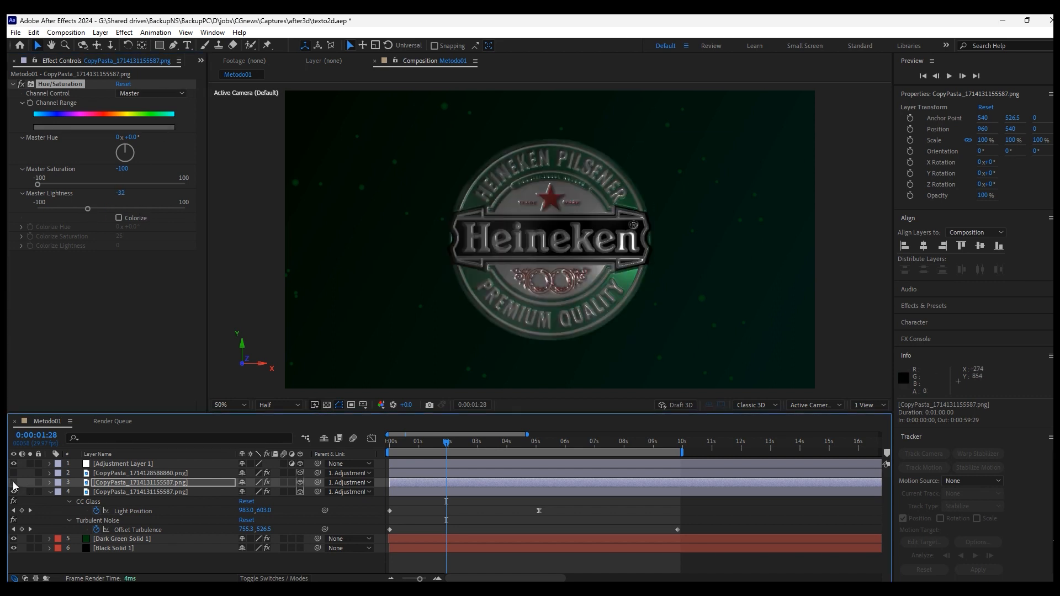
pyautogui.click(14, 482)
# Extend the copy's Greens range toward yellow, set Green Lightness to 100, and hide the copy to check the original logo.
pyautogui.click(150, 94)
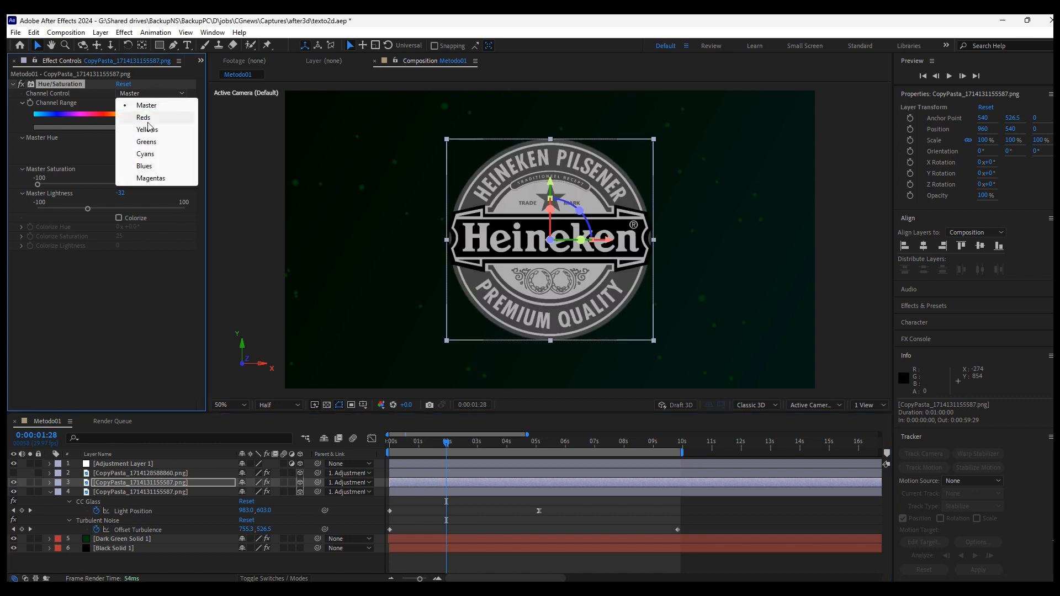
pyautogui.click(147, 142)
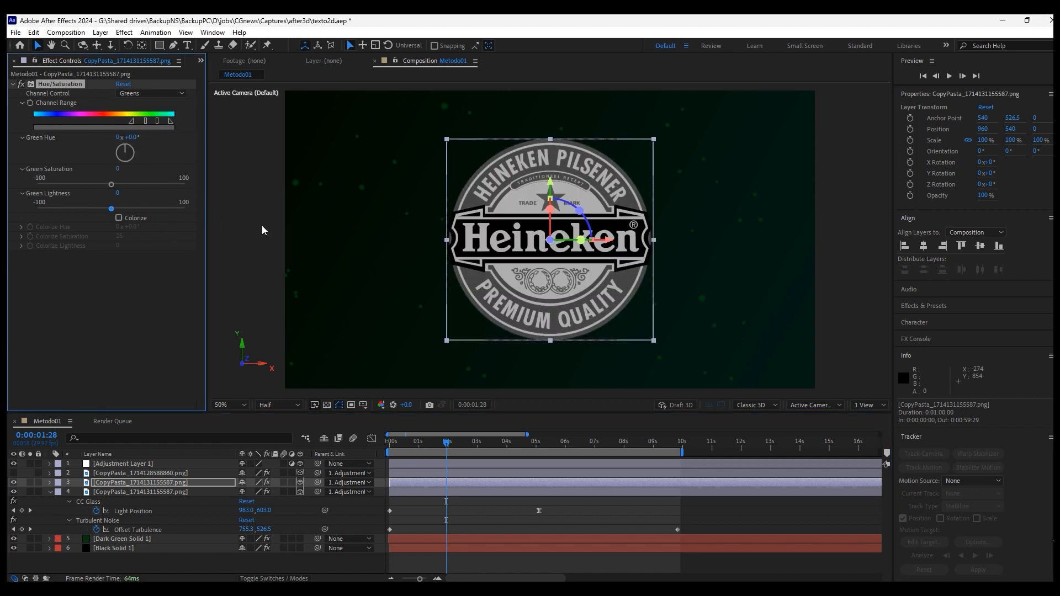
pyautogui.moveTo(147, 208); pyautogui.dragTo(215, 218)
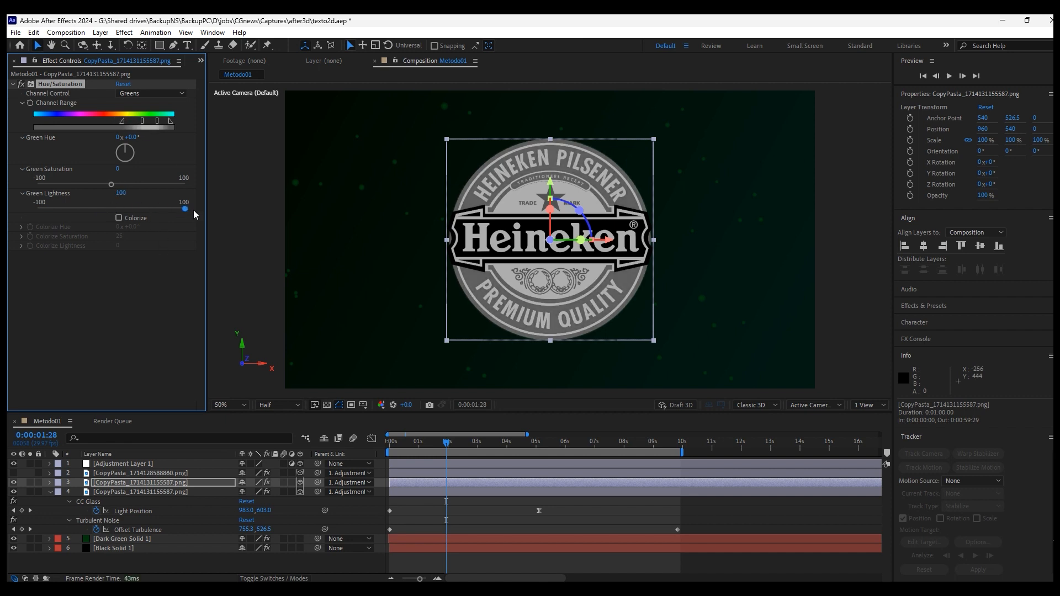
pyautogui.click(53, 494)
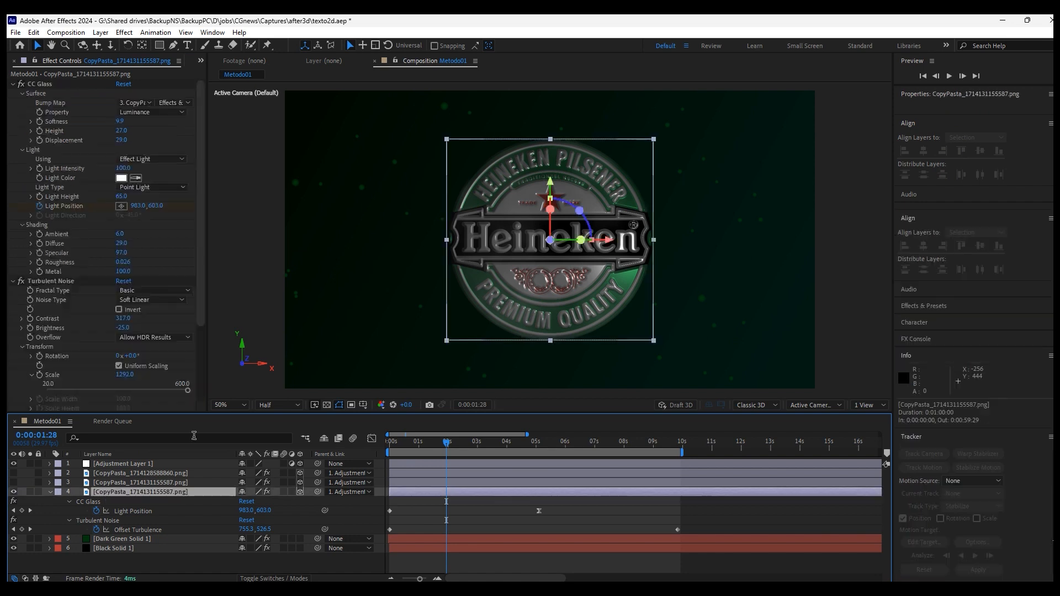
# Adjust the copy's Reds channel to hue -66°, saturation -100 and lightness 33, and check the logo at 0:00:02:17.
pyautogui.click(138, 482)
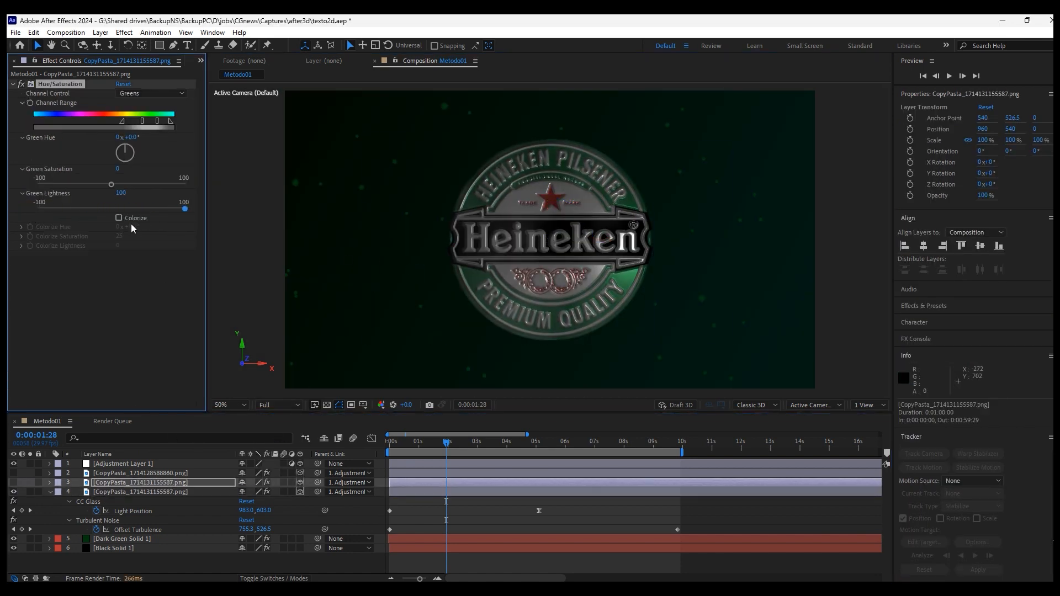
pyautogui.click(152, 93)
pyautogui.click(145, 113)
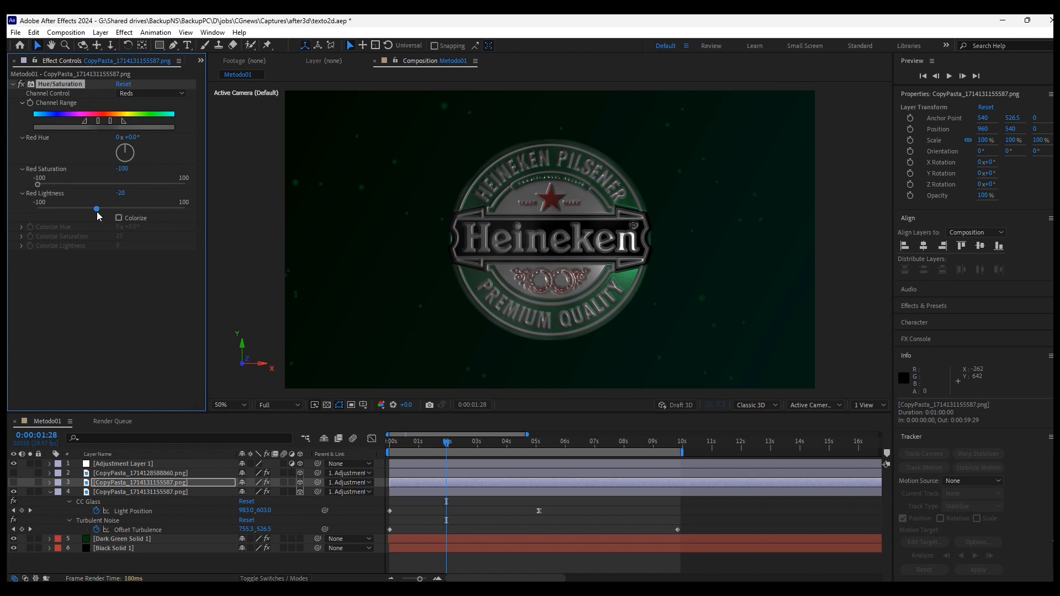
pyautogui.moveTo(121, 146); pyautogui.dragTo(118, 150)
pyautogui.click(404, 441)
pyautogui.click(465, 450)
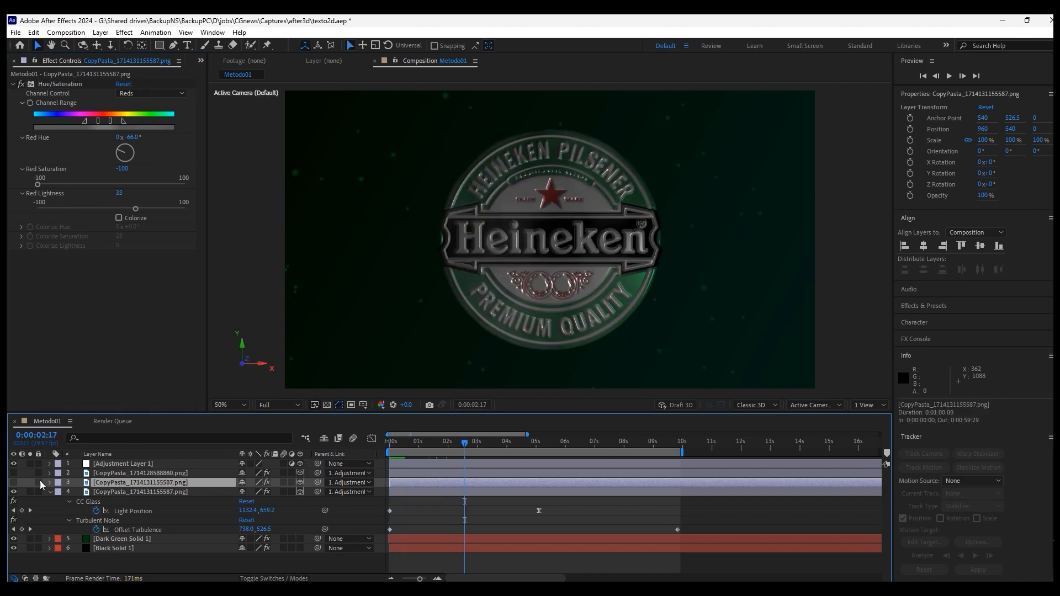
# Add a Gradient Ramp to the bump copy, make it a Radial Ramp, and centre its start on the logo at about 526.8, 511.9.
pyautogui.click(124, 32)
pyautogui.moveTo(145, 213)
pyautogui.click(310, 420)
pyautogui.click(151, 301)
pyautogui.click(152, 312)
pyautogui.moveTo(550, 131); pyautogui.dragTo(548, 238)
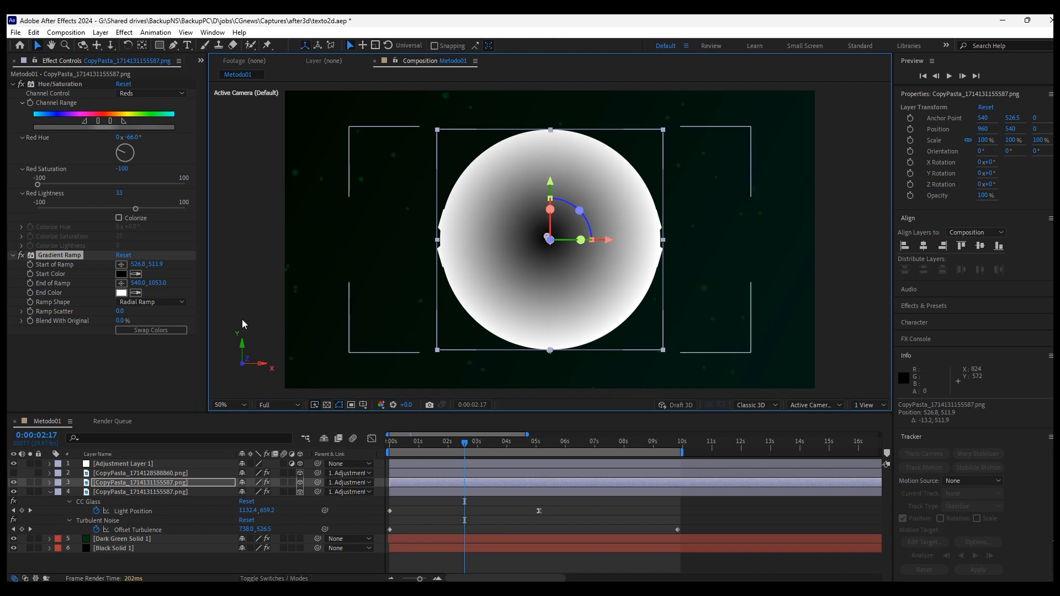
# Hide the bump copy, set the ramp's Blend With Original to 15%, and preview the animation.
pyautogui.click(13, 483)
pyautogui.moveTo(463, 446); pyautogui.dragTo(423, 463)
pyautogui.moveTo(119, 320); pyautogui.dragTo(130, 321)
pyautogui.press('space')
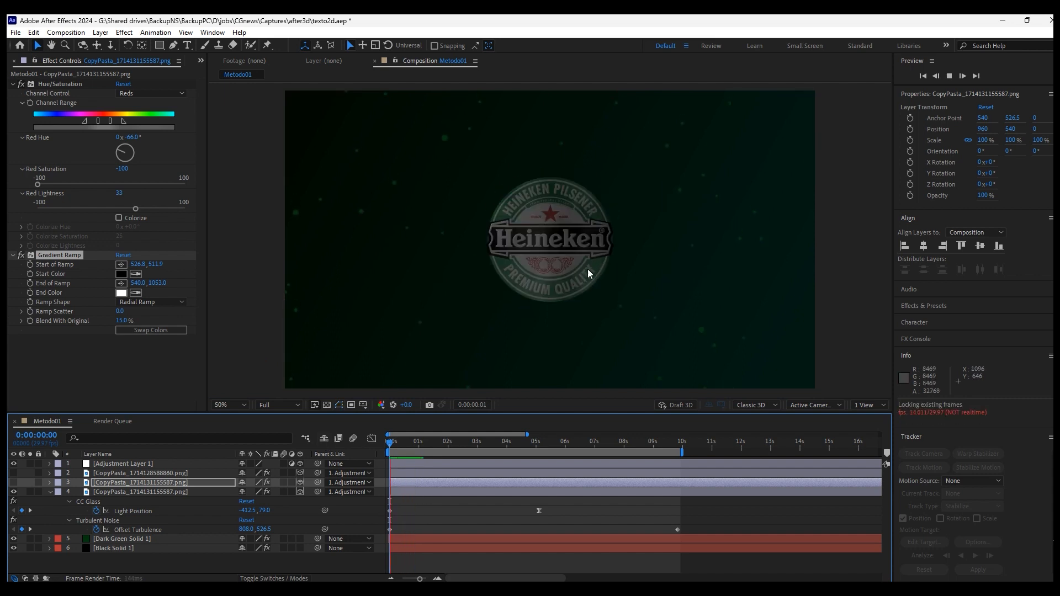
# Preview the logo animation again after moving the time back toward the beginning.
pyautogui.press('space')
pyautogui.moveTo(453, 446); pyautogui.dragTo(436, 462)
pyautogui.press('space')
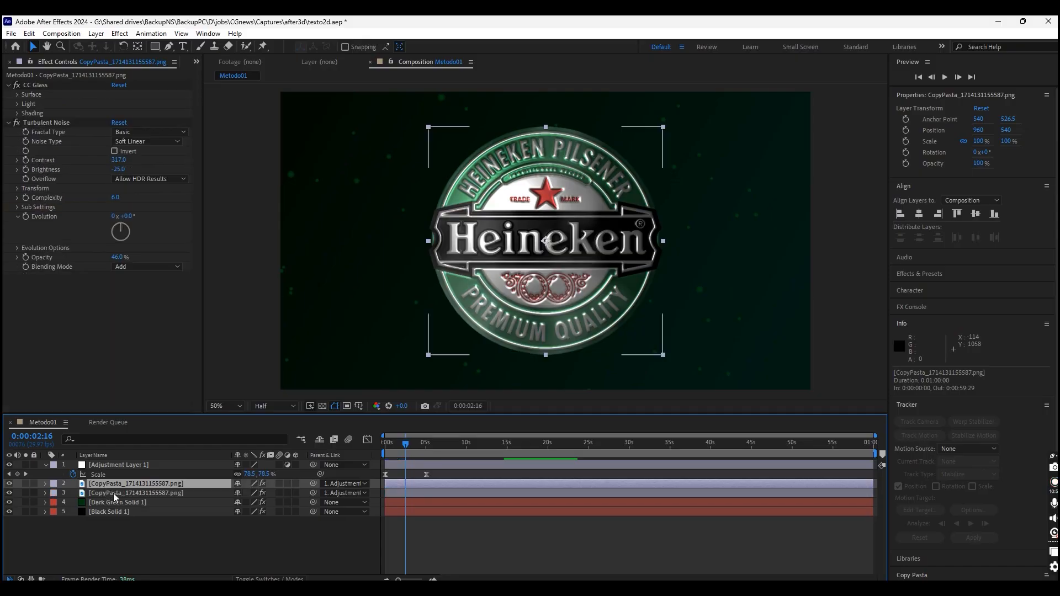
# Hide the lower Heineken logo layer and remove CC Glass and Turbulent Noise from the upper one.
pyautogui.click(8, 492)
pyautogui.click(135, 483)
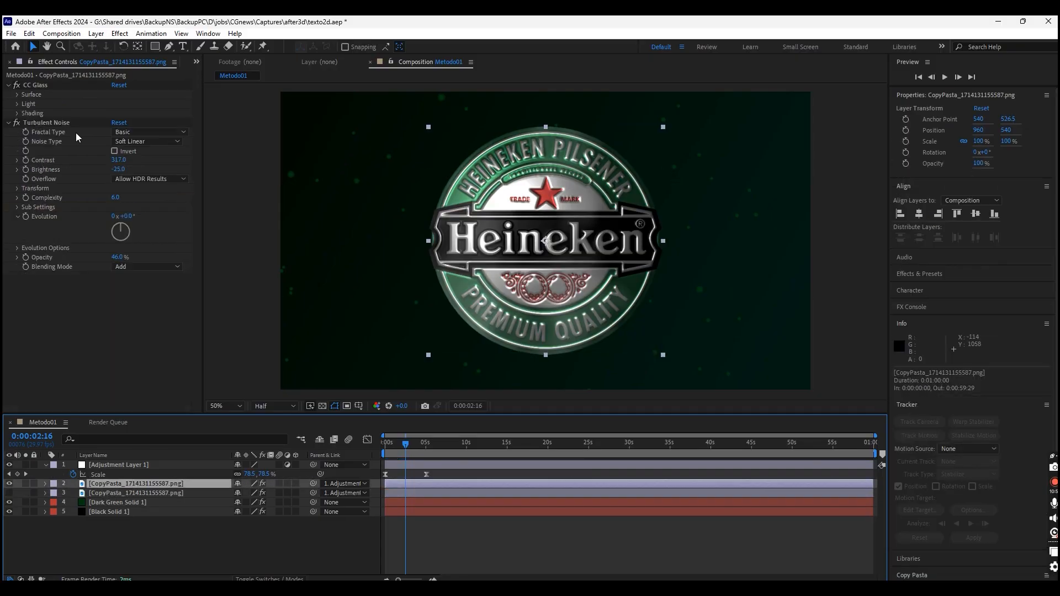
pyautogui.click(37, 123)
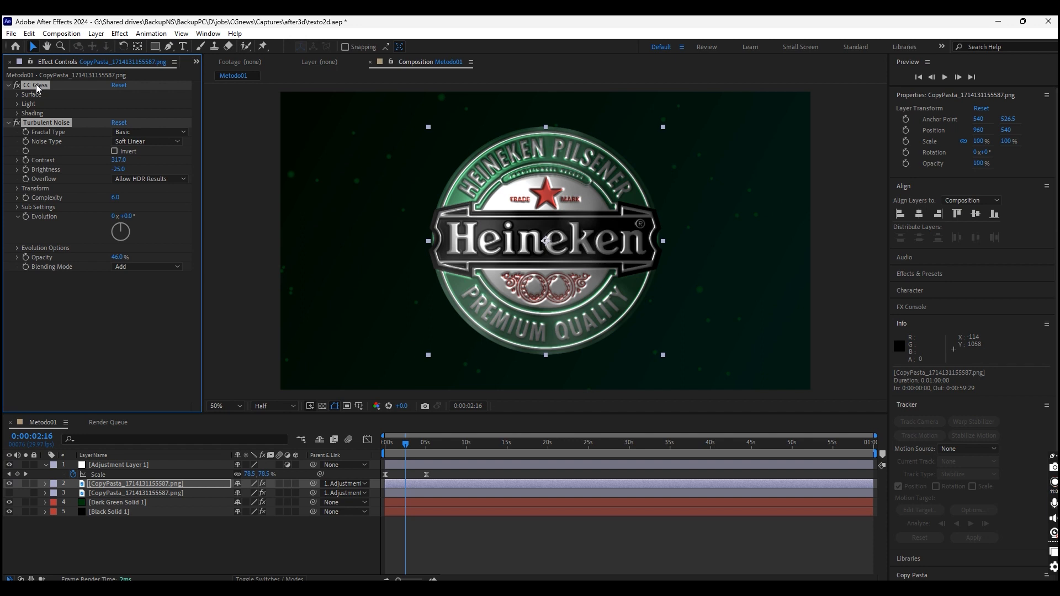
pyautogui.press('Delete')
# Apply the CC Mr. Mercury effect to the upper Heineken logo layer and preview its motion.
pyautogui.click(120, 34)
pyautogui.moveTo(157, 338)
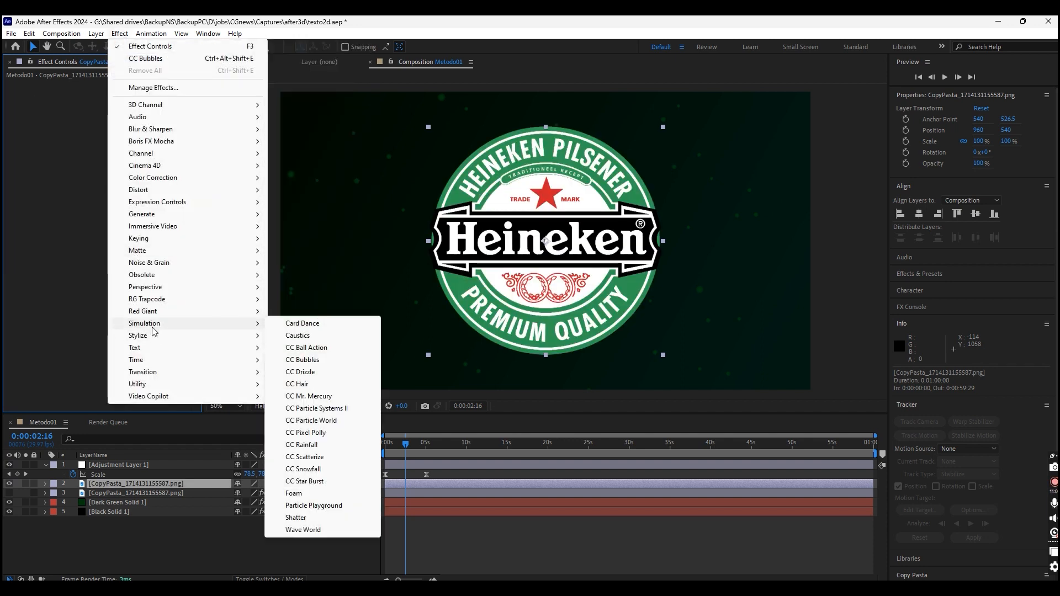
pyautogui.click(308, 397)
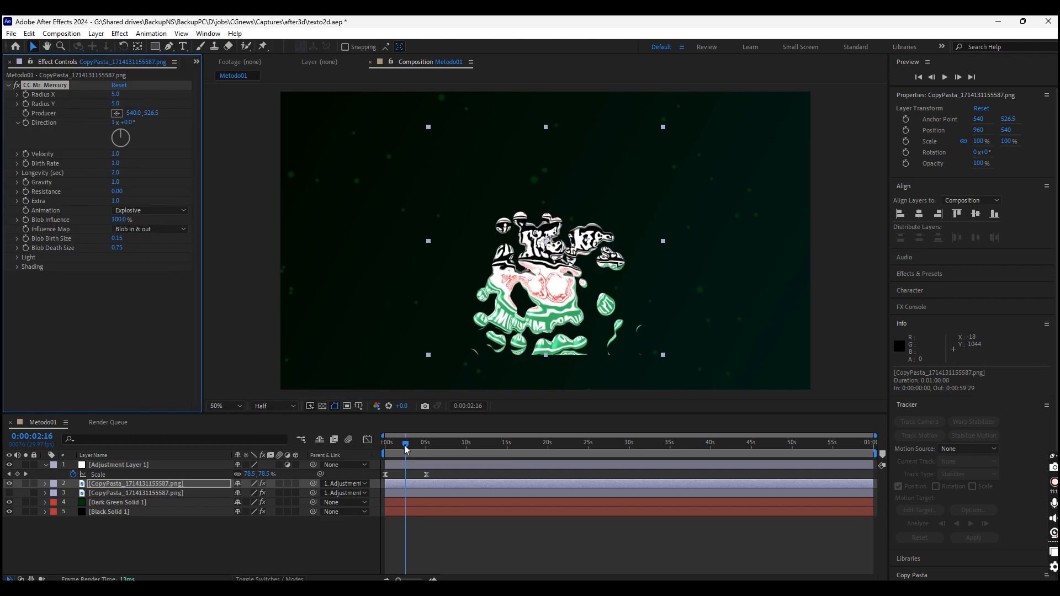
pyautogui.press('space')
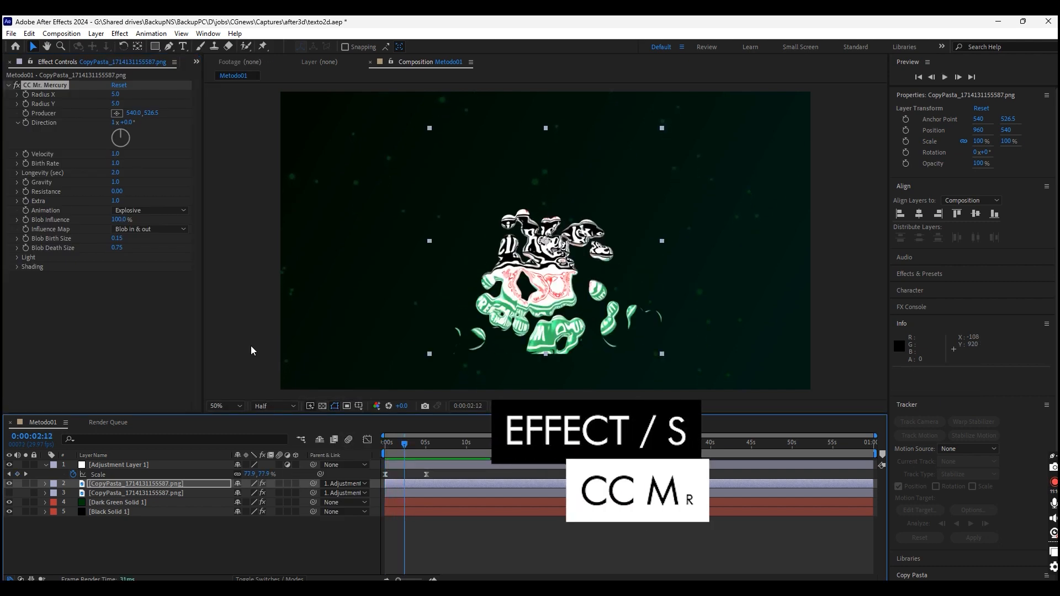
# Set CC Mr. Mercury's Velocity and Gravity to 0, Radius to 73 by 101, Birth Rate to 2.2, Blob Birth Size to 1.40 and Death Size to 3.46.
pyautogui.click(115, 154)
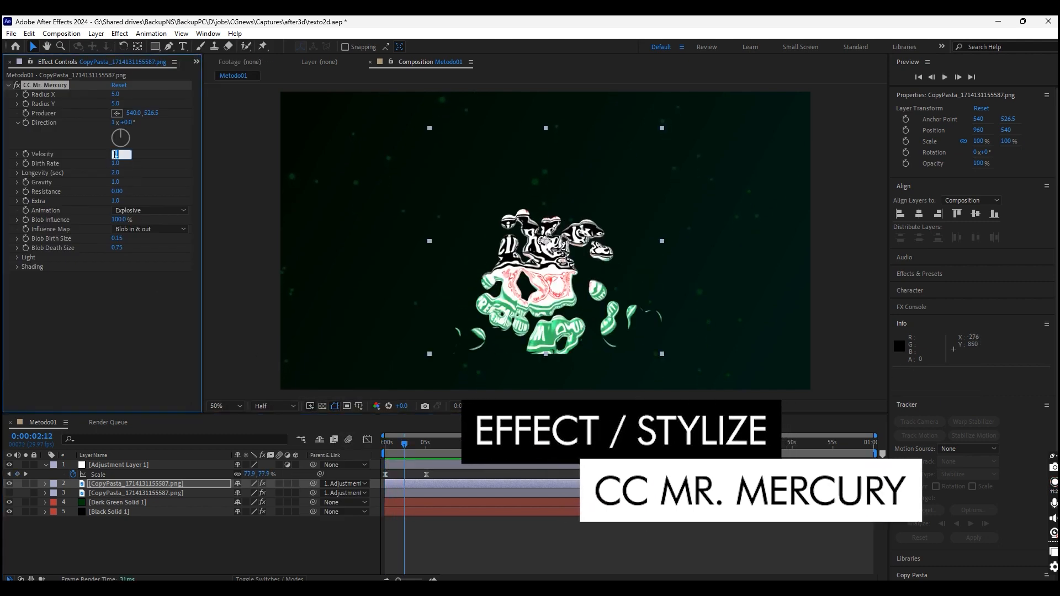
pyautogui.write('0')
pyautogui.click(168, 177)
pyautogui.click(115, 182)
pyautogui.write('0')
pyautogui.click(73, 329)
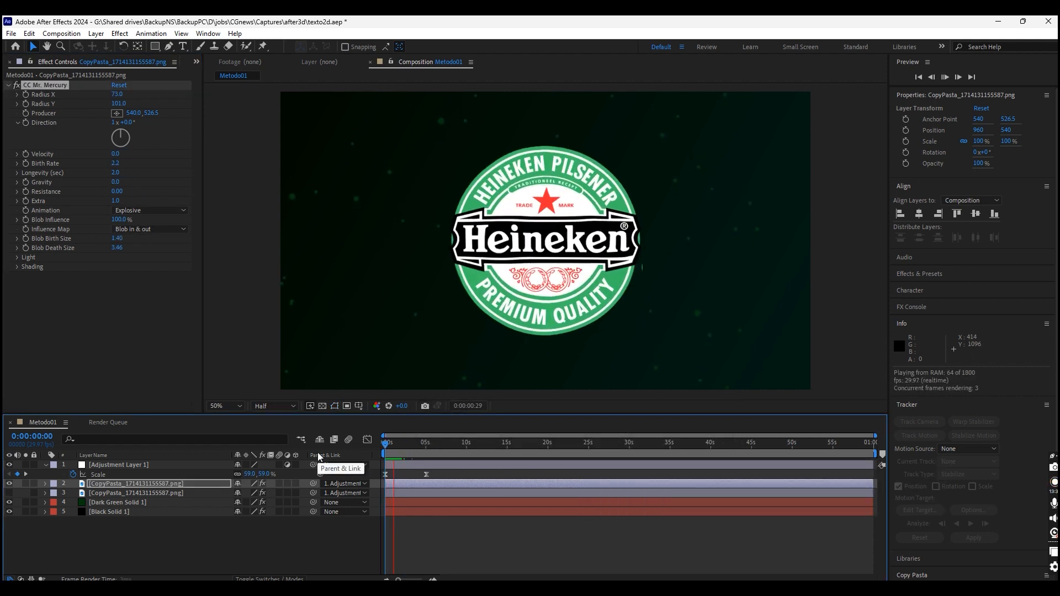
# Switch CC Mr. Mercury's Light Type to Point Light, keeping Effect Light as the light source.
pyautogui.click(17, 257)
pyautogui.click(134, 267)
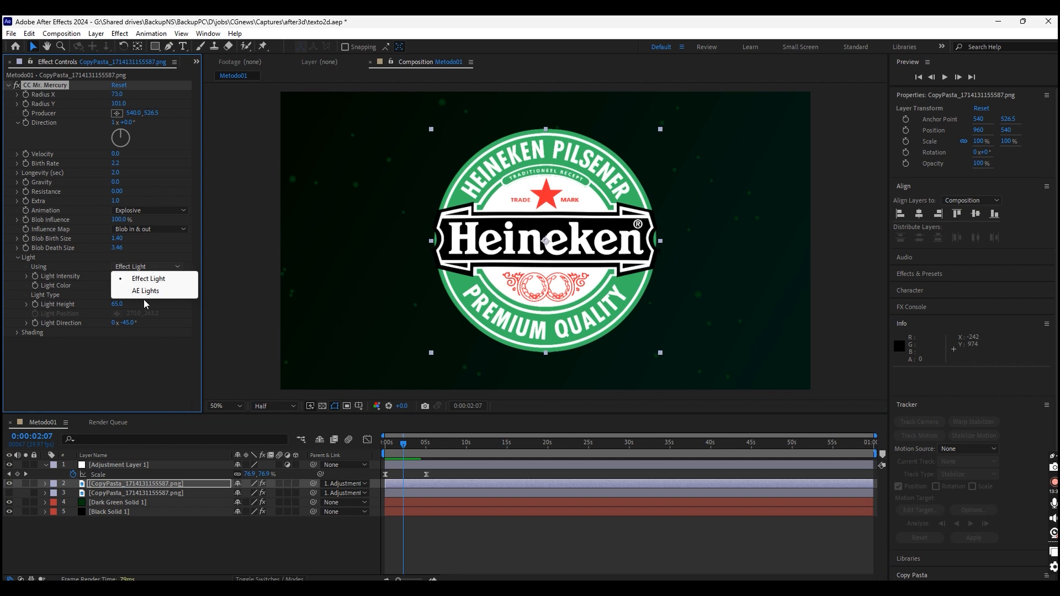
pyautogui.click(137, 278)
pyautogui.click(145, 295)
pyautogui.click(136, 317)
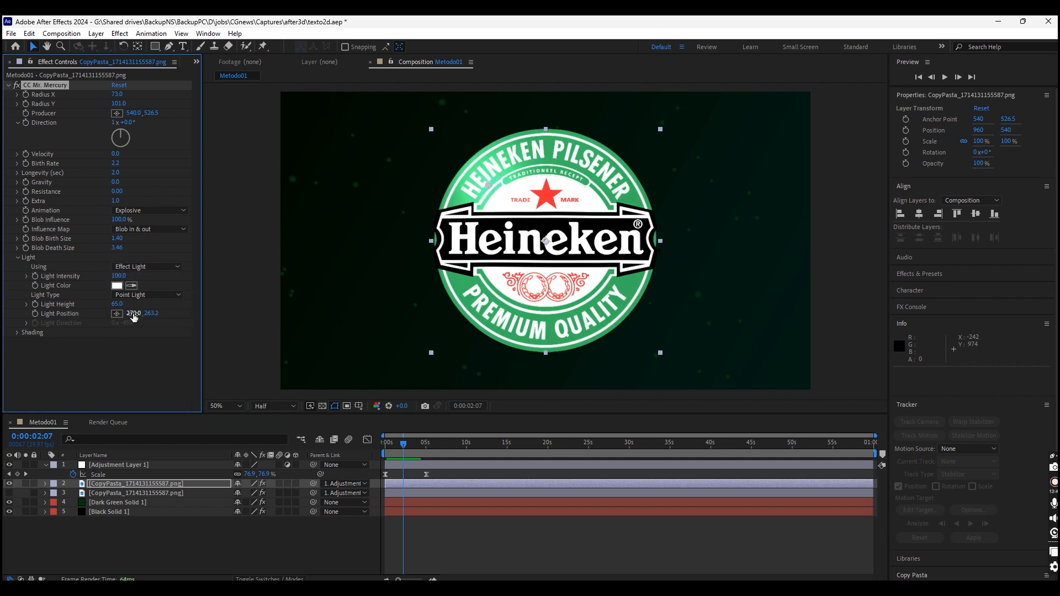
# Set CC Mr. Mercury's shading to Ambient 8 and Diffuse 44, and preview the logo from the start.
pyautogui.moveTo(118, 343); pyautogui.dragTo(50, 347)
pyautogui.moveTo(117, 351)
pyautogui.mouseDown()
pyautogui.moveTo(101, 352)
pyautogui.moveTo(127, 353)
pyautogui.mouseUp()
pyautogui.moveTo(404, 445); pyautogui.dragTo(293, 447)
pyautogui.press('space')
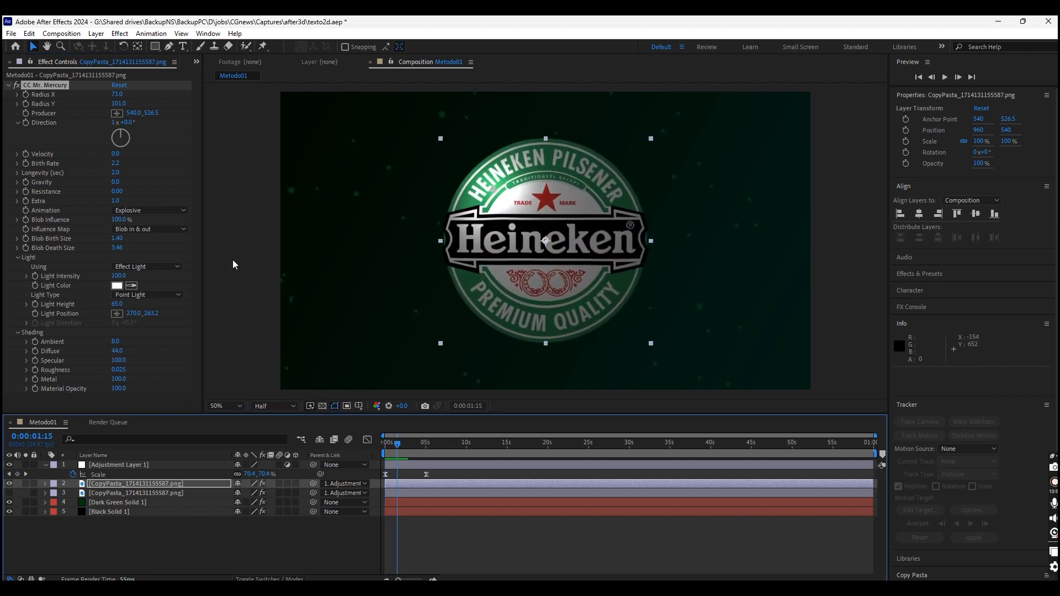
# Lower CC Mr. Mercury's Birth Rate to 1.2 and preview the animation from the start.
pyautogui.click(110, 164)
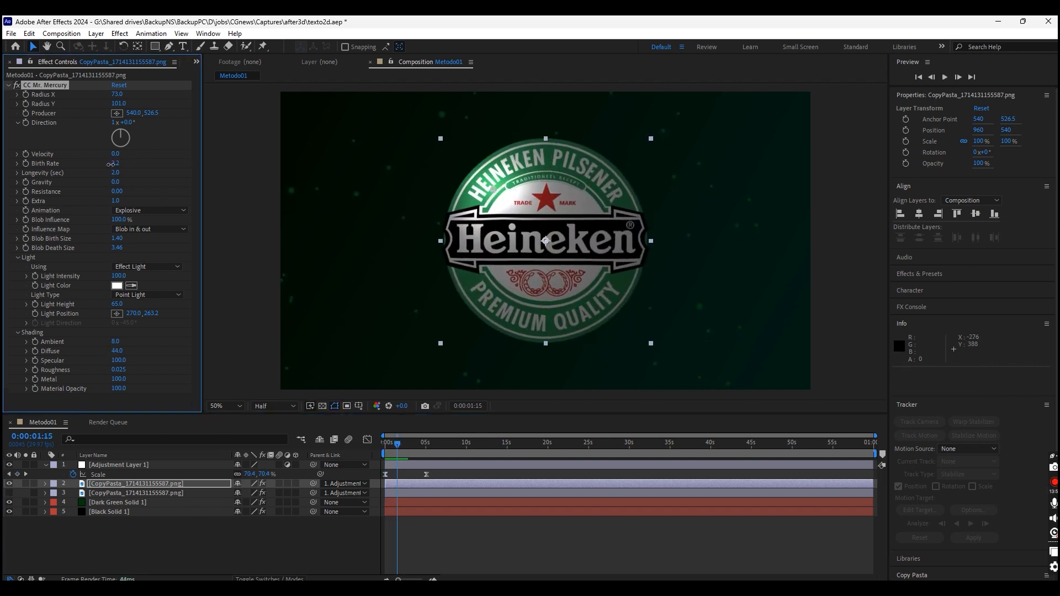
pyautogui.moveTo(395, 446); pyautogui.dragTo(366, 450)
pyautogui.press('space')
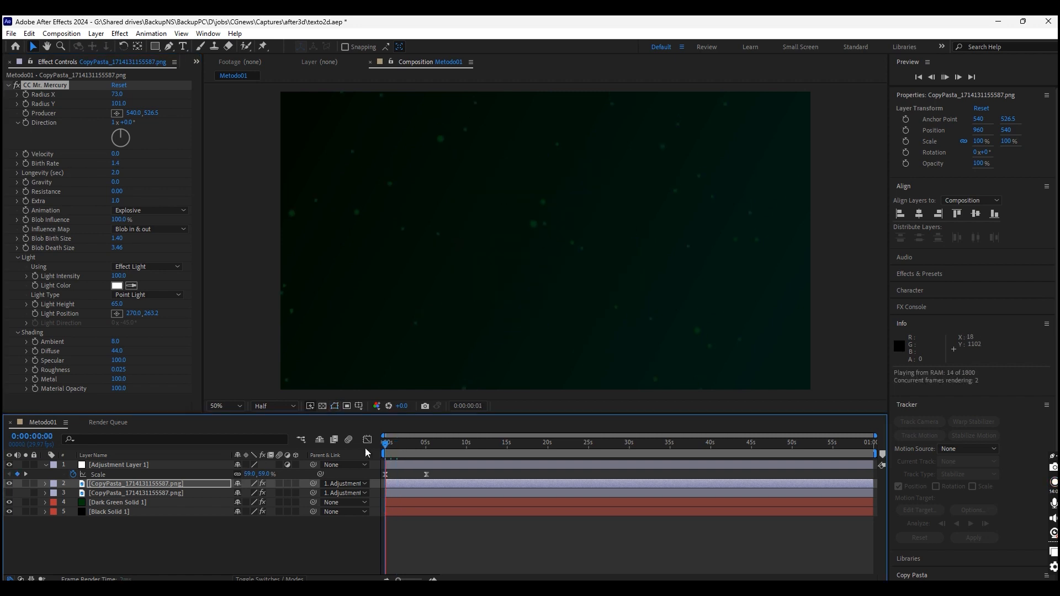
pyautogui.press('space')
pyautogui.click(113, 165)
pyautogui.click(113, 164)
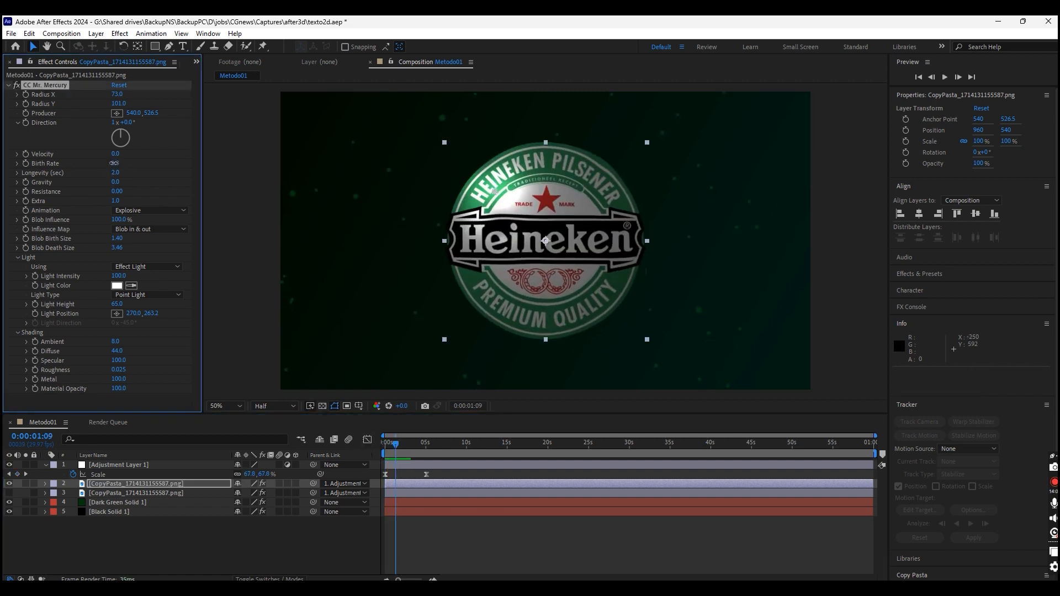
pyautogui.click(385, 453)
pyautogui.press('space')
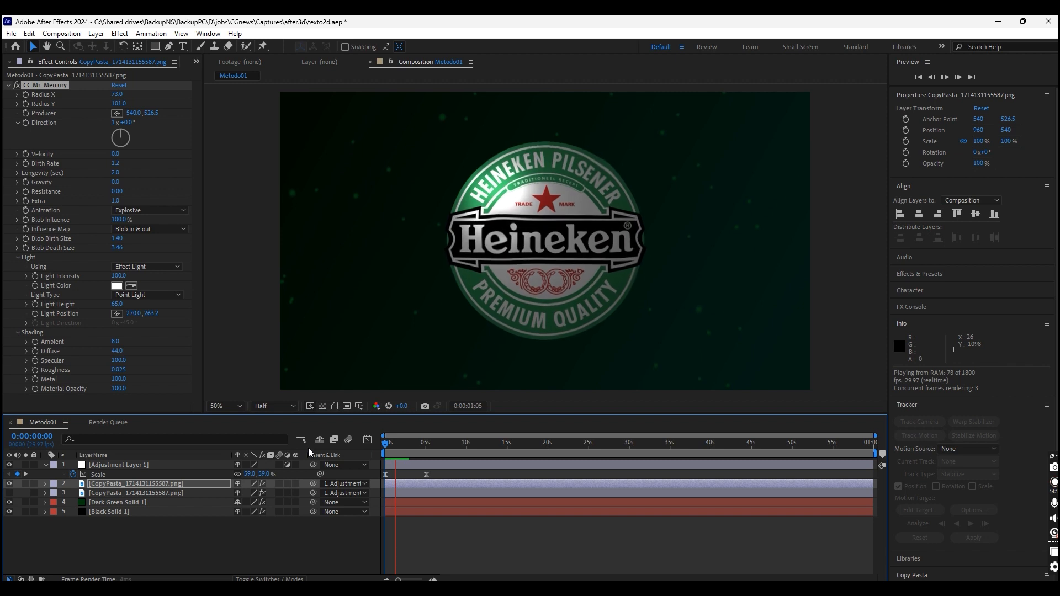
# Raise CC Mr. Mercury's Velocity to 1.7 and preview how the logo pieces come together.
pyautogui.moveTo(117, 162); pyautogui.dragTo(148, 160)
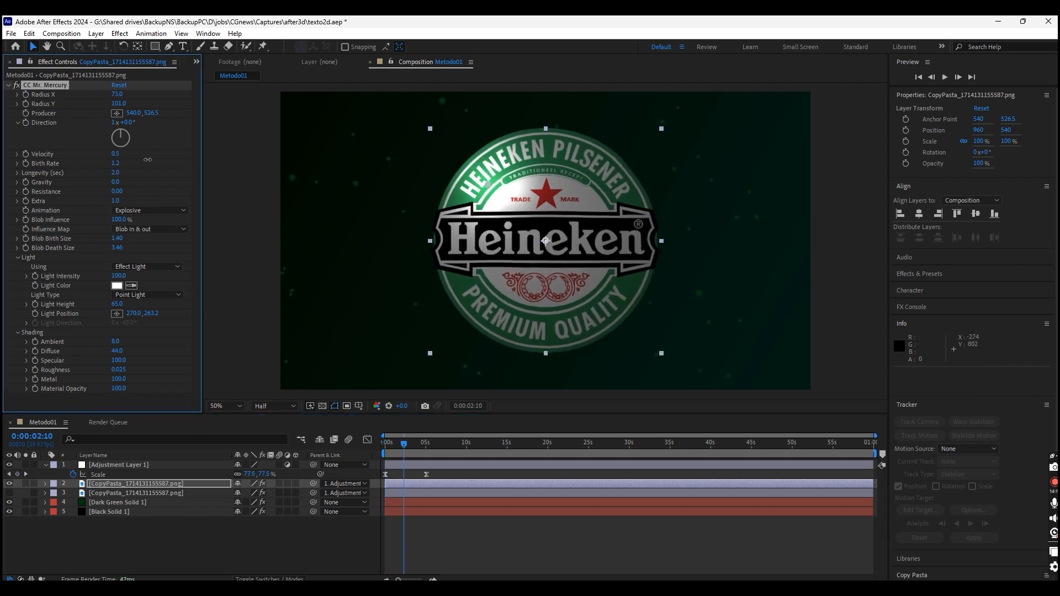
pyautogui.click(385, 453)
pyautogui.press('space')
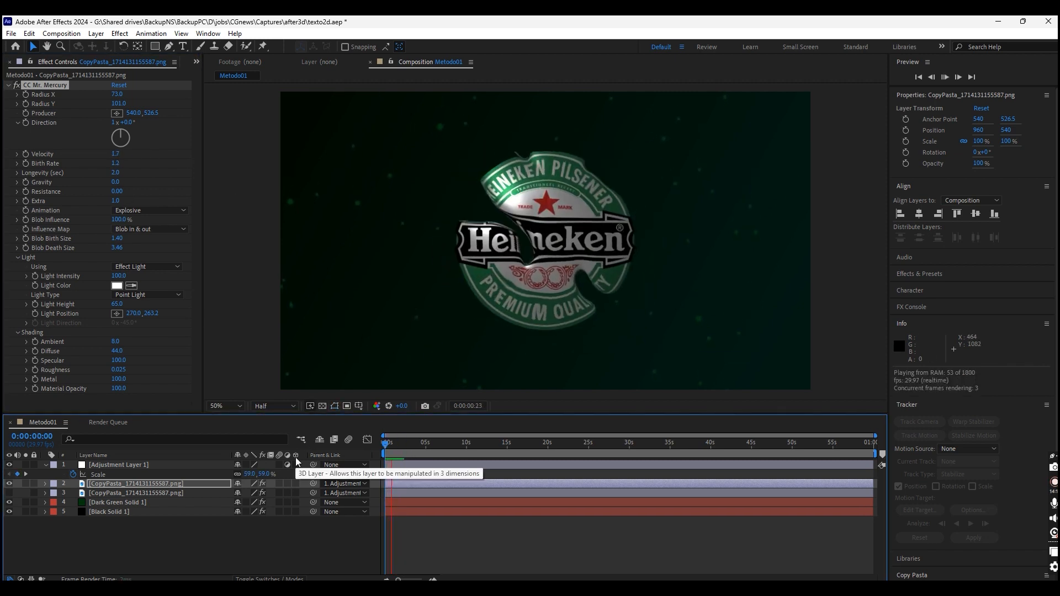
pyautogui.press('space')
# Set Blob Birth Size to 1.15, Blob Death Size to 2.14 and Velocity to 0.7, previewing the logo formation.
pyautogui.moveTo(117, 248); pyautogui.dragTo(68, 262)
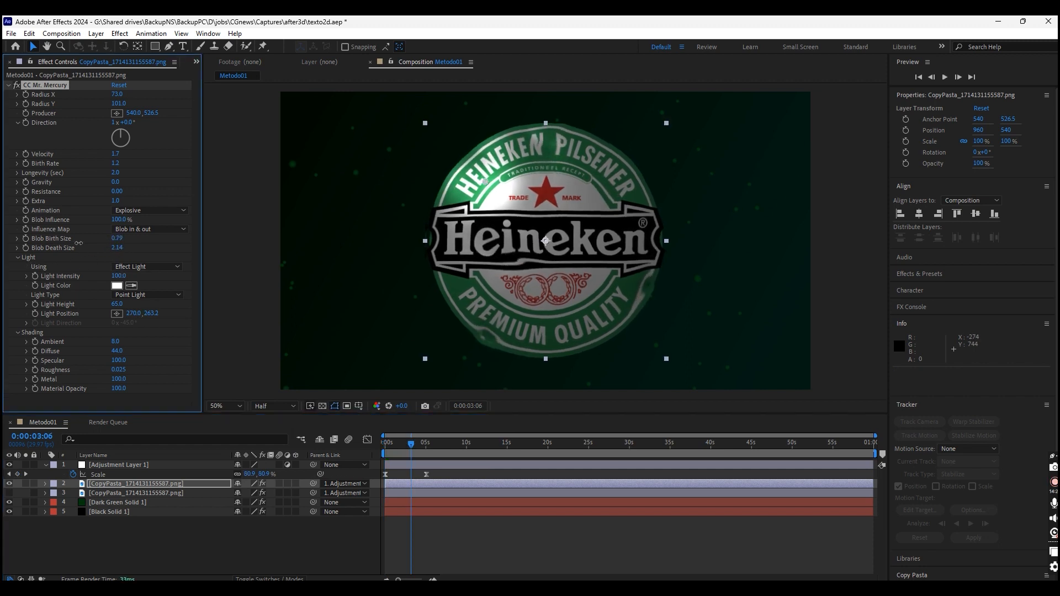
pyautogui.press('space')
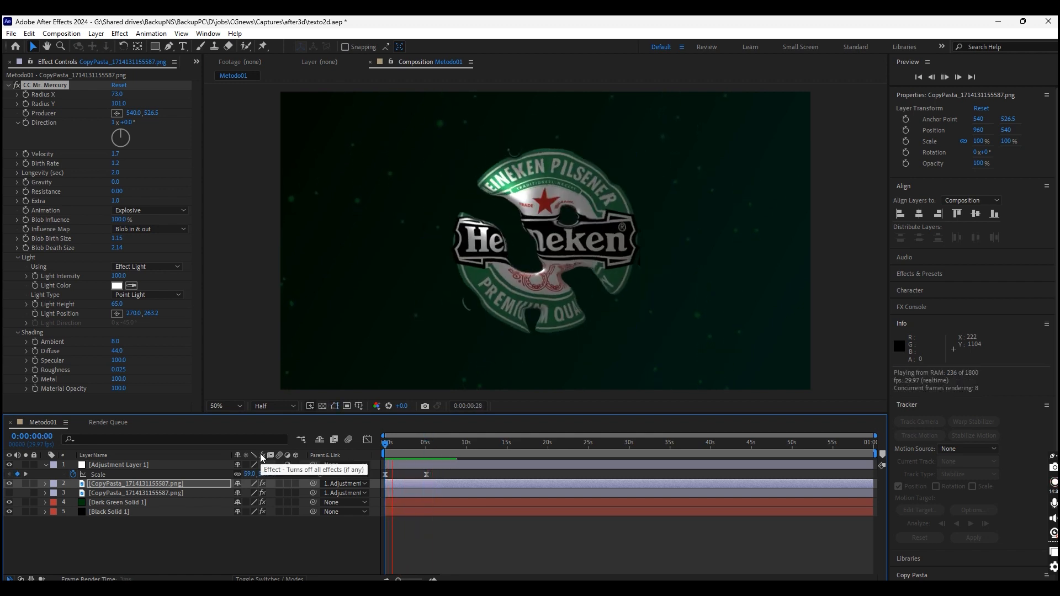
pyautogui.click(106, 153)
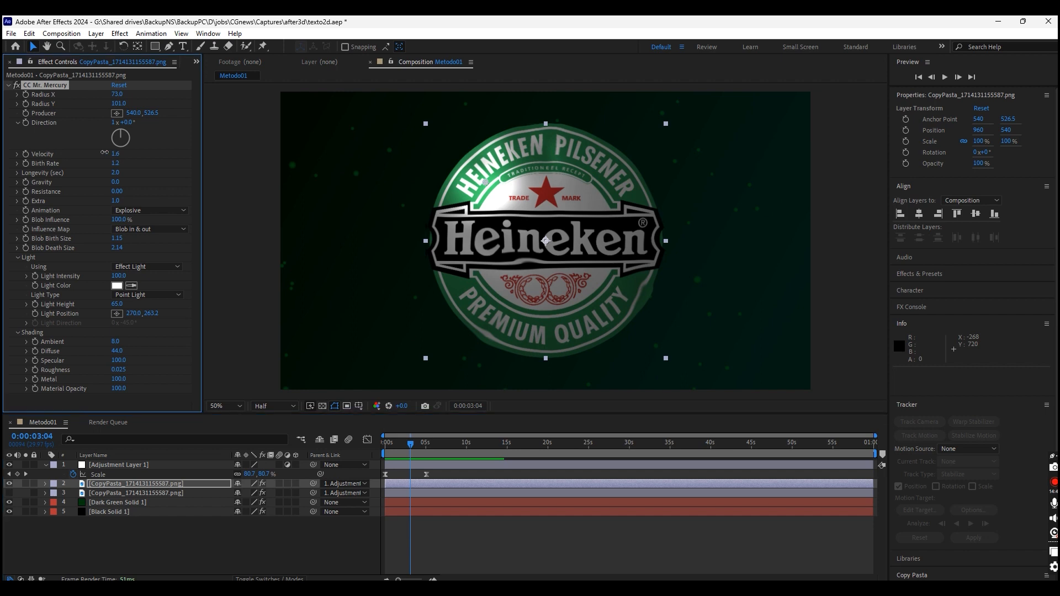
pyautogui.press('space')
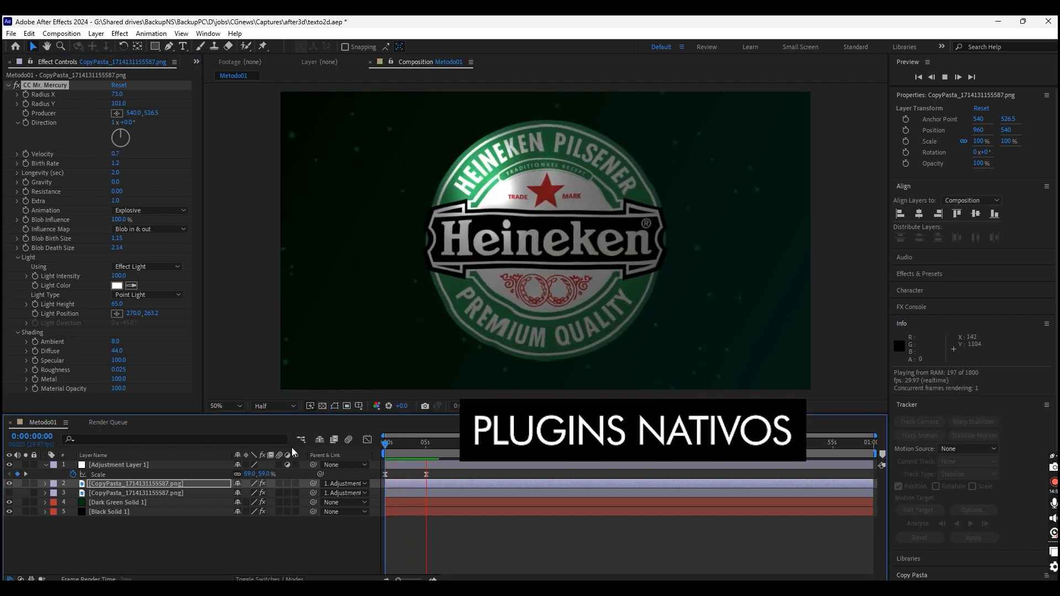
pyautogui.press('space')
# Replace the upper logo layer's source with CopyPasta_1714128588860.png, keeping its effects, and preview the result.
pyautogui.hotkey('ctrl', '0')
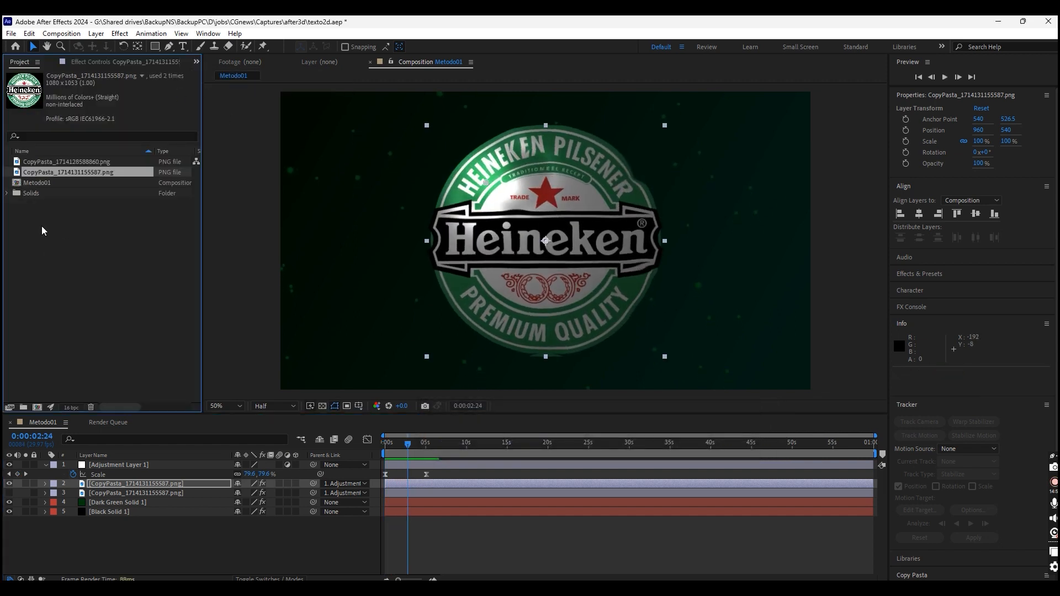
pyautogui.click(33, 166)
pyautogui.click(114, 484)
pyautogui.moveTo(30, 166); pyautogui.dragTo(125, 490)
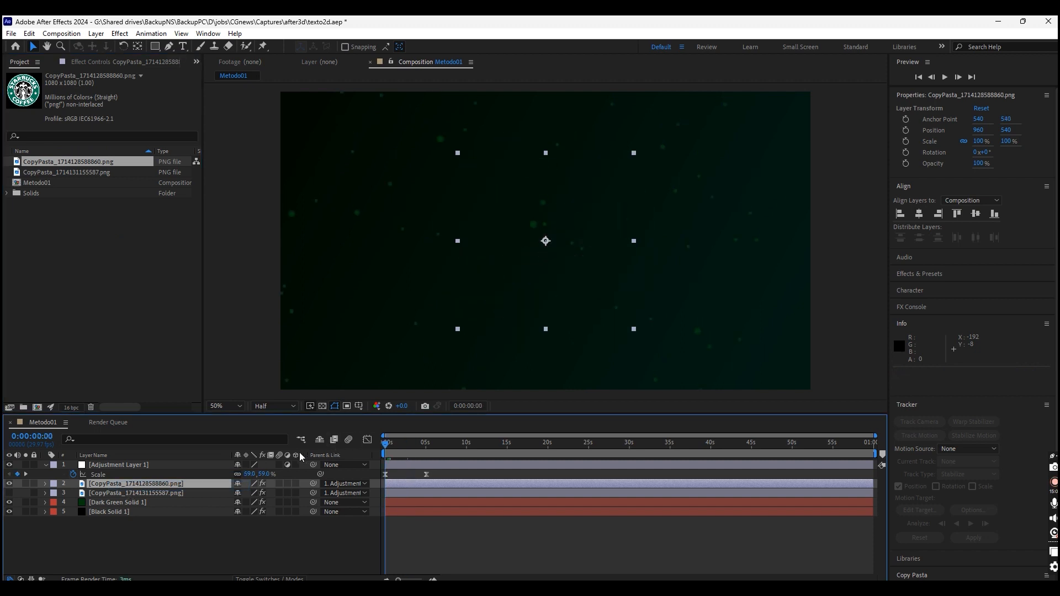
pyautogui.press('space')
pyautogui.press('space')
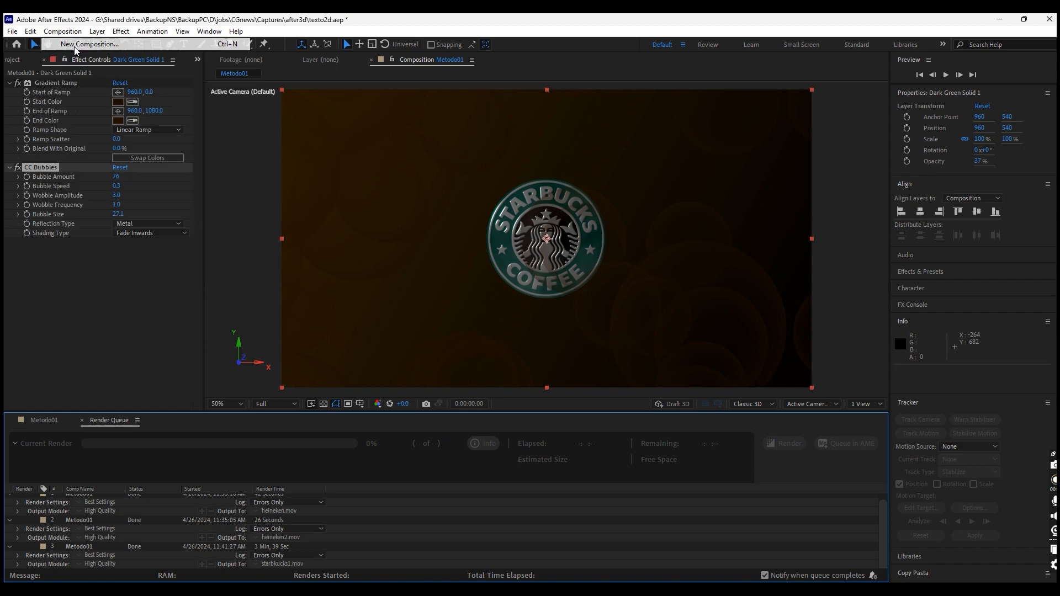
# Create a composition named Metodo02 with the HD 1920x1080, 29.97 fps preset and a one-minute duration, and show its timeline.
pyautogui.click(42, 43)
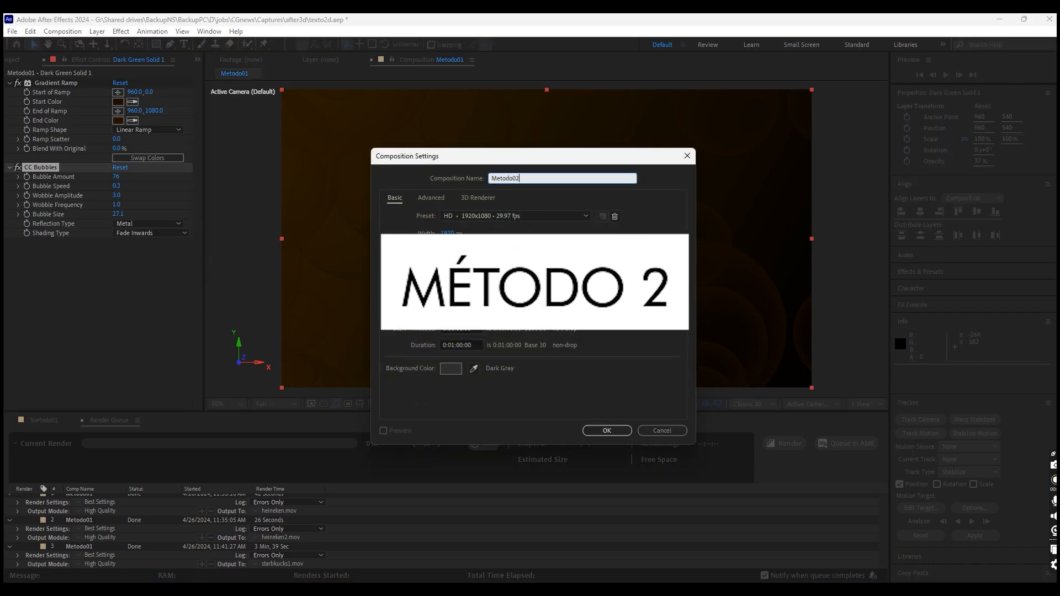
pyautogui.click(512, 218)
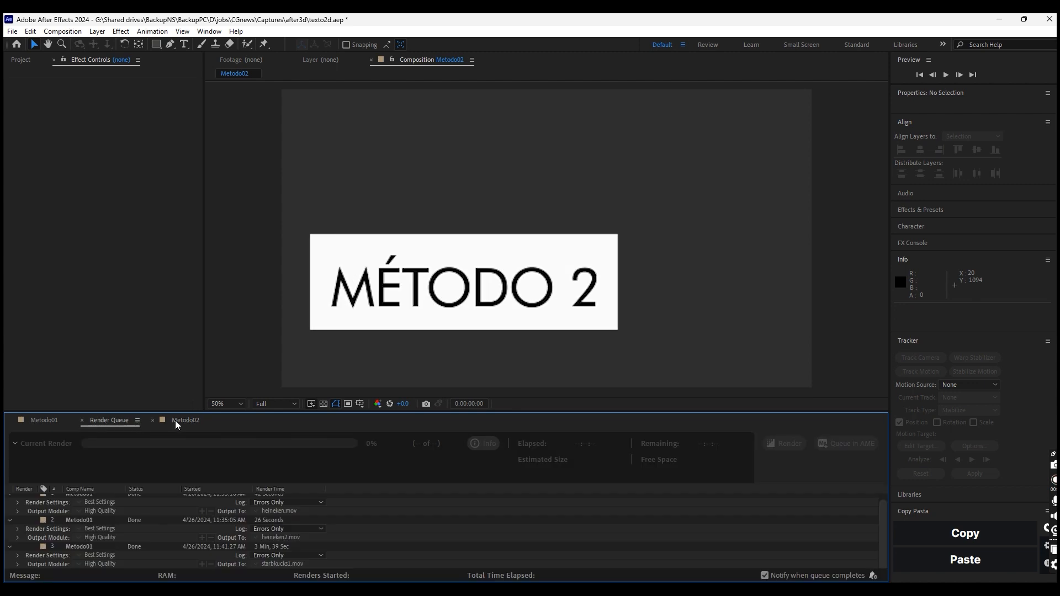
pyautogui.click(177, 423)
# Set the Metodo02 composition's 3D renderer to Cinema 4D with a render quality of 17.
pyautogui.click(63, 31)
pyautogui.click(72, 57)
pyautogui.click(477, 200)
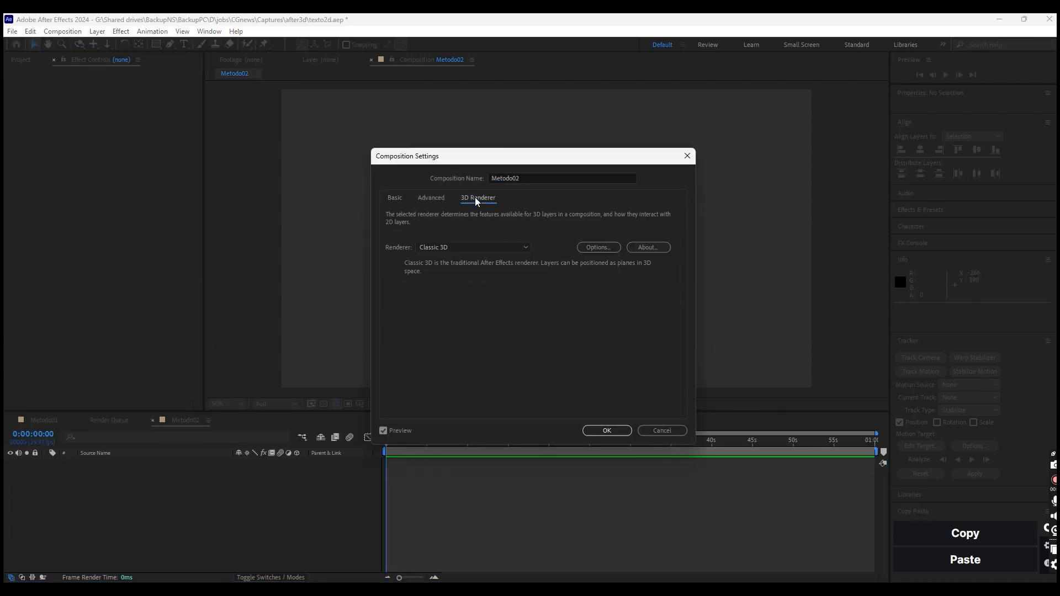
pyautogui.click(449, 285)
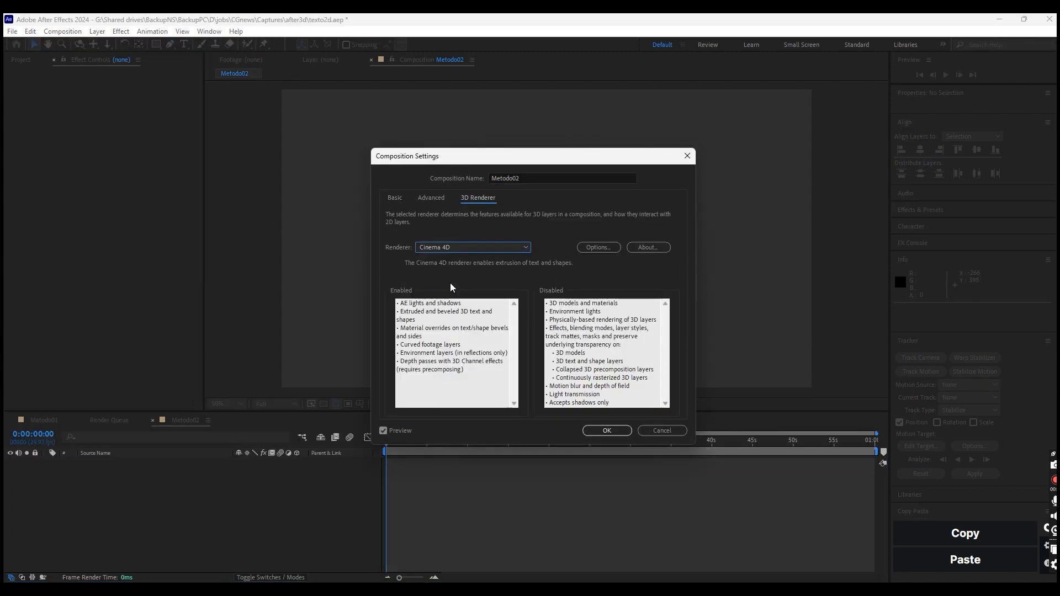
pyautogui.click(594, 249)
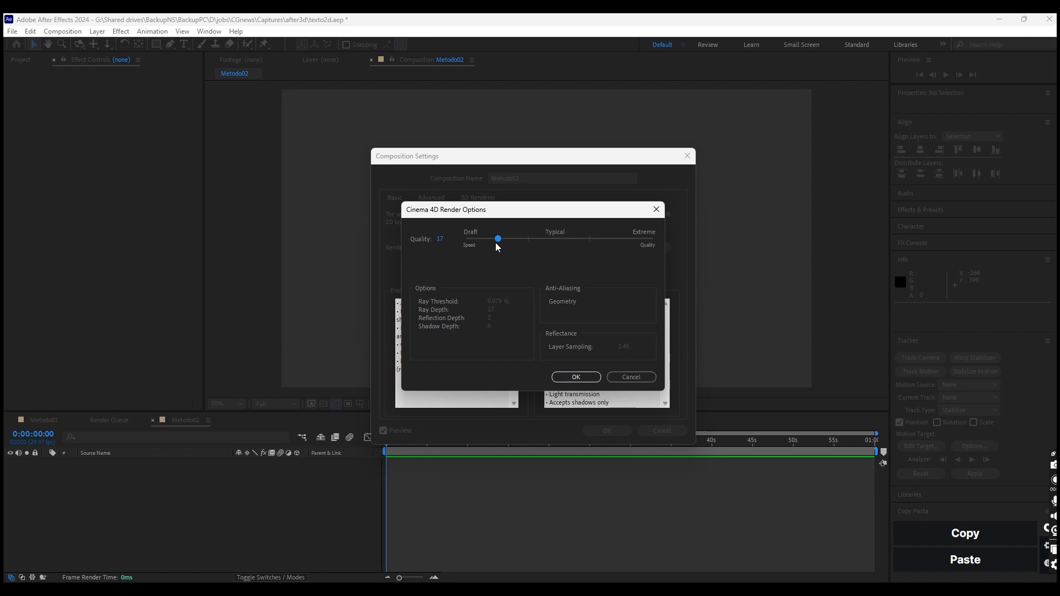
pyautogui.click(572, 379)
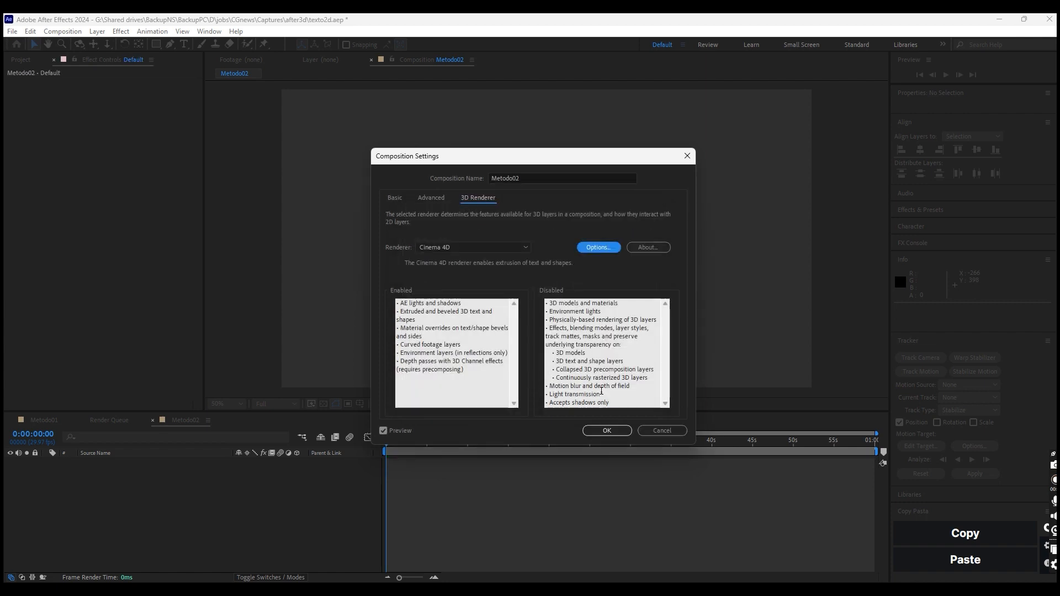
pyautogui.click(608, 430)
# Add a text layer reading "nonsense" to the composition.
pyautogui.hotkey('ctrl', 't')
pyautogui.click(426, 247)
pyautogui.write('nonsense')
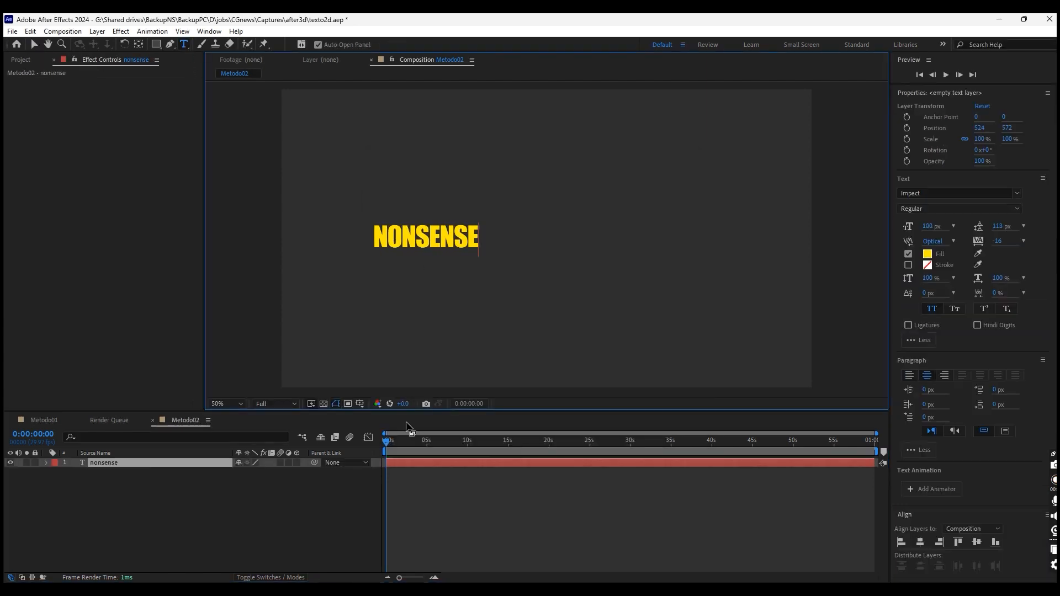
pyautogui.click(34, 44)
# Scale the text layer to 220% and move it near the composition's centre at about 932, 636.
pyautogui.click(109, 463)
pyautogui.press('s')
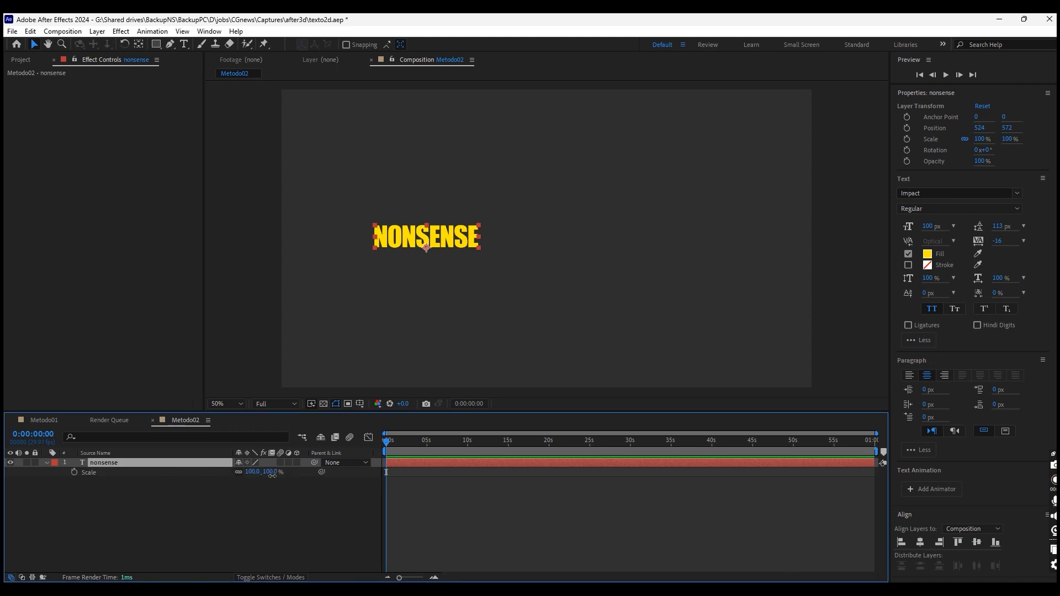
pyautogui.moveTo(269, 472); pyautogui.dragTo(334, 472)
pyautogui.moveTo(381, 241); pyautogui.dragTo(494, 259)
# Turn the text layer into a 3D layer and expand its Geometry Options and Material Options.
pyautogui.click(47, 463)
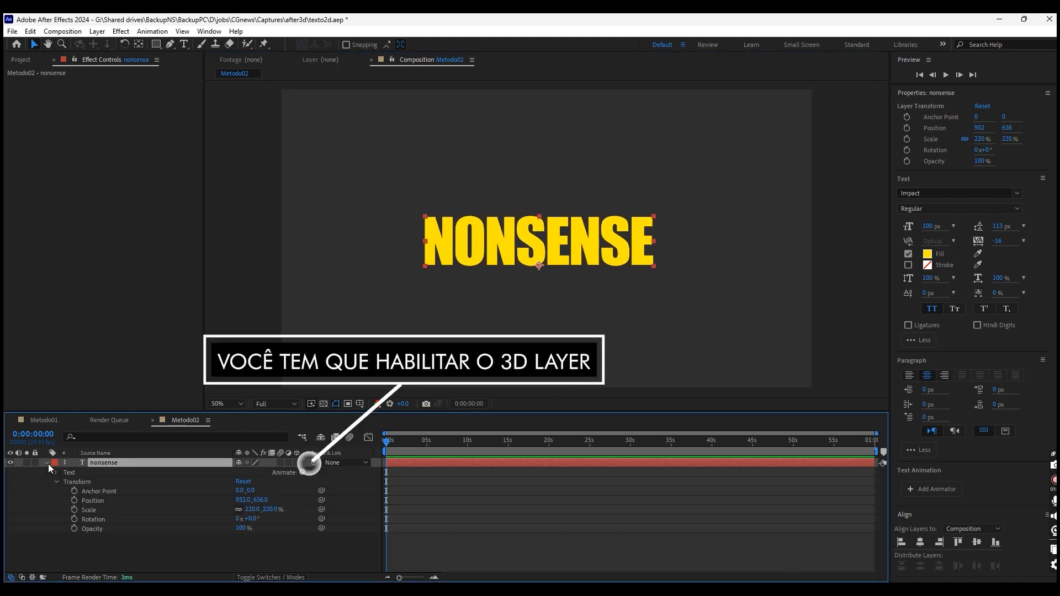
pyautogui.click(56, 473)
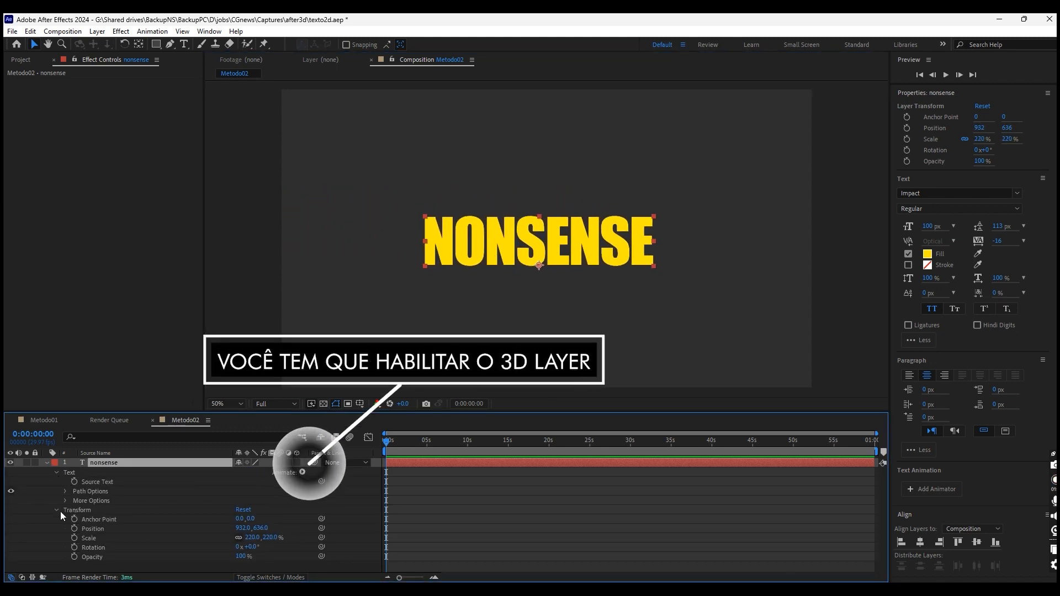
pyautogui.click(299, 464)
pyautogui.scroll(-2, 55, 558)
pyautogui.click(56, 558)
pyautogui.click(56, 568)
pyautogui.scroll(-5, 118, 538)
pyautogui.scroll(5, 124, 534)
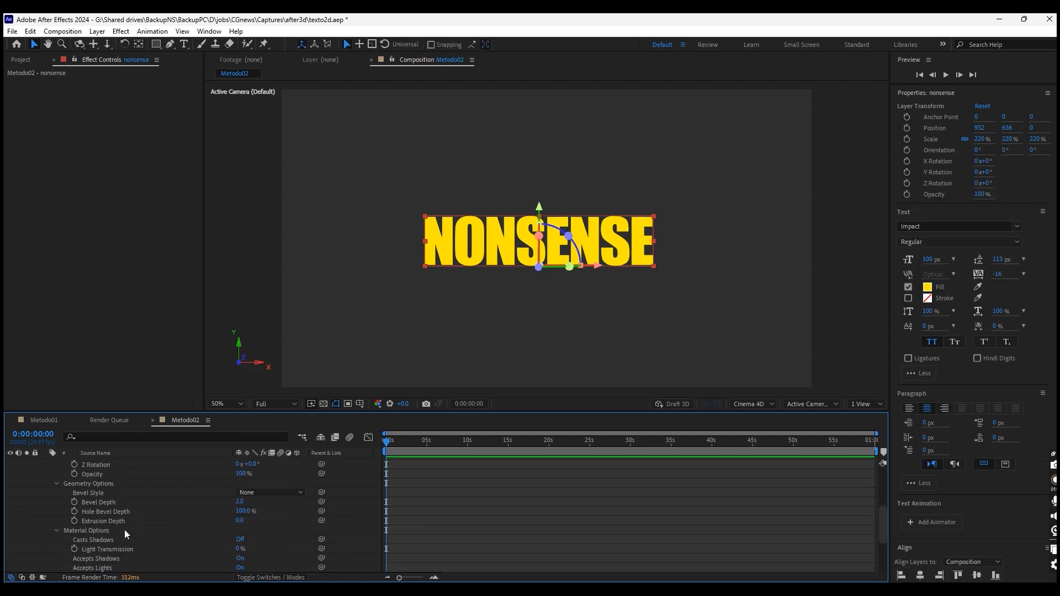
# Add a two-node camera to the Metodo02 composition.
pyautogui.scroll(-1, 124, 533)
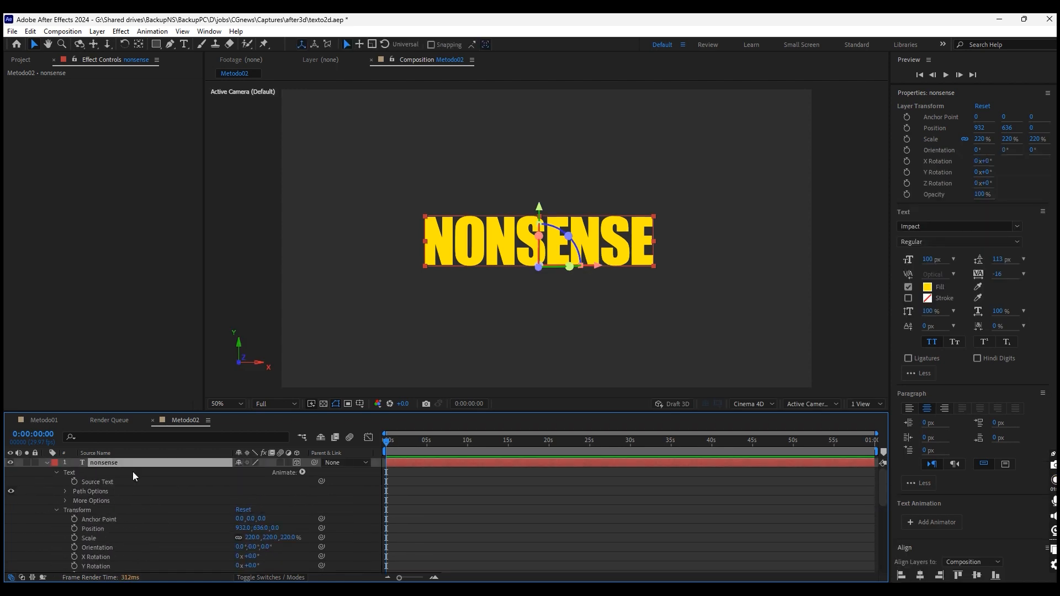
pyautogui.click(97, 30)
pyautogui.moveTo(113, 43)
pyautogui.click(309, 80)
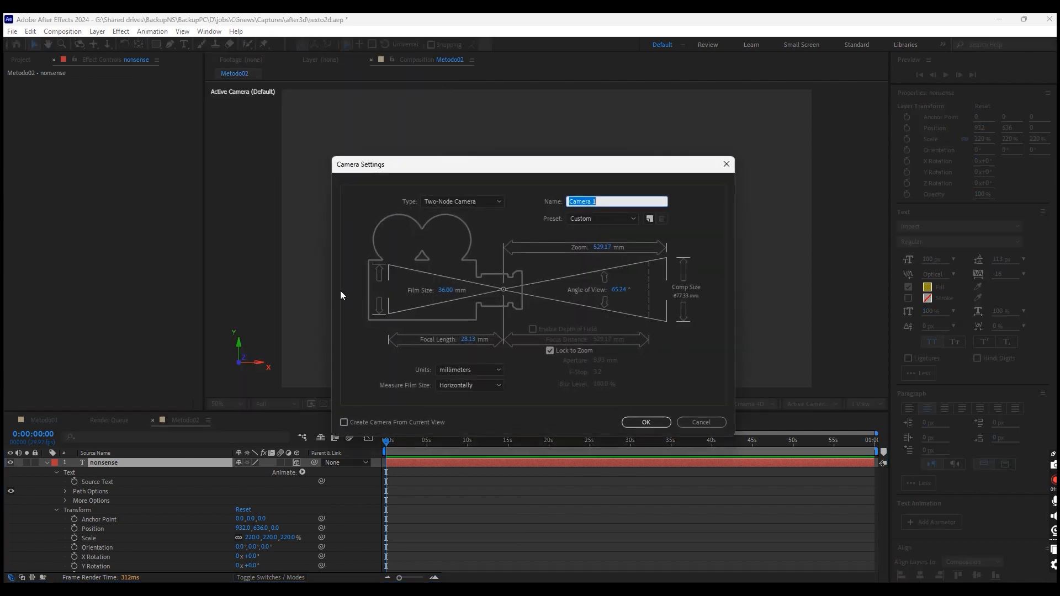
pyautogui.click(646, 422)
# Add a white Point light with 100% intensity and shadow casting to the composition.
pyautogui.click(97, 30)
pyautogui.moveTo(114, 43)
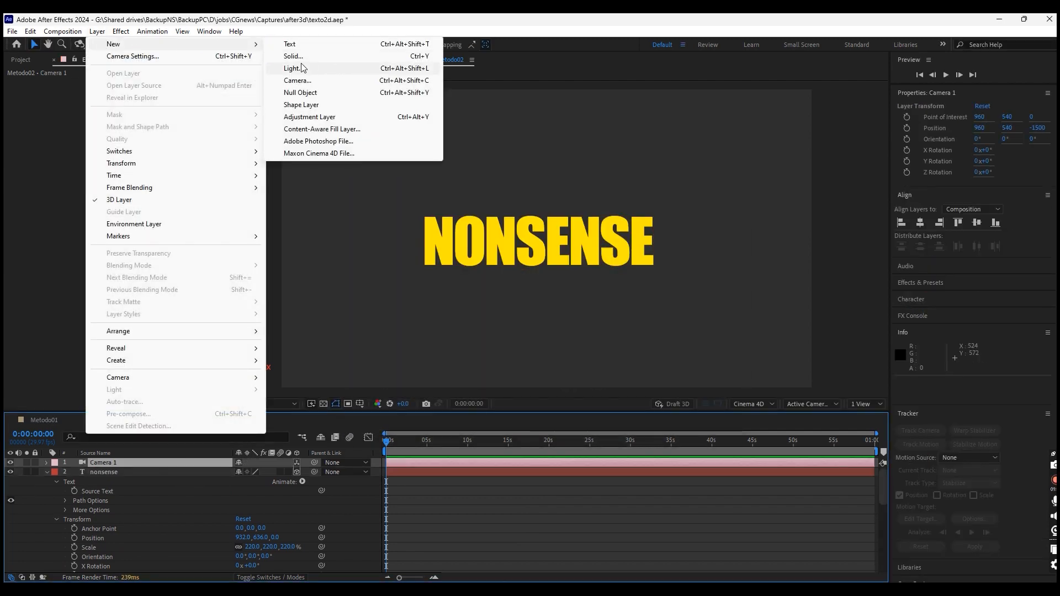
pyautogui.click(293, 67)
pyautogui.click(533, 199)
pyautogui.click(539, 239)
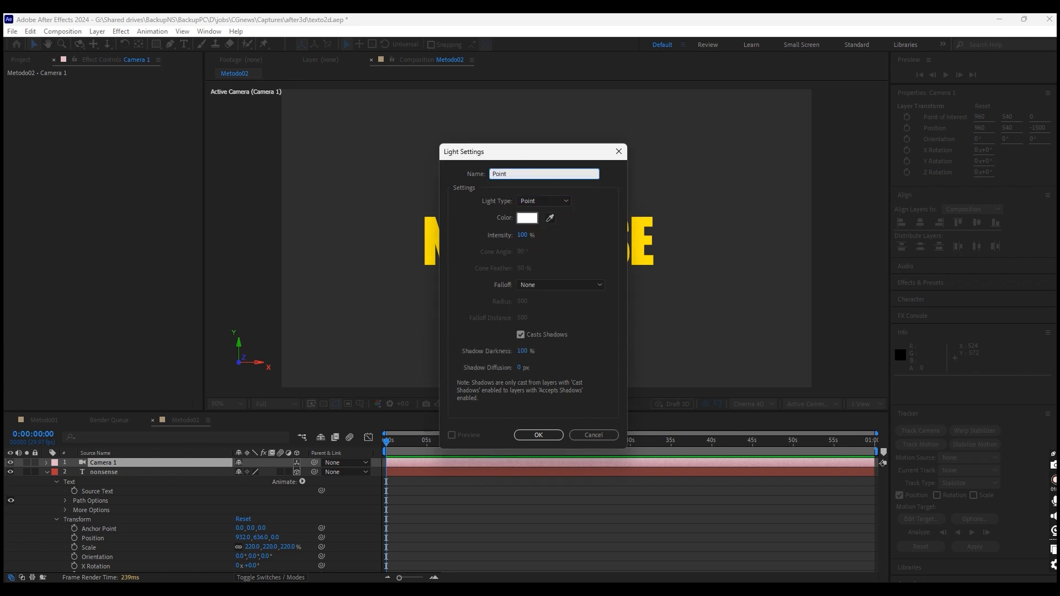
pyautogui.press('Return')
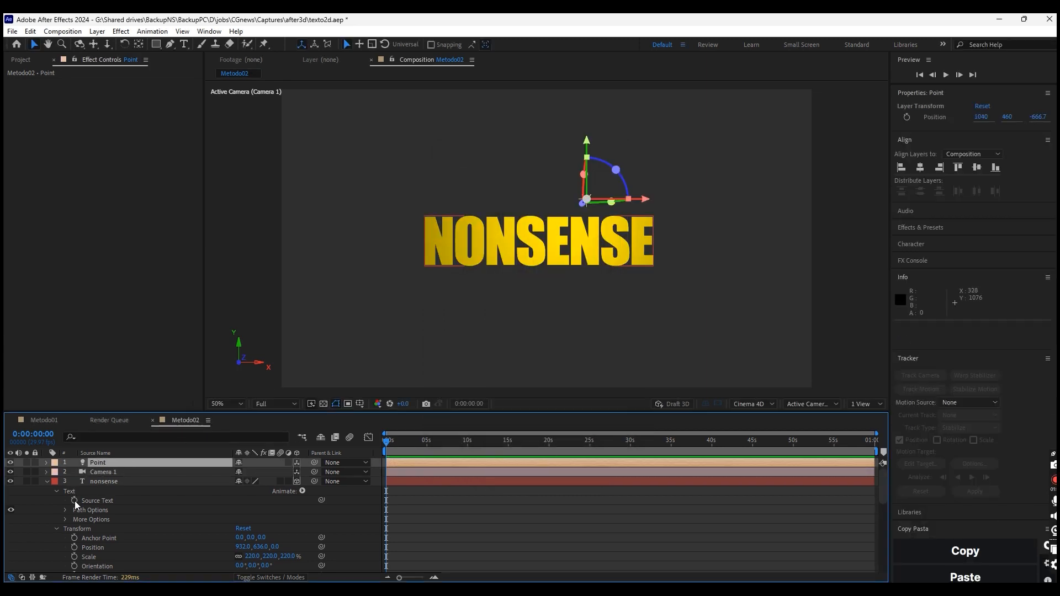
# Add a black 1920 x 1080 px solid and place it beneath the text layer as the background.
pyautogui.click(97, 31)
pyautogui.moveTo(116, 42)
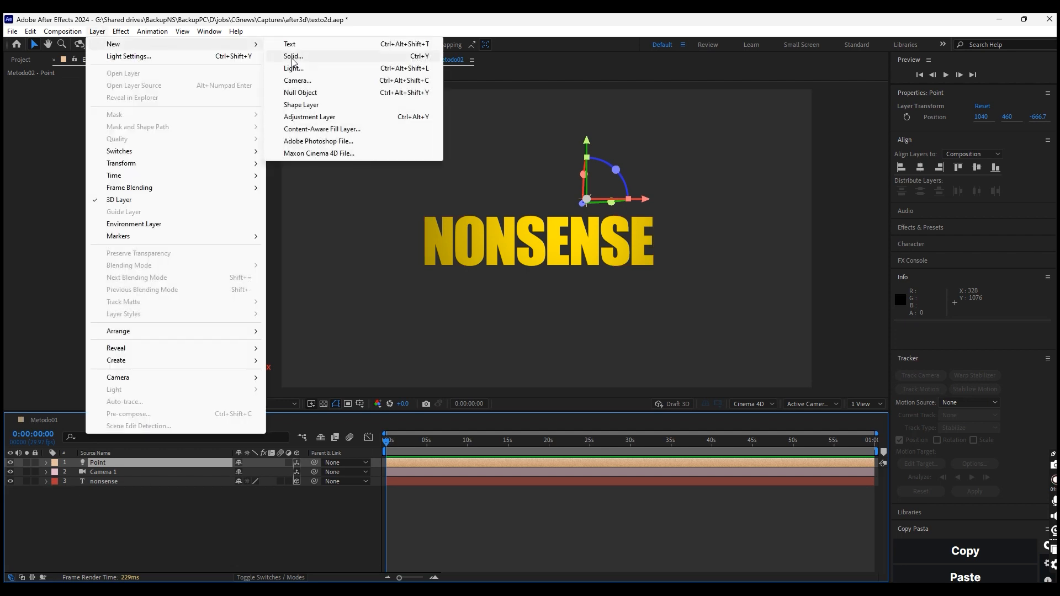
pyautogui.click(290, 55)
pyautogui.click(526, 373)
pyautogui.click(715, 499)
pyautogui.click(901, 385)
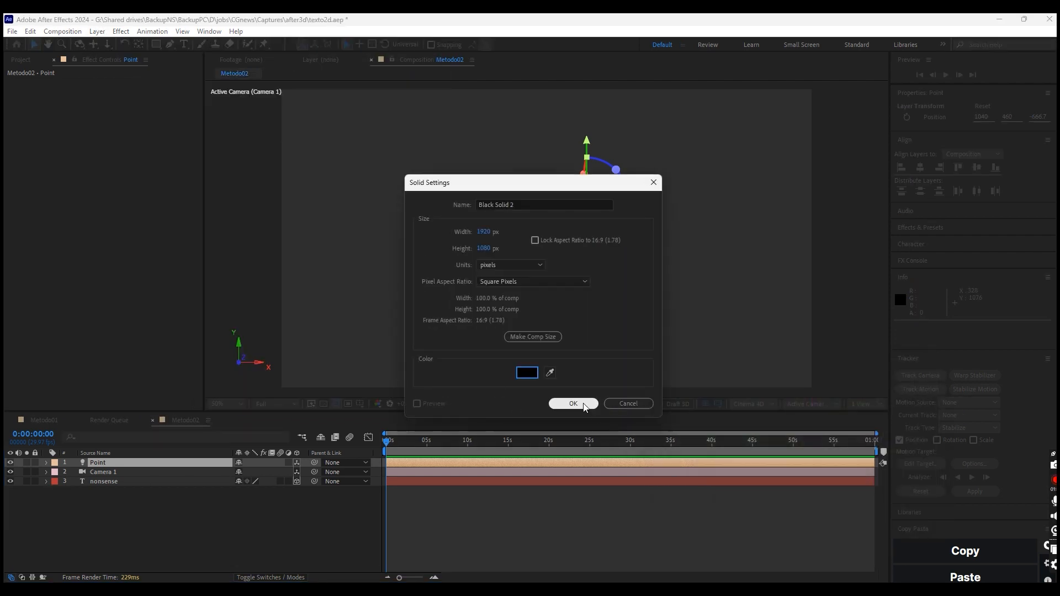
pyautogui.click(573, 403)
pyautogui.moveTo(114, 465); pyautogui.dragTo(113, 503)
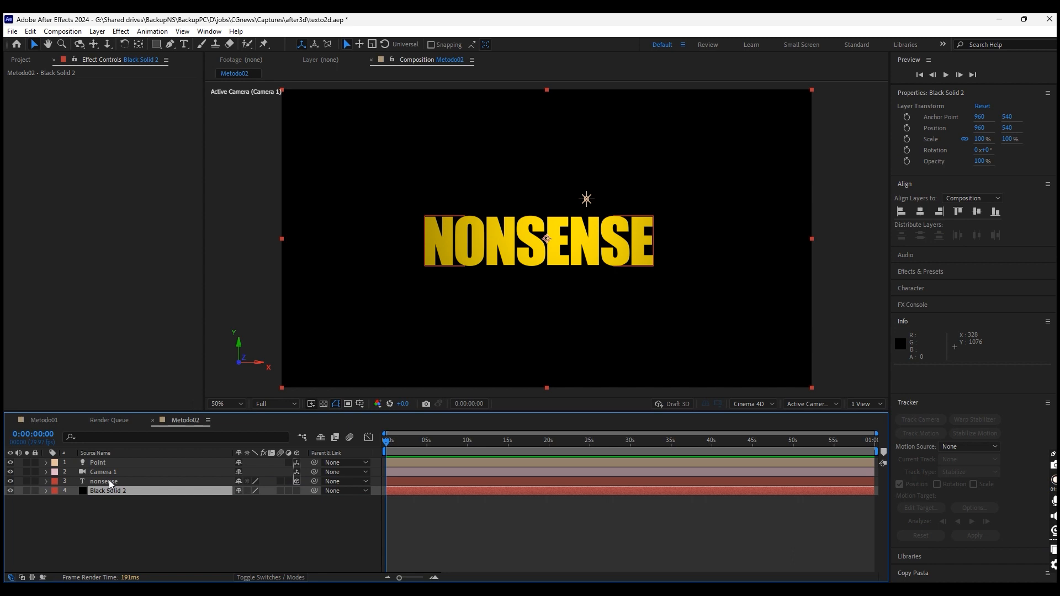
# Set the nonsense text layer's Y rotation to about -32°.
pyautogui.click(108, 479)
pyautogui.press('r')
pyautogui.moveTo(252, 509); pyautogui.dragTo(222, 509)
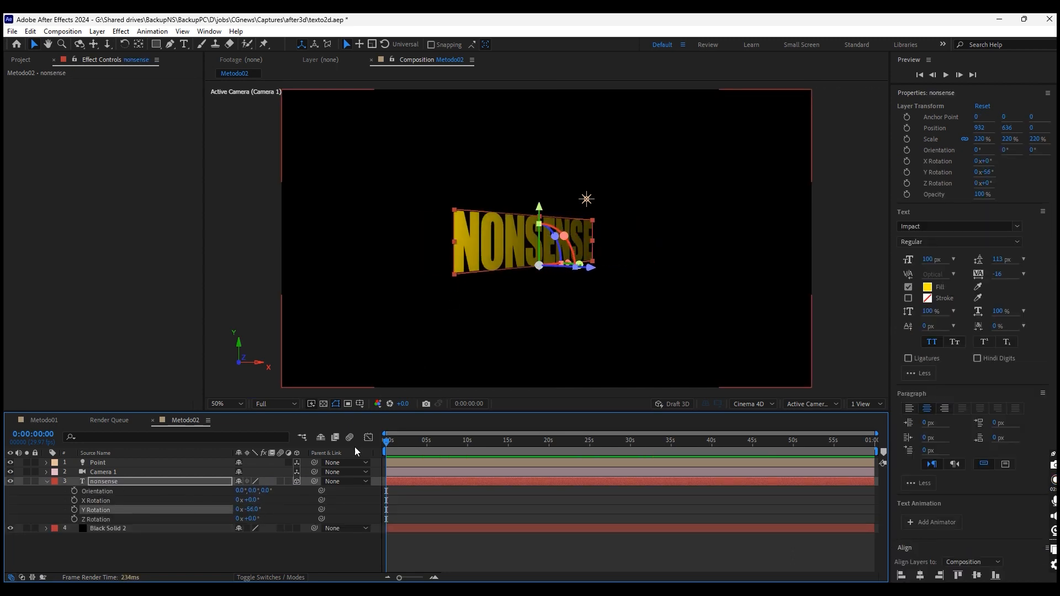
pyautogui.moveTo(251, 509); pyautogui.dragTo(277, 524)
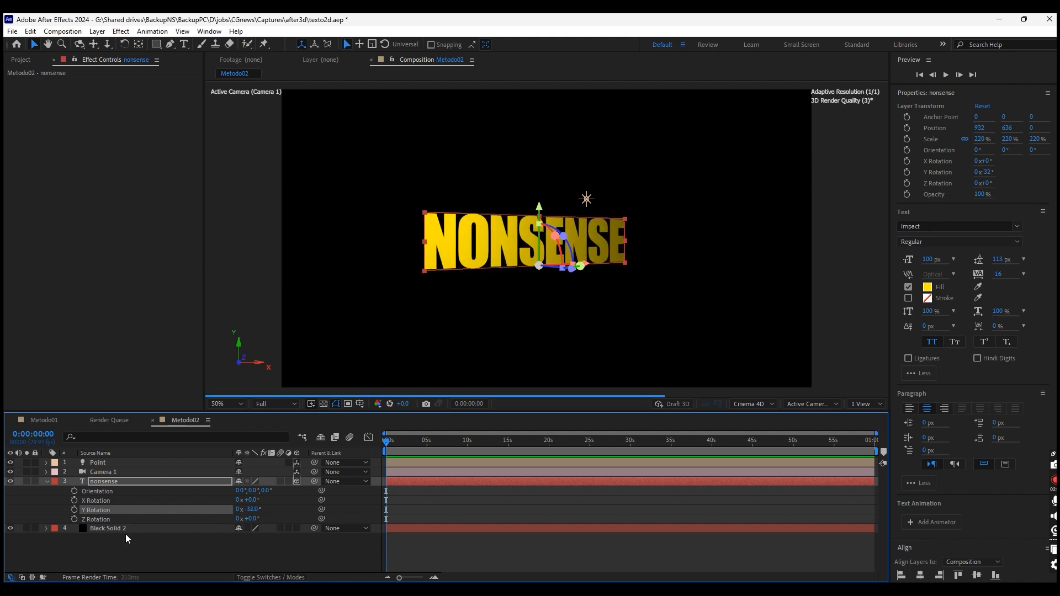
# Set the text layer's extrusion depth to 50 and turn its Y rotation to about -48°.
pyautogui.click(47, 482)
pyautogui.click(47, 481)
pyautogui.click(56, 566)
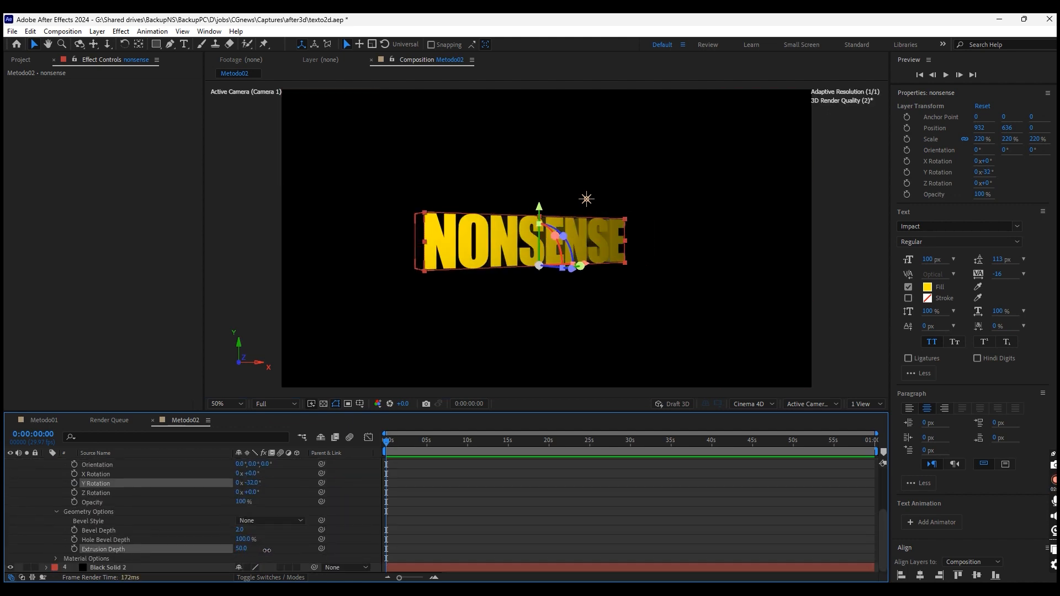
pyautogui.scroll(1, 257, 518)
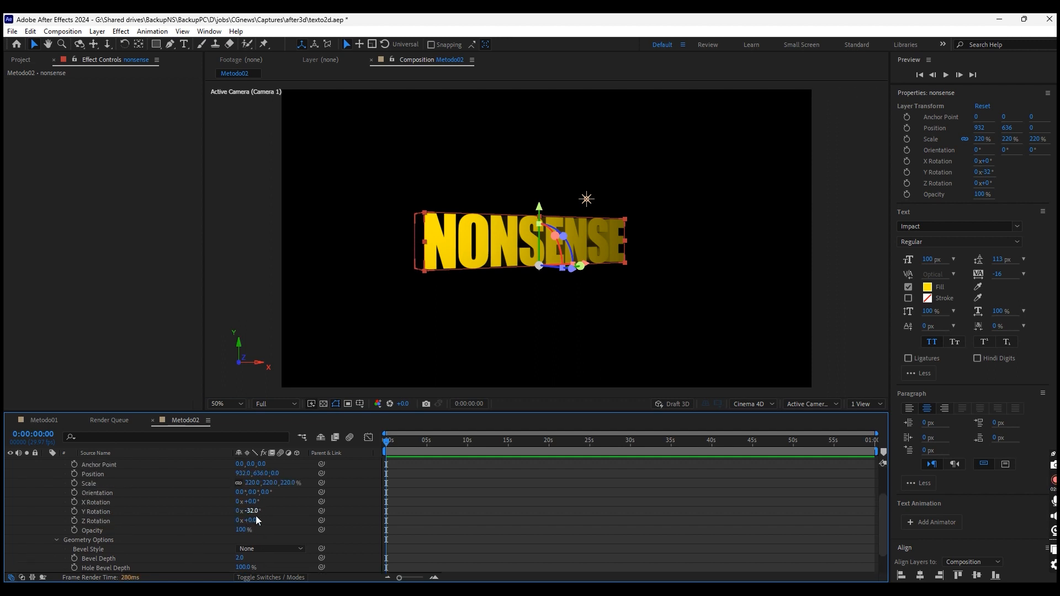
pyautogui.moveTo(244, 512)
pyautogui.mouseDown()
pyautogui.moveTo(256, 512)
pyautogui.moveTo(238, 520)
pyautogui.moveTo(255, 525)
pyautogui.mouseUp()
pyautogui.scroll(2, 120, 512)
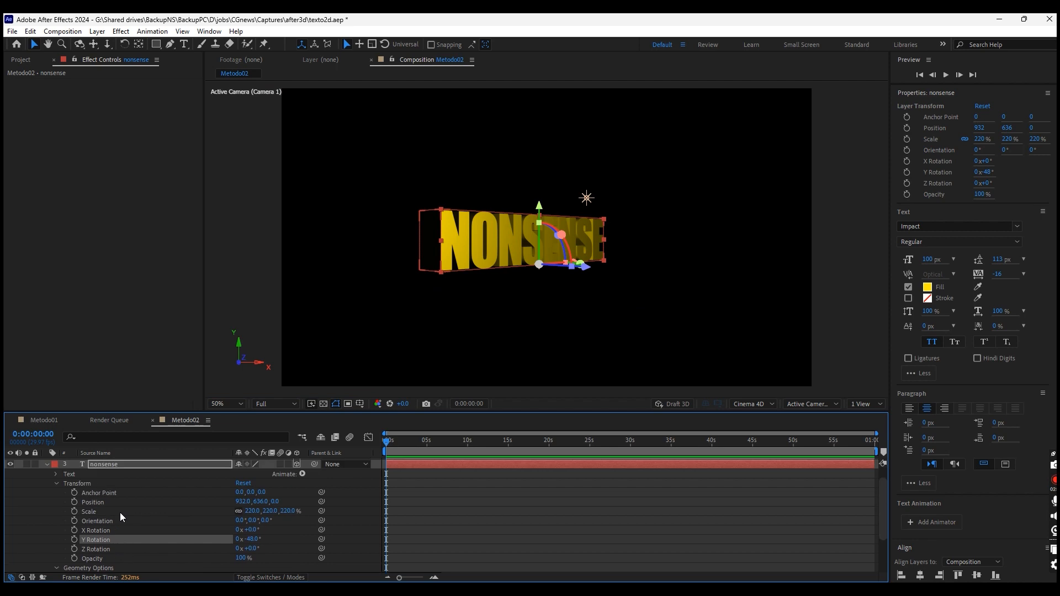
# Replace the extruded layer's text with "muito lento".
pyautogui.doubleClick(107, 481)
pyautogui.write('este')
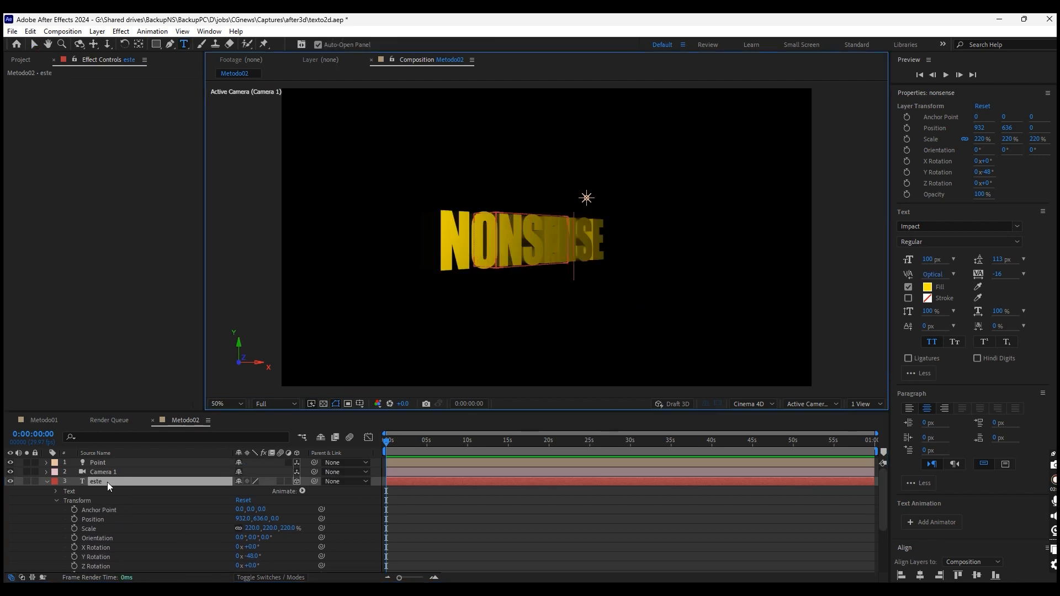
pyautogui.press('BackSpace')
pyautogui.press('BackSpace')
pyautogui.press('BackSpace')
pyautogui.press('BackSpace')
pyautogui.write('muito lento')
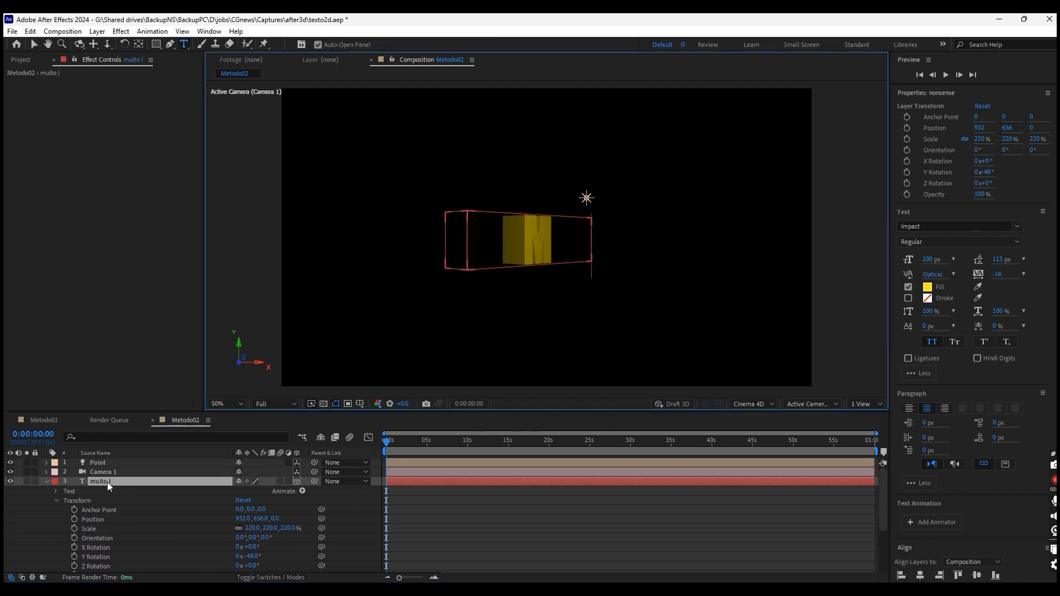
pyautogui.click(124, 501)
# Move the point light to about 757, 460, -994.7.
pyautogui.click(258, 466)
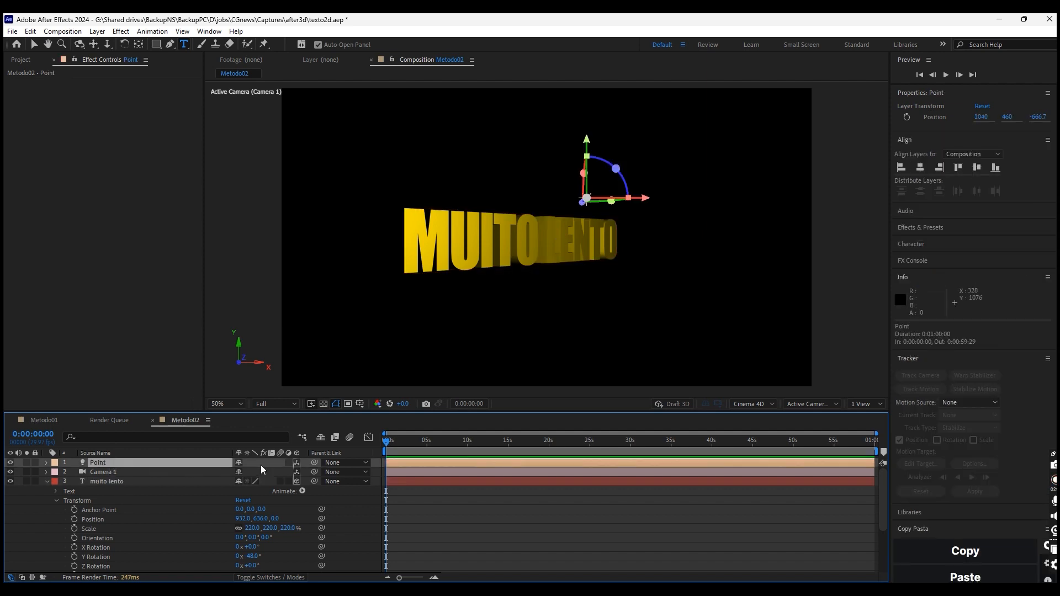
pyautogui.press('p')
pyautogui.moveTo(280, 472); pyautogui.dragTo(137, 518)
pyautogui.moveTo(244, 473); pyautogui.dragTo(280, 527)
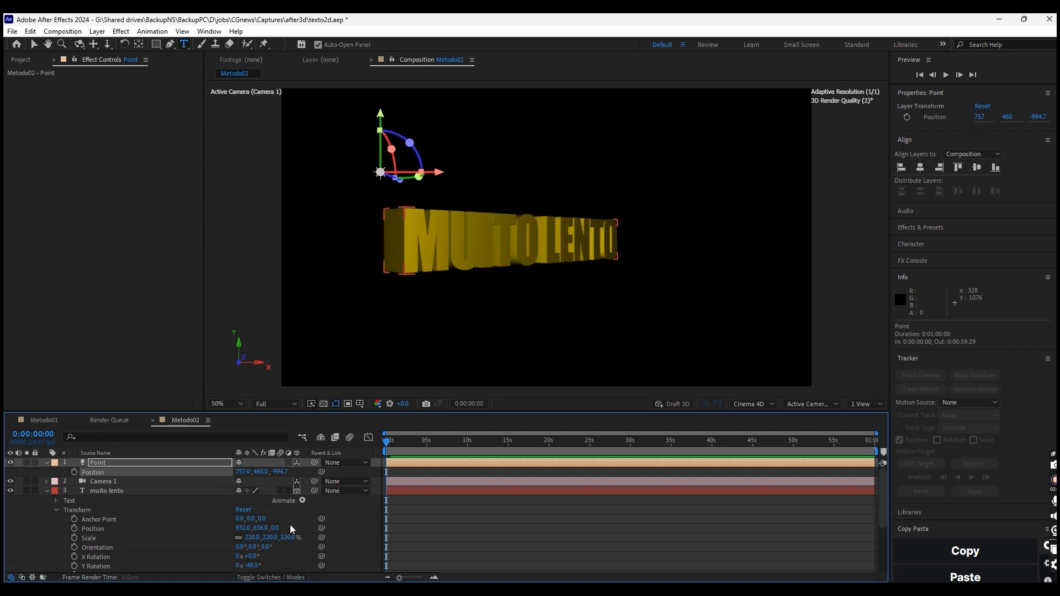
# Add a Scale text animator to the muito lento layer and set its scale to 0%.
pyautogui.click(106, 490)
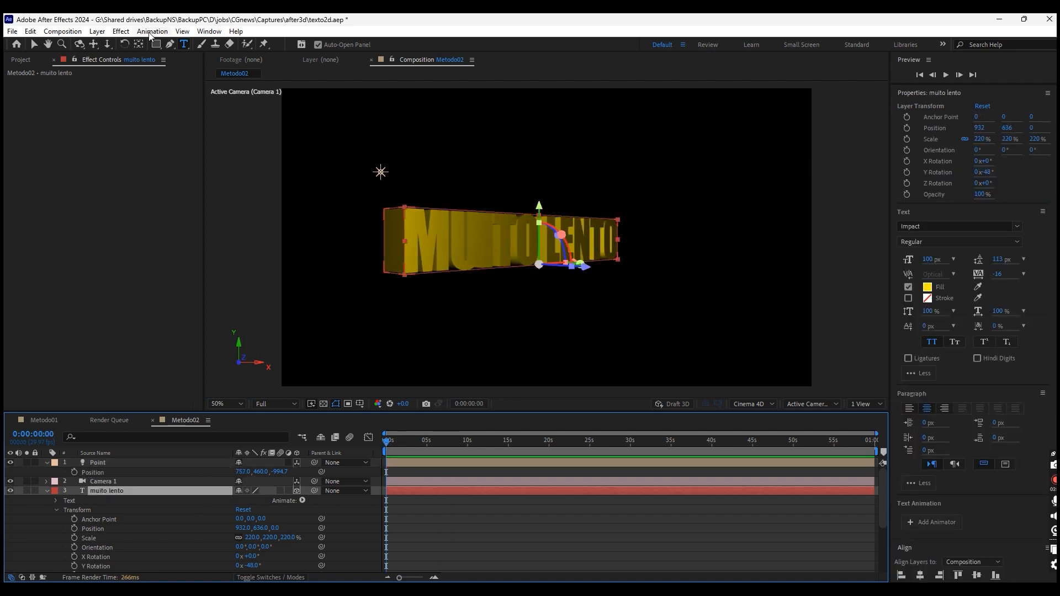
pyautogui.click(152, 31)
pyautogui.moveTo(232, 176)
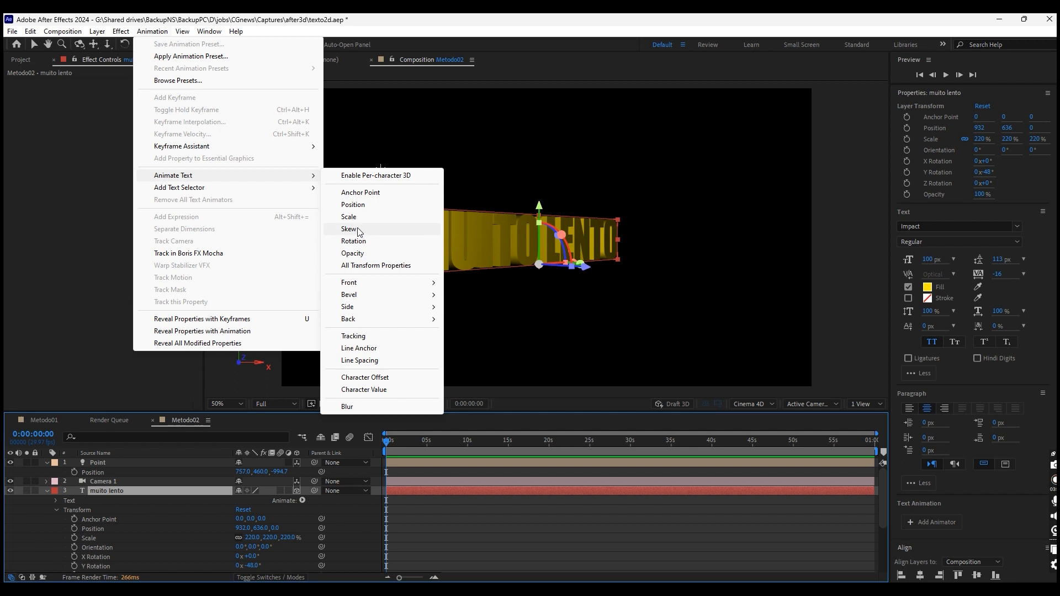
pyautogui.click(348, 217)
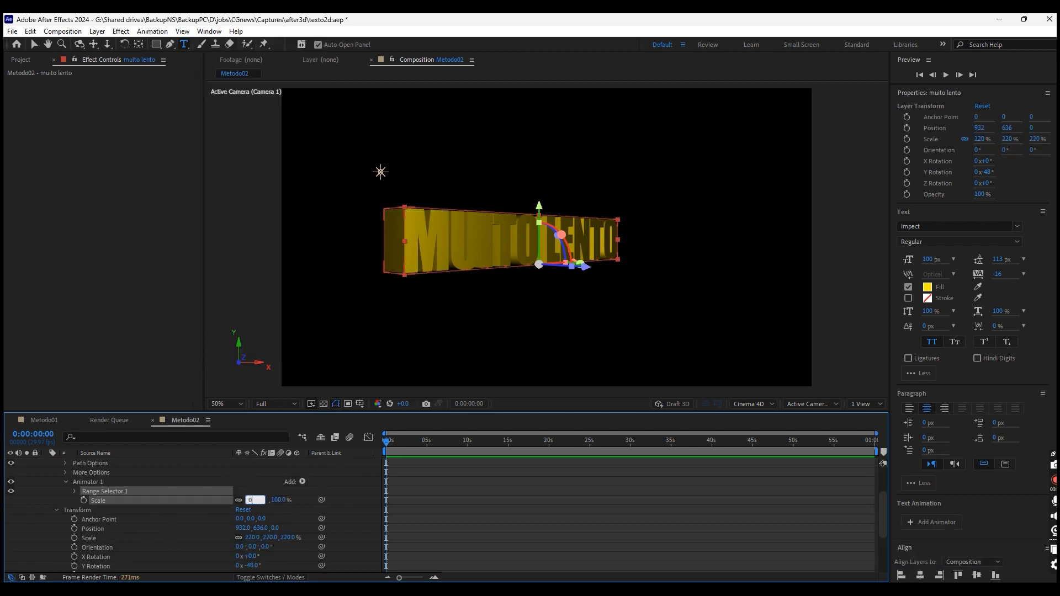
pyautogui.write('0')
pyautogui.press('Return')
# Set the advanced Shape option of the text animator's range selector to Ramp Up.
pyautogui.click(74, 491)
pyautogui.click(85, 528)
pyautogui.scroll(-3, 146, 522)
pyautogui.scroll(1, 283, 504)
pyautogui.click(269, 512)
pyautogui.click(271, 528)
pyautogui.click(268, 470)
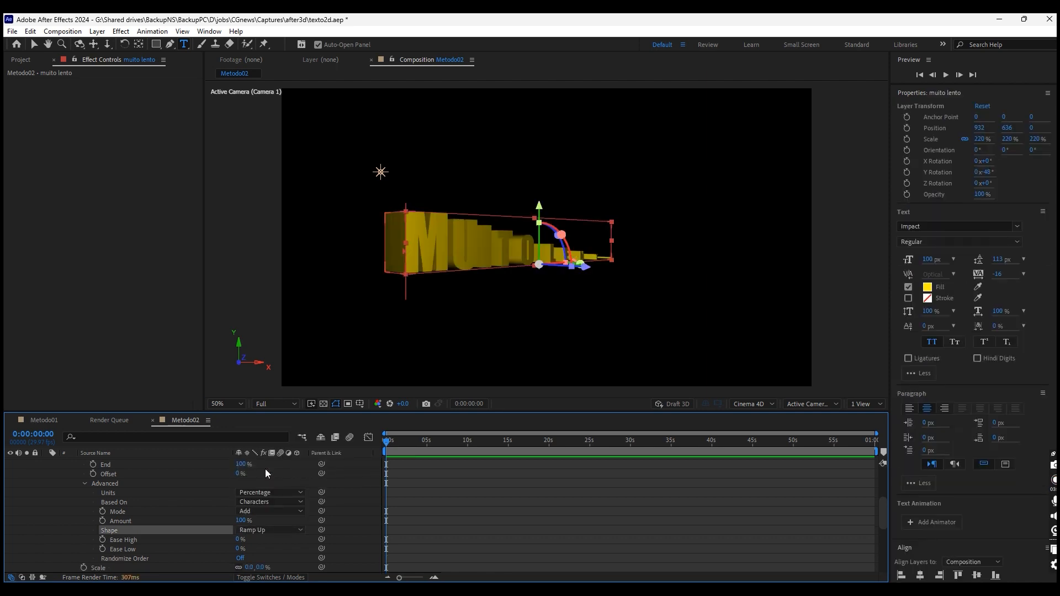
# Keyframe the range selector's Offset from -100% at the start to 100% at 0:00:01:17 and preview the reveal.
pyautogui.scroll(1, 222, 513)
pyautogui.click(93, 502)
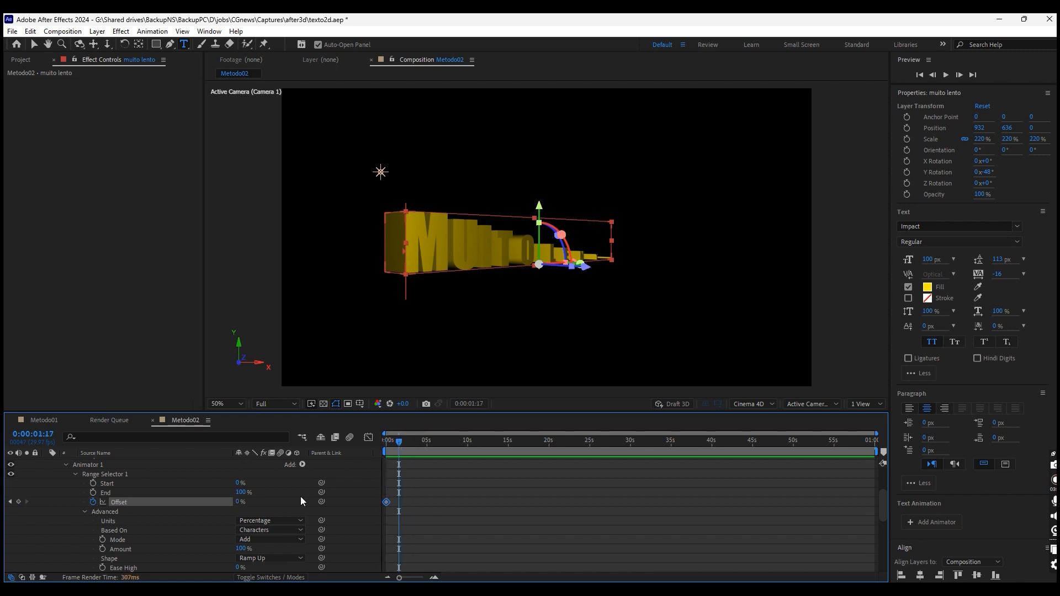
pyautogui.moveTo(236, 501); pyautogui.dragTo(326, 500)
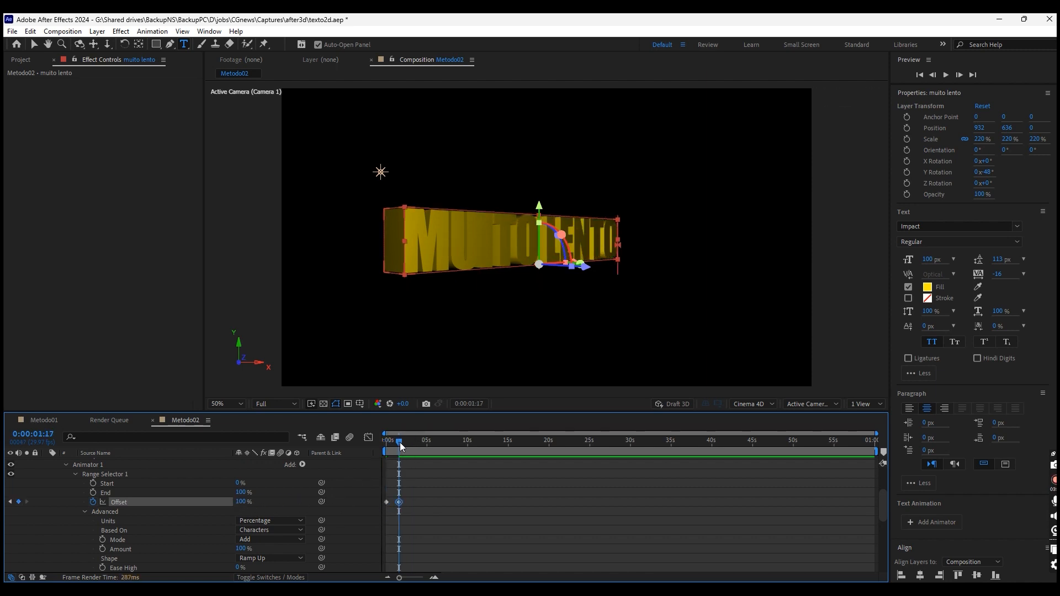
pyautogui.moveTo(243, 501); pyautogui.dragTo(152, 501)
pyautogui.press('=')
pyautogui.press('=')
pyautogui.press('=')
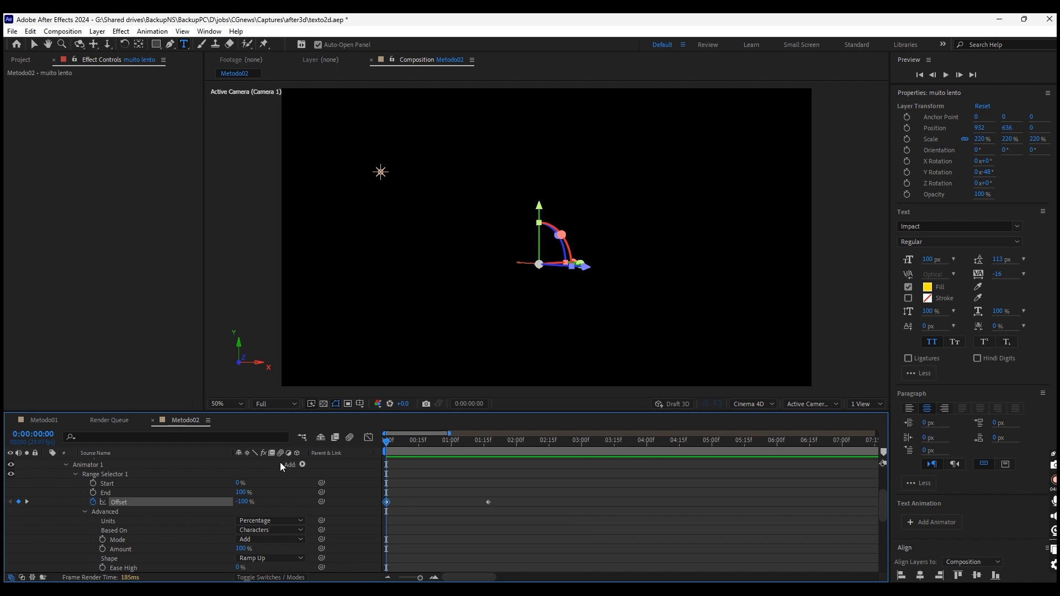
pyautogui.press('space')
pyautogui.press('space')
# Orbit Camera 1 around the text to a position of about 2331, 437, -406 and replay the animation from the start.
pyautogui.scroll(3, 183, 483)
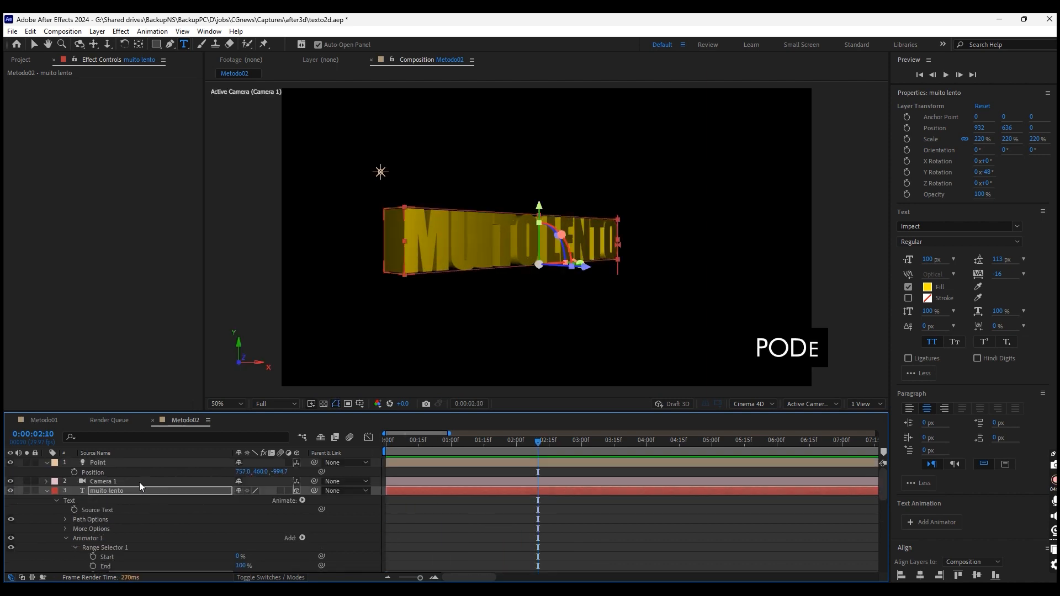
pyautogui.click(127, 480)
pyautogui.press('c')
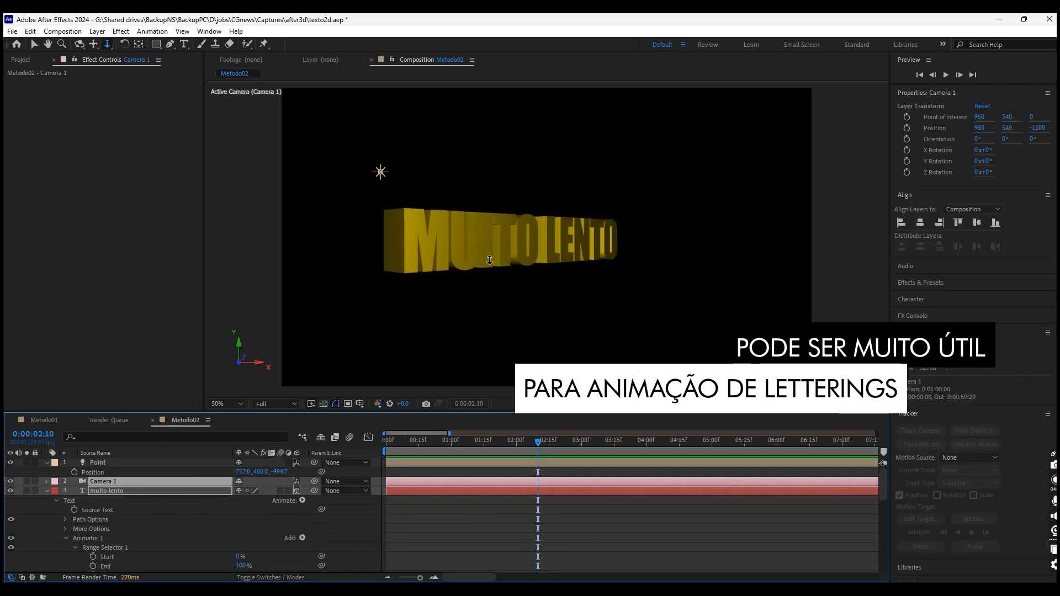
pyautogui.press('1')
pyautogui.moveTo(532, 267); pyautogui.dragTo(408, 270)
pyautogui.moveTo(444, 441); pyautogui.dragTo(326, 458)
pyautogui.press('space')
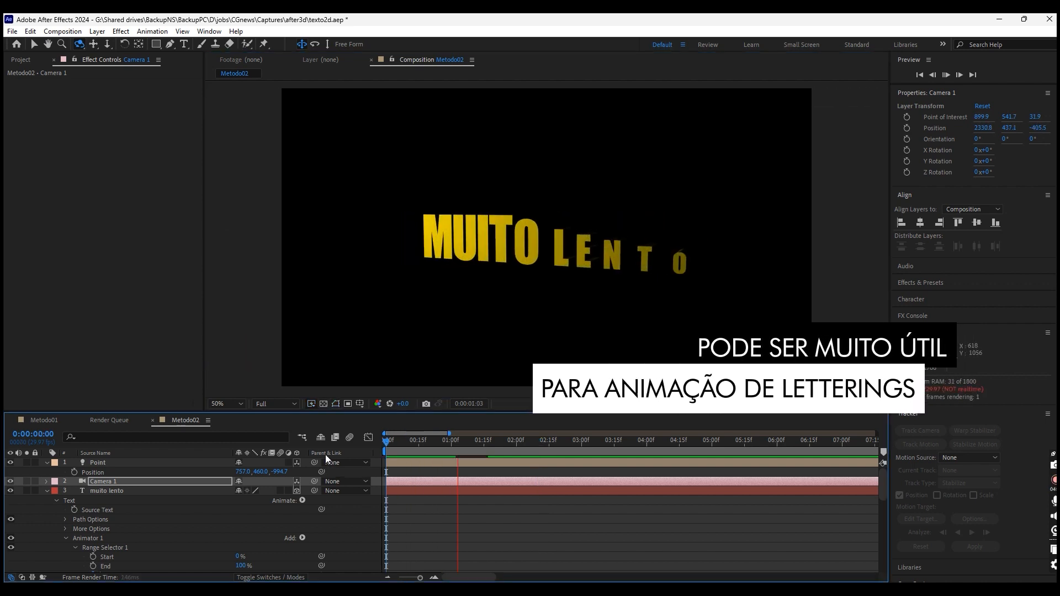
# Change the animated text to "metodo 02" and orbit the camera around it.
pyautogui.click(101, 491)
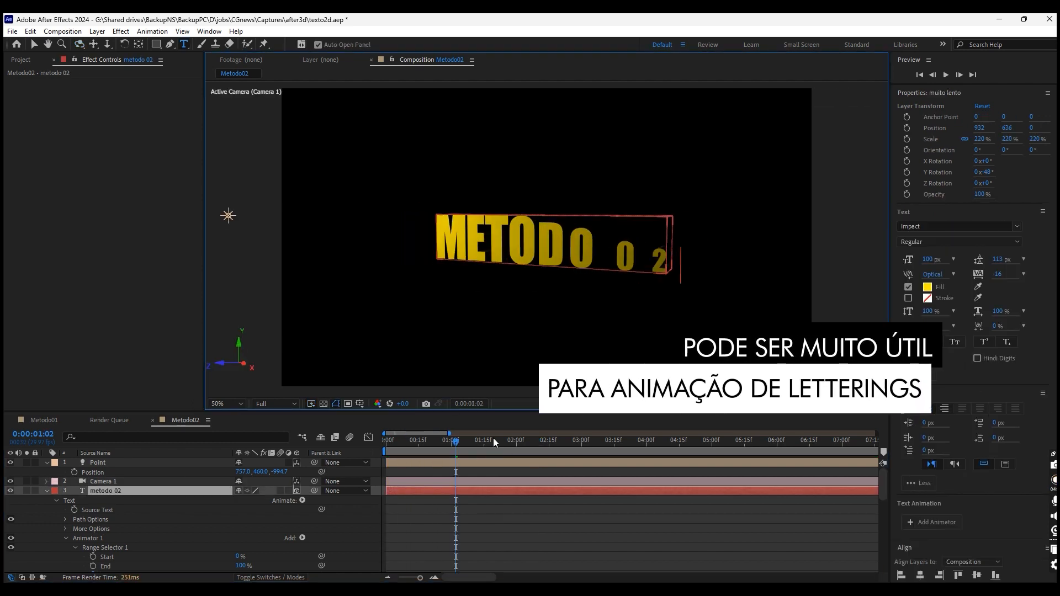
pyautogui.press('space')
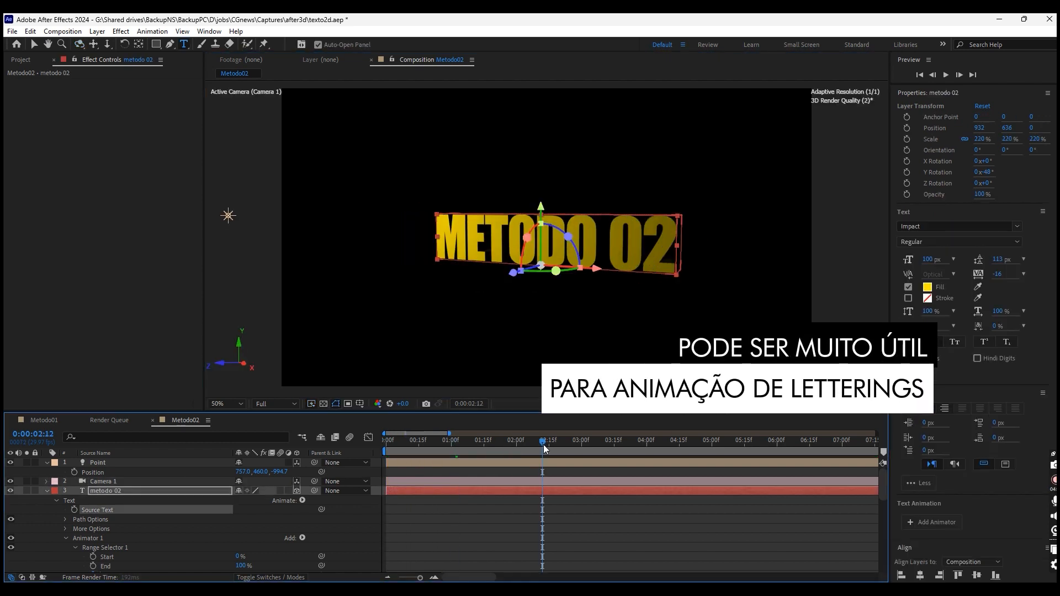
pyautogui.press('1')
pyautogui.moveTo(451, 259); pyautogui.dragTo(327, 198)
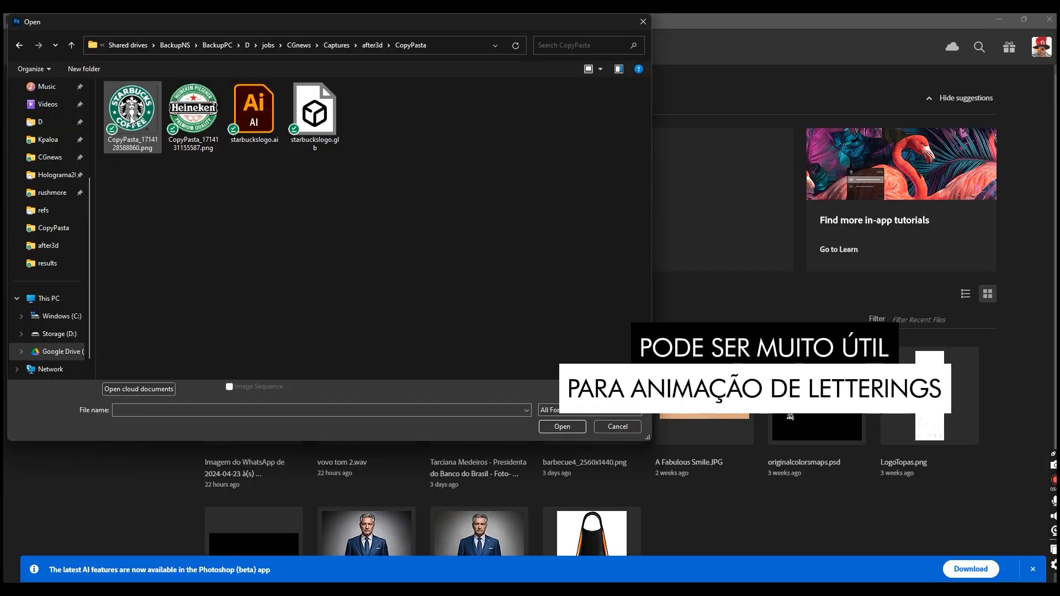
# Open CopyPasta_1714128588860.png in Photoshop and select the logo's green areas with Color Range at a fuzziness of 40.
pyautogui.doubleClick(137, 145)
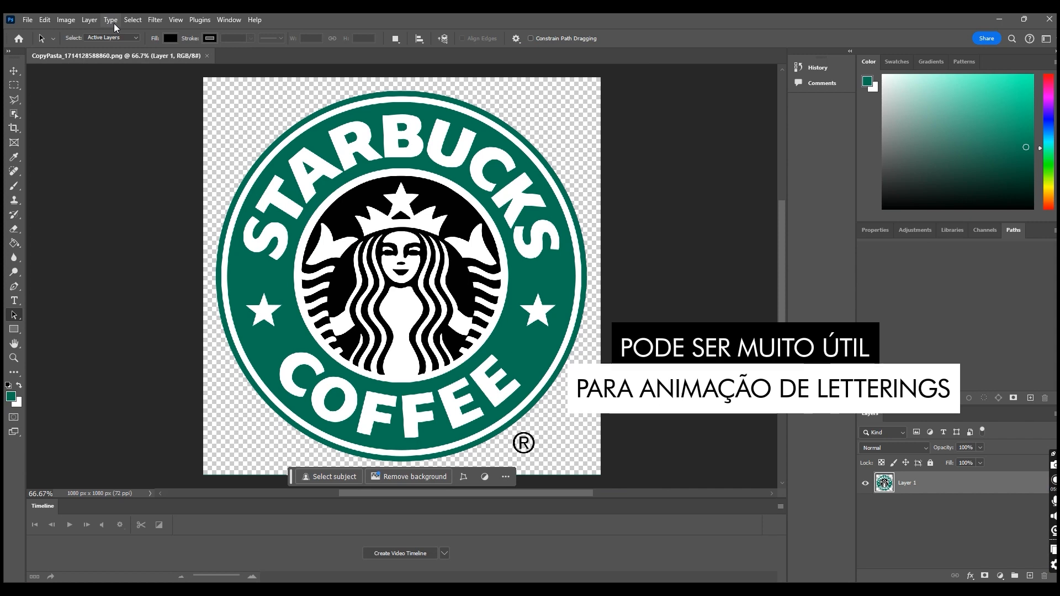
pyautogui.click(132, 20)
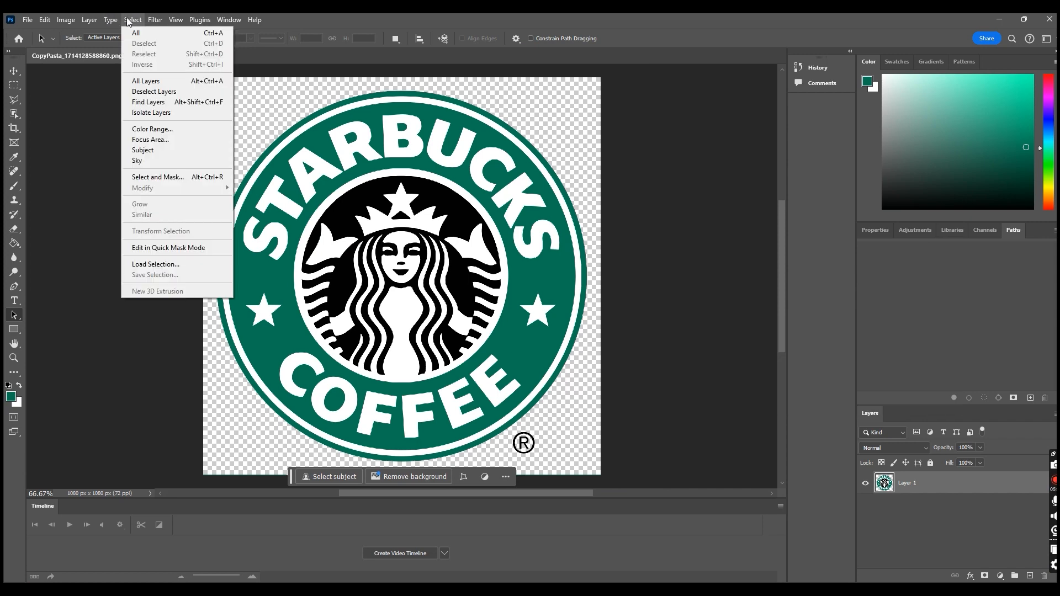
pyautogui.click(147, 129)
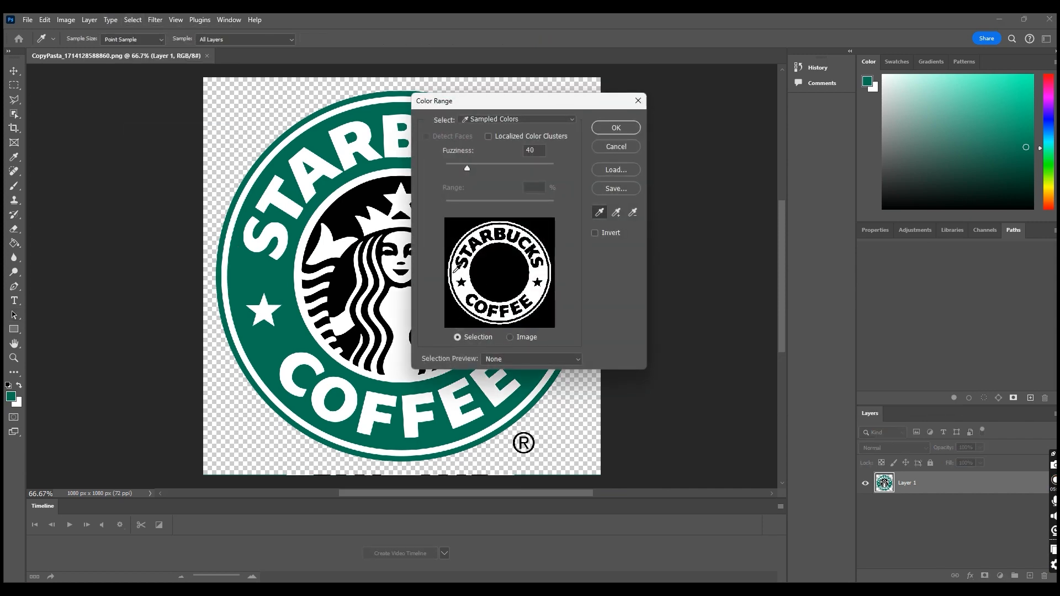
pyautogui.press('Return')
# Make a work path from the selected green areas of the logo.
pyautogui.press('a')
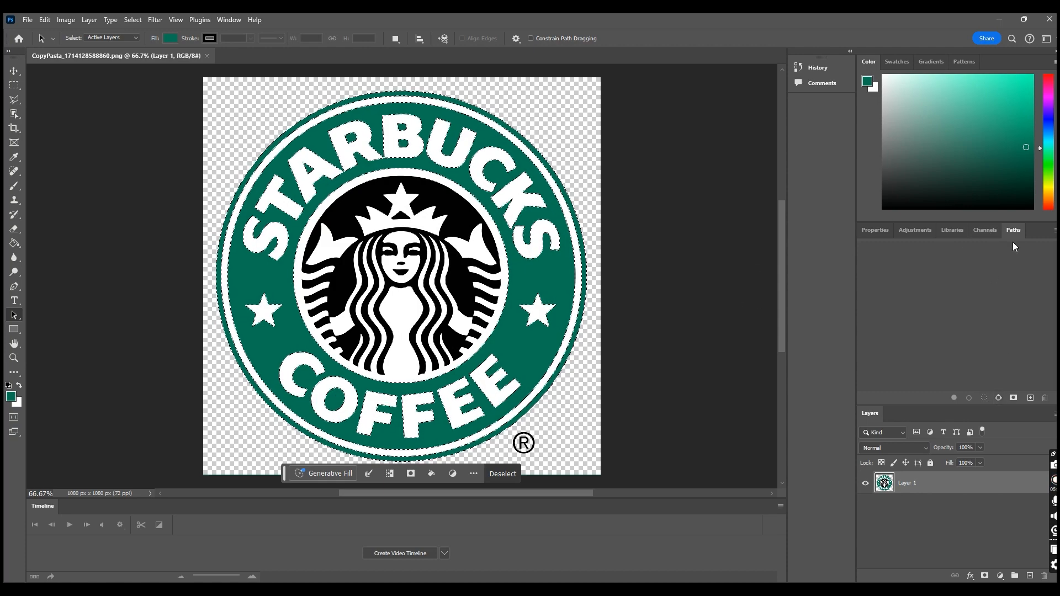
pyautogui.click(998, 398)
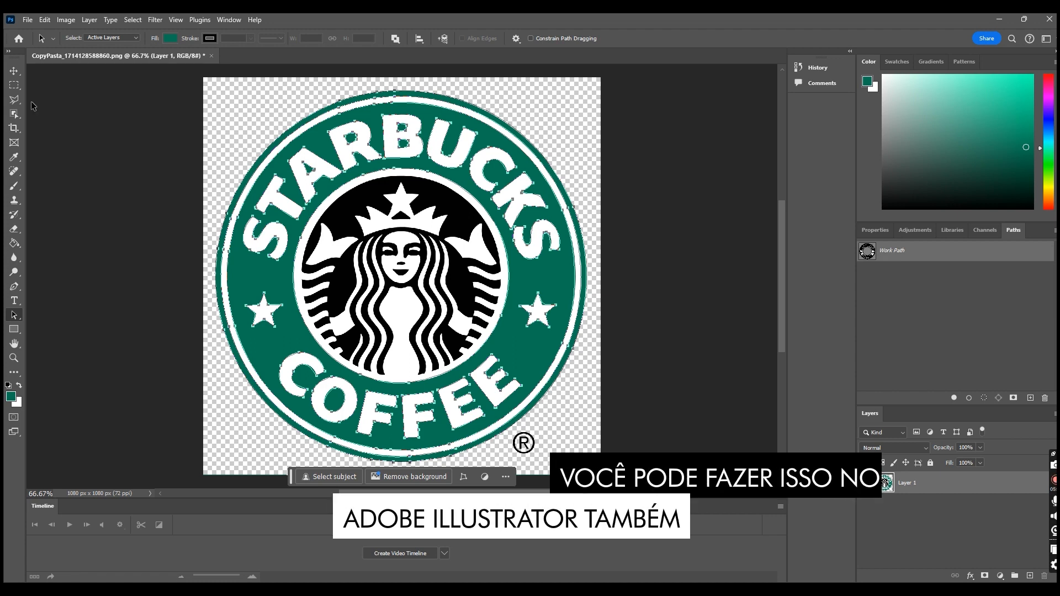
# Select all of the logo's work path with the Path Selection Tool and copy it.
pyautogui.rightClick(12, 318)
pyautogui.click(12, 318)
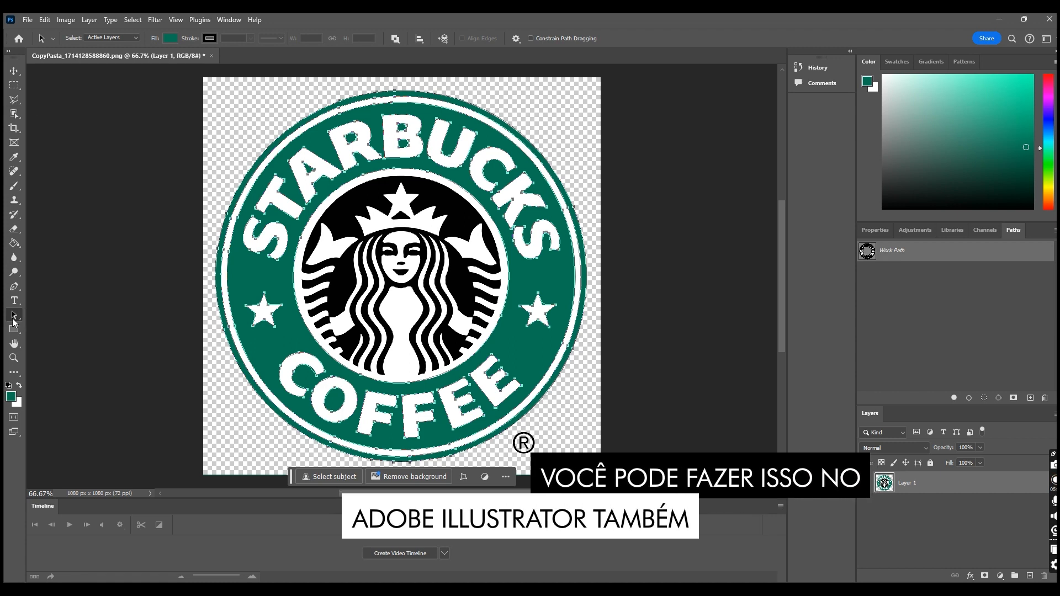
pyautogui.moveTo(161, 79); pyautogui.dragTo(615, 471)
pyautogui.click(45, 19)
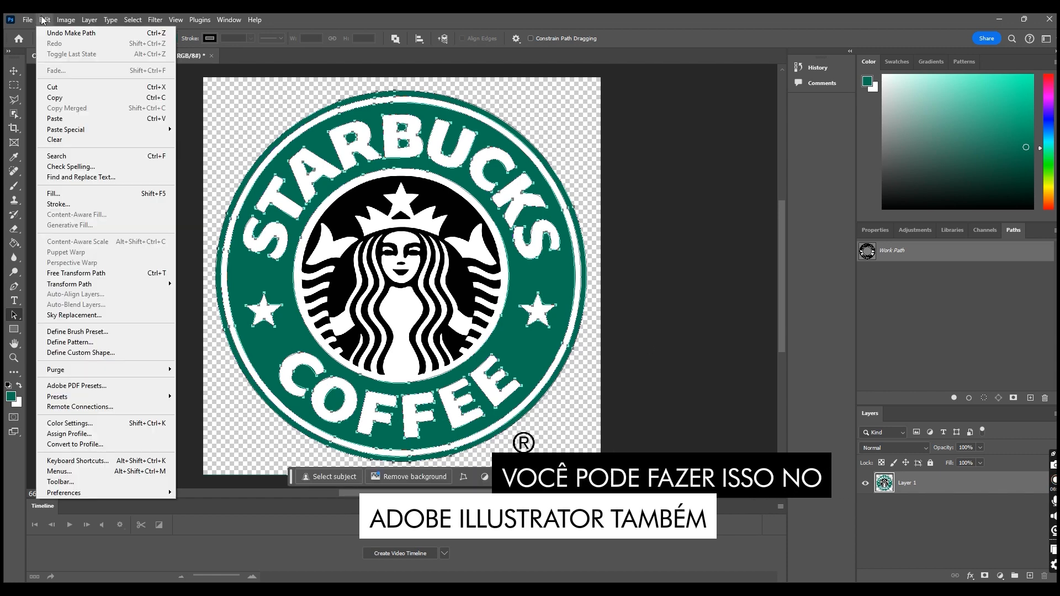
pyautogui.click(60, 99)
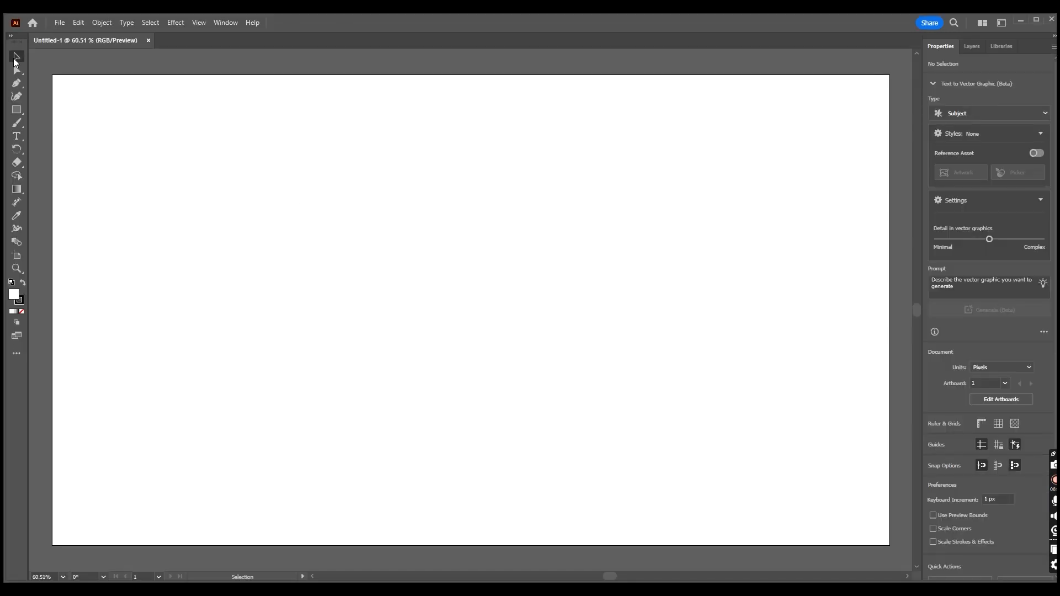
# Switch to Illustrator, paste the logo path as a fully editable compound shape, and give it a 1 pt stroke.
pyautogui.click(78, 22)
pyautogui.click(98, 90)
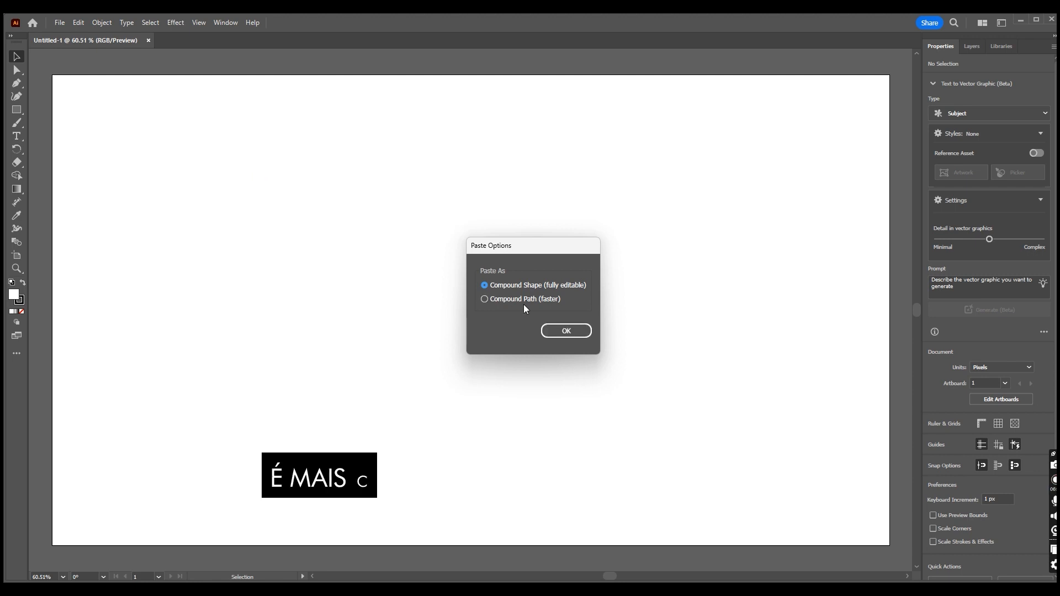
pyautogui.click(566, 330)
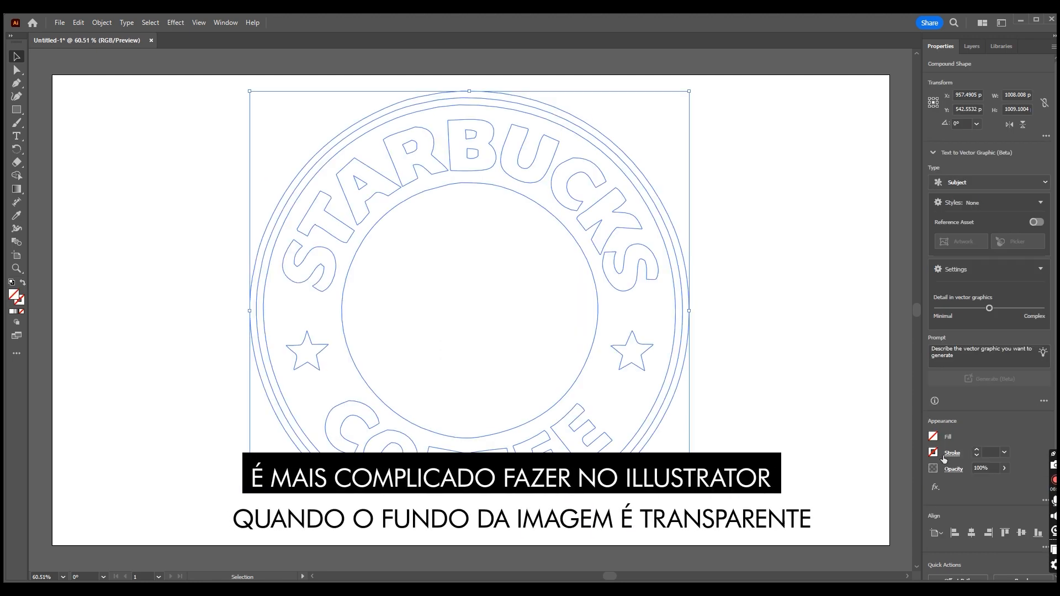
pyautogui.click(977, 448)
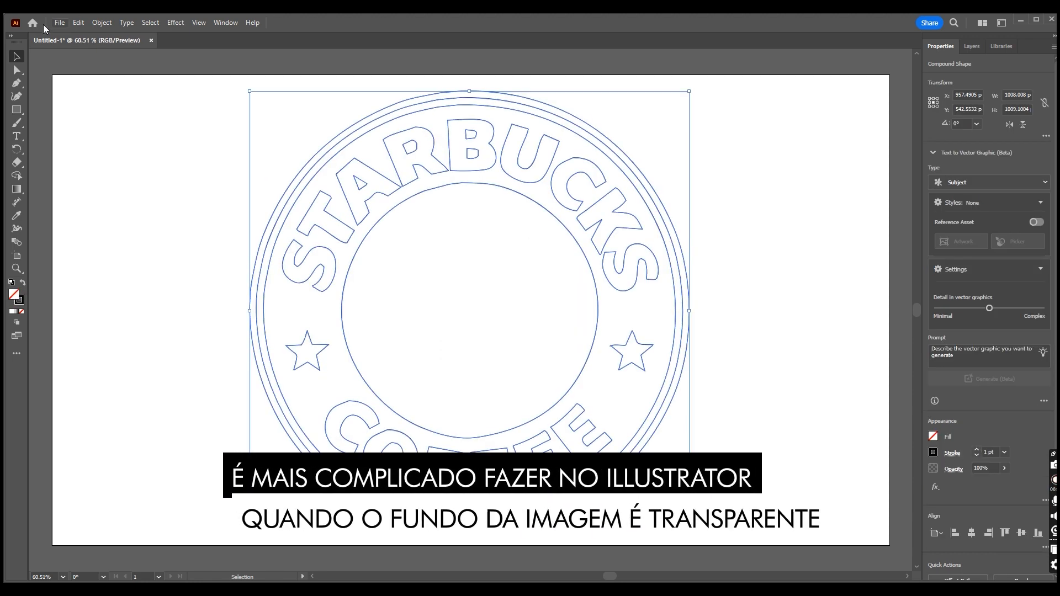
# Save the Illustrator document as starbuckslogo.ai with the default Illustrator options.
pyautogui.hotkey('ctrl', 'shift', 's')
pyautogui.click(213, 113)
pyautogui.click(429, 353)
pyautogui.click(551, 345)
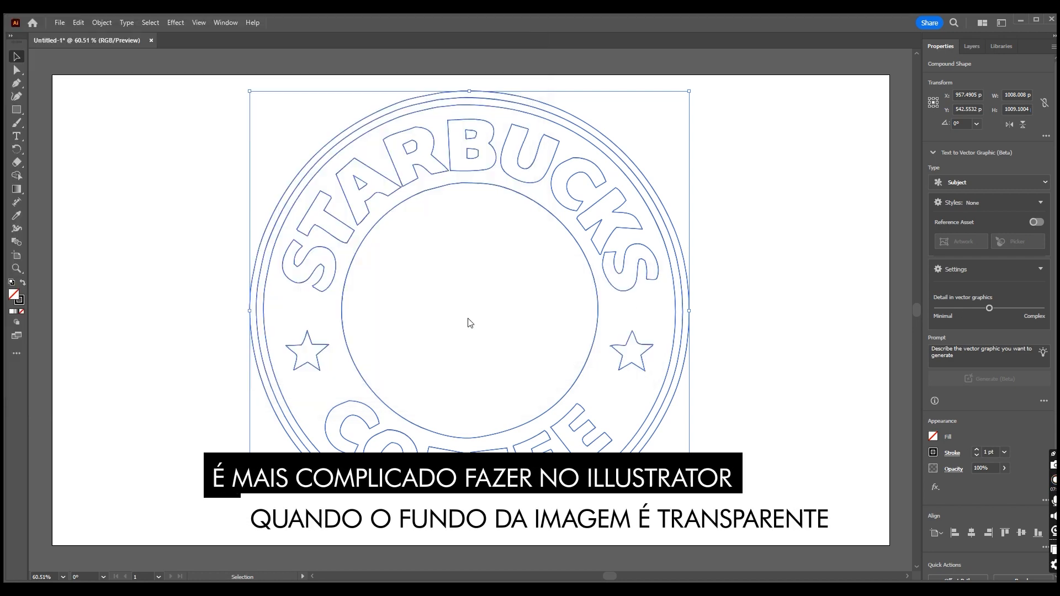
pyautogui.press('Return')
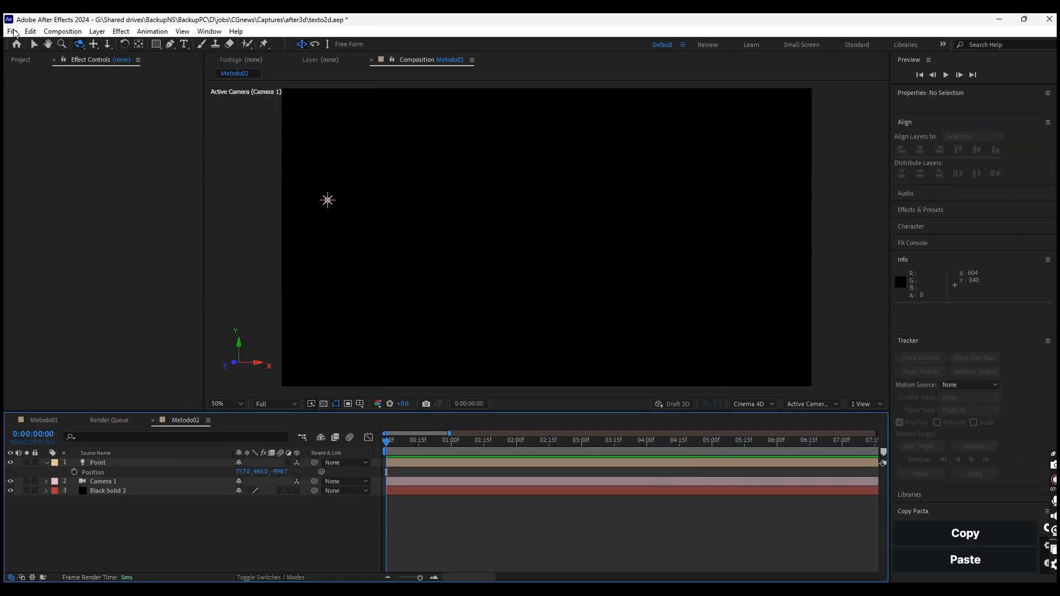
# Switch to After Effects and import starbuckslogo.ai as footage with merged layers.
pyautogui.click(13, 31)
pyautogui.moveTo(34, 190)
pyautogui.click(210, 188)
pyautogui.click(253, 142)
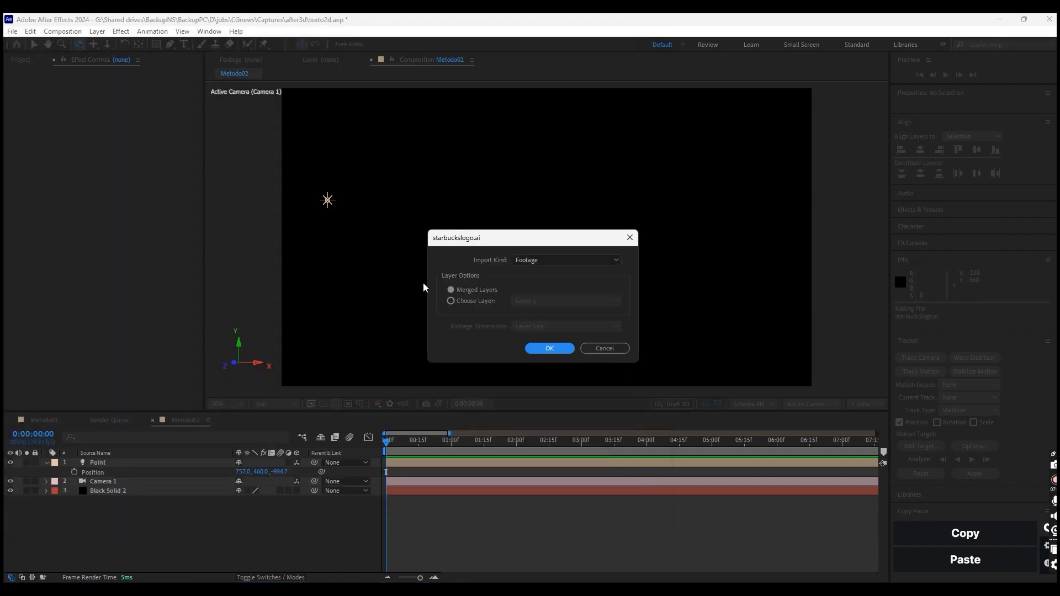
pyautogui.click(549, 348)
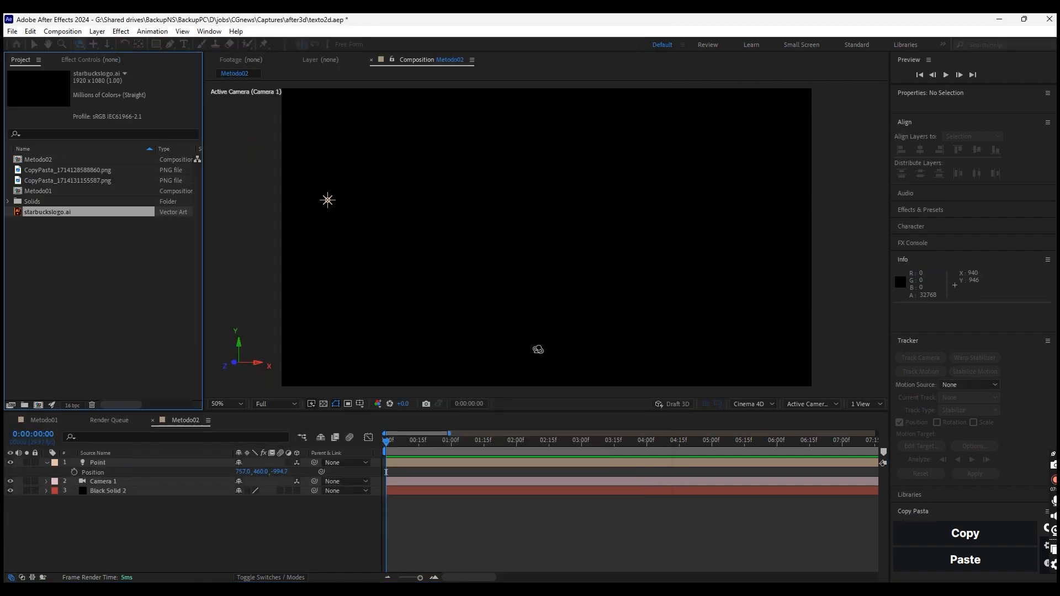
# Add starbuckslogo.ai to the Metodo02 composition and create a shape layer from its vectors.
pyautogui.hotkey('ctrl', '/')
pyautogui.click(97, 32)
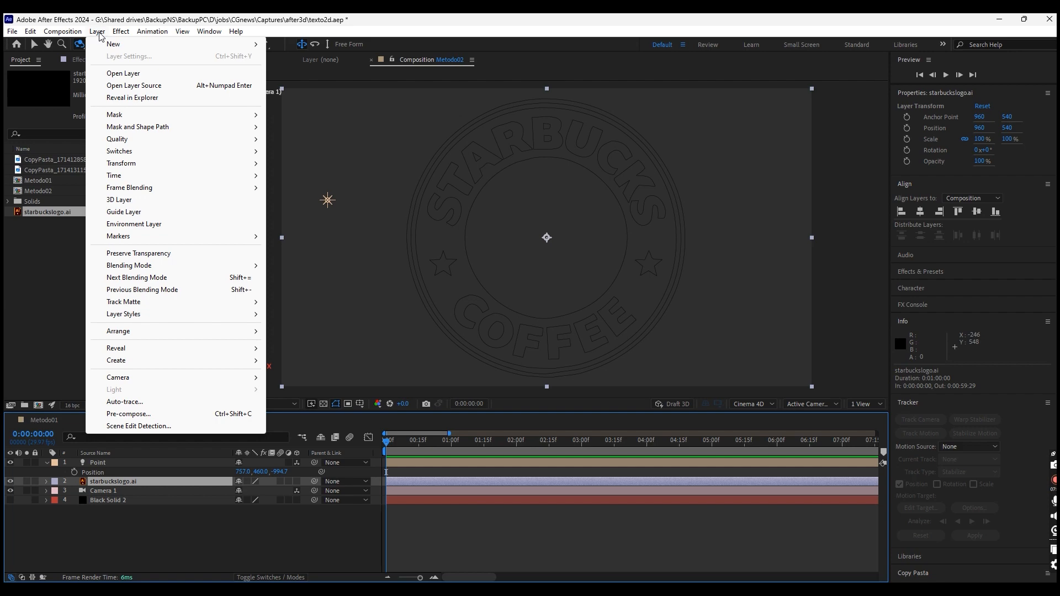
pyautogui.moveTo(135, 360)
pyautogui.click(331, 396)
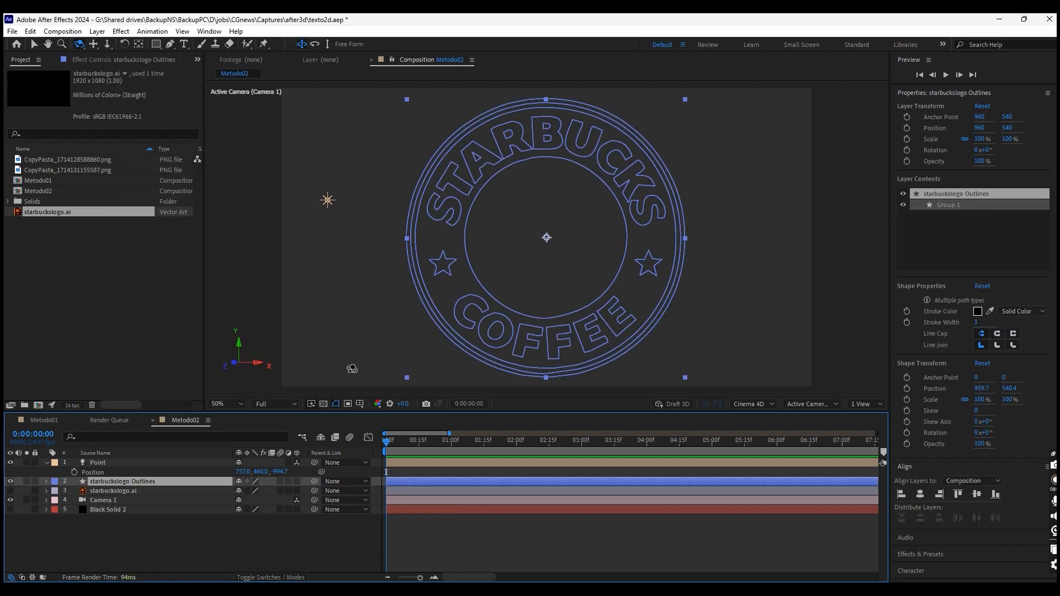
# Make the starbuckslogo Outlines layer 3D, set its Extrusion Depth to 101, and orbit the camera around it.
pyautogui.click(112, 484)
pyautogui.click(297, 481)
pyautogui.click(46, 481)
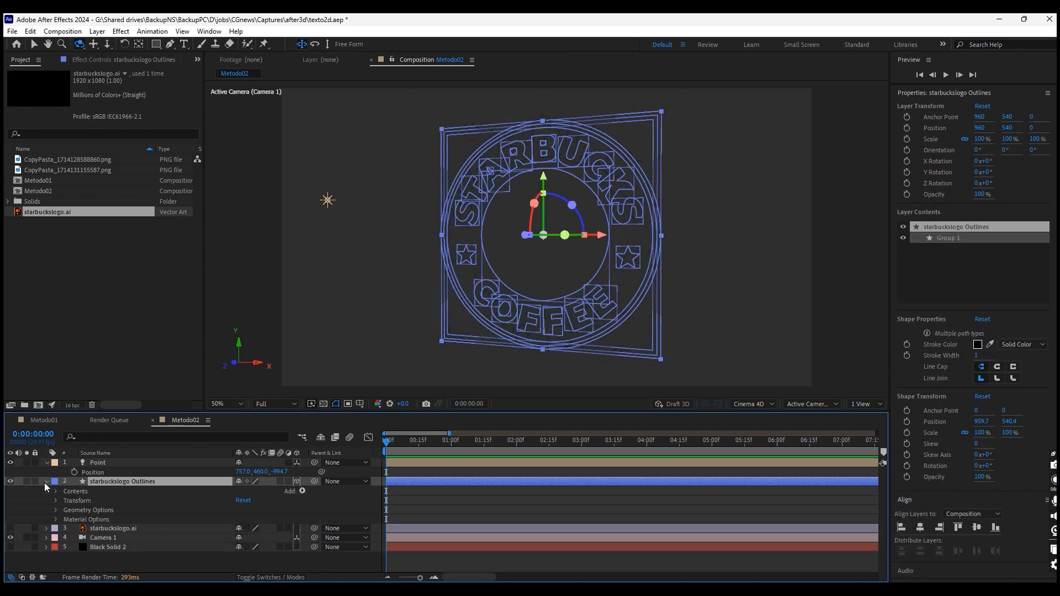
pyautogui.click(57, 510)
pyautogui.moveTo(241, 549); pyautogui.dragTo(296, 550)
pyautogui.moveTo(530, 444); pyautogui.dragTo(553, 448)
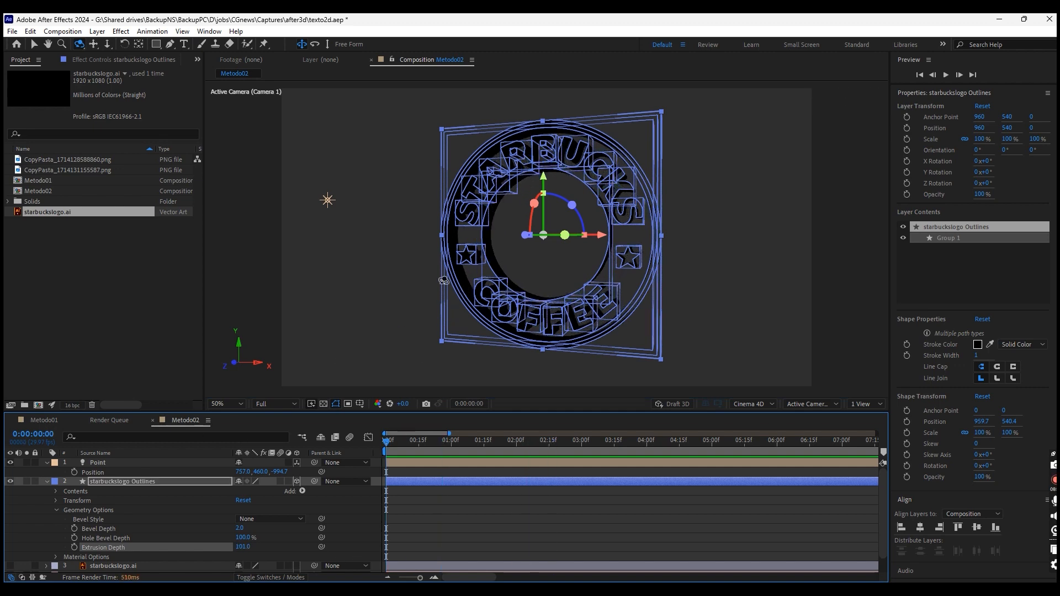
pyautogui.press('c')
pyautogui.moveTo(499, 238); pyautogui.dragTo(562, 238)
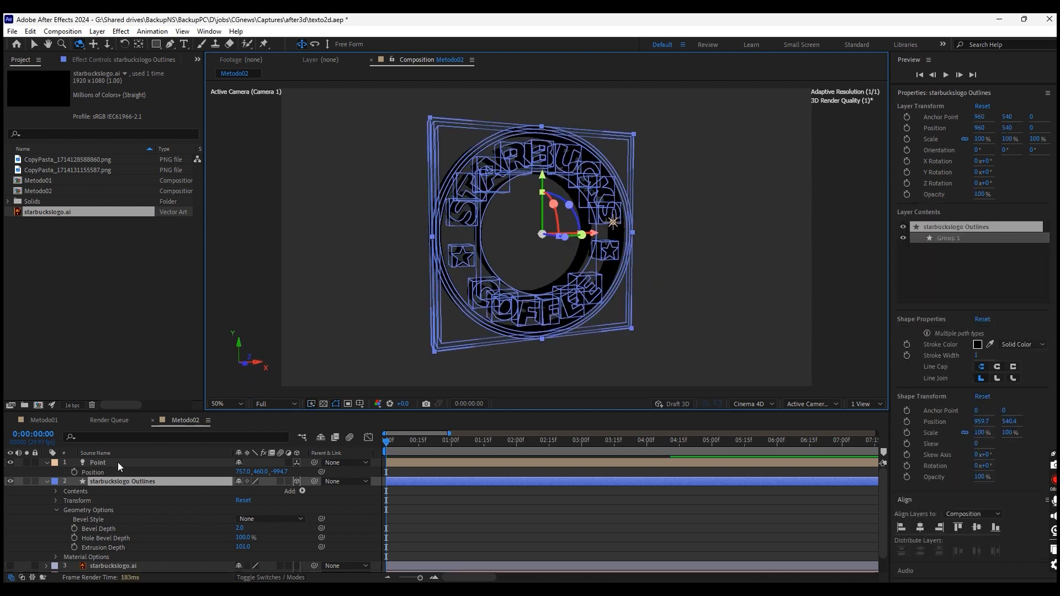
# Change the color of Stroke 1 in the logo outlines' Group 1 to white.
pyautogui.click(55, 491)
pyautogui.scroll(-1, 117, 538)
pyautogui.click(65, 474)
pyautogui.scroll(-5, 194, 527)
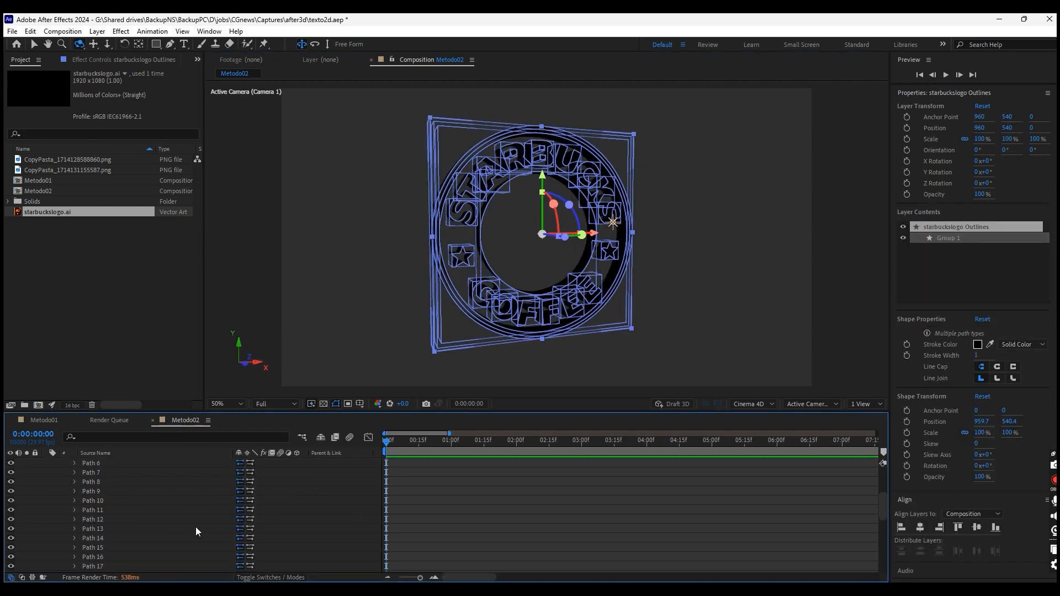
pyautogui.click(75, 493)
pyautogui.scroll(-1, 110, 514)
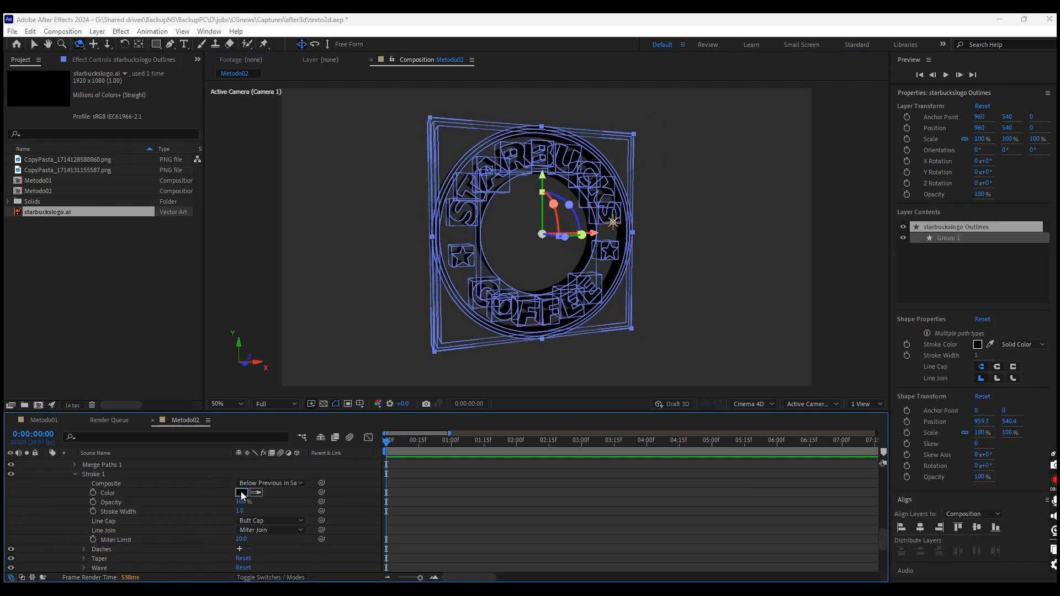
pyautogui.click(241, 492)
pyautogui.moveTo(670, 398); pyautogui.dragTo(665, 381)
pyautogui.click(907, 382)
# Add a Fill to Group 1 of the starbuckslogo Outlines layer and expand its settings.
pyautogui.moveTo(529, 231)
pyautogui.mouseDown()
pyautogui.moveTo(457, 227)
pyautogui.moveTo(534, 232)
pyautogui.moveTo(521, 232)
pyautogui.mouseUp()
pyautogui.press('c')
pyautogui.press('c')
pyautogui.moveTo(482, 197); pyautogui.dragTo(505, 187)
pyautogui.scroll(15, 127, 530)
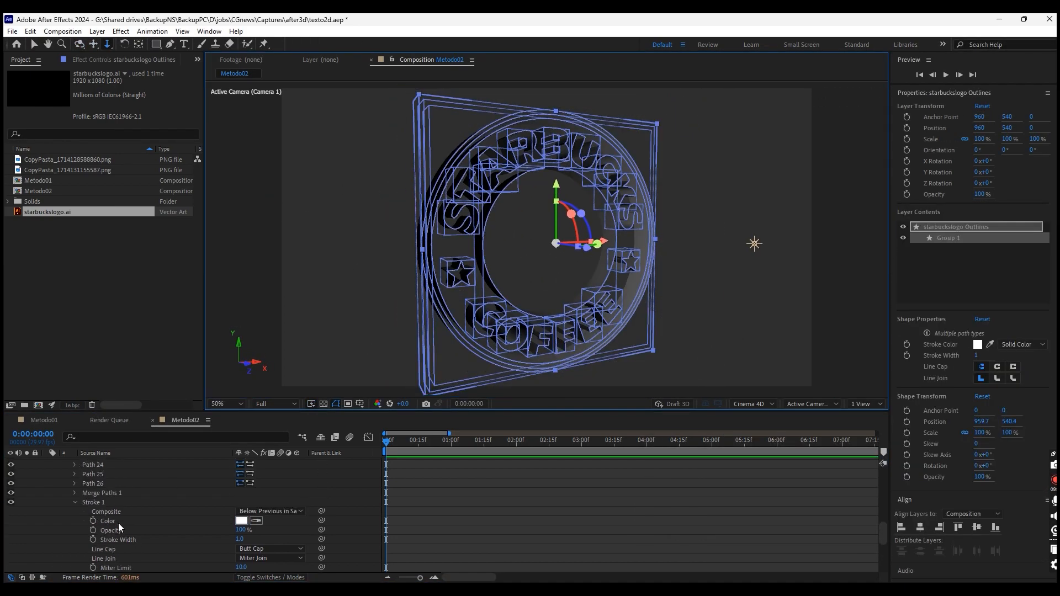
pyautogui.click(125, 500)
pyautogui.click(302, 491)
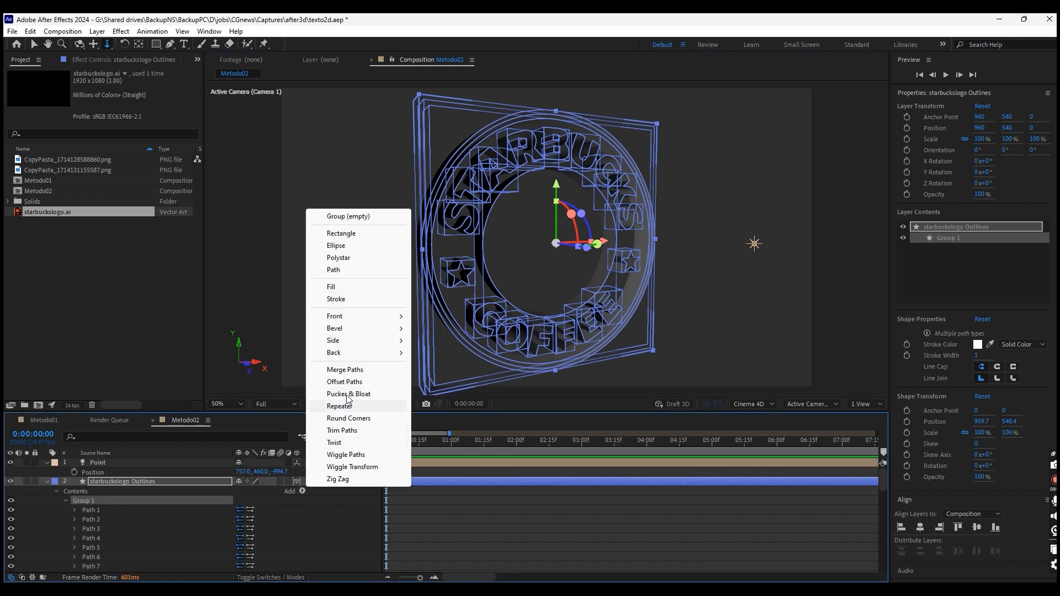
pyautogui.click(331, 287)
pyautogui.scroll(-2, 196, 487)
pyautogui.click(92, 512)
pyautogui.click(75, 511)
# Set the logo's fill color to dark green 093400.
pyautogui.click(241, 539)
pyautogui.moveTo(650, 395); pyautogui.dragTo(780, 484)
pyautogui.click(819, 478)
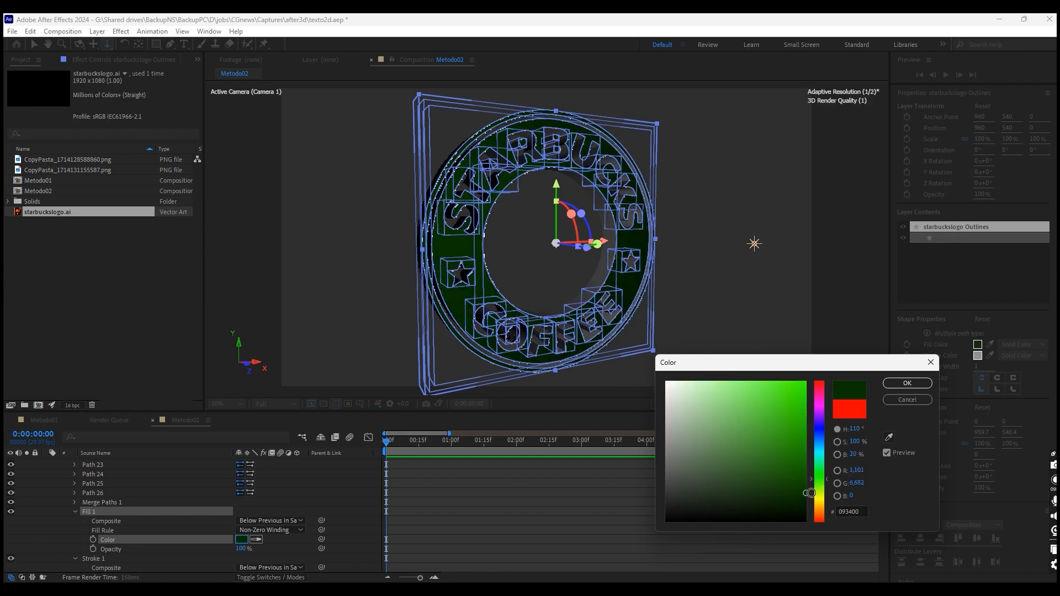
pyautogui.click(907, 383)
# Turn the camera to a more frontal view of the logo and delete Stroke 1 from Group 1.
pyautogui.moveTo(505, 254)
pyautogui.mouseDown()
pyautogui.moveTo(452, 251)
pyautogui.moveTo(497, 256)
pyautogui.mouseUp()
pyautogui.press('2')
pyautogui.moveTo(486, 194)
pyautogui.mouseDown()
pyautogui.moveTo(491, 174)
pyautogui.moveTo(495, 212)
pyautogui.mouseUp()
pyautogui.press('3')
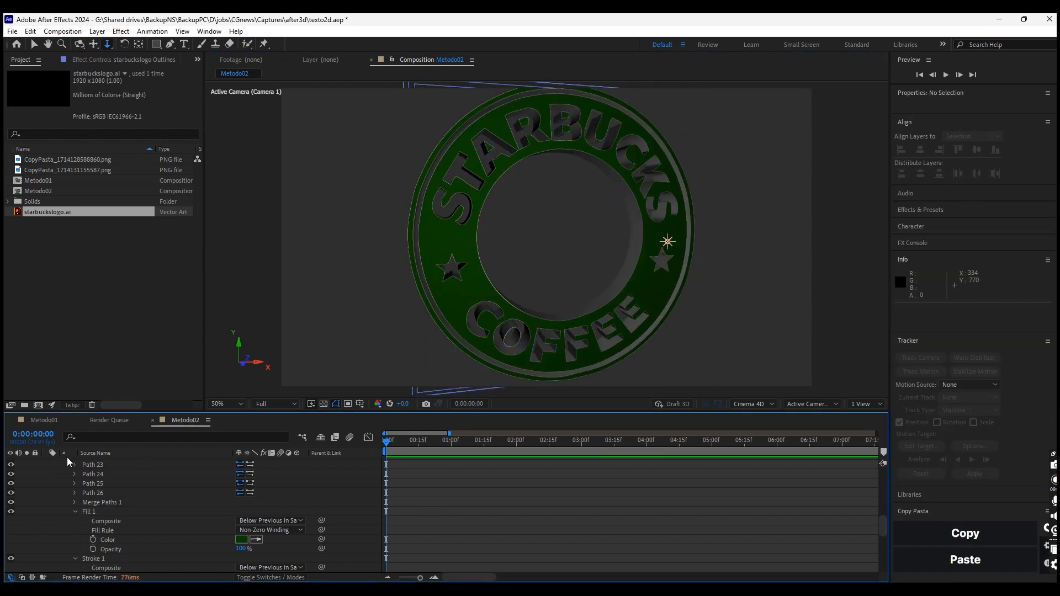
pyautogui.click(91, 558)
pyautogui.press('Delete')
pyautogui.scroll(-3, 137, 530)
pyautogui.scroll(10, 101, 551)
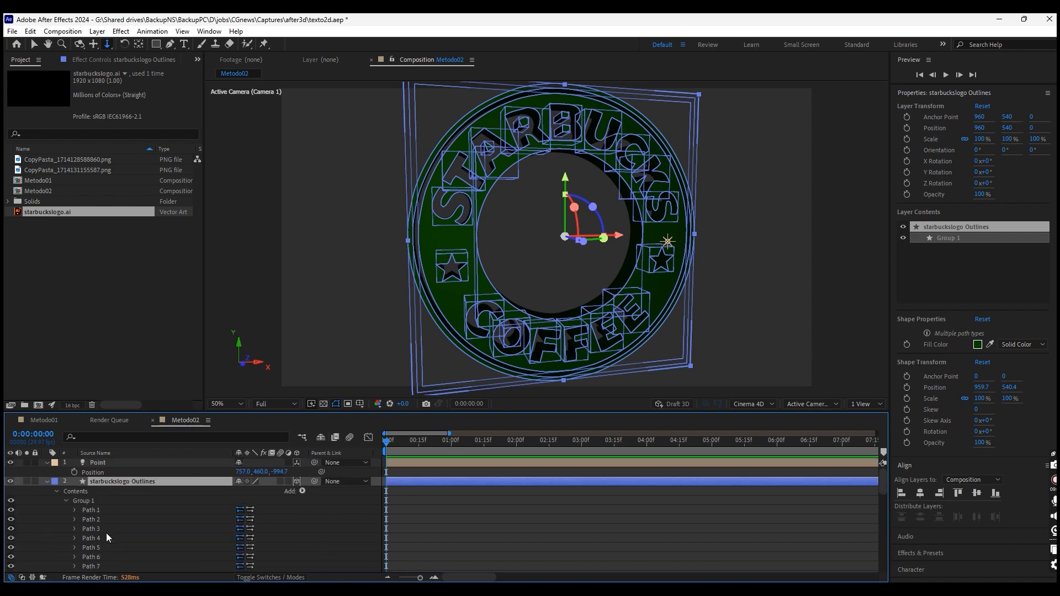
# Move the Point light to X position 743 and make the Black Solid 2 background visible.
pyautogui.click(97, 462)
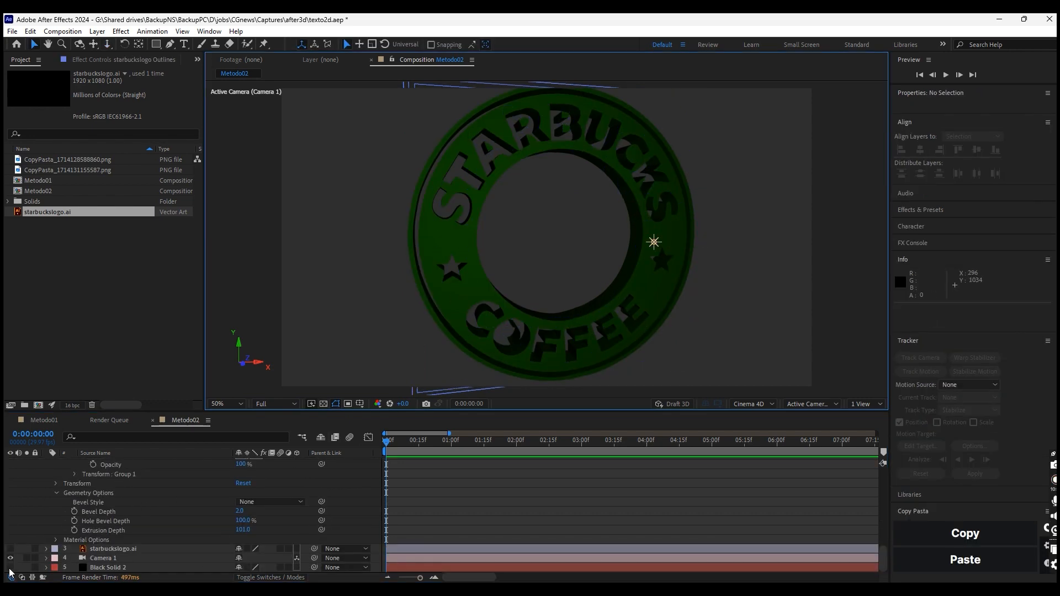
pyautogui.click(10, 567)
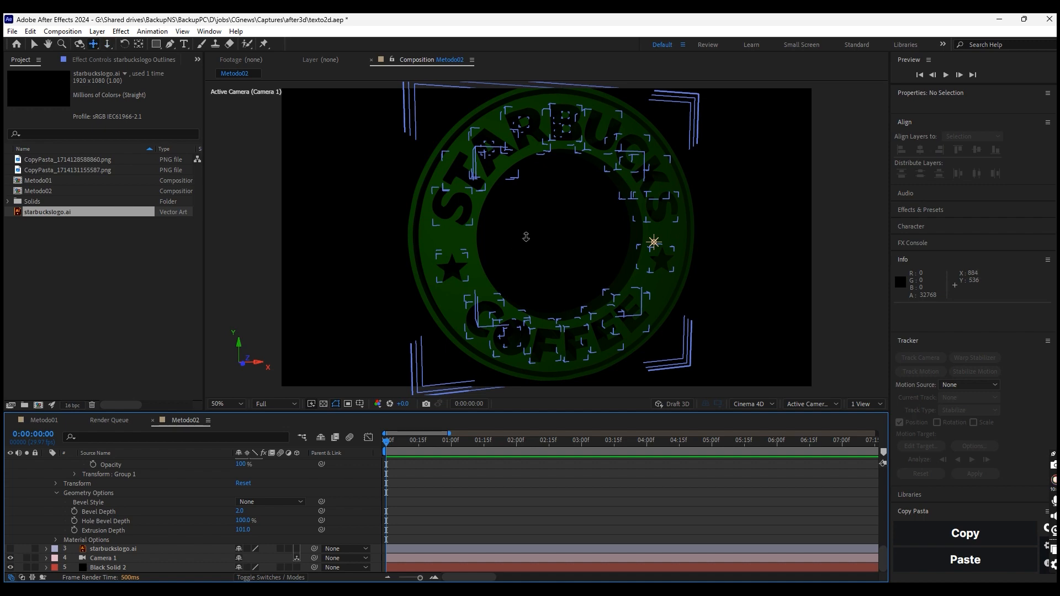
pyautogui.press('c')
pyautogui.moveTo(526, 237)
pyautogui.mouseDown()
pyautogui.moveTo(568, 236)
pyautogui.moveTo(466, 237)
pyautogui.moveTo(548, 238)
pyautogui.moveTo(537, 235)
pyautogui.mouseUp()
pyautogui.scroll(12, 118, 528)
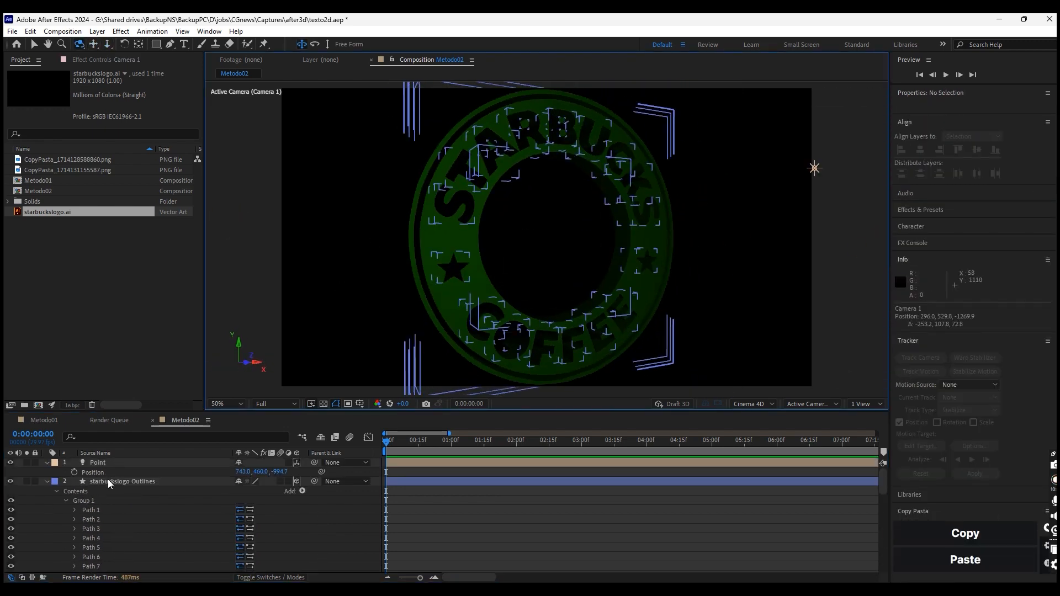
# Check the Cinema 4D renderer's quality in the Metodo02 composition settings.
pyautogui.click(109, 482)
pyautogui.hotkey('ctrl', 'k')
pyautogui.click(478, 197)
pyautogui.click(645, 246)
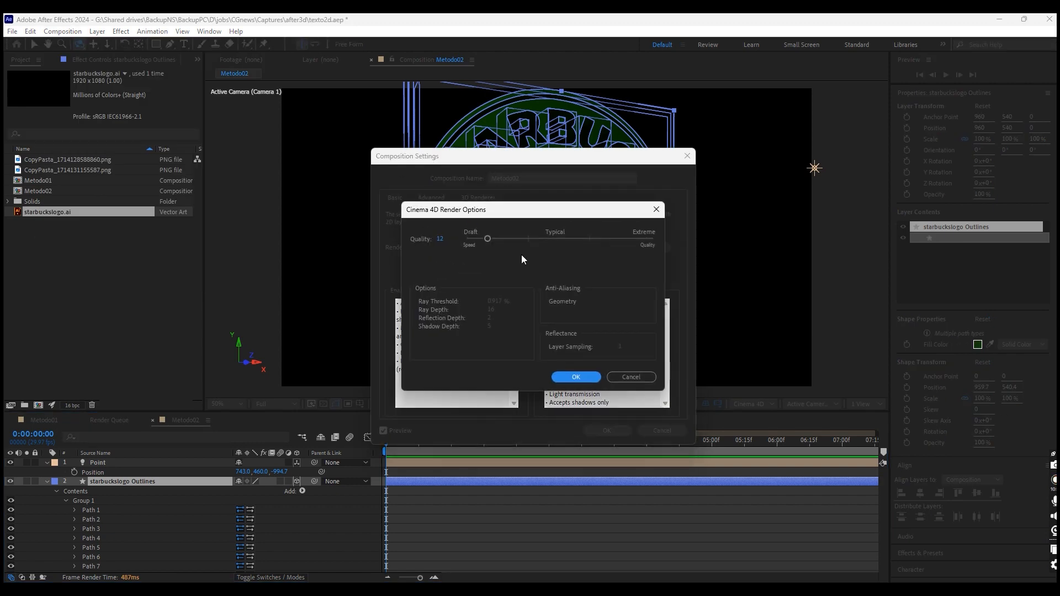
pyautogui.press('Return')
pyautogui.press('Return')
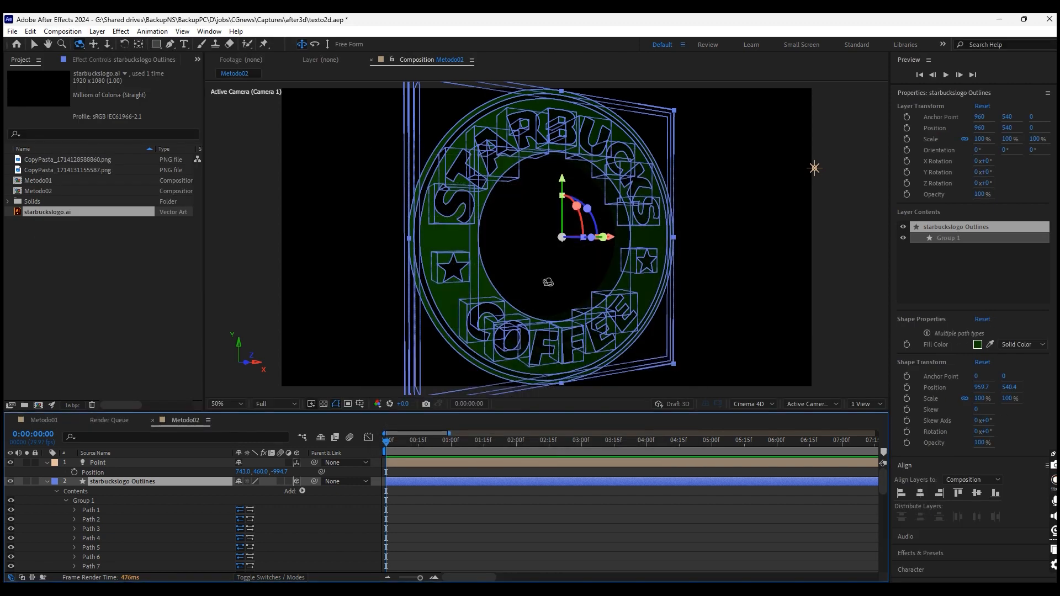
# Collapse the logo outlines layer and add a new Ambient light to the composition.
pyautogui.click(46, 481)
pyautogui.click(97, 31)
pyautogui.moveTo(110, 42)
pyautogui.click(298, 64)
pyautogui.click(544, 200)
pyautogui.click(538, 247)
pyautogui.click(538, 435)
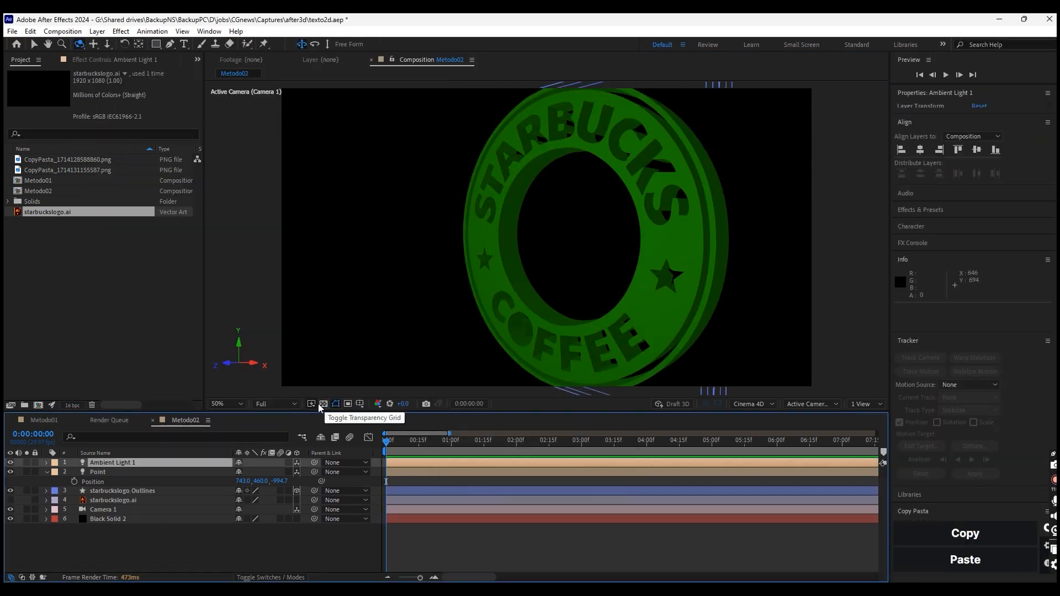
# Set Ambient Light 1's intensity to 60% and orbit the camera around the logo.
pyautogui.click(47, 463)
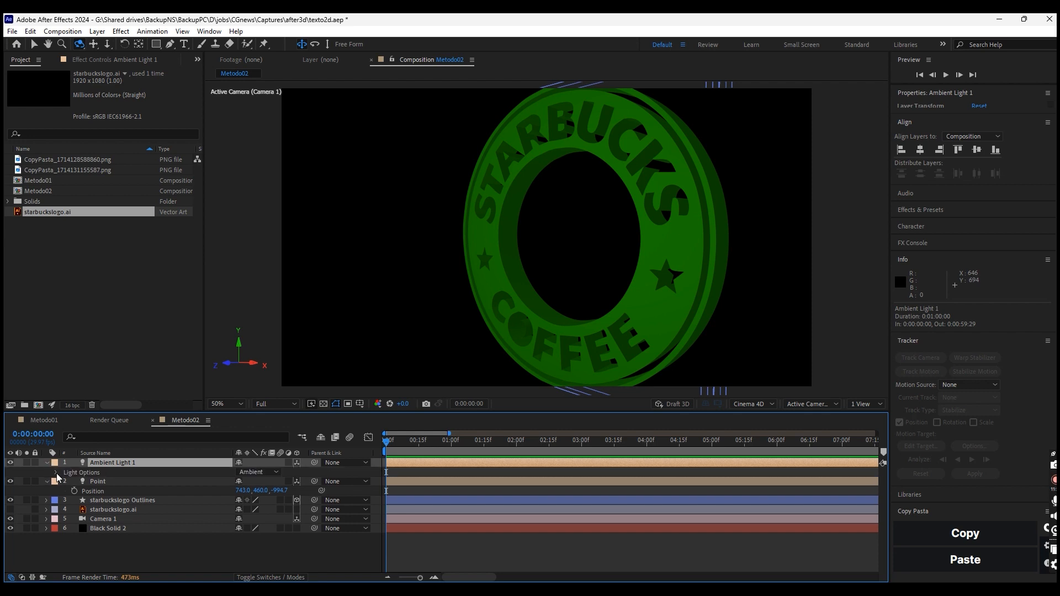
pyautogui.click(57, 473)
pyautogui.moveTo(202, 487); pyautogui.dragTo(175, 487)
pyautogui.click(209, 491)
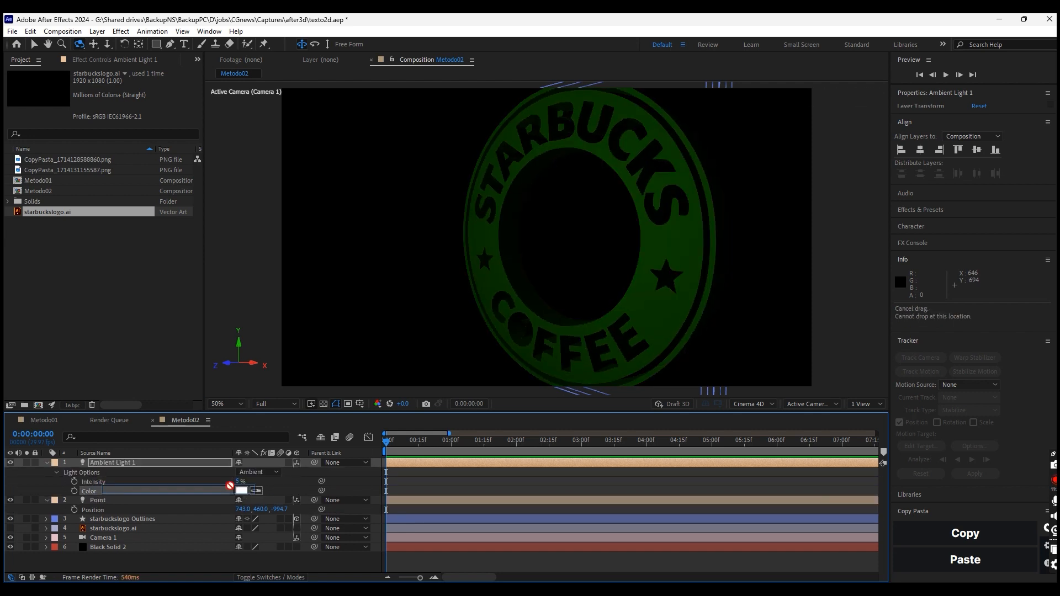
pyautogui.moveTo(250, 481); pyautogui.dragTo(266, 481)
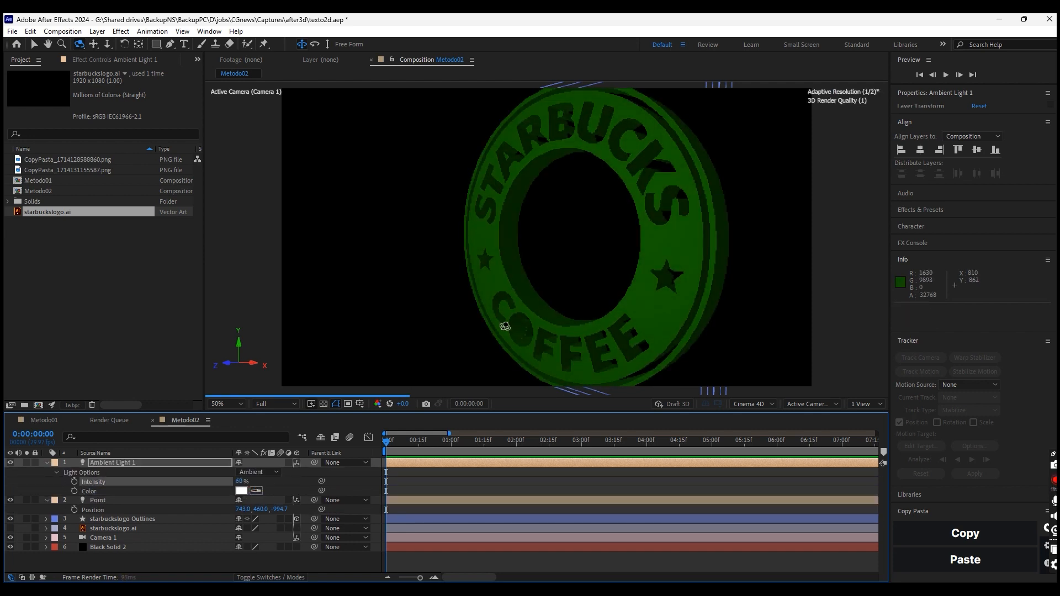
pyautogui.moveTo(566, 272); pyautogui.dragTo(488, 353)
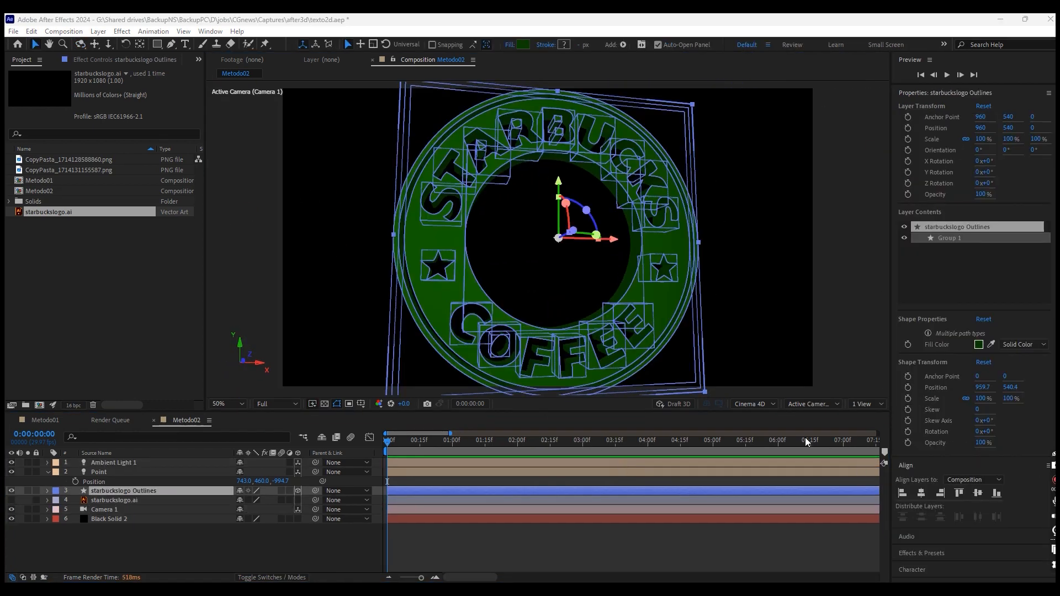
# Duplicate the starbuckslogo Outlines layer and delete the outermost circle path from the copy's Group 1.
pyautogui.press('F2')
pyautogui.click(110, 462)
pyautogui.click(109, 472)
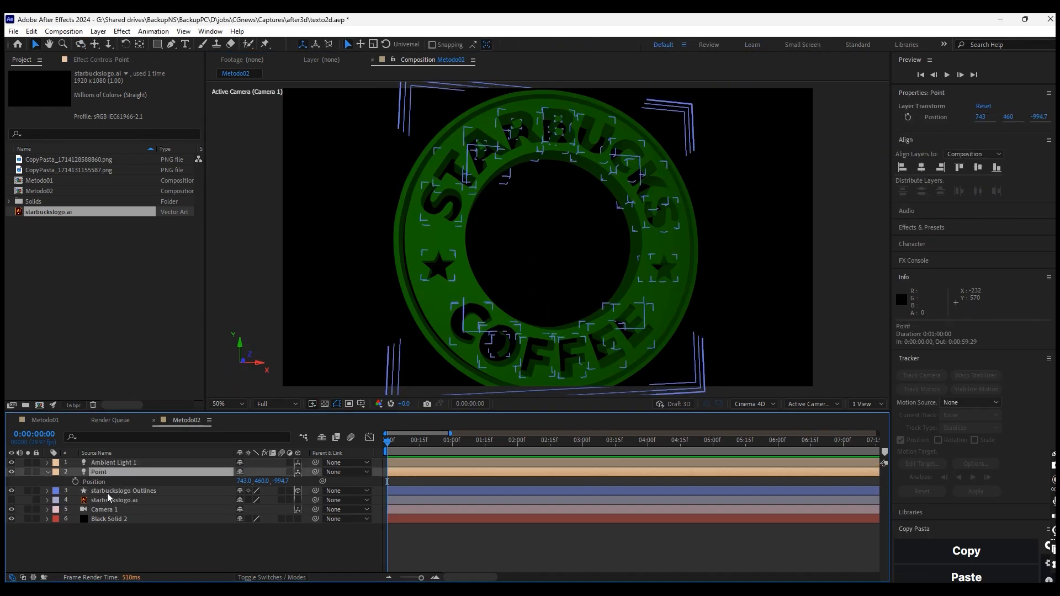
pyautogui.click(107, 493)
pyautogui.hotkey('ctrl', 'd')
pyautogui.click(48, 491)
pyautogui.click(58, 500)
pyautogui.click(66, 510)
pyautogui.scroll(-10, 88, 511)
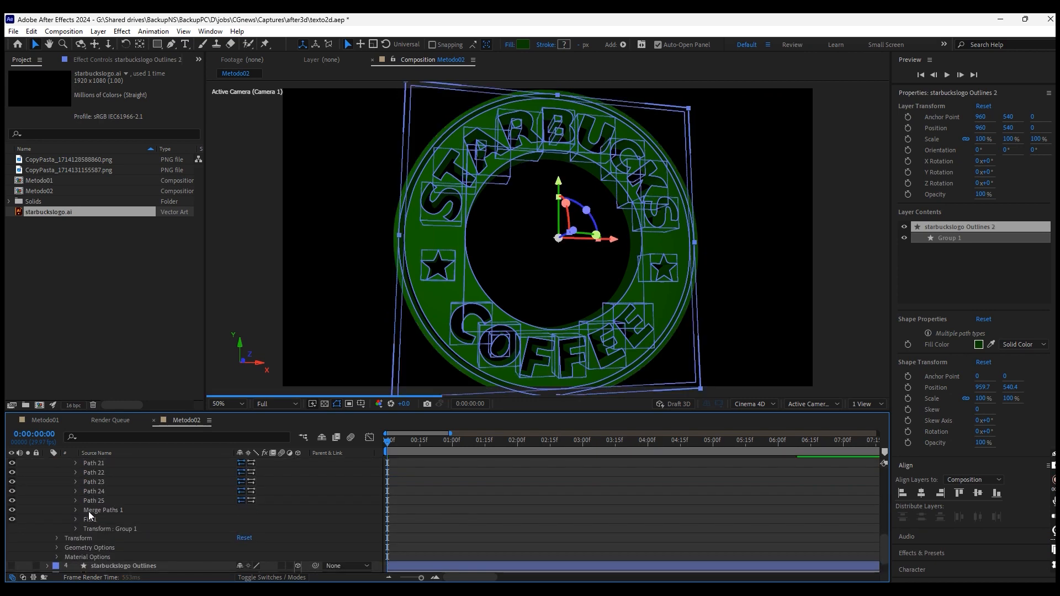
# Set the fill color of Group 1 in starbuckslogo Outlines 2 to dark gray 222222 and collapse the layer.
pyautogui.scroll(10, 144, 514)
pyautogui.scroll(-10, 144, 514)
pyautogui.moveTo(676, 501); pyautogui.dragTo(648, 503)
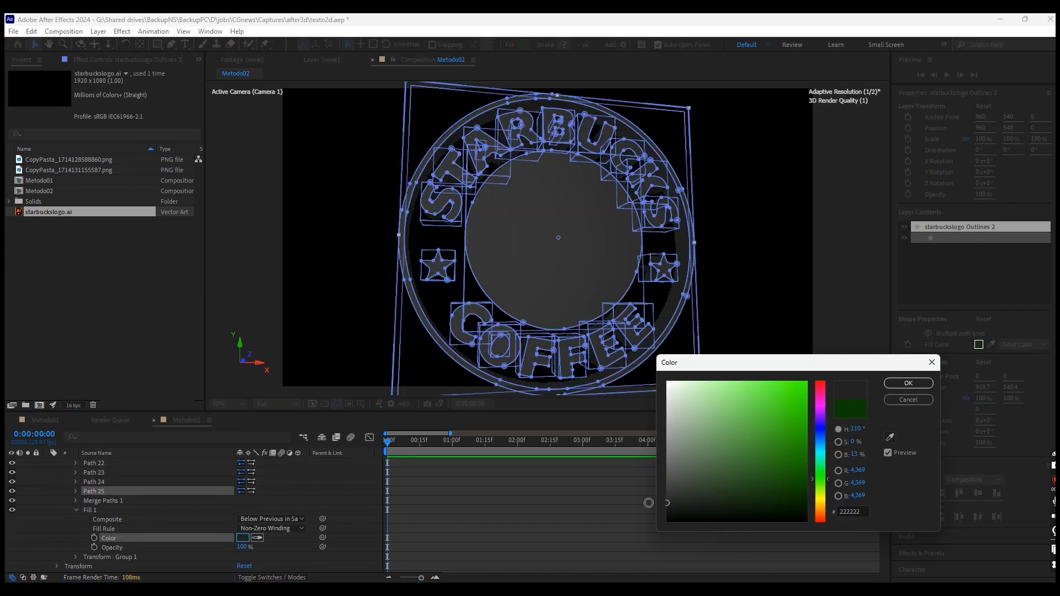
pyautogui.click(908, 382)
pyautogui.scroll(10, 78, 500)
pyautogui.press('u')
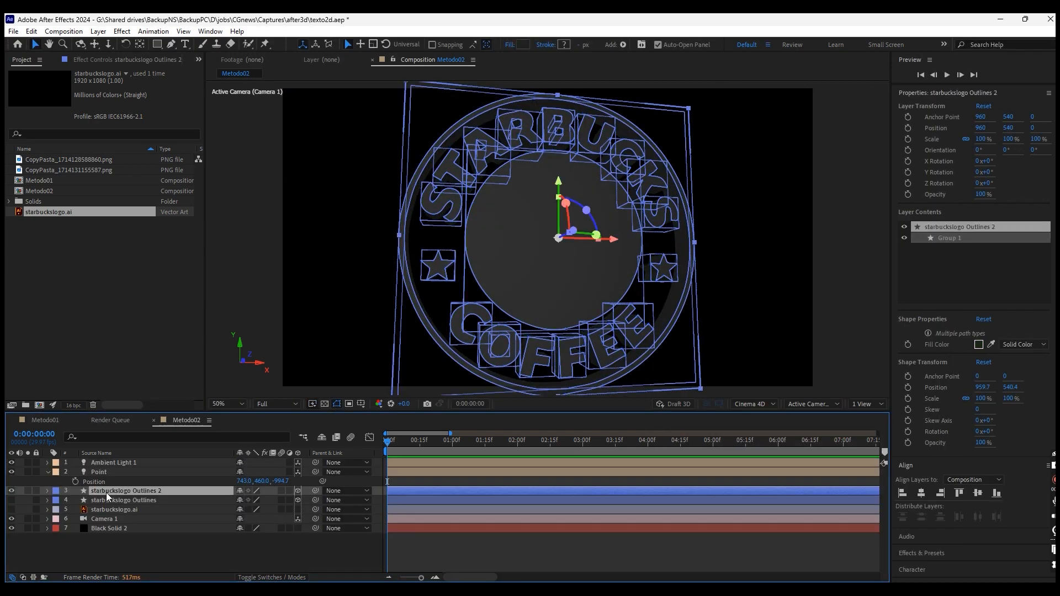
# Set starbuckslogo Outlines 2's Z position to 55 and orbit the camera around it with the original outlines layer shown.
pyautogui.press('p')
pyautogui.moveTo(276, 500); pyautogui.dragTo(317, 506)
pyautogui.press('F2')
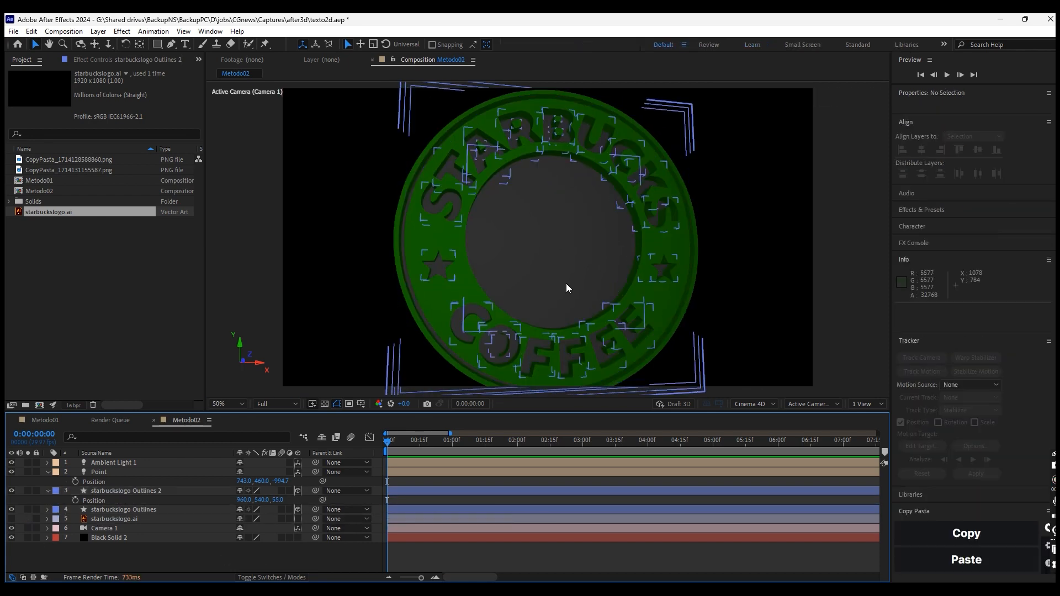
pyautogui.press('c')
pyautogui.moveTo(553, 247); pyautogui.dragTo(582, 254)
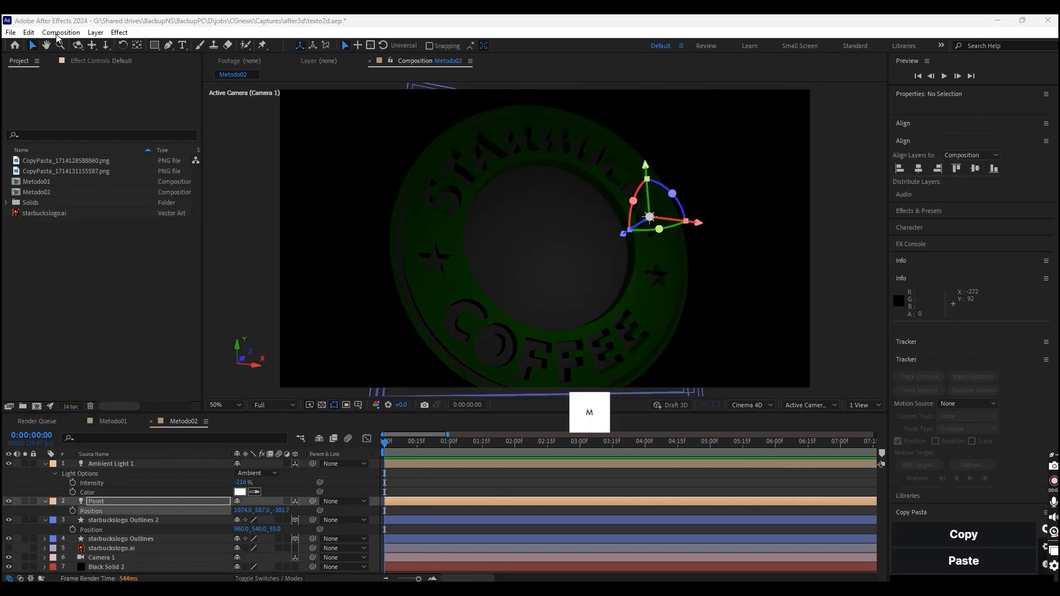
# Create a new 1920x1080, 29.97 fps composition named Metodo03.
pyautogui.hotkey('ctrl', 'n')
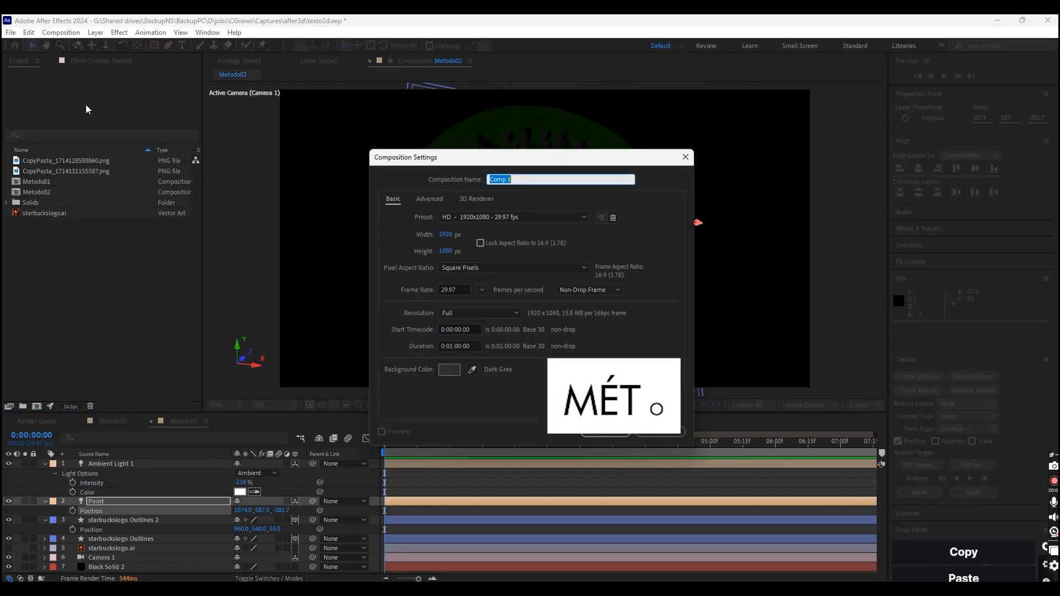
pyautogui.write('Meto')
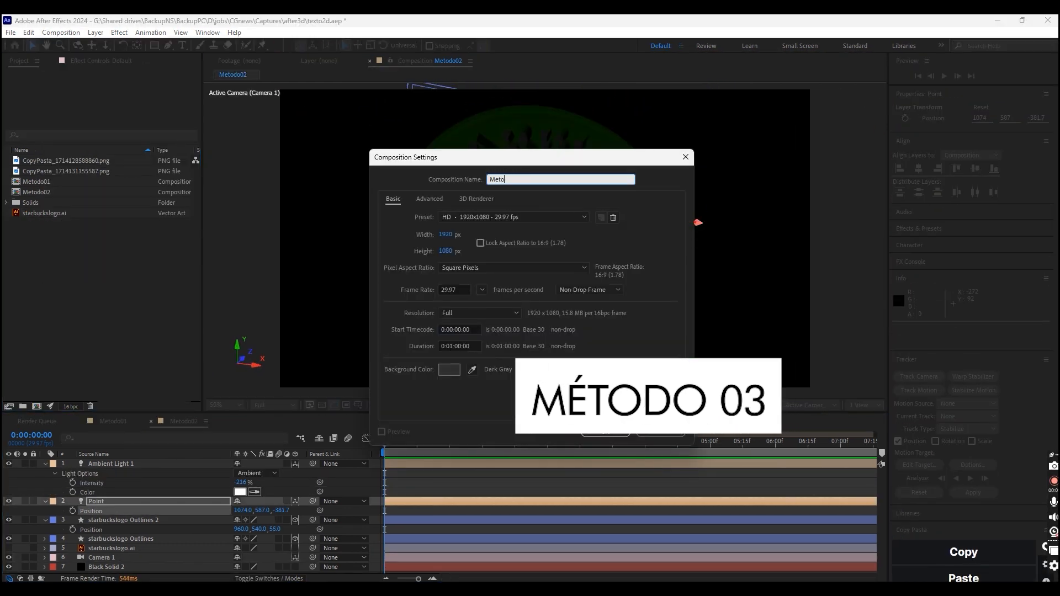
pyautogui.write('do03')
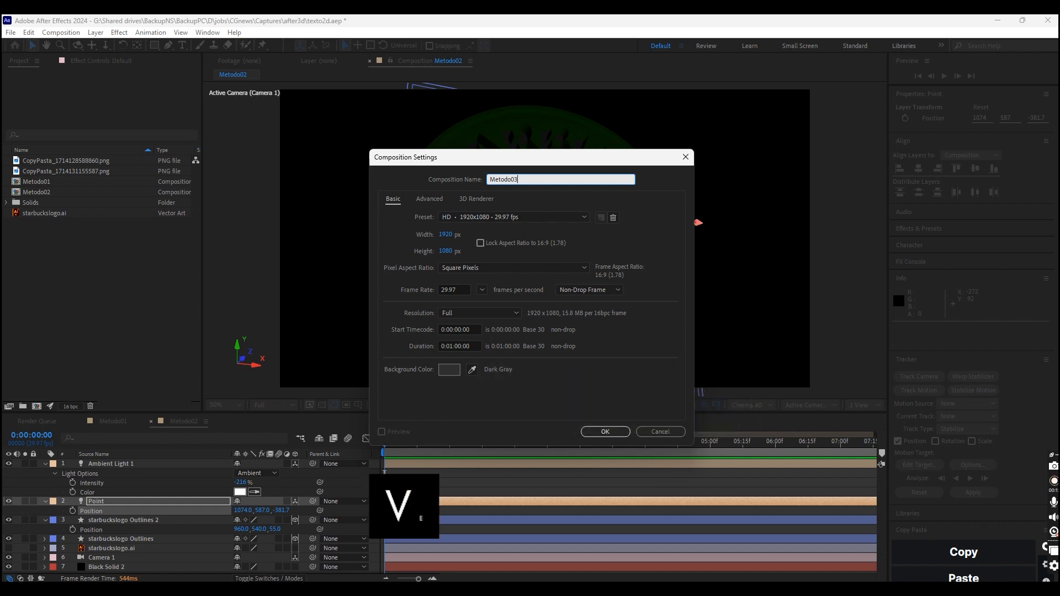
pyautogui.press('Return')
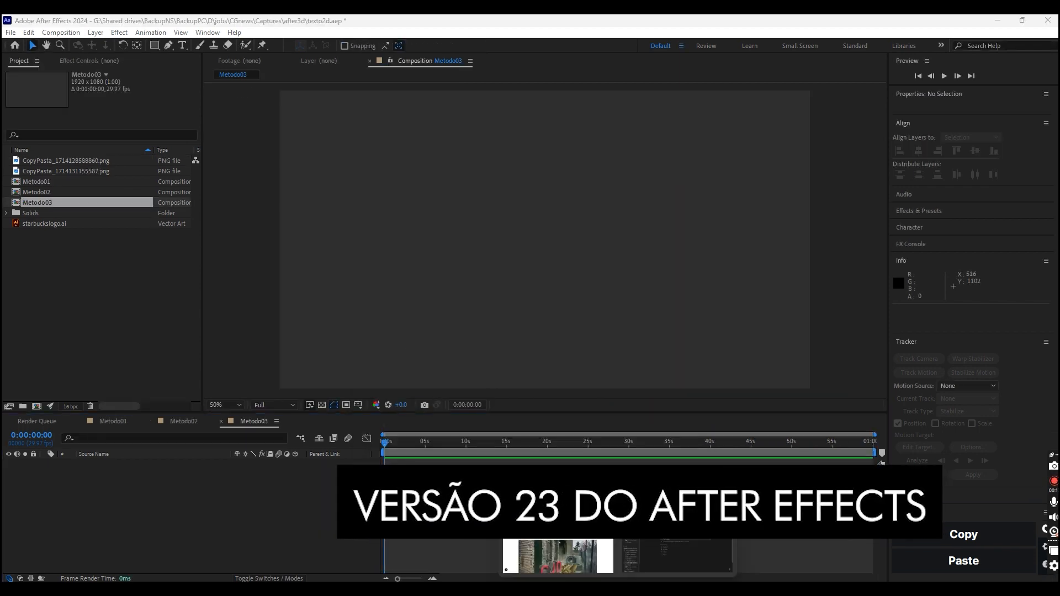
# Switch to the browser and examine the Cinema 4D Lite R25 article and the Blender home page.
pyautogui.click(551, 549)
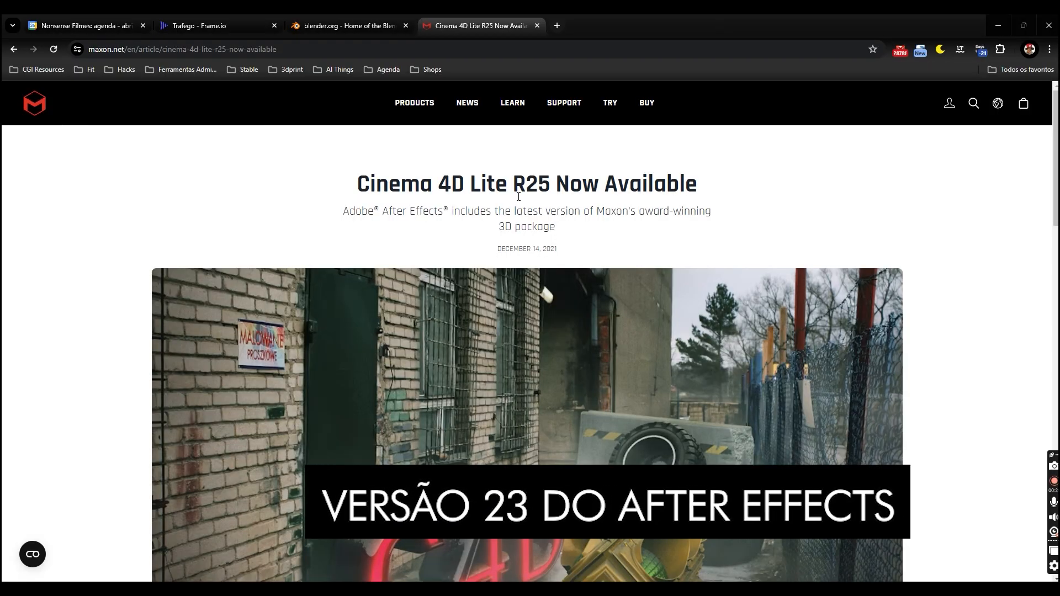
pyautogui.click(322, 20)
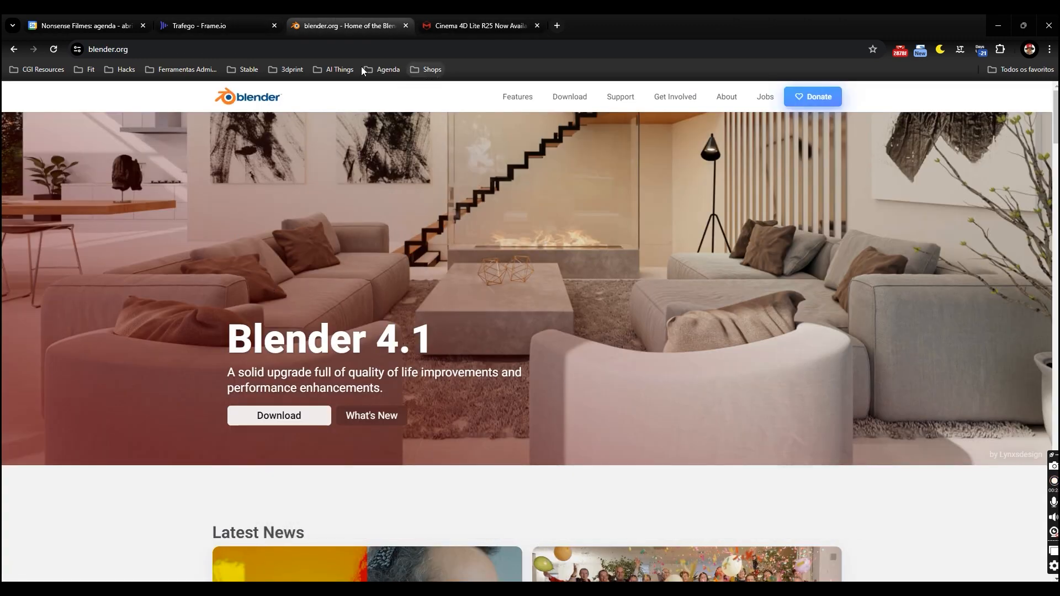
pyautogui.hotkey('ctrl', 'Tab')
pyautogui.click(349, 26)
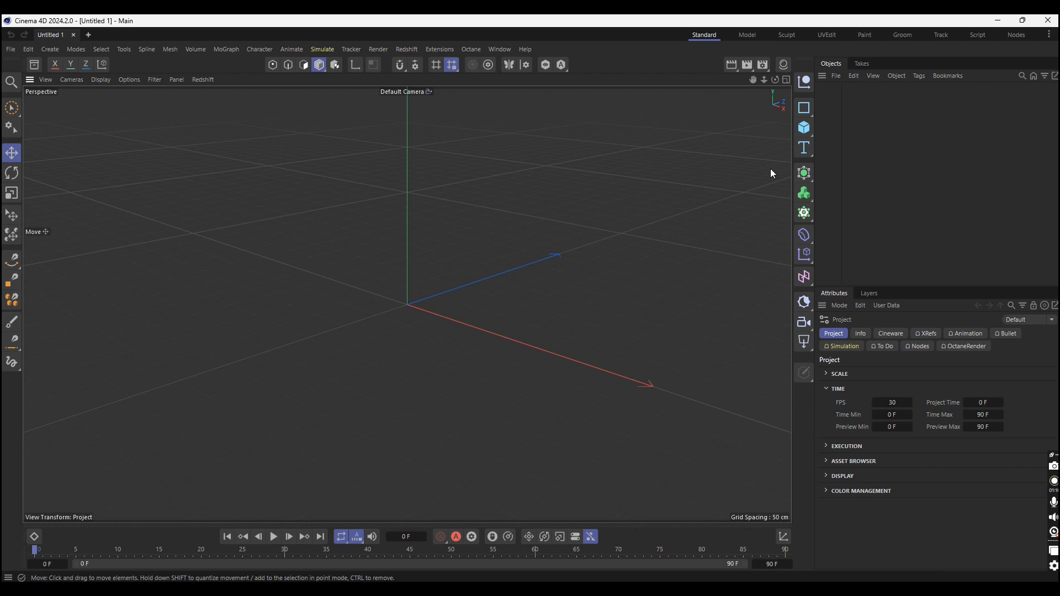
# In Cinema 4D, add a Text Spline object and set its text to NONSENSE.
pyautogui.click(803, 148)
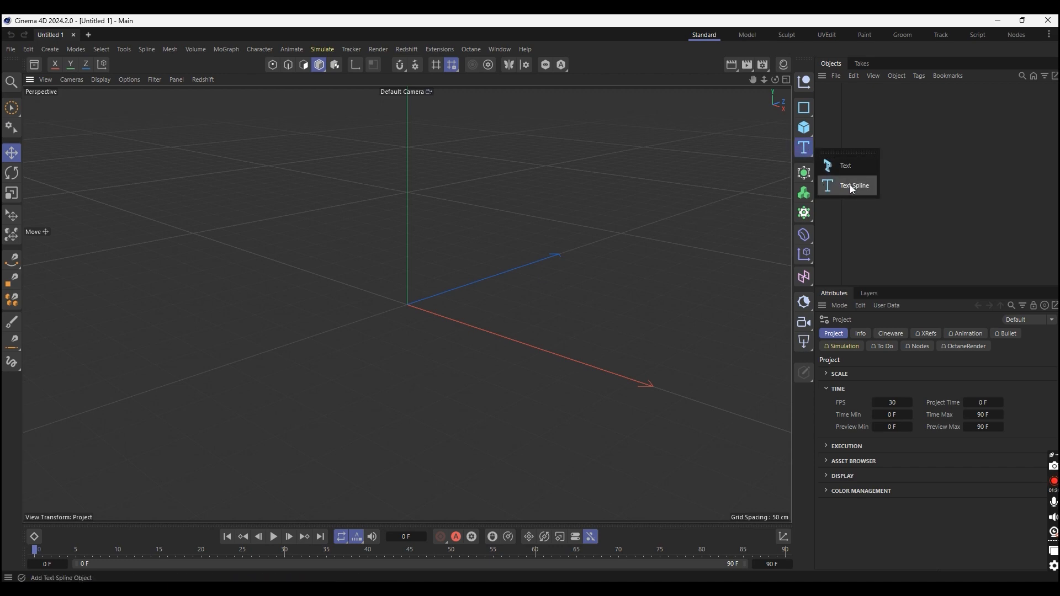
pyautogui.click(852, 187)
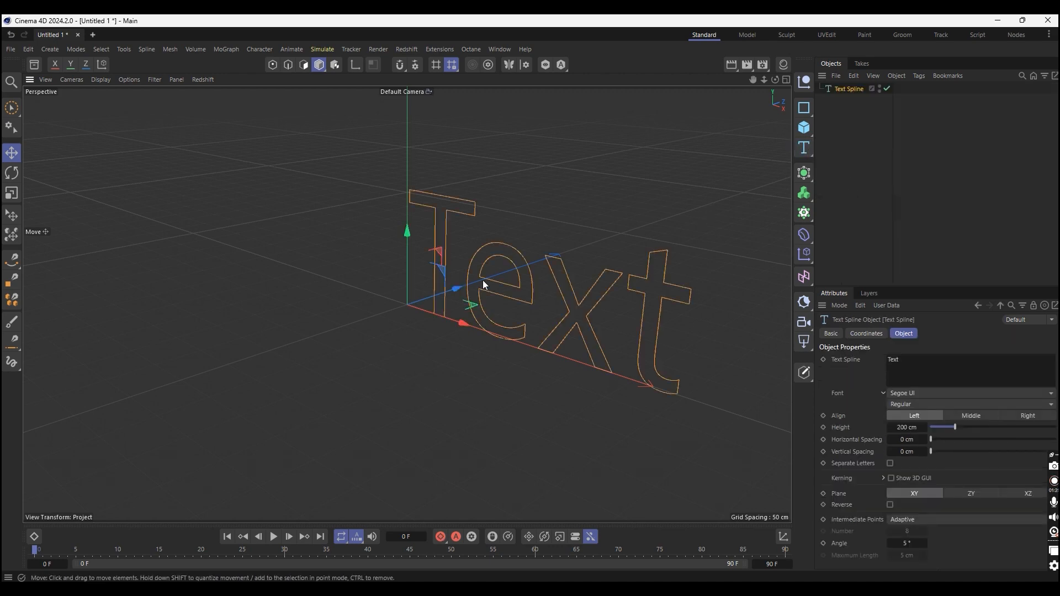
pyautogui.doubleClick(943, 366)
pyautogui.press('capslock')
pyautogui.write('NONSENSE')
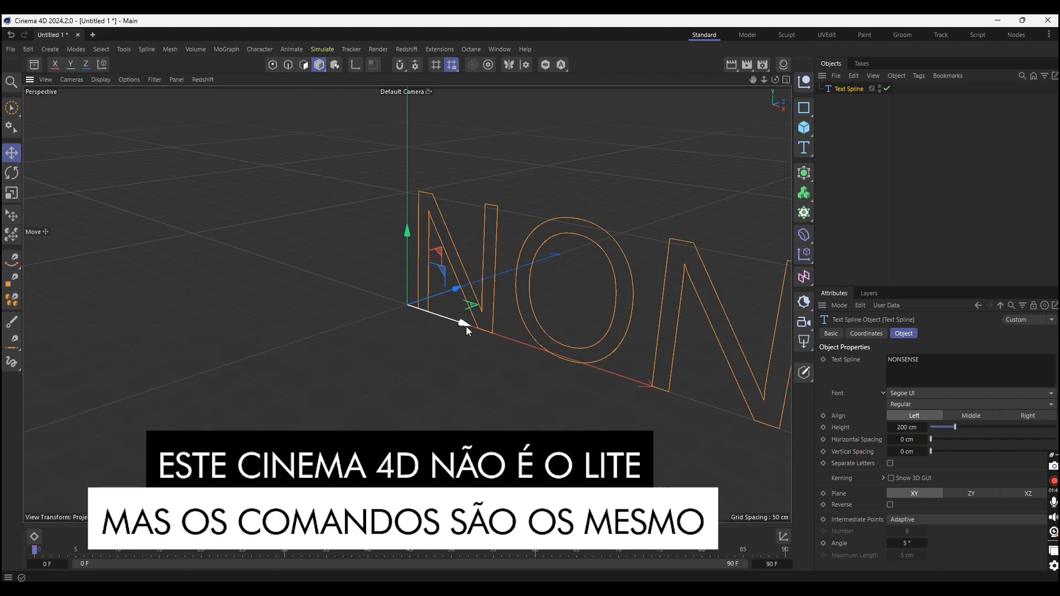
# Set the NONSENSE text spline's alignment to Middle and move it along the X axis back toward the scene's center.
pyautogui.moveTo(466, 326); pyautogui.dragTo(184, 284)
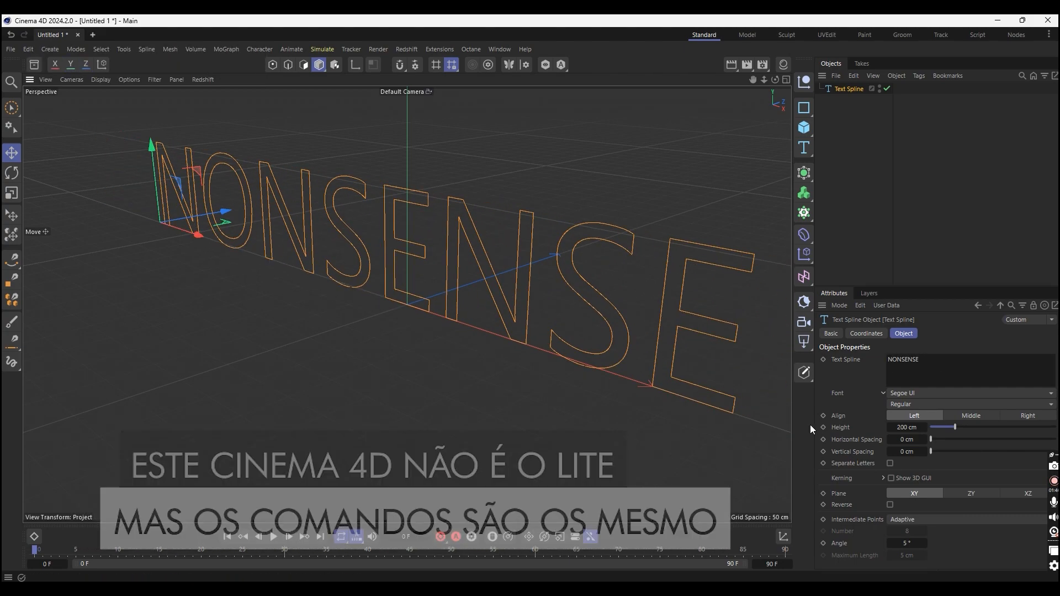
pyautogui.click(961, 416)
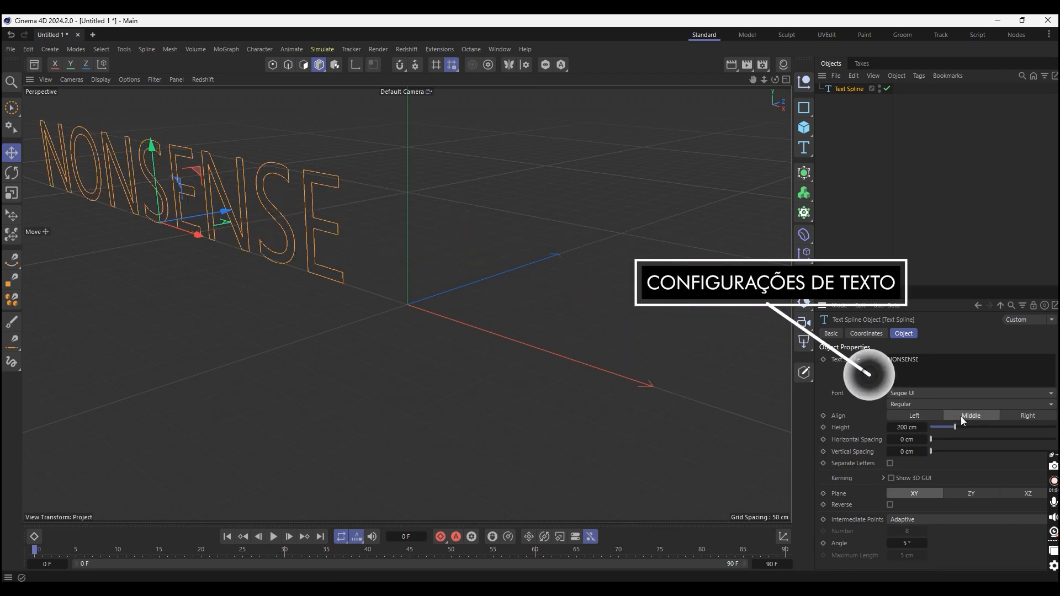
pyautogui.moveTo(196, 237); pyautogui.dragTo(359, 291)
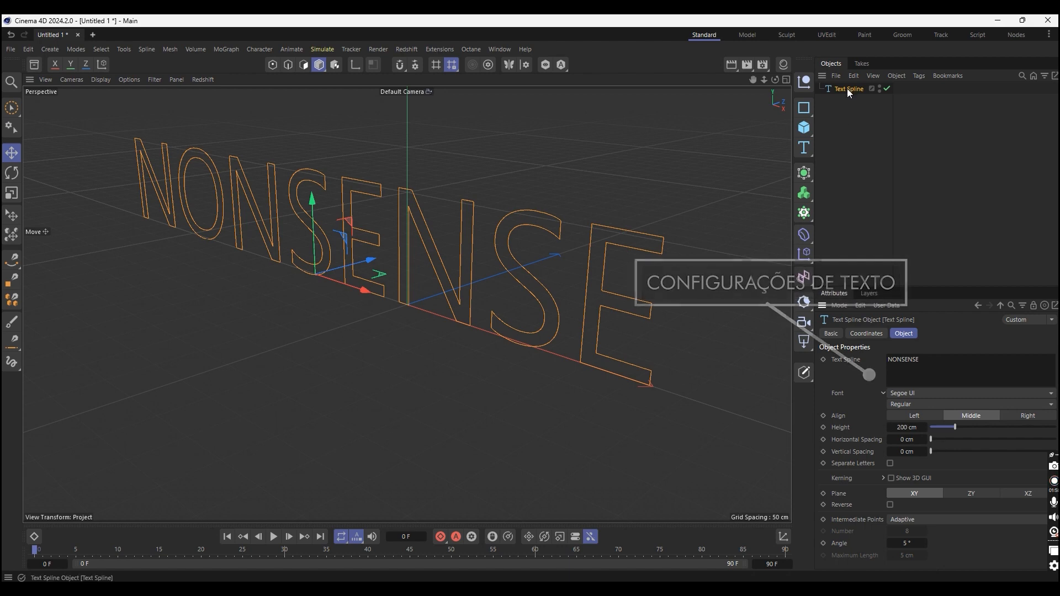
# Add an Extrude generator and make the Text Spline its child to turn the text into 3D.
pyautogui.click(803, 173)
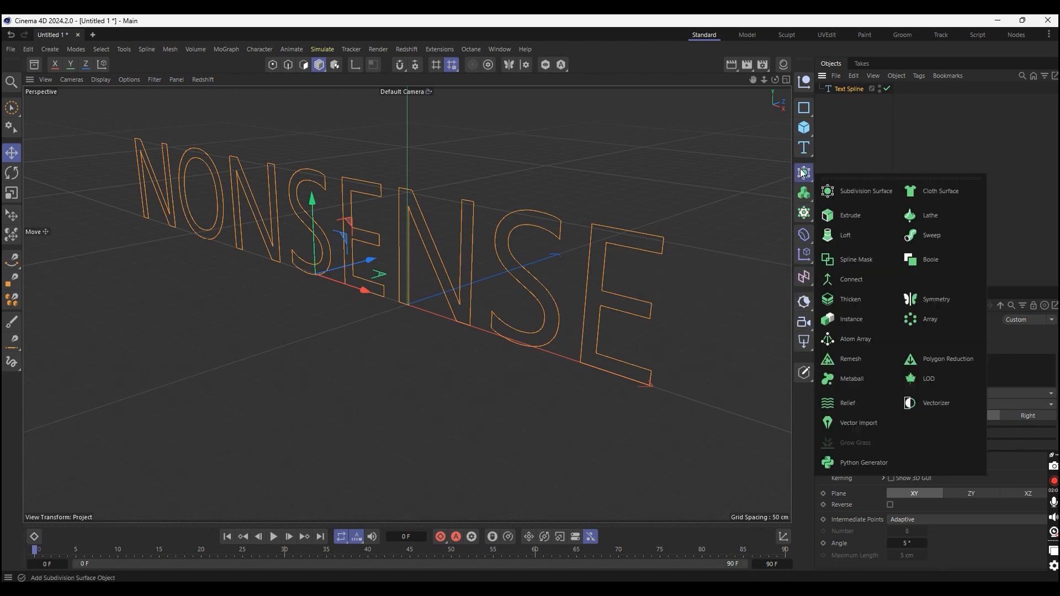
pyautogui.click(844, 219)
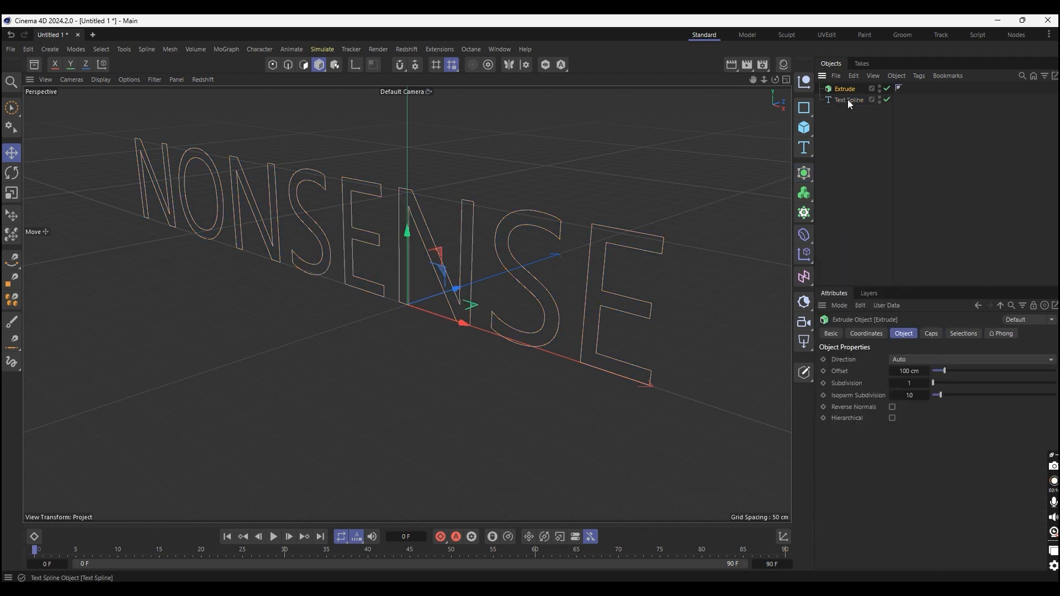
pyautogui.moveTo(855, 91); pyautogui.dragTo(846, 90)
pyautogui.keyDown('alt'); pyautogui.moveTo(293, 373); pyautogui.dragTo(237, 381); pyautogui.keyUp('alt')
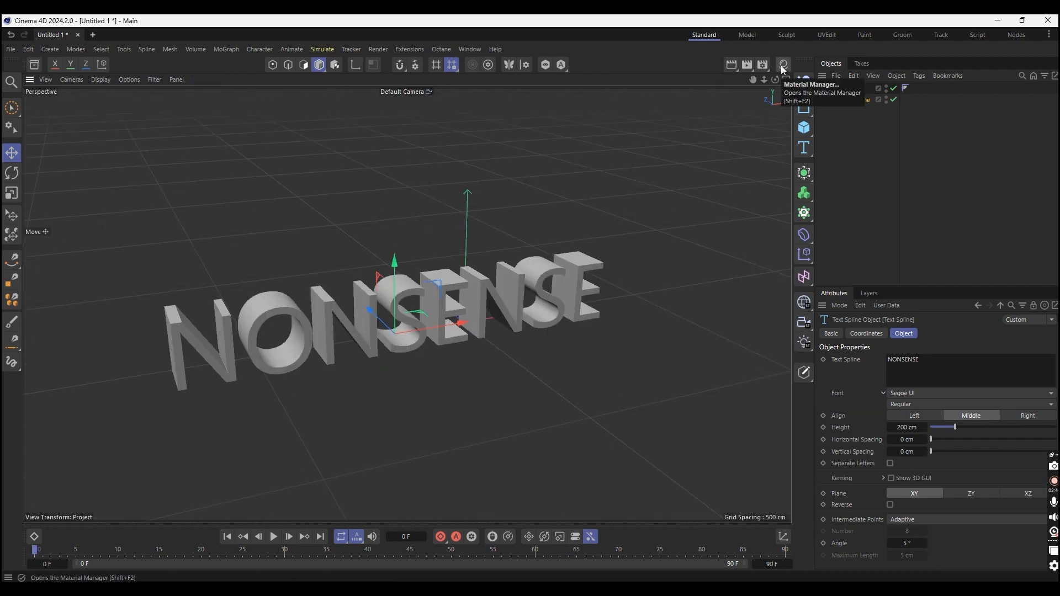
# Create a new default material and set its color to dark green with hue 117° and saturation 100%.
pyautogui.click(783, 65)
pyautogui.click(646, 80)
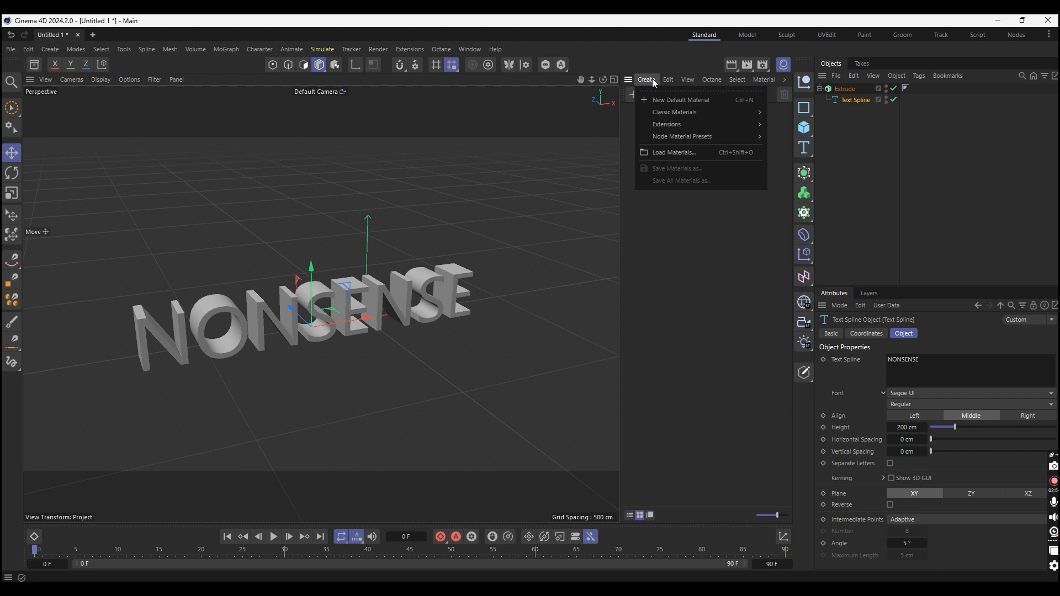
pyautogui.click(661, 98)
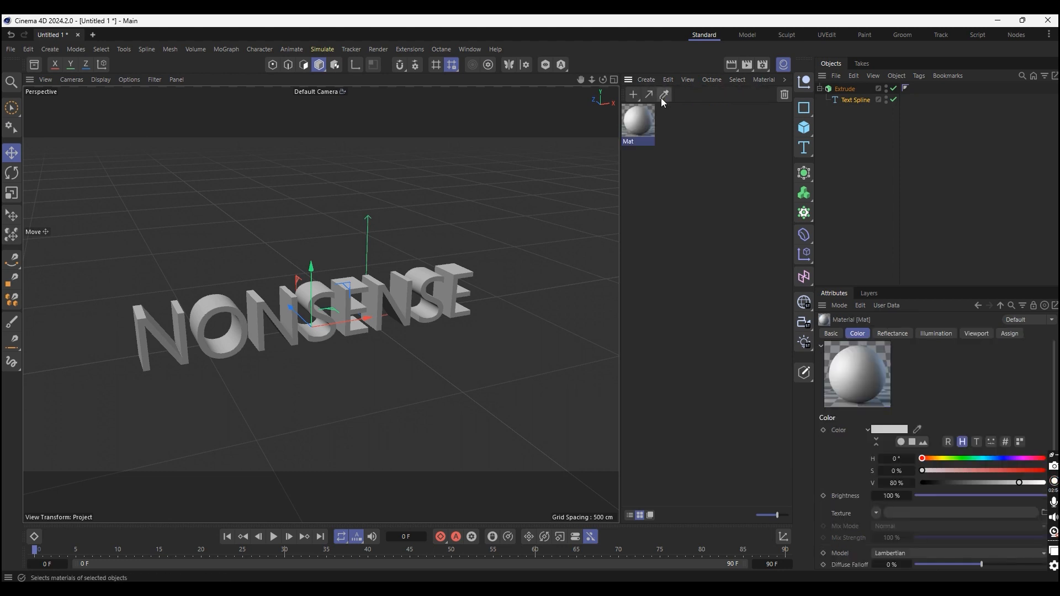
pyautogui.doubleClick(635, 130)
pyautogui.click(786, 164)
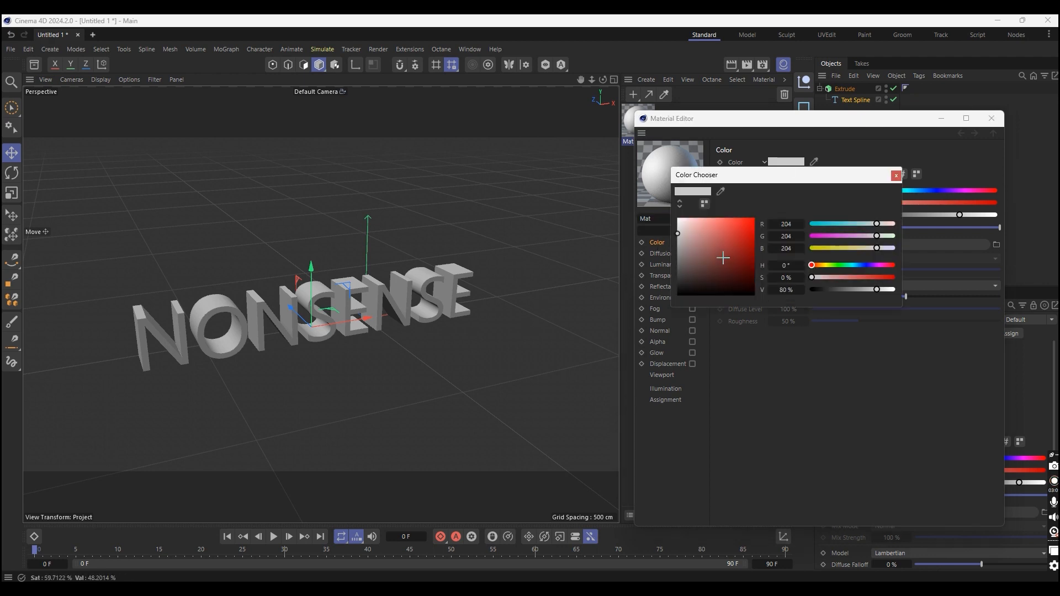
pyautogui.moveTo(725, 258); pyautogui.dragTo(754, 218)
pyautogui.moveTo(812, 265); pyautogui.dragTo(838, 265)
pyautogui.moveTo(736, 259)
pyautogui.mouseDown()
pyautogui.moveTo(754, 279)
pyautogui.moveTo(755, 266)
pyautogui.mouseUp()
pyautogui.click(895, 176)
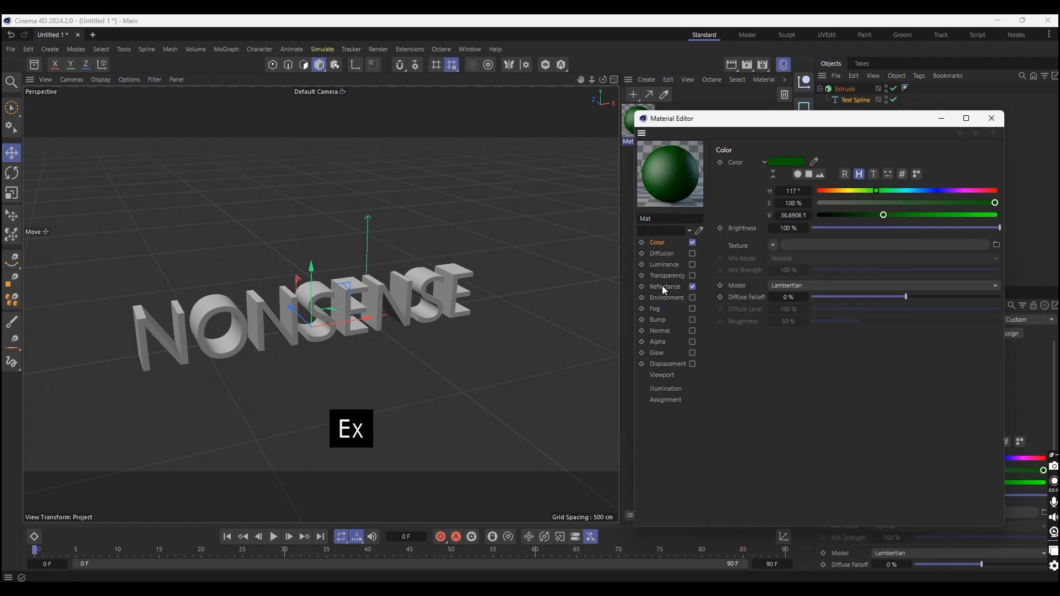
# Check the green material's Reflectance settings, close its editor and apply the material to the Extrude object.
pyautogui.click(662, 285)
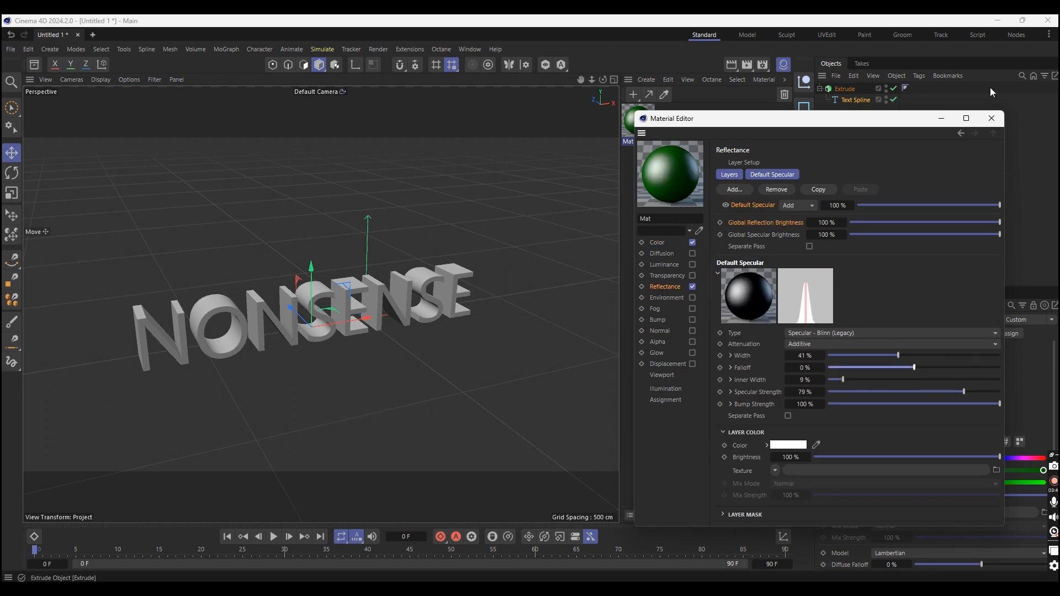
pyautogui.click(990, 119)
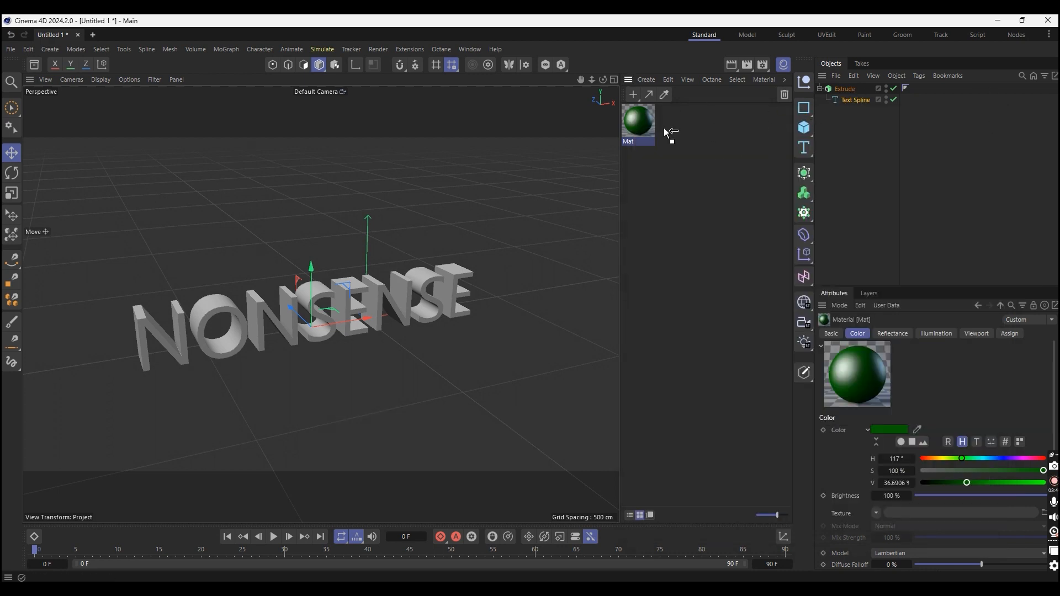
pyautogui.moveTo(843, 87); pyautogui.dragTo(845, 89)
pyautogui.keyDown('alt'); pyautogui.moveTo(315, 332); pyautogui.dragTo(292, 286); pyautogui.keyUp('alt')
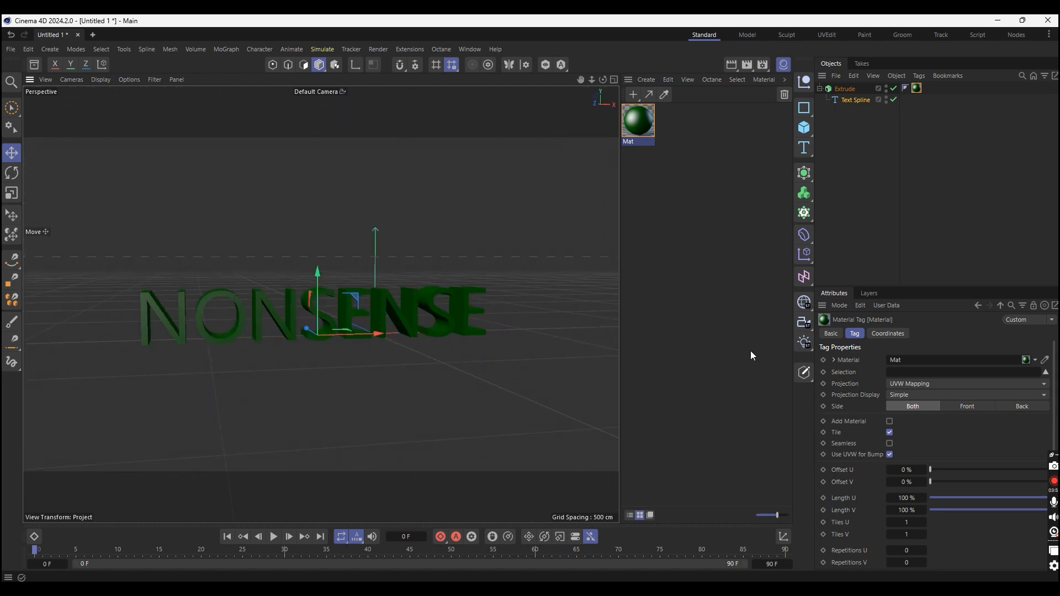
# Change the Text Spline's font to Roboto Black.
pyautogui.click(852, 100)
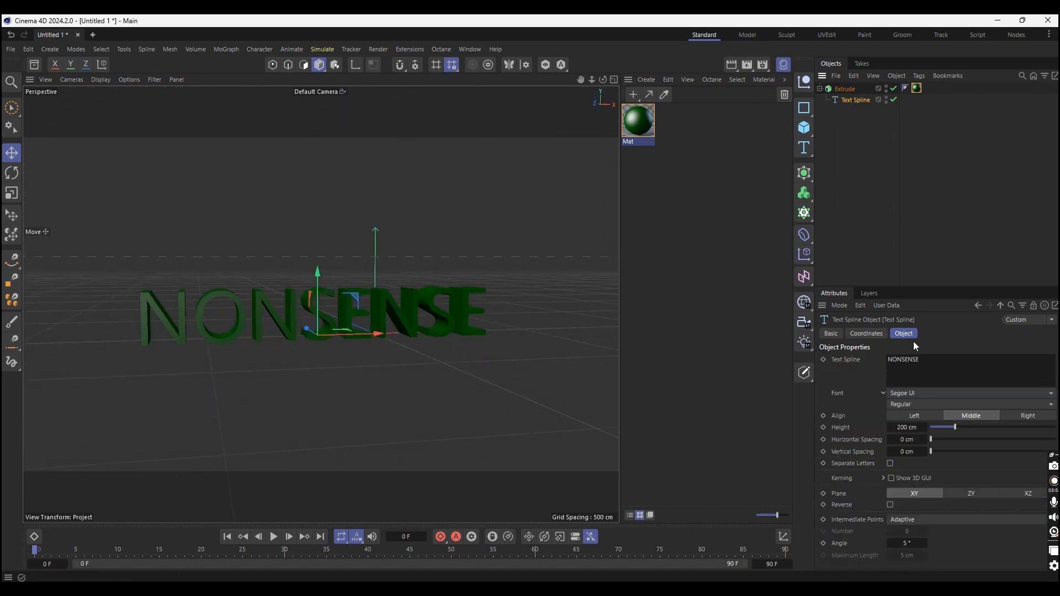
pyautogui.click(951, 393)
pyautogui.click(928, 263)
pyautogui.moveTo(299, 339)
pyautogui.keyDown('alt'); pyautogui.mouseDown()
pyautogui.moveTo(350, 380)
pyautogui.moveTo(544, 358)
pyautogui.moveTo(269, 360)
pyautogui.moveTo(287, 353)
pyautogui.mouseUp(); pyautogui.keyUp('alt')
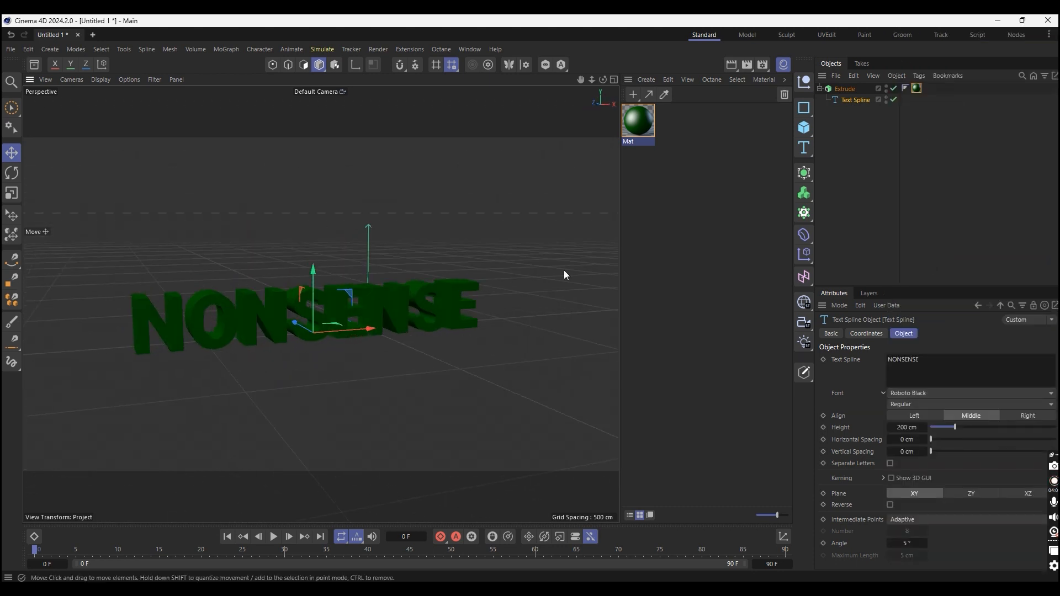
# Export the extruded text in glTF/GLB format to the after3d folder under the file name NONSENSE.
pyautogui.click(844, 88)
pyautogui.click(9, 49)
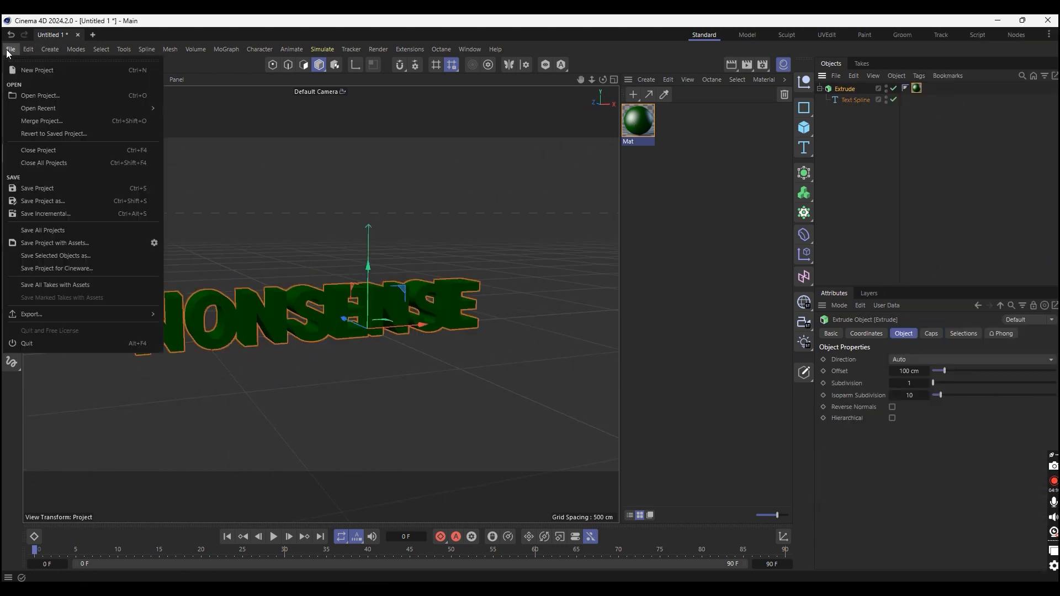
pyautogui.moveTo(44, 314)
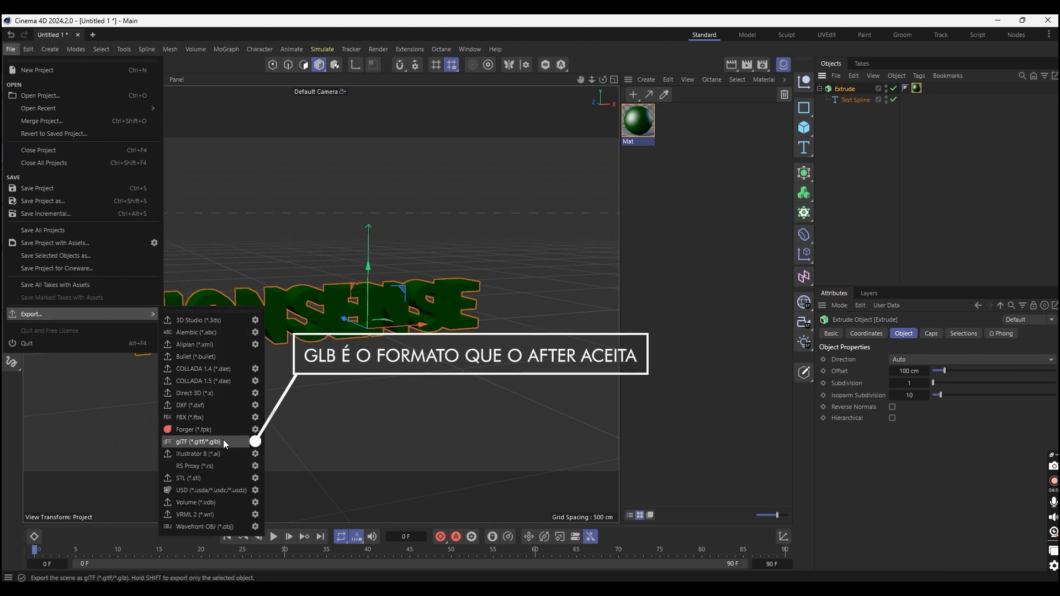
pyautogui.click(199, 442)
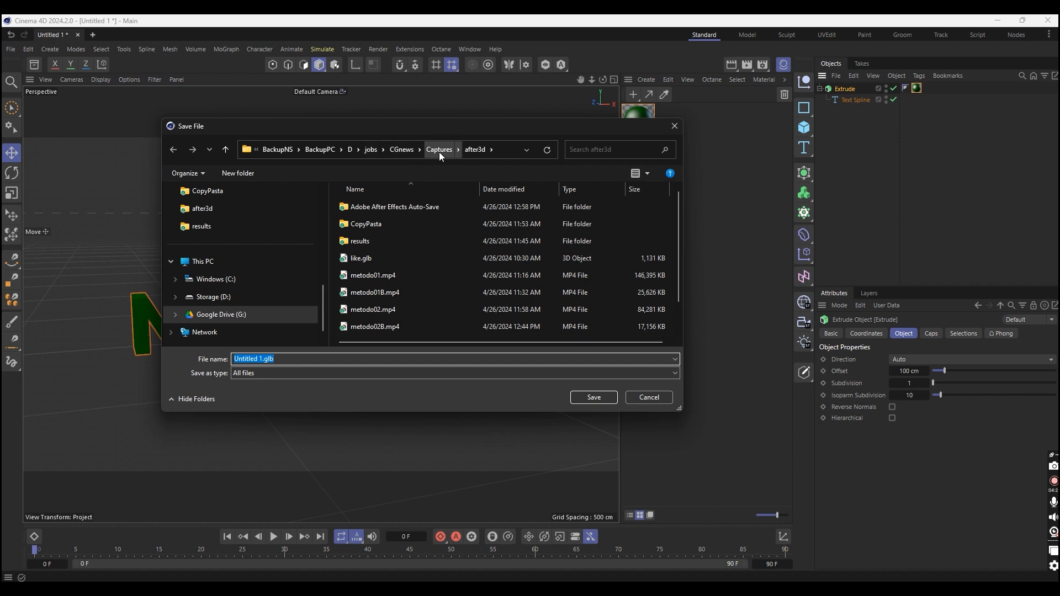
pyautogui.write('NONSENSE')
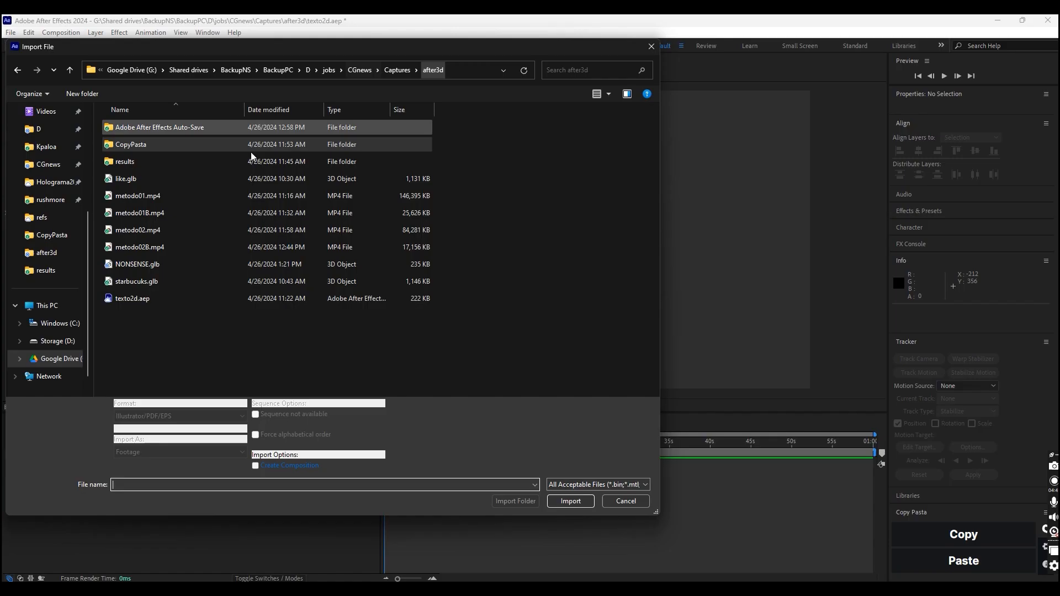
# In After Effects, import NONSENSE.glb as footage and add it as a layer to the Metodo03 composition.
pyautogui.click(132, 266)
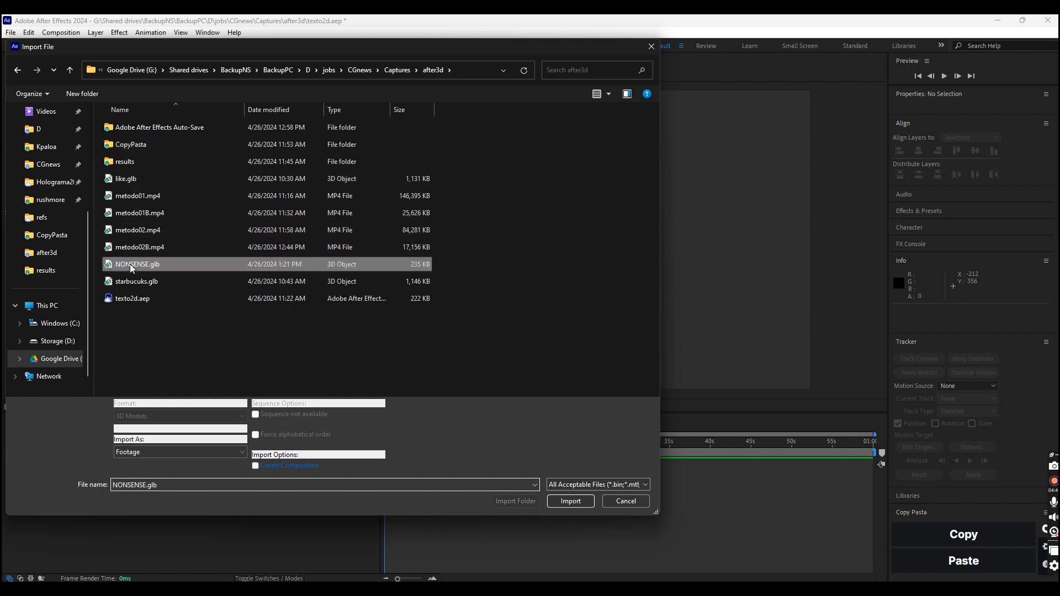
pyautogui.doubleClick(132, 265)
pyautogui.moveTo(24, 226); pyautogui.dragTo(110, 475)
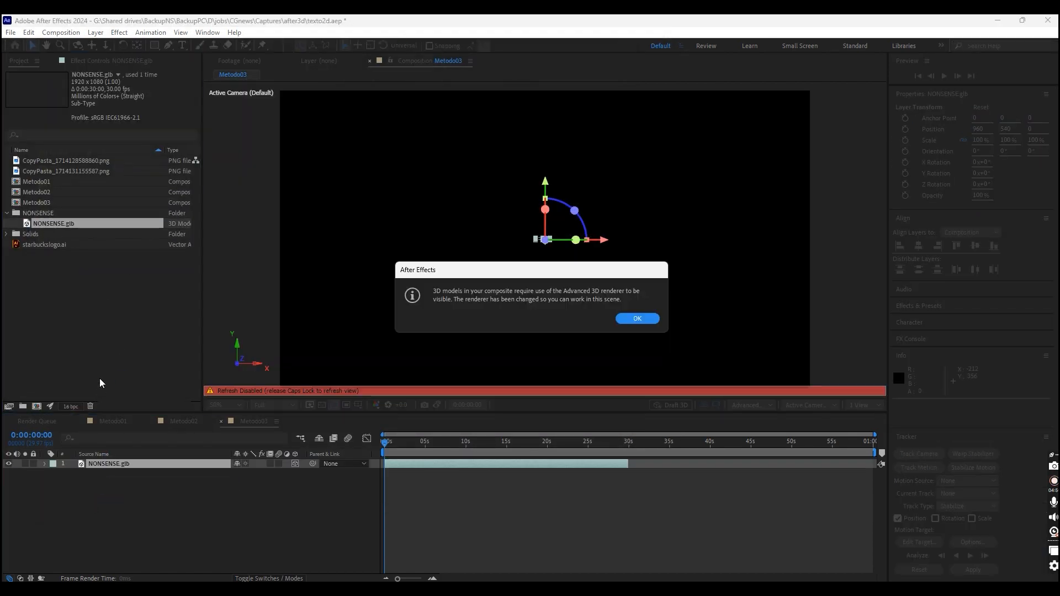
# Turn viewport refresh back on, accept the Advanced 3D renderer and import the NONSENSE.glb model with an object scale of 400 %.
pyautogui.press('capslock')
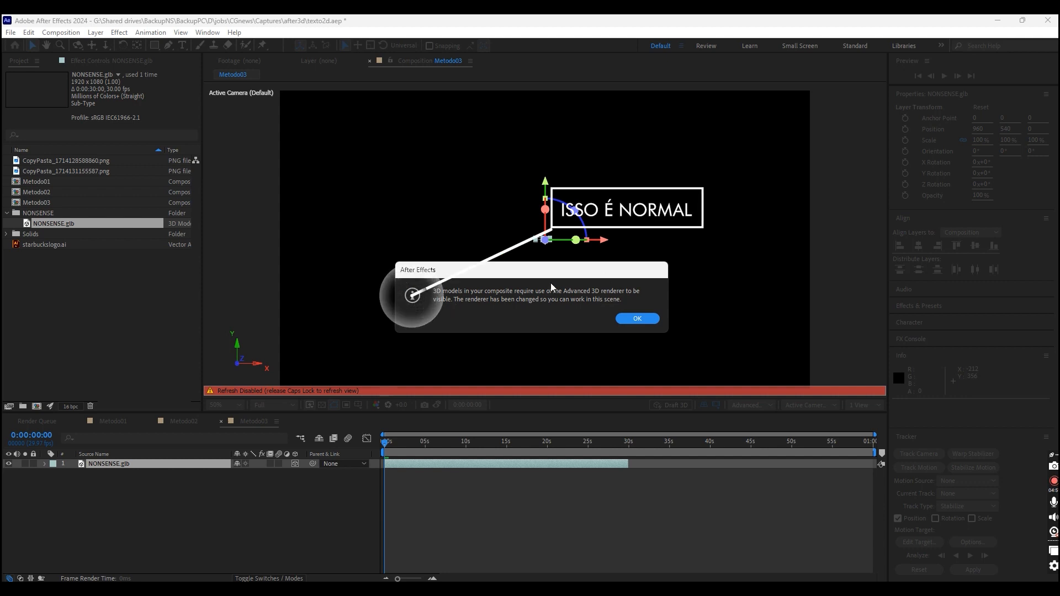
pyautogui.click(646, 319)
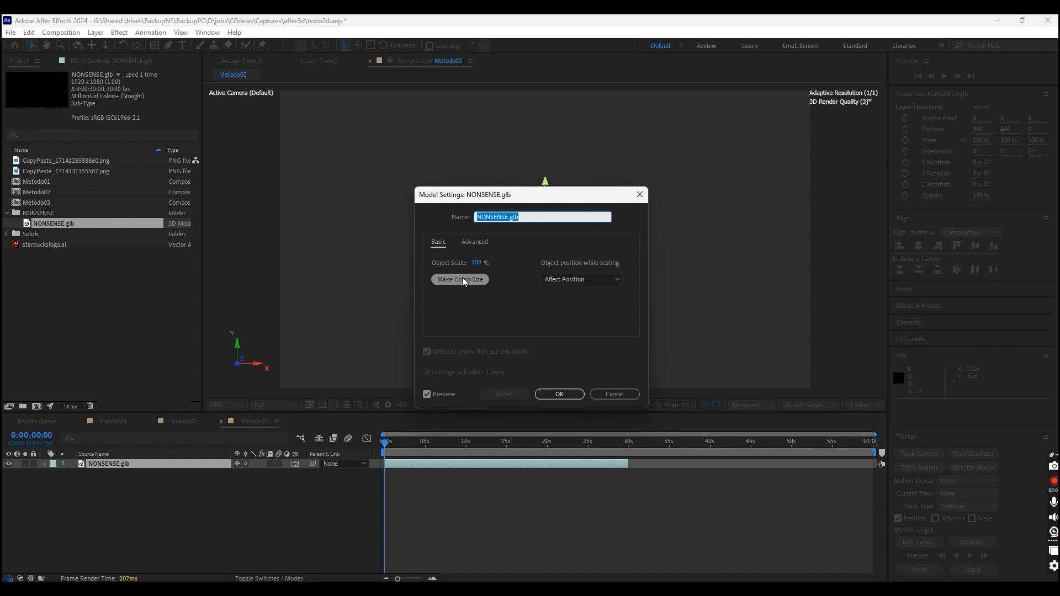
pyautogui.click(478, 280)
pyautogui.click(462, 246)
pyautogui.click(439, 243)
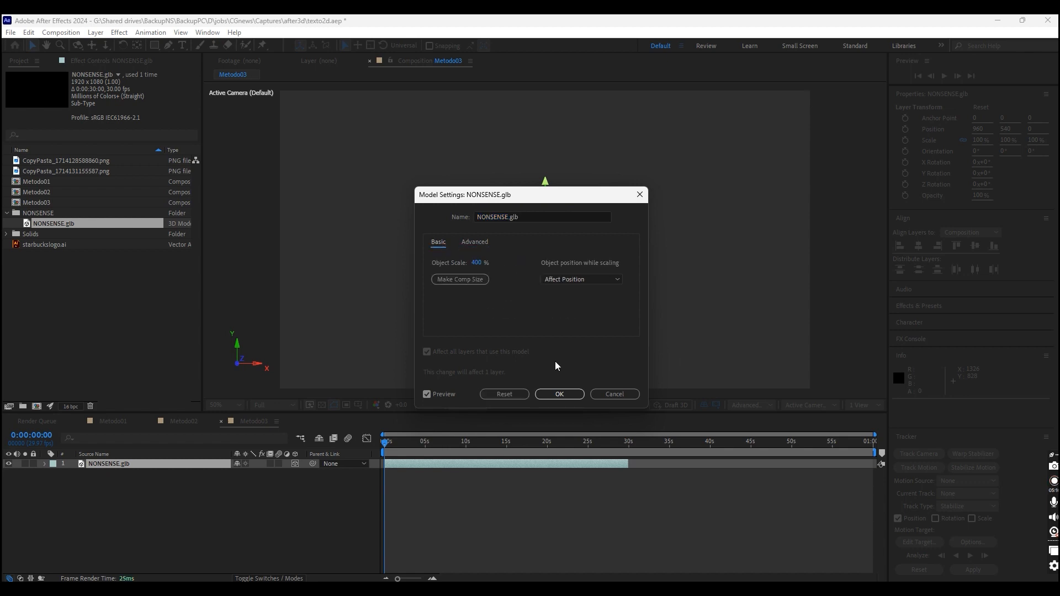
pyautogui.click(559, 394)
pyautogui.click(630, 589)
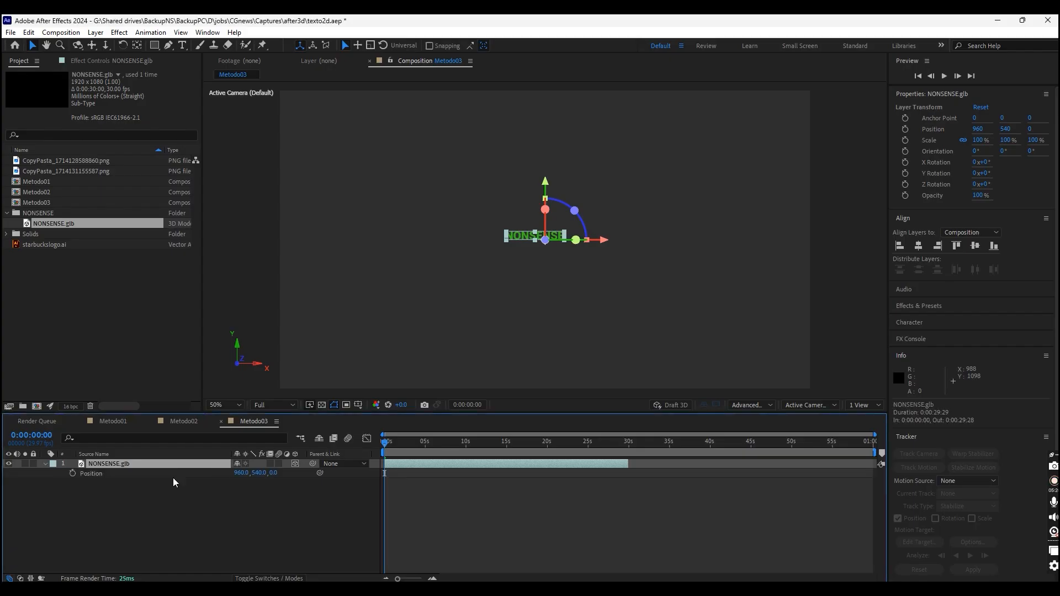
# Move the NONSENSE.glb layer to 1085, 540, -645, scale it to 430 % and set its Y rotation to -8°.
pyautogui.doubleClick(46, 466)
pyautogui.moveTo(257, 491); pyautogui.dragTo(311, 491)
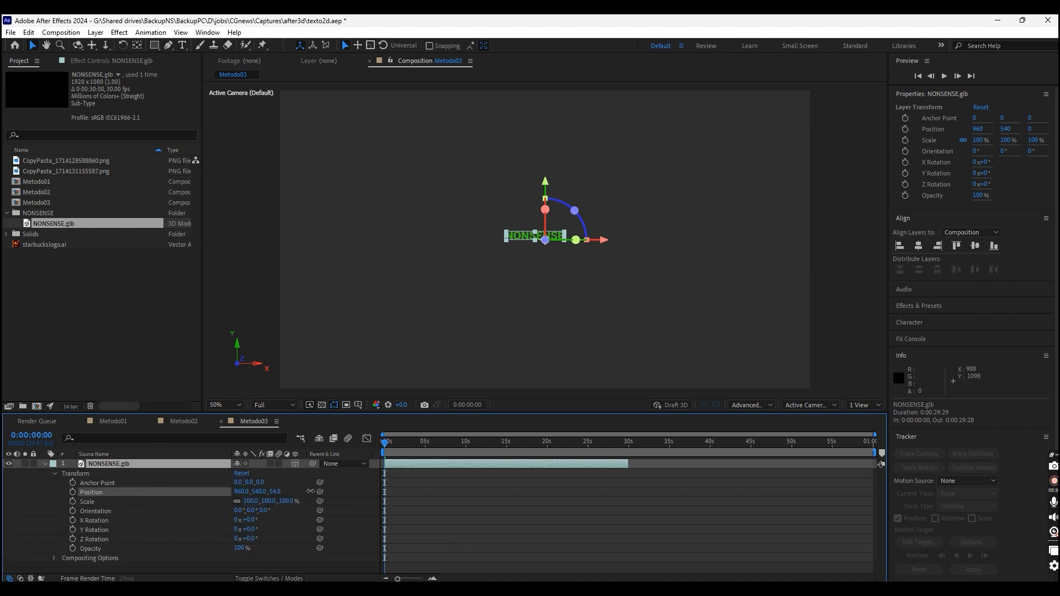
pyautogui.moveTo(0, 490); pyautogui.dragTo(121, 491)
pyautogui.moveTo(286, 507); pyautogui.dragTo(268, 492)
pyautogui.moveTo(247, 530)
pyautogui.mouseDown()
pyautogui.moveTo(169, 536)
pyautogui.moveTo(254, 540)
pyautogui.mouseUp()
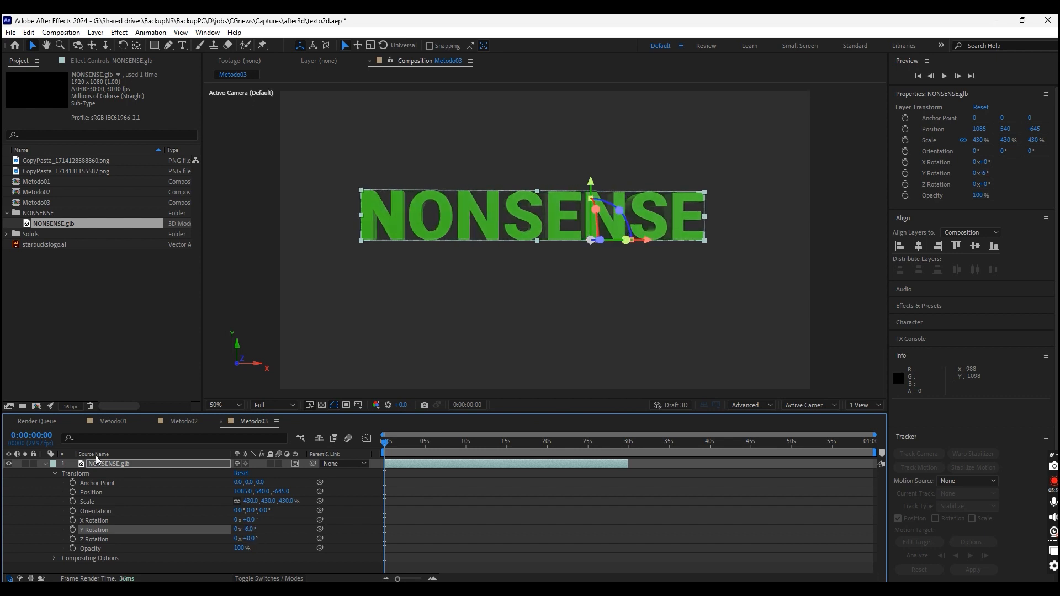
# Create a dark gray 1920 x 1080 px solid in the Metodo03 composition.
pyautogui.click(95, 463)
pyautogui.press('F2')
pyautogui.click(45, 464)
pyautogui.click(111, 463)
pyautogui.click(96, 32)
pyautogui.moveTo(108, 48)
pyautogui.click(290, 57)
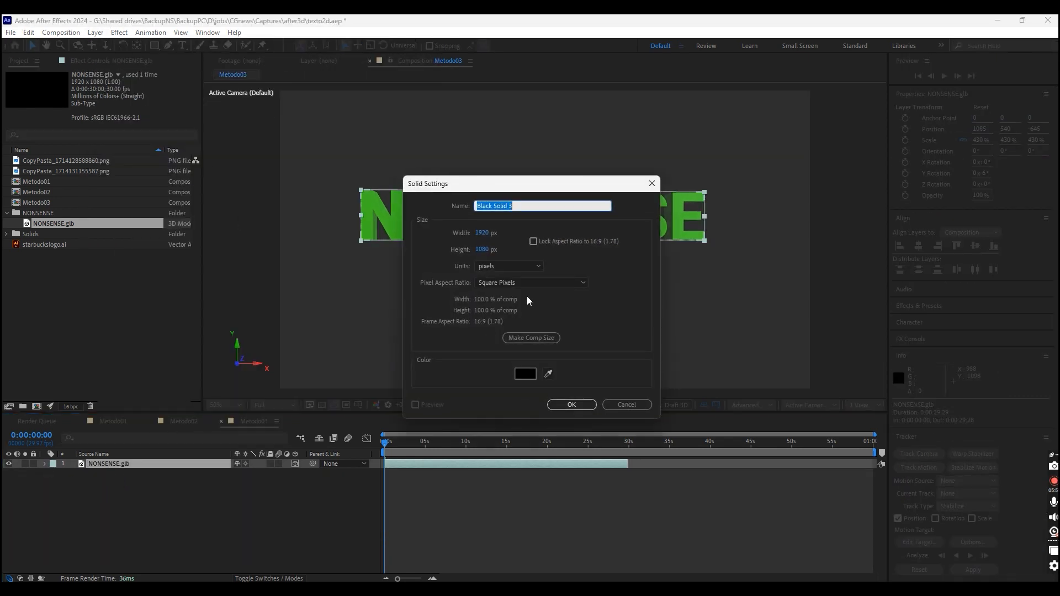
pyautogui.click(524, 379)
pyautogui.moveTo(683, 426); pyautogui.dragTo(644, 484)
pyautogui.click(906, 386)
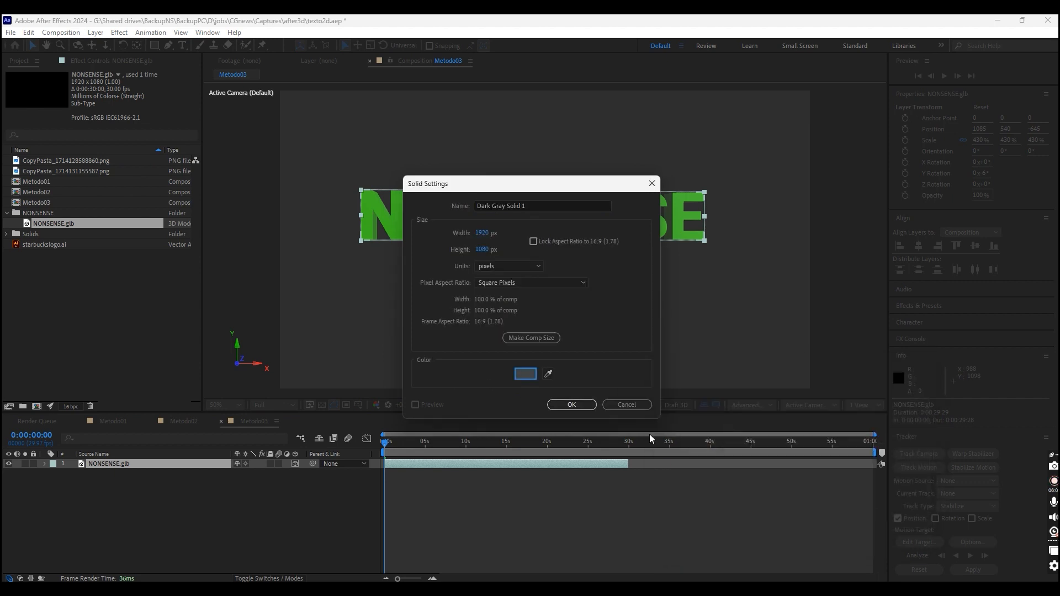
pyautogui.click(574, 404)
# Place the dark gray solid below the NONSENSE.glb layer as a 3D layer and position it at 960, 258, 363.
pyautogui.moveTo(220, 463); pyautogui.dragTo(133, 486)
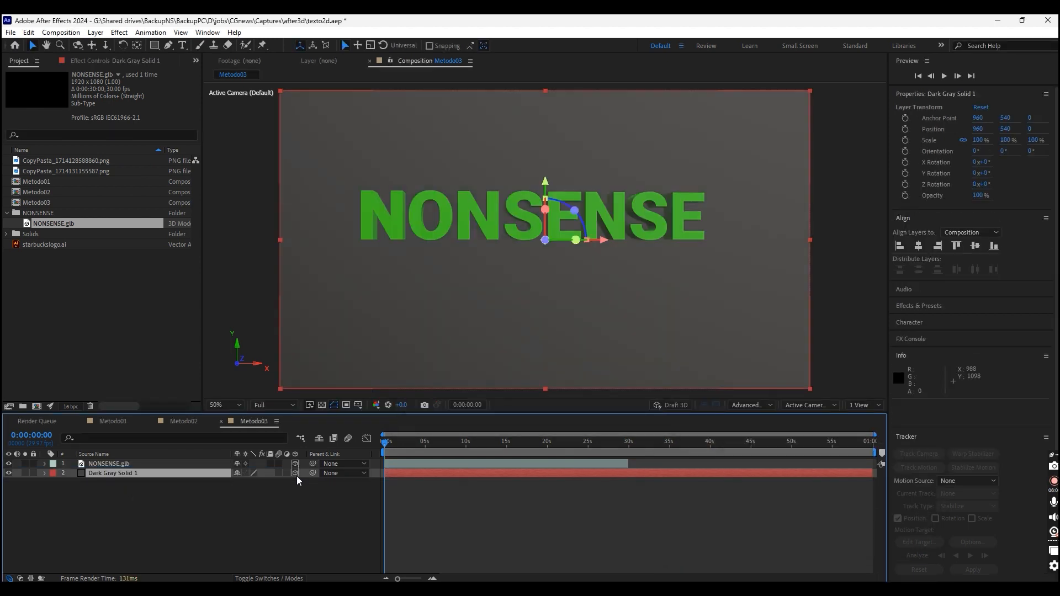
pyautogui.moveTo(261, 486); pyautogui.dragTo(141, 489)
pyautogui.moveTo(272, 482); pyautogui.dragTo(496, 440)
# Add a camera, orbit it to an angled view of the text, and set the gray solid's Z position to -610.
pyautogui.click(96, 33)
pyautogui.moveTo(105, 44)
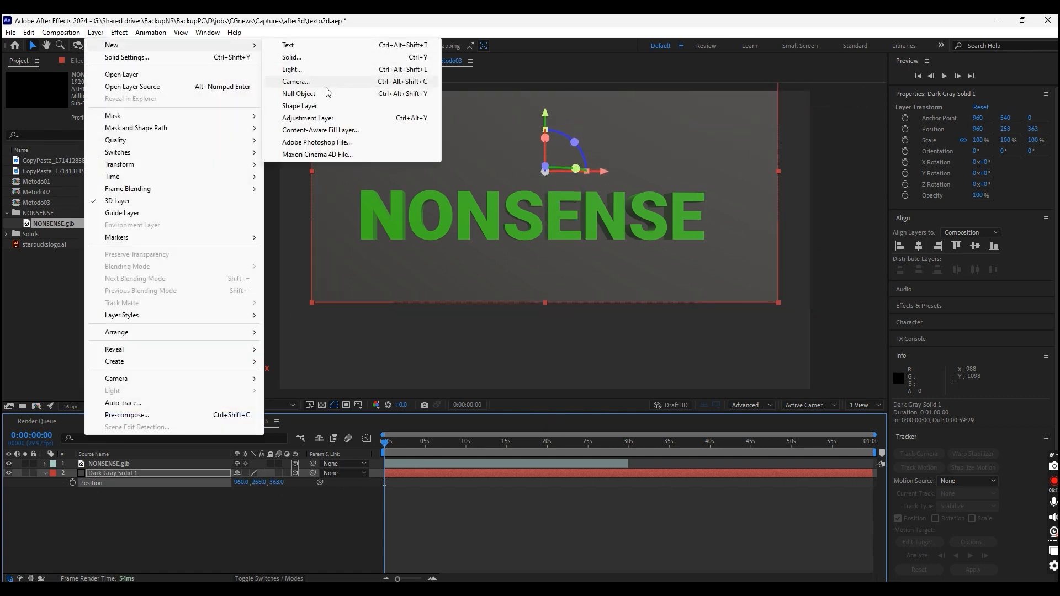
pyautogui.click(312, 80)
pyautogui.click(640, 423)
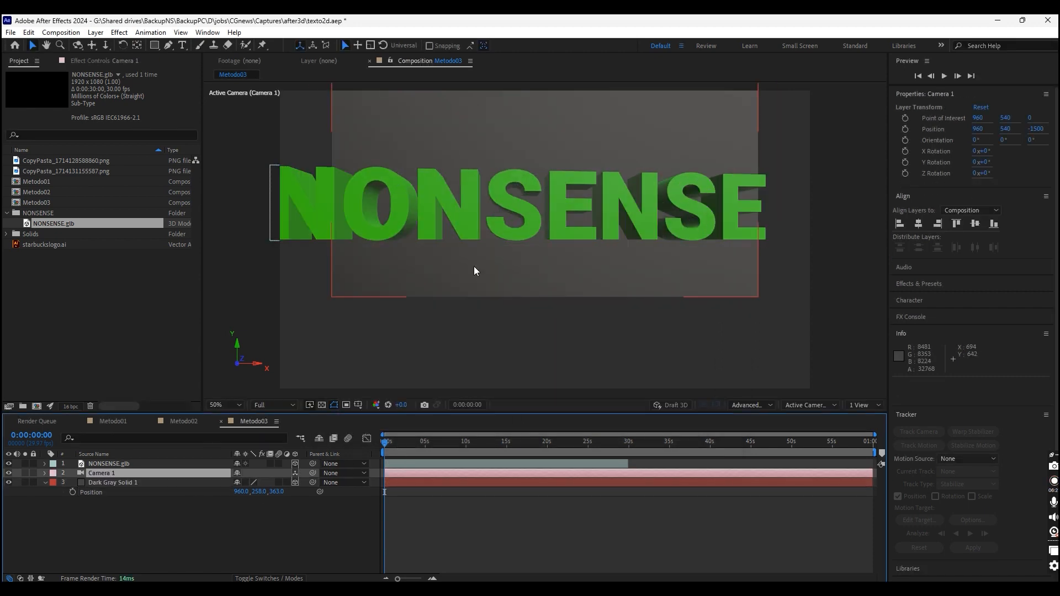
pyautogui.moveTo(497, 217); pyautogui.dragTo(479, 314)
pyautogui.press('3')
pyautogui.press('2')
pyautogui.moveTo(516, 178); pyautogui.dragTo(538, 243)
# Add a point light to the composition and set its Z position to -1296.7.
pyautogui.click(95, 32)
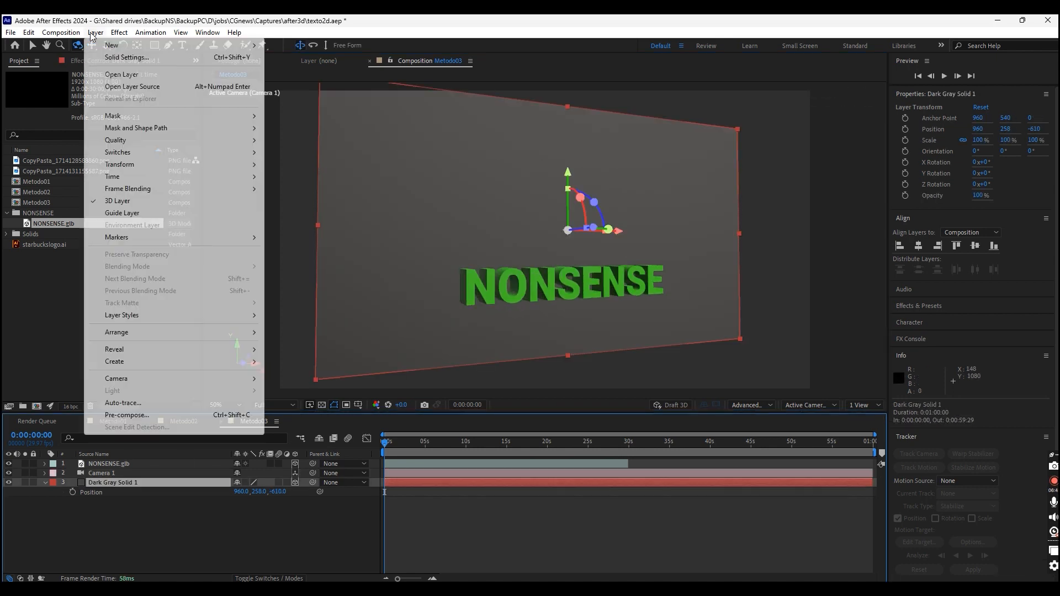
pyautogui.moveTo(111, 45)
pyautogui.click(298, 69)
pyautogui.click(535, 202)
pyautogui.click(536, 238)
pyautogui.click(533, 437)
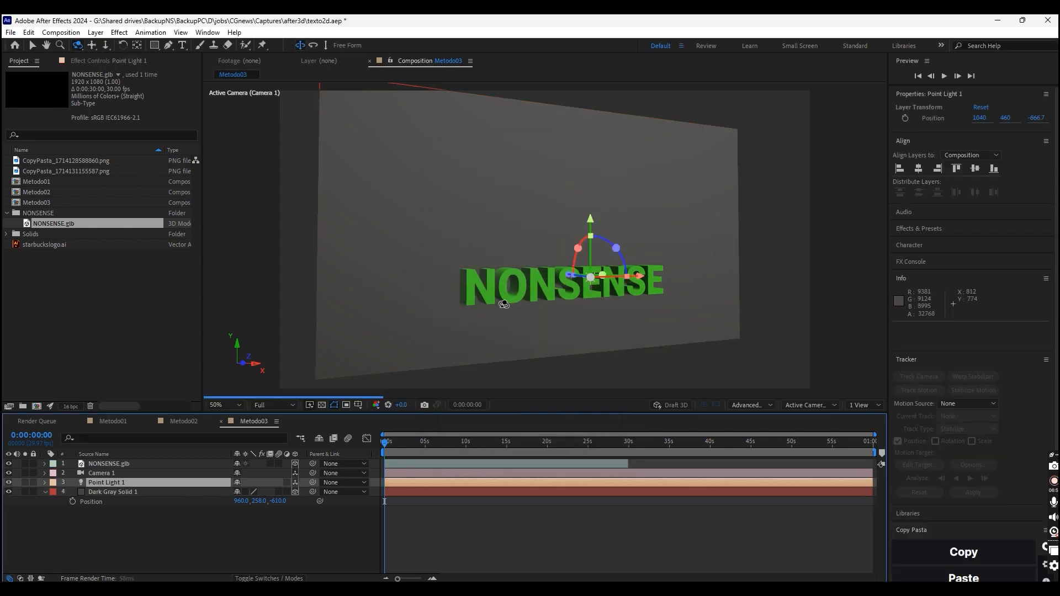
pyautogui.press('v')
pyautogui.press('p')
pyautogui.moveTo(288, 492); pyautogui.dragTo(6, 456)
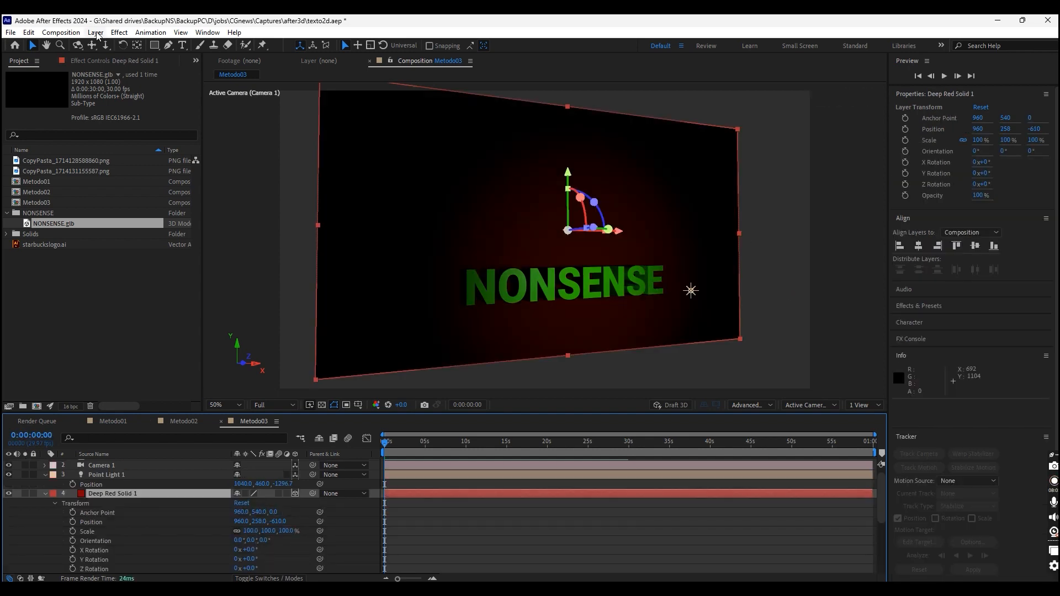
# Change the background solid's color to the light red E17E7E.
pyautogui.hotkey('ctrl', 'shift', 'y')
pyautogui.click(526, 361)
pyautogui.click(725, 396)
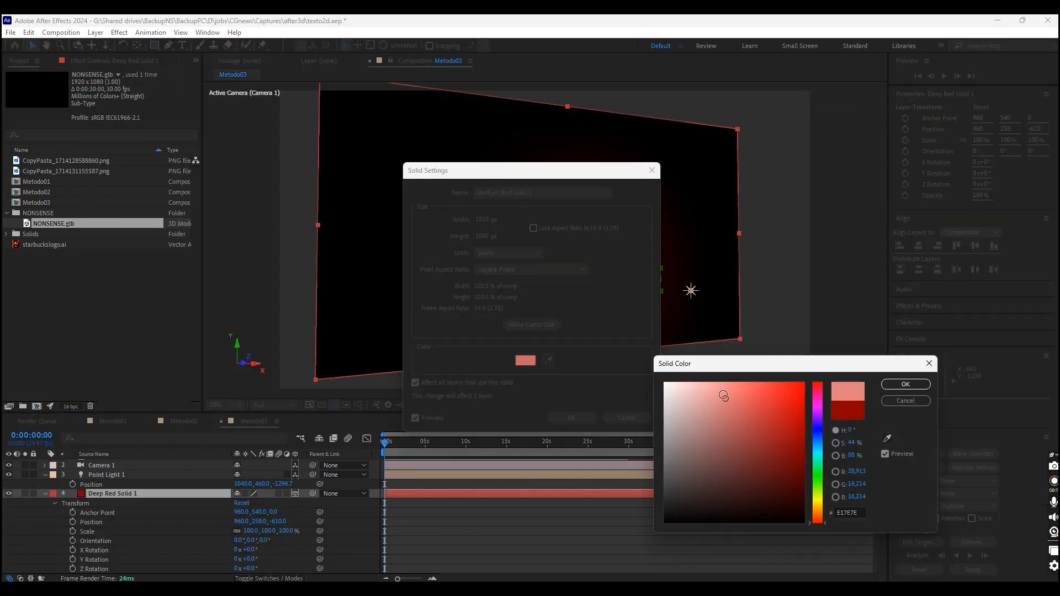
pyautogui.click(902, 384)
pyautogui.click(572, 417)
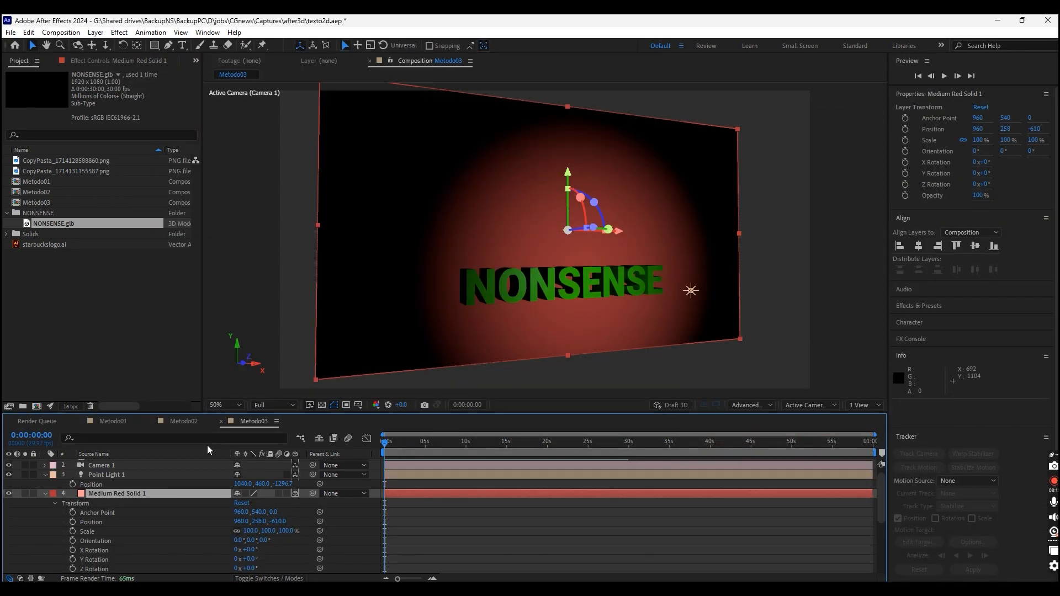
# Move the point light beside the end of the text, to about 960.8, 510, -1296.7.
pyautogui.click(108, 474)
pyautogui.moveTo(694, 232)
pyautogui.mouseDown()
pyautogui.moveTo(691, 309)
pyautogui.moveTo(691, 226)
pyautogui.mouseUp()
pyautogui.moveTo(736, 293); pyautogui.dragTo(679, 301)
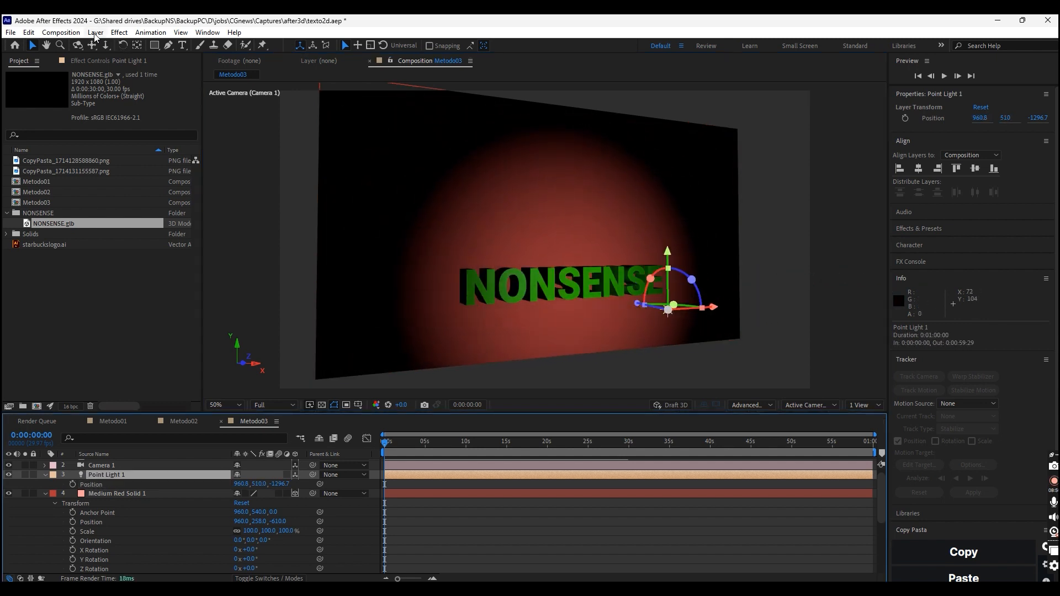
# Add an environment light with shadows cast to the composition.
pyautogui.click(95, 32)
pyautogui.moveTo(138, 44)
pyautogui.click(292, 69)
pyautogui.click(541, 202)
pyautogui.click(535, 262)
pyautogui.click(537, 436)
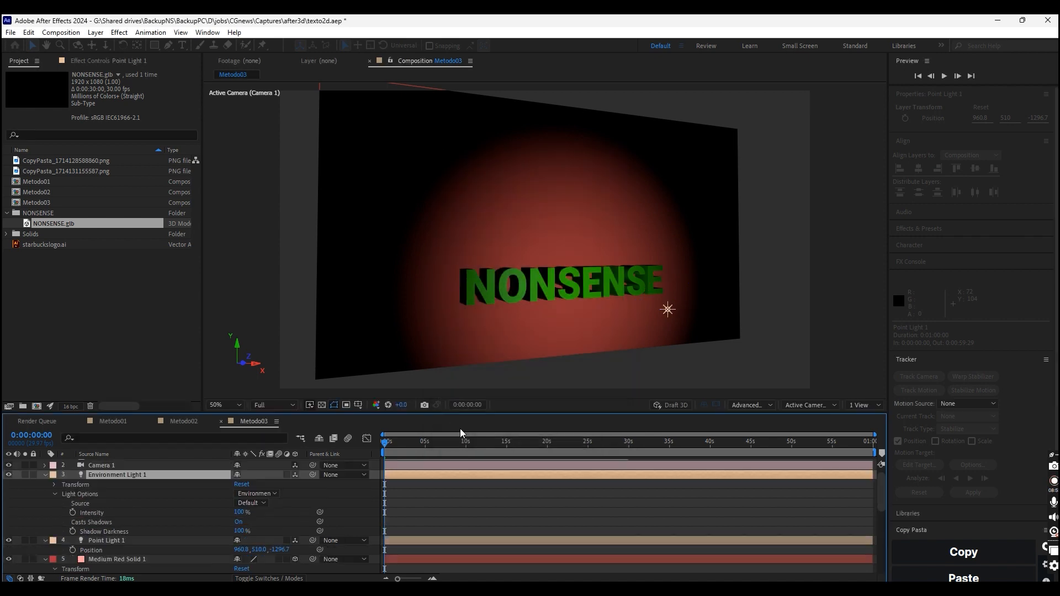
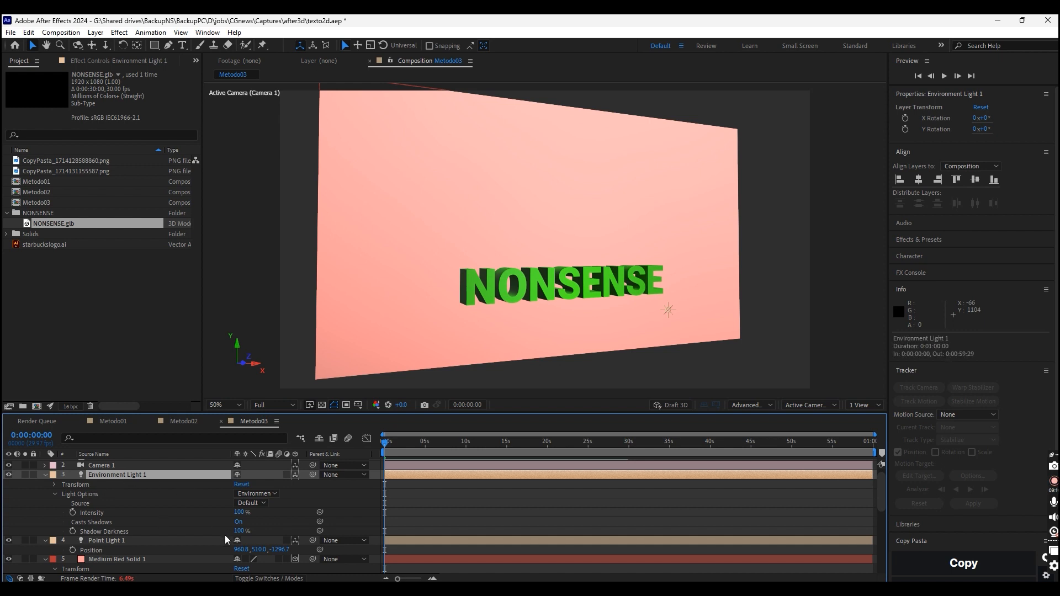
# Set the environment light's intensity to 28 %, its X rotation to 103° and its Y rotation to 9°.
pyautogui.moveTo(240, 516); pyautogui.dragTo(180, 491)
pyautogui.click(107, 478)
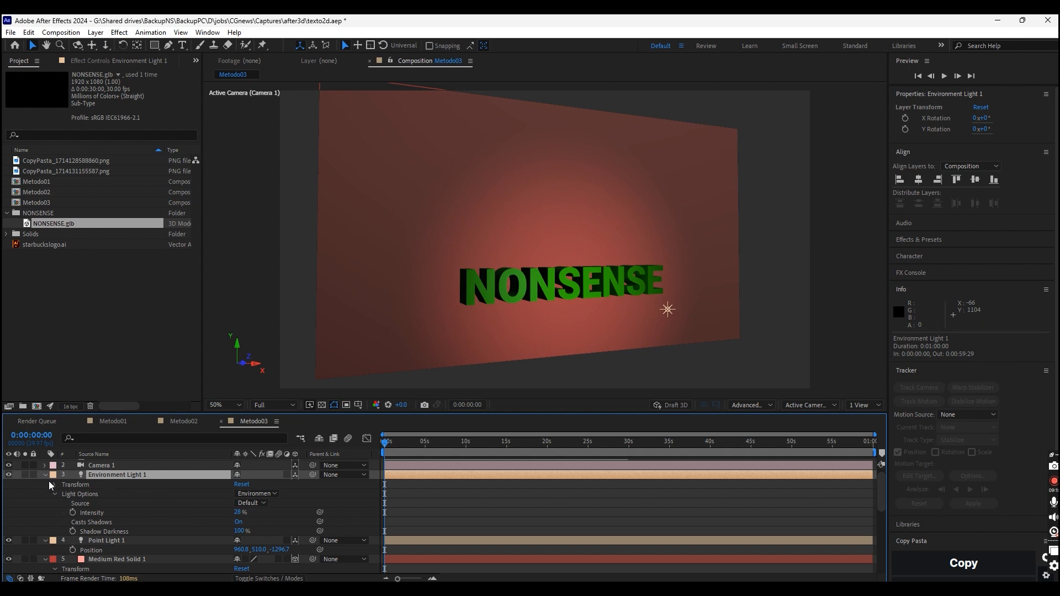
pyautogui.click(55, 484)
pyautogui.moveTo(247, 493); pyautogui.dragTo(331, 507)
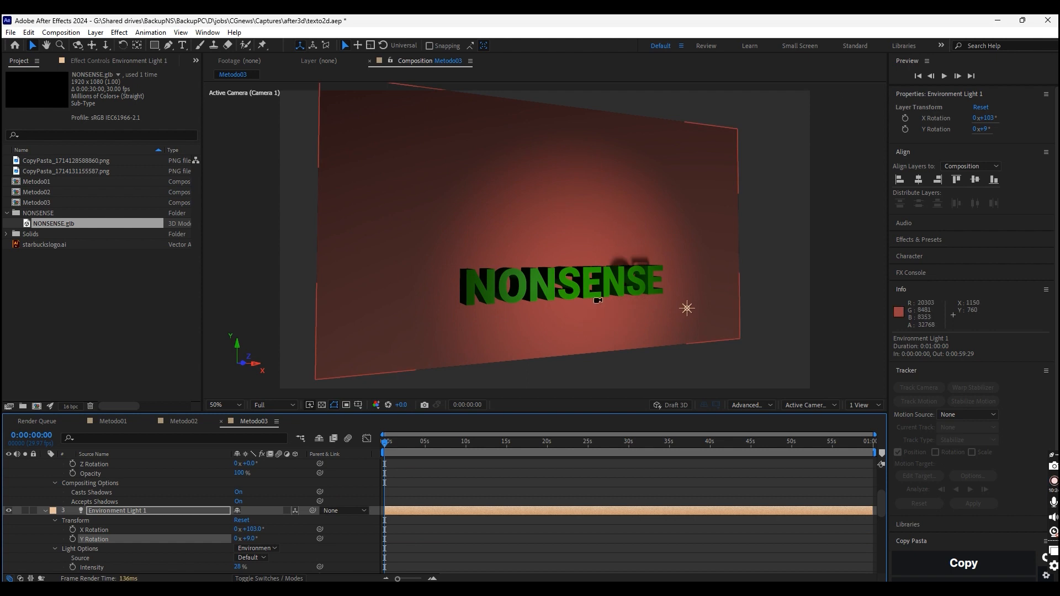
pyautogui.moveTo(596, 299); pyautogui.dragTo(625, 194)
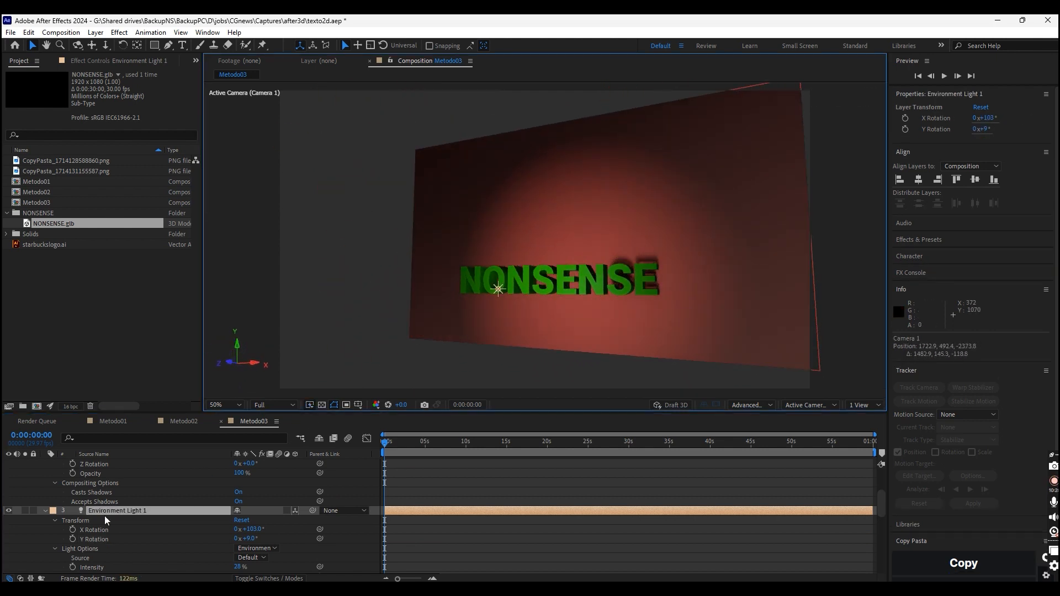
# Delete the red background solid and the spot light from the Metodo03 composition.
pyautogui.scroll(2, 111, 513)
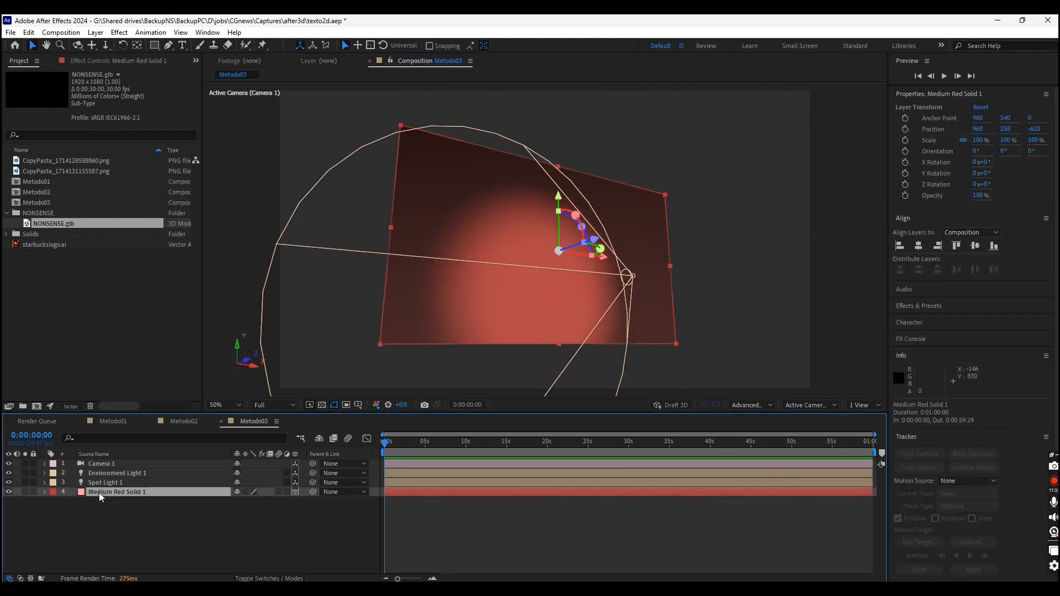
pyautogui.press('Delete')
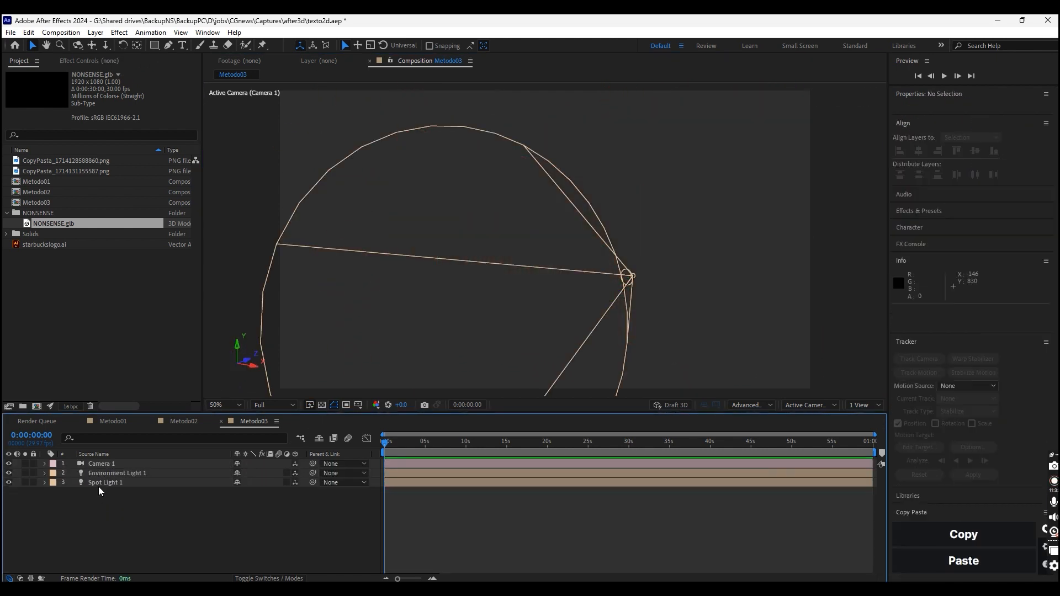
pyautogui.click(133, 482)
pyautogui.press('Delete')
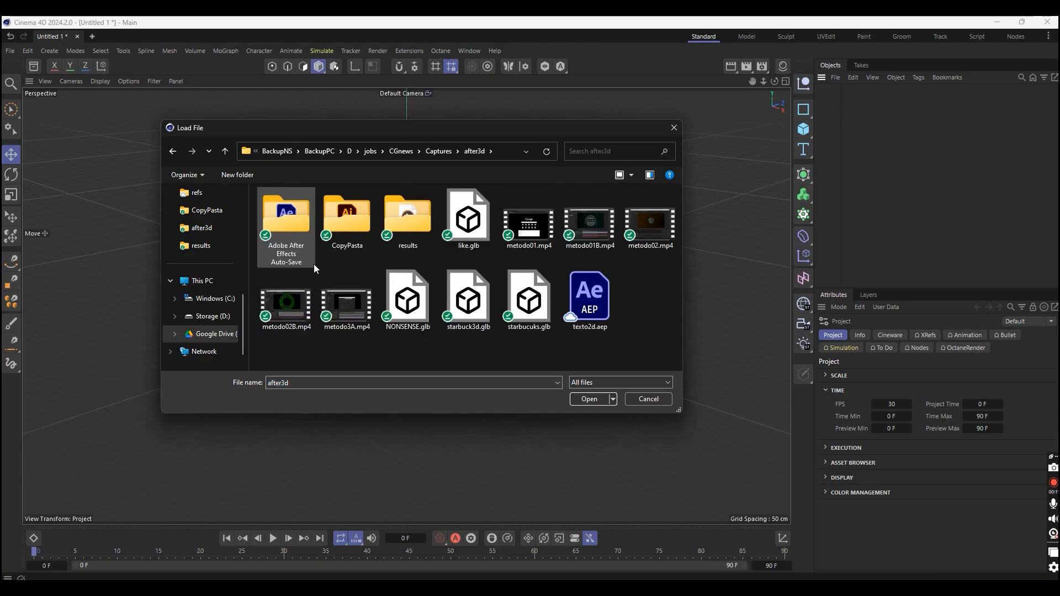
# In Cinema 4D, import starbuckslogo.ai as a vector object with a scale of 20 centimeters.
pyautogui.doubleClick(347, 215)
pyautogui.click(406, 216)
pyautogui.click(585, 399)
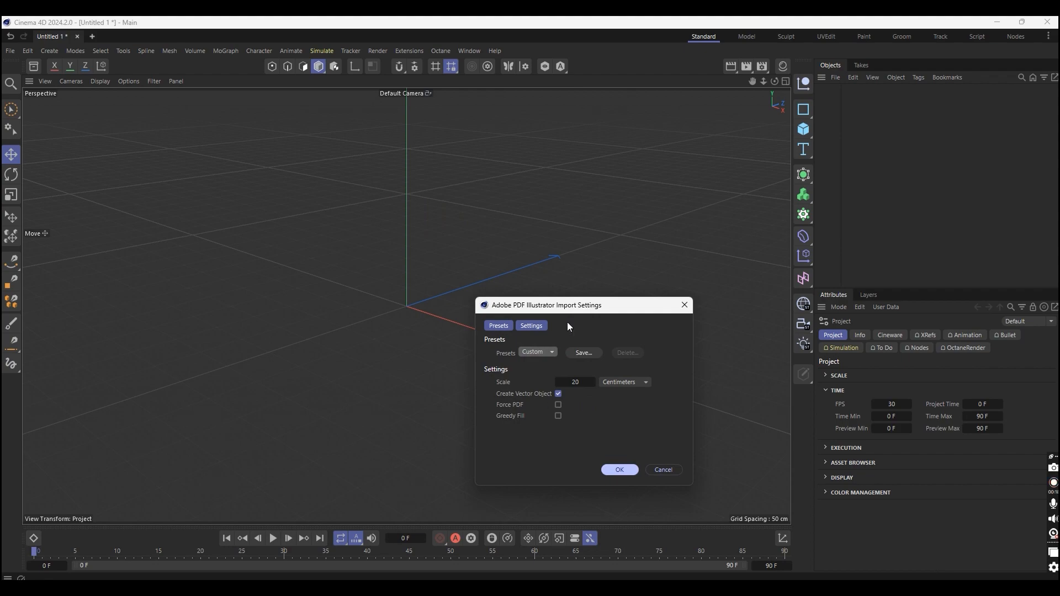
pyautogui.click(617, 469)
# Set the imported logo's extrude depth to 26 cm.
pyautogui.scroll(-6, 365, 280)
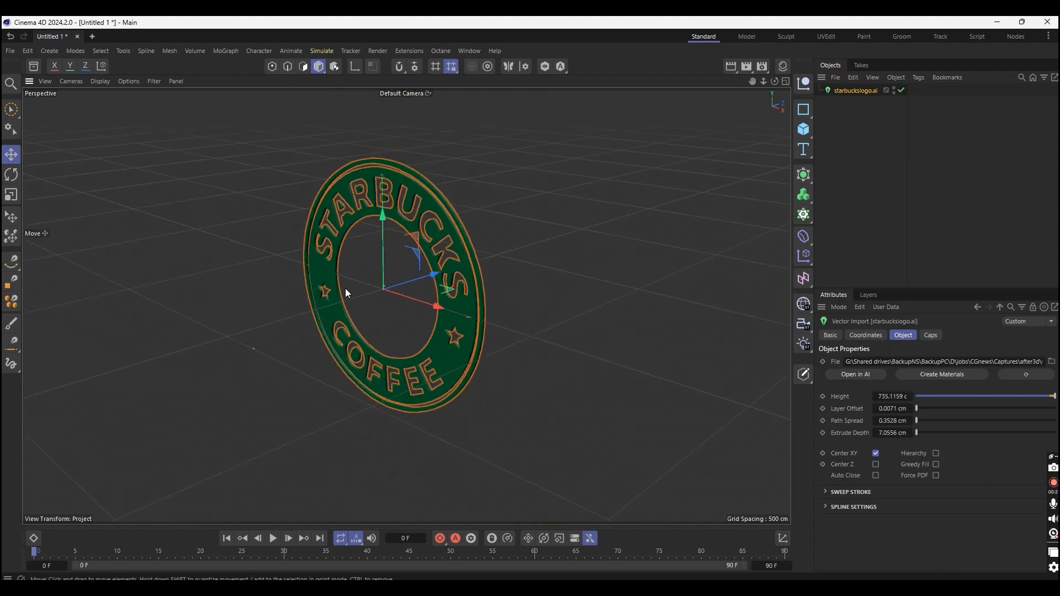
pyautogui.moveTo(322, 293); pyautogui.dragTo(433, 260)
pyautogui.scroll(3, 407, 305)
pyautogui.moveTo(407, 306)
pyautogui.mouseDown()
pyautogui.moveTo(381, 303)
pyautogui.moveTo(394, 305)
pyautogui.mouseUp()
pyautogui.moveTo(914, 434); pyautogui.dragTo(919, 433)
pyautogui.moveTo(405, 304); pyautogui.dragTo(310, 277)
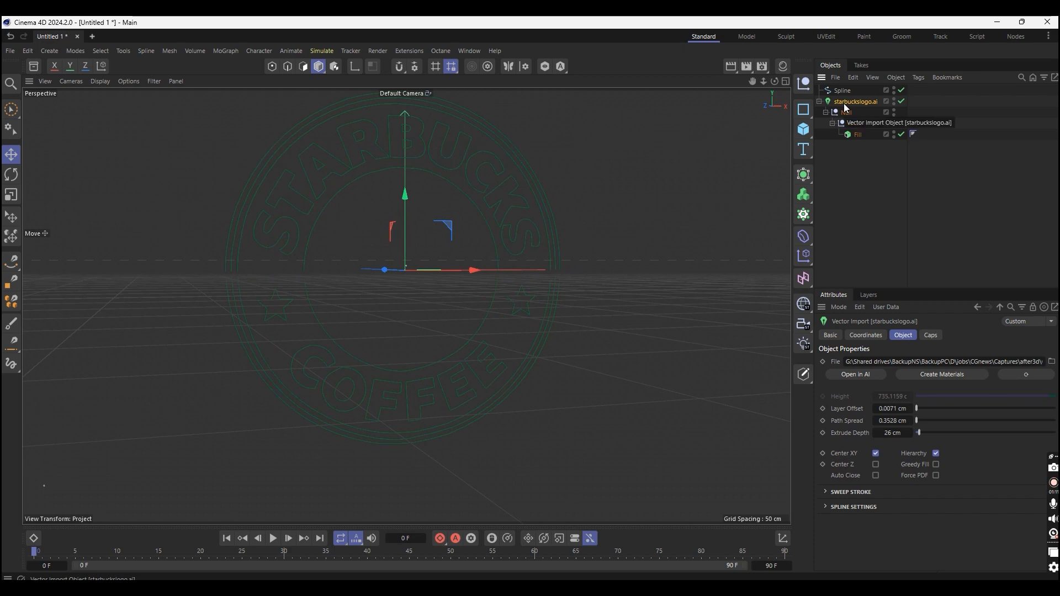
# Delete the starbuckslogo.ai vector import object and place the remaining logo spline inside a new Extrude generator.
pyautogui.press('Delete')
pyautogui.moveTo(442, 265); pyautogui.dragTo(770, 120)
pyautogui.click(803, 182)
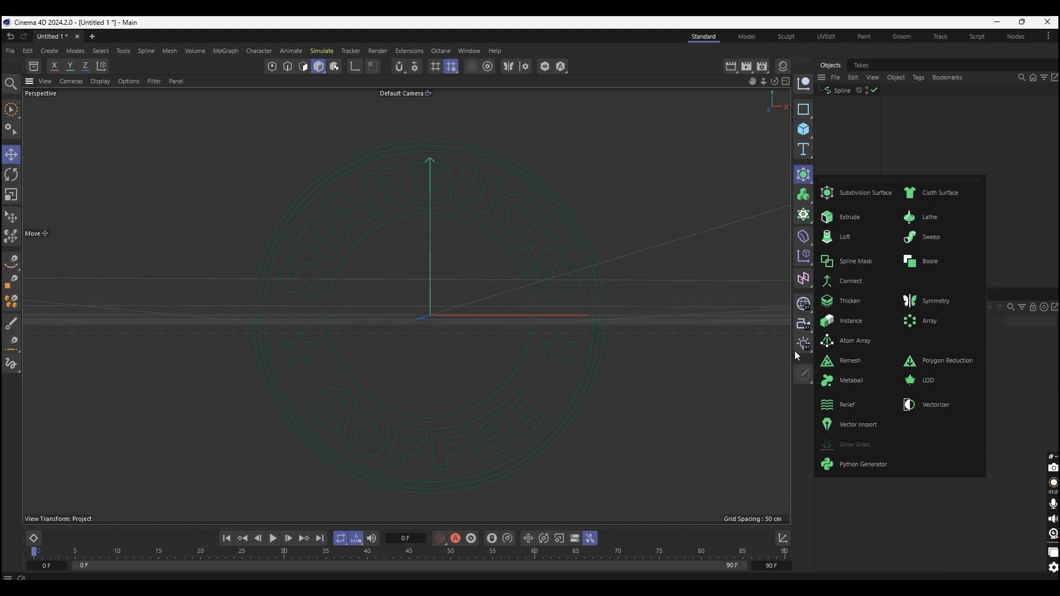
pyautogui.click(840, 220)
pyautogui.moveTo(836, 102); pyautogui.dragTo(846, 89)
pyautogui.moveTo(408, 309); pyautogui.dragTo(364, 326)
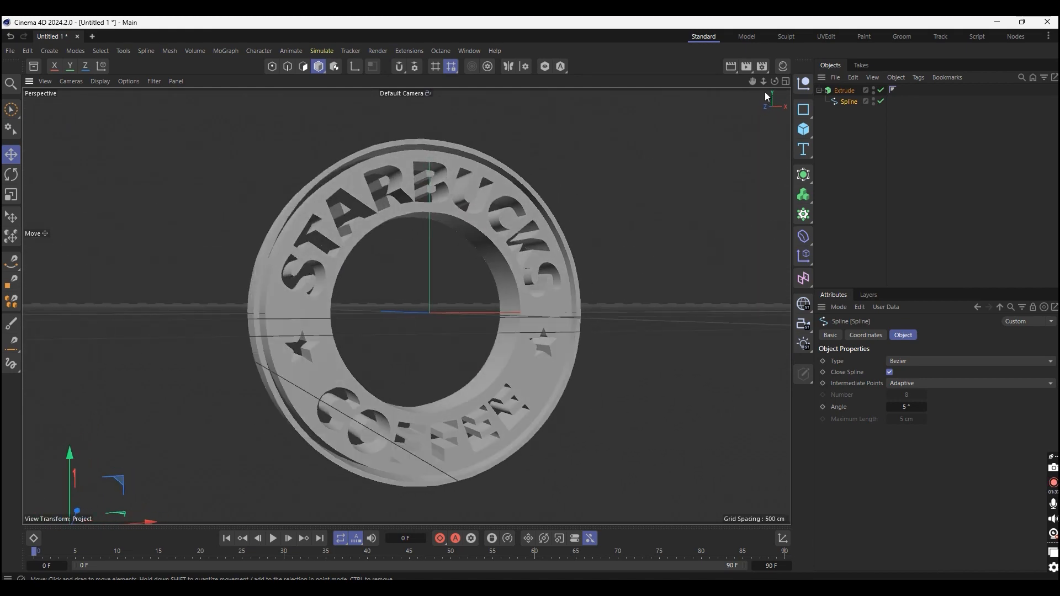
# Create a new PBR material and apply it to the Extrude object of the logo.
pyautogui.click(783, 66)
pyautogui.click(782, 66)
pyautogui.click(782, 66)
pyautogui.click(647, 82)
pyautogui.moveTo(674, 113)
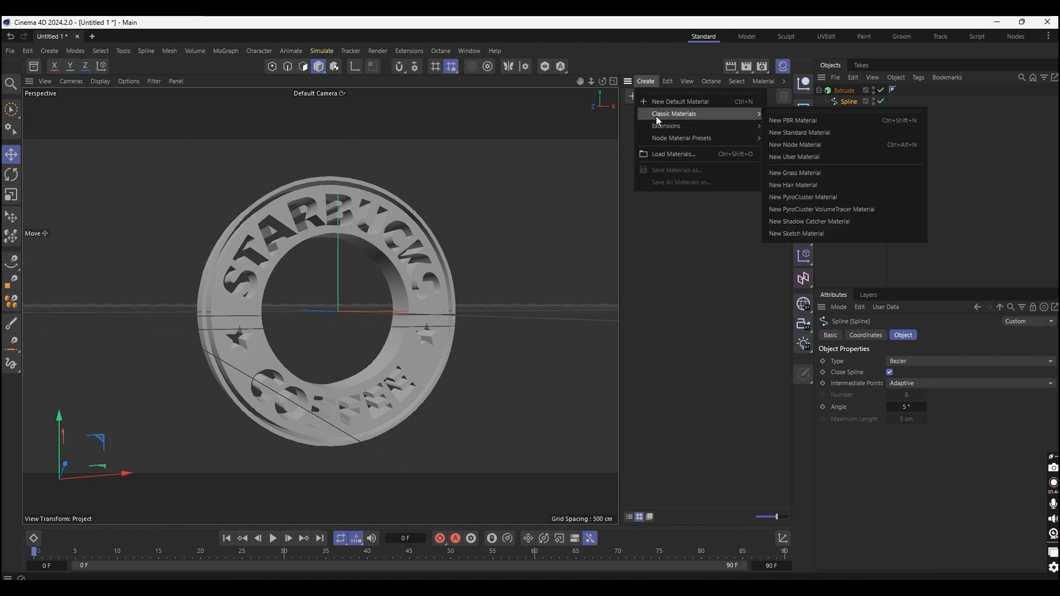
pyautogui.click(776, 117)
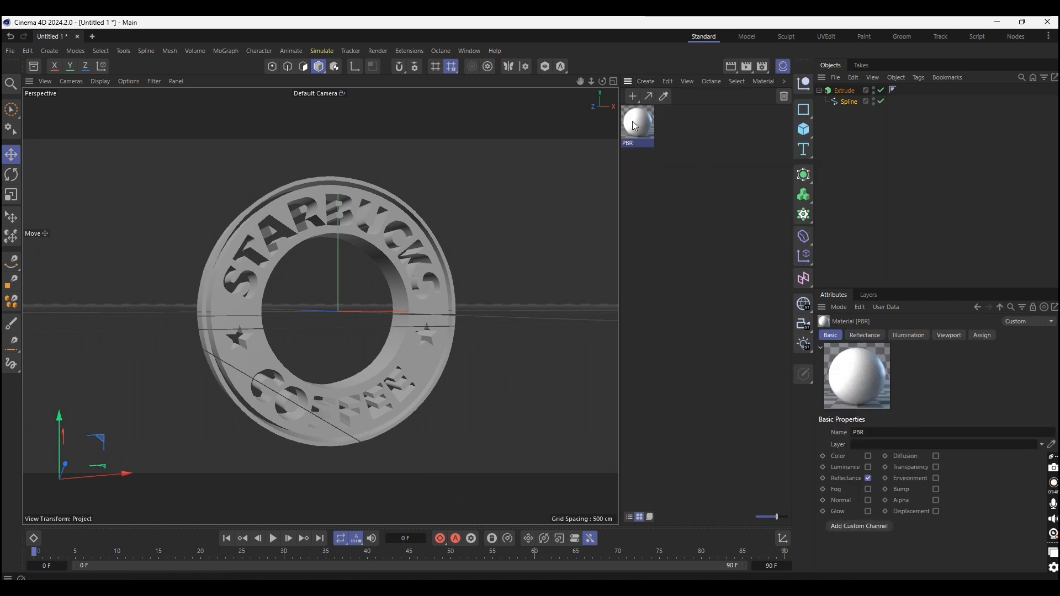
pyautogui.moveTo(849, 94); pyautogui.dragTo(849, 91)
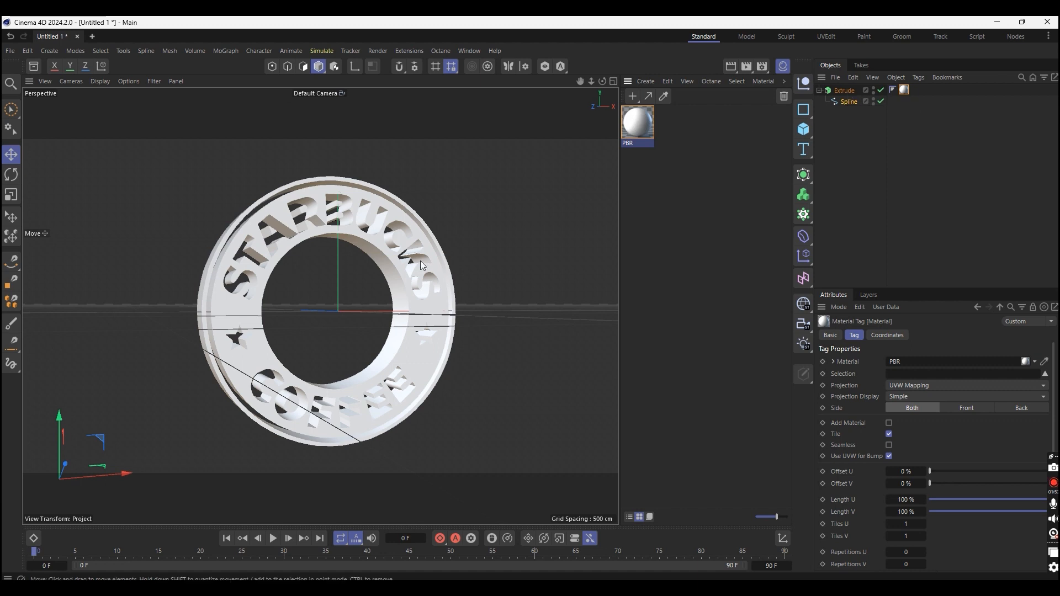
# Set the PBR material's Default Diffuse layer colour to dark green in its Reflectance channel, keeping the brightness at 100%.
pyautogui.doubleClick(639, 129)
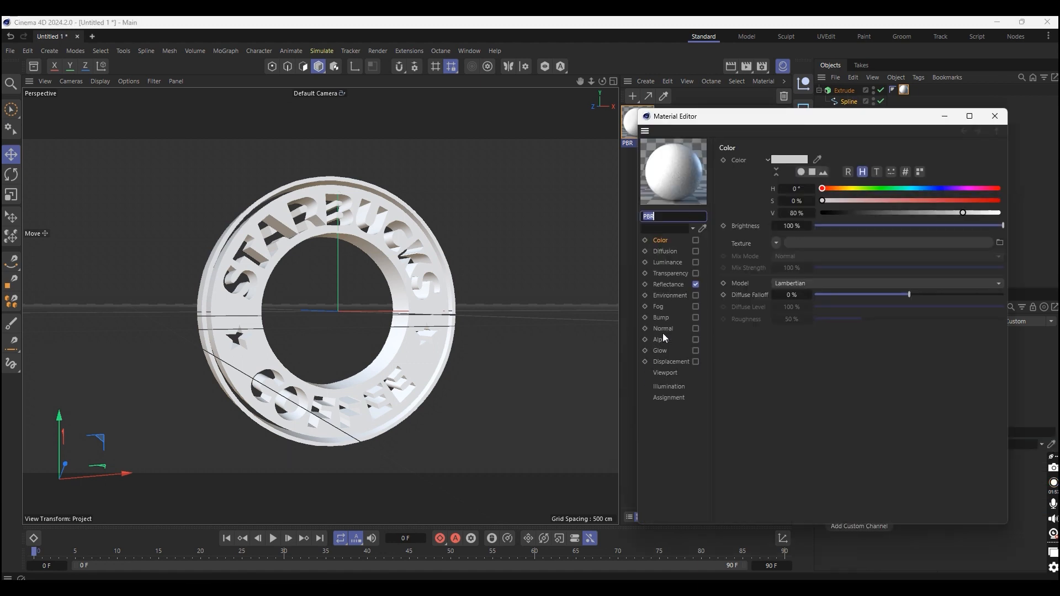
pyautogui.click(668, 285)
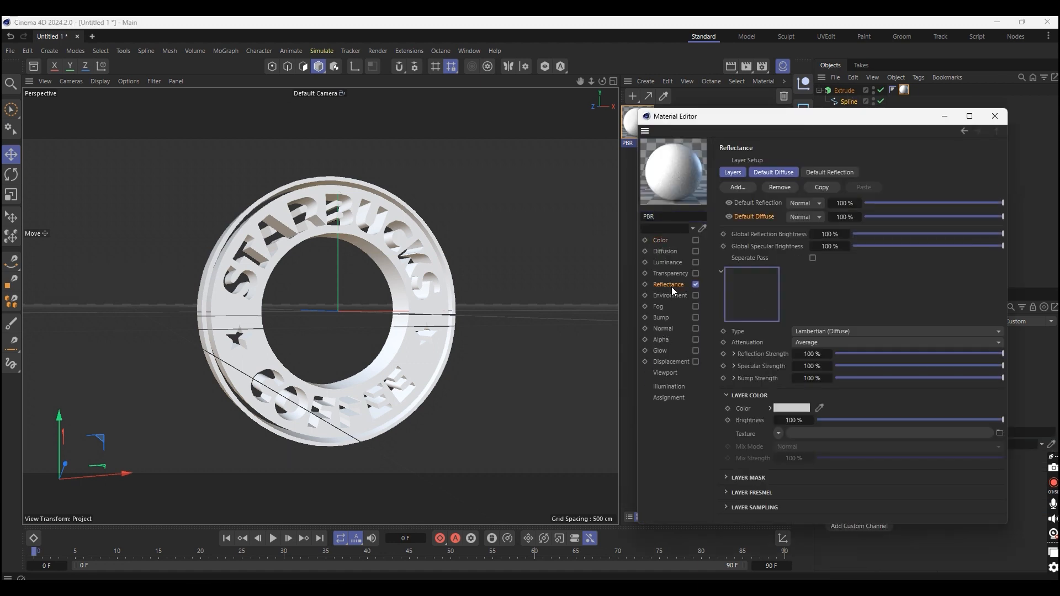
pyautogui.click(791, 407)
pyautogui.click(846, 510)
pyautogui.moveTo(756, 494); pyautogui.dragTo(759, 519)
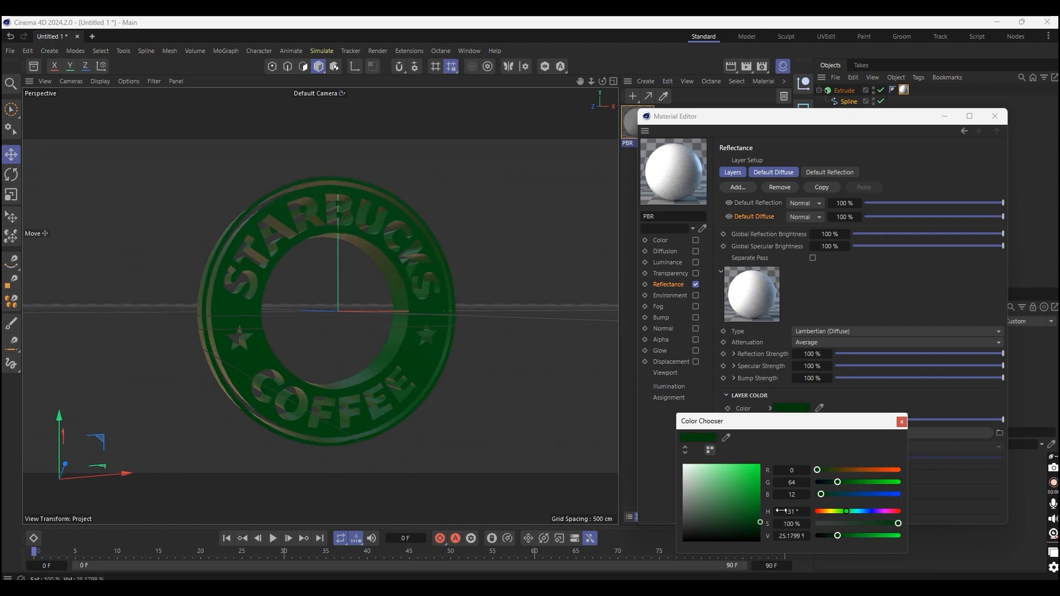
pyautogui.moveTo(430, 349); pyautogui.dragTo(620, 340)
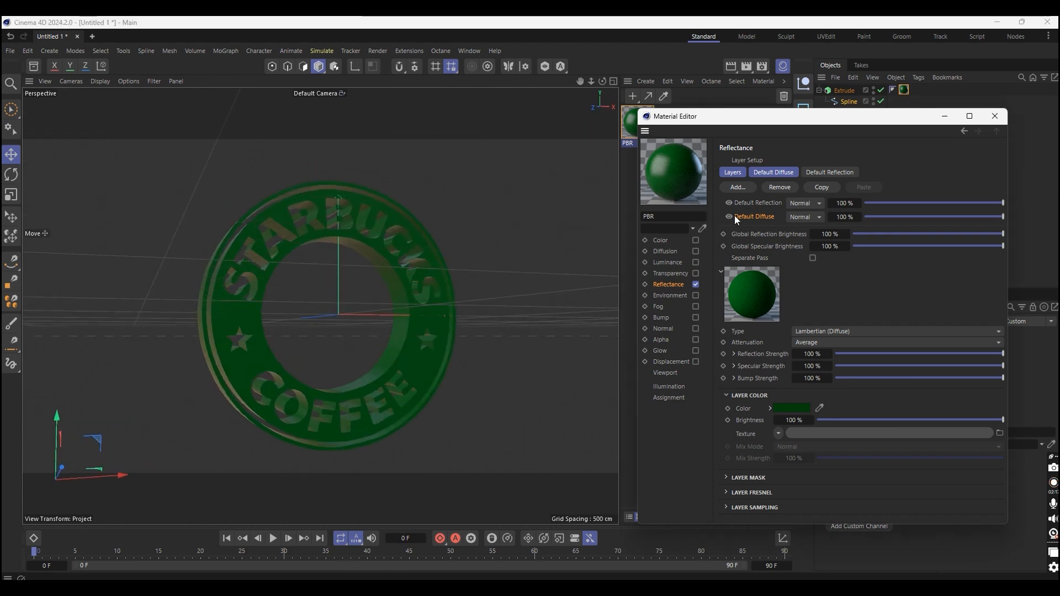
pyautogui.click(753, 205)
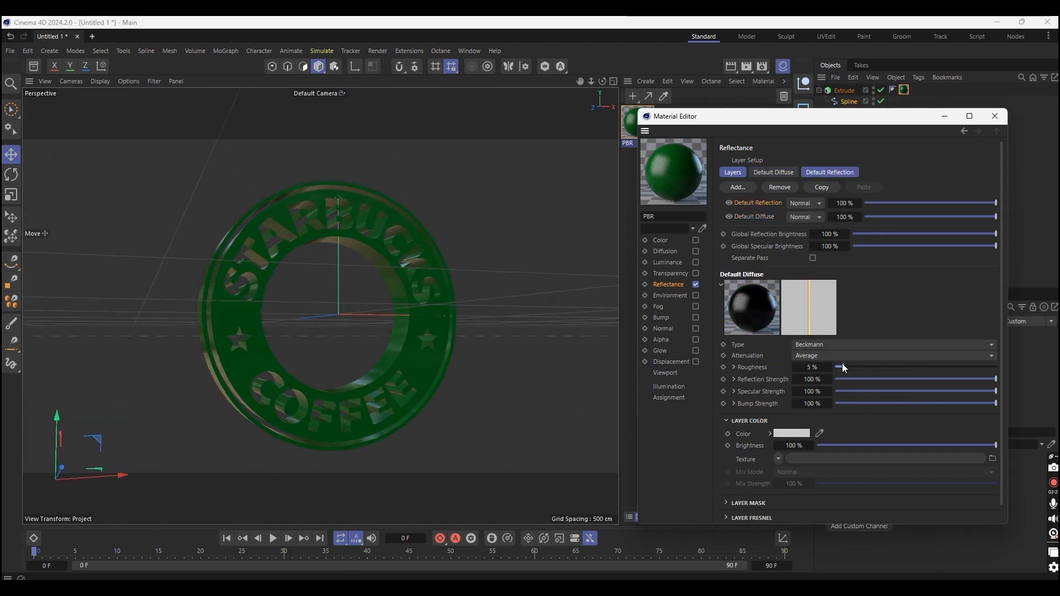
pyautogui.click(759, 217)
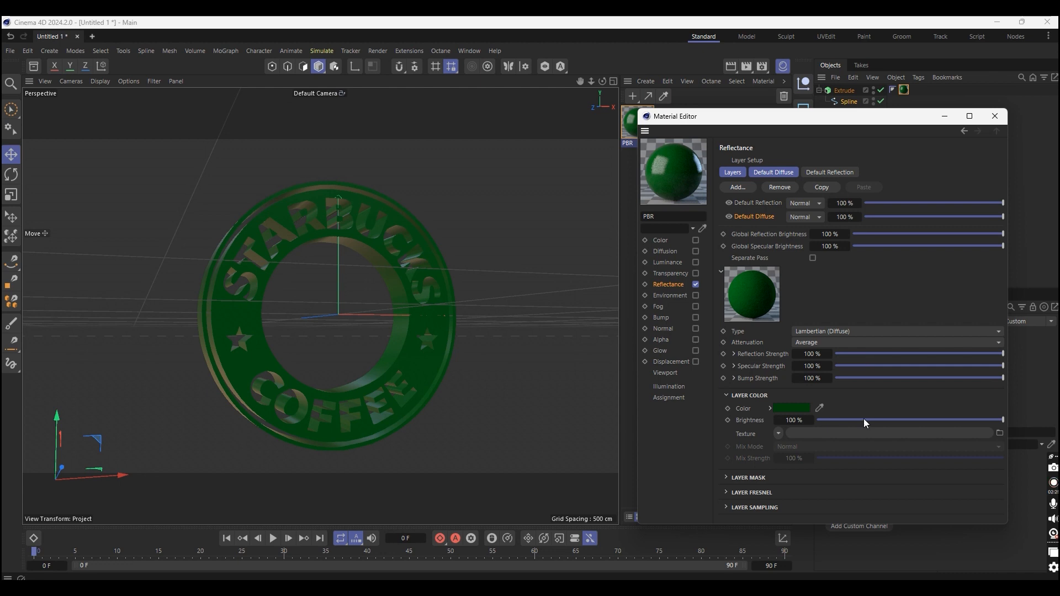
pyautogui.moveTo(933, 421); pyautogui.dragTo(1004, 420)
pyautogui.click(822, 174)
pyautogui.click(783, 173)
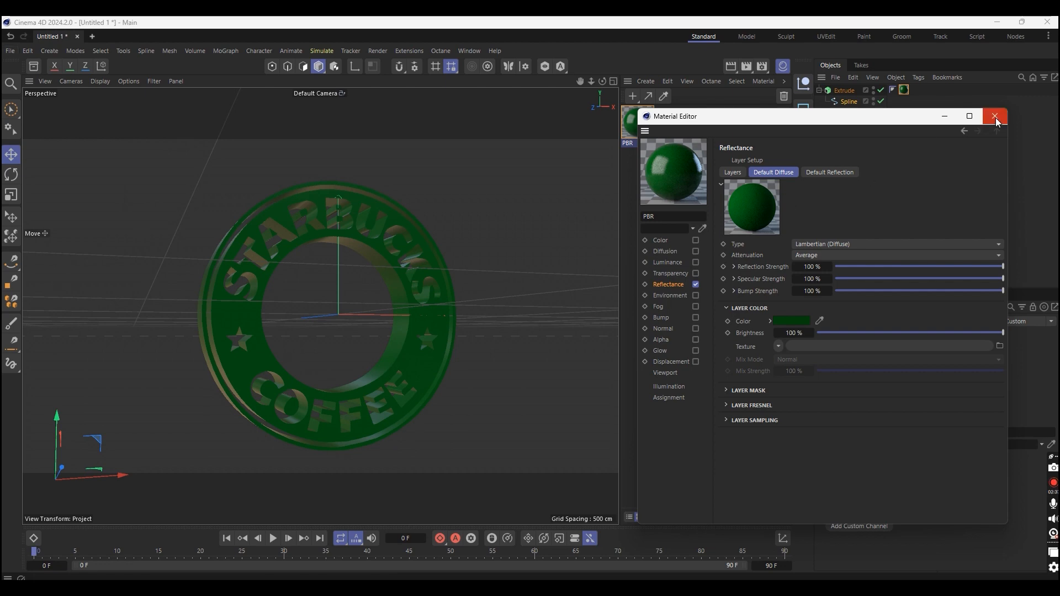
# Export the green logo in glTF format, replacing the existing starbuck3d.glb file.
pyautogui.click(15, 51)
pyautogui.moveTo(55, 313)
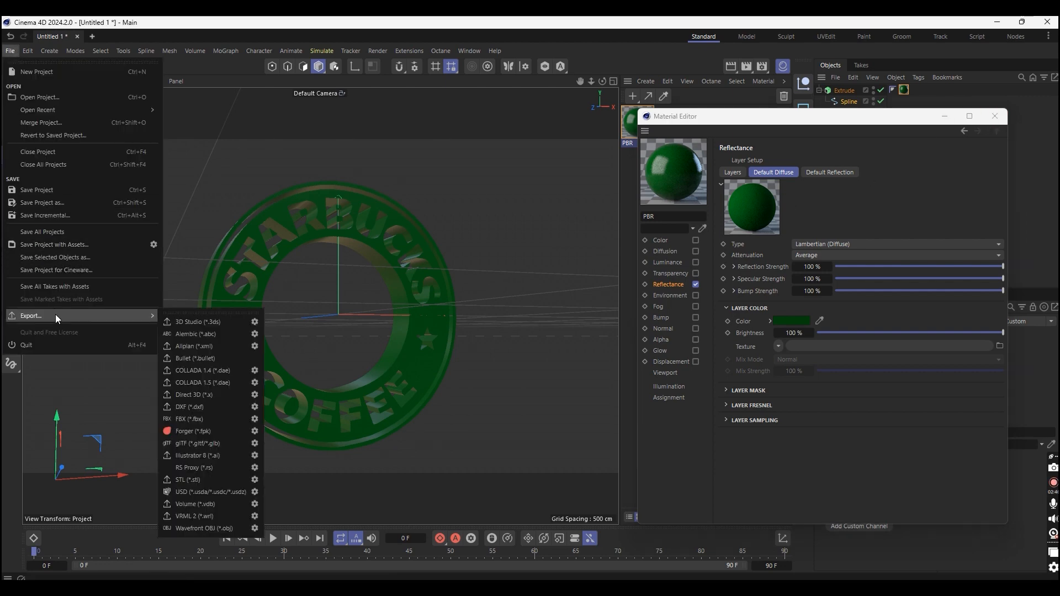
pyautogui.click(184, 443)
pyautogui.press('Return')
pyautogui.click(549, 305)
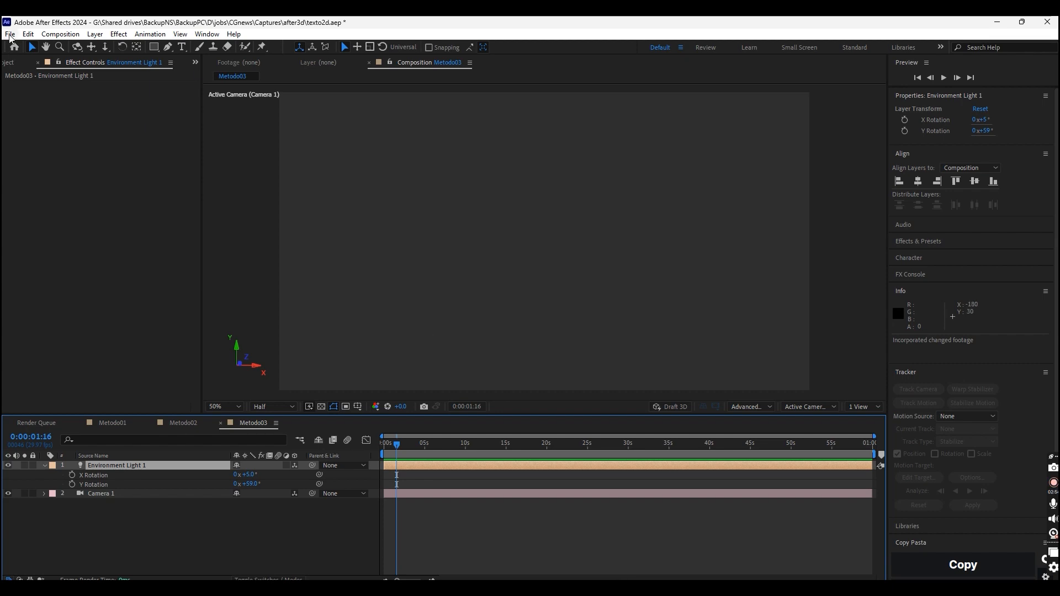
# In After Effects, import starbuck3d.glb into the Metodo03 composition and shift its layer to start at the beginning of the timeline.
pyautogui.click(10, 34)
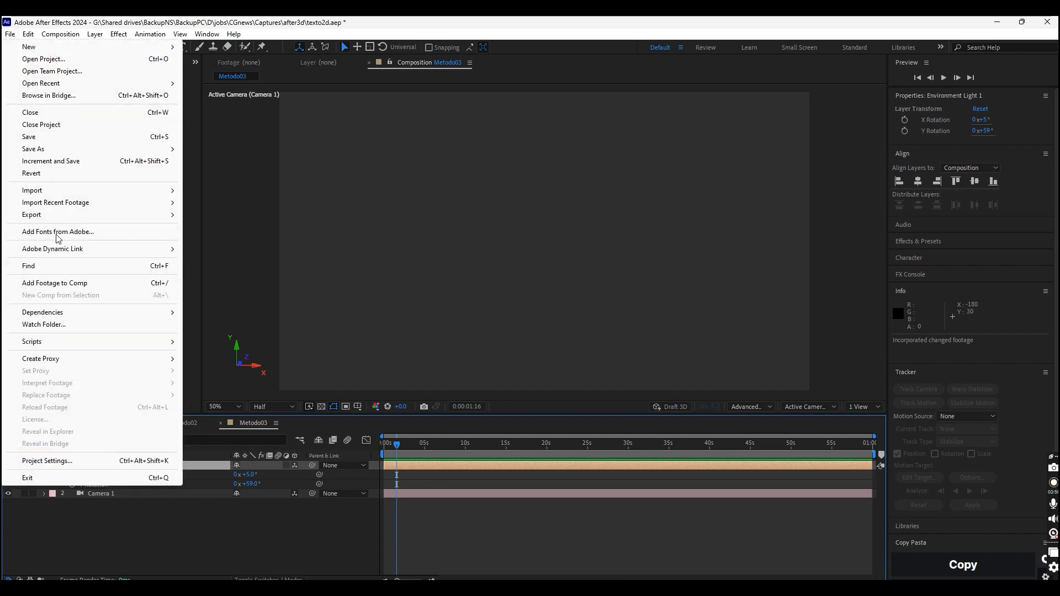
pyautogui.moveTo(57, 191)
pyautogui.click(219, 191)
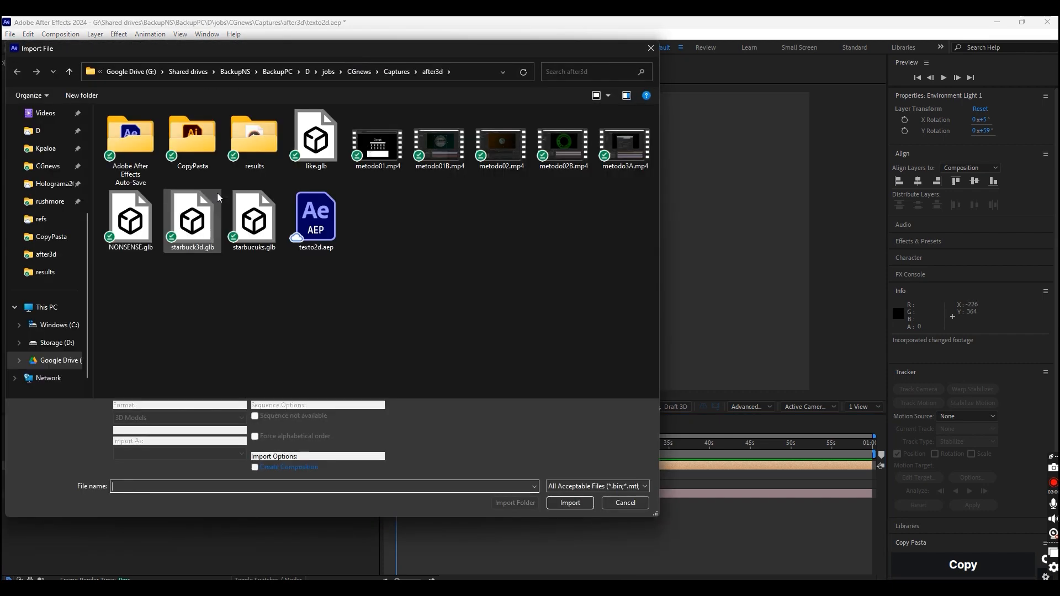
pyautogui.doubleClick(186, 224)
pyautogui.moveTo(150, 459); pyautogui.dragTo(149, 468)
pyautogui.click(558, 396)
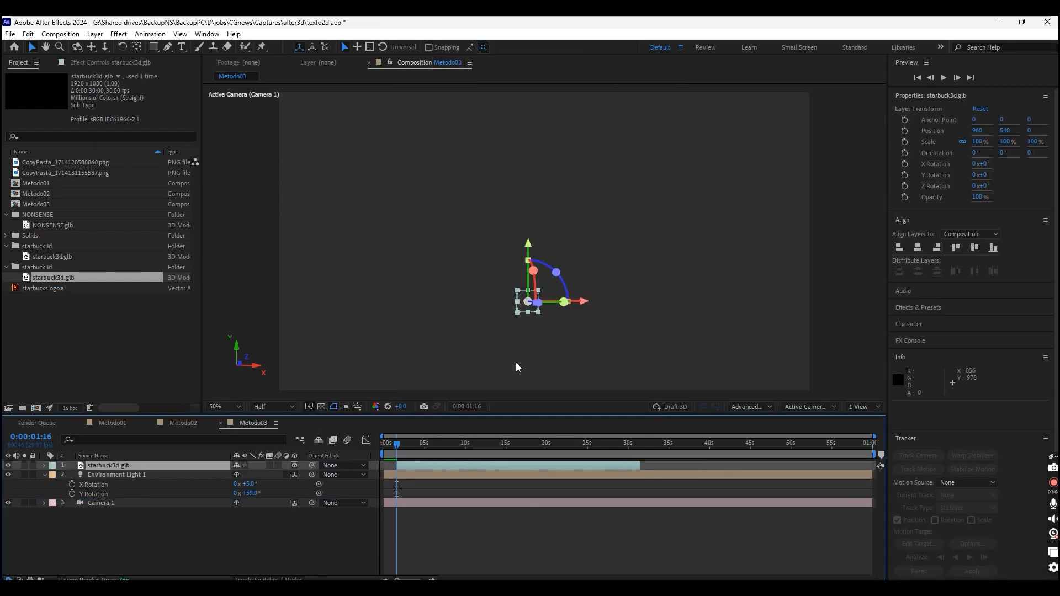
pyautogui.moveTo(465, 470); pyautogui.dragTo(449, 466)
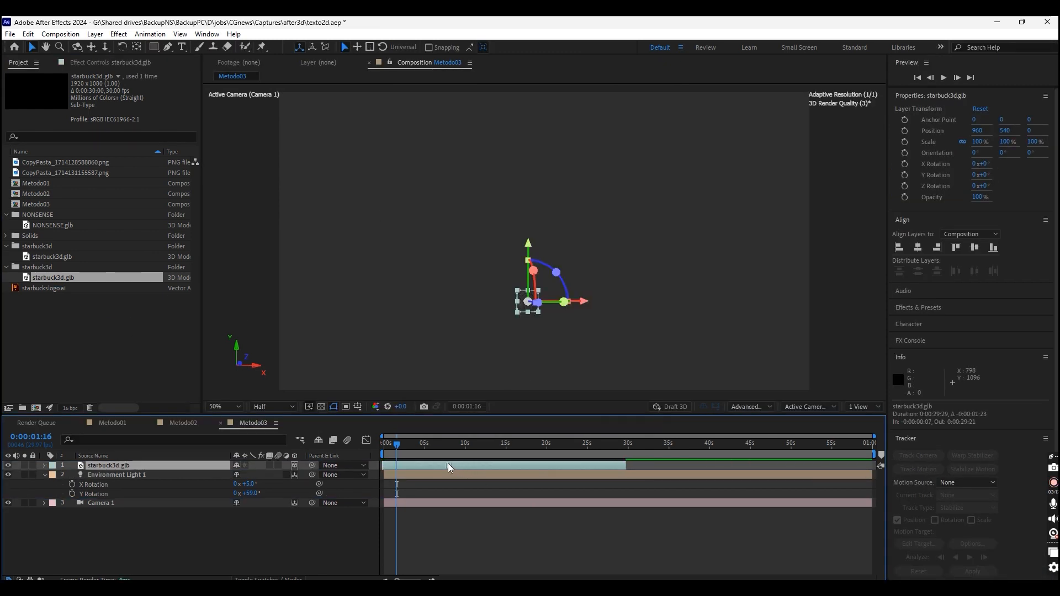
# Scale the starbuck3d.glb layer to 1288%, with its Y position at 426 and its Y rotation at -8°.
pyautogui.press('s')
pyautogui.moveTo(264, 475); pyautogui.dragTo(353, 473)
pyautogui.moveTo(528, 246); pyautogui.dragTo(528, 243)
pyautogui.moveTo(528, 242); pyautogui.dragTo(550, 183)
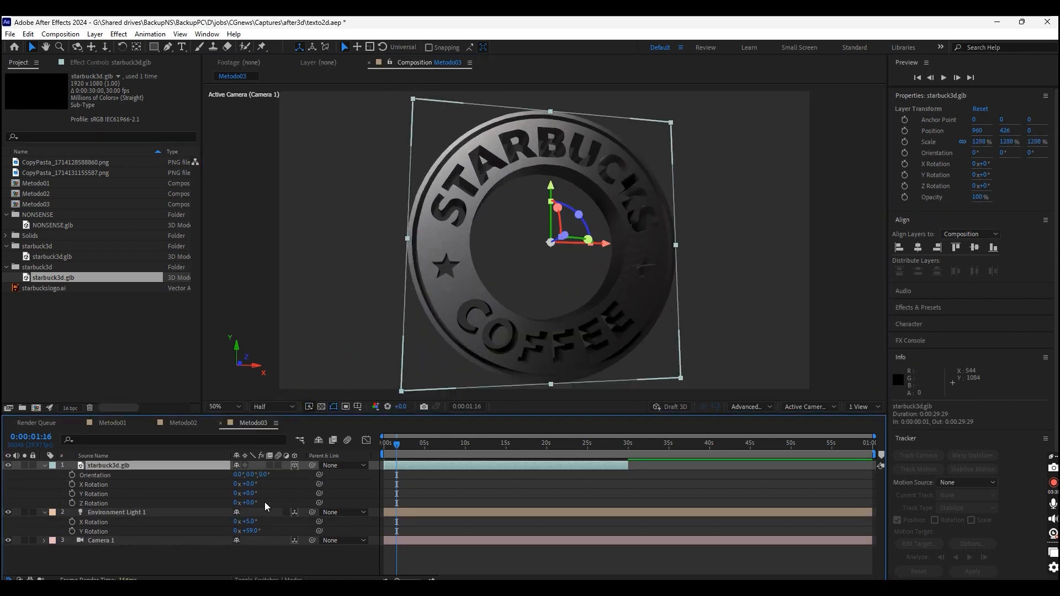
pyautogui.moveTo(249, 493)
pyautogui.mouseDown()
pyautogui.moveTo(279, 493)
pyautogui.moveTo(246, 510)
pyautogui.moveTo(262, 507)
pyautogui.mouseUp()
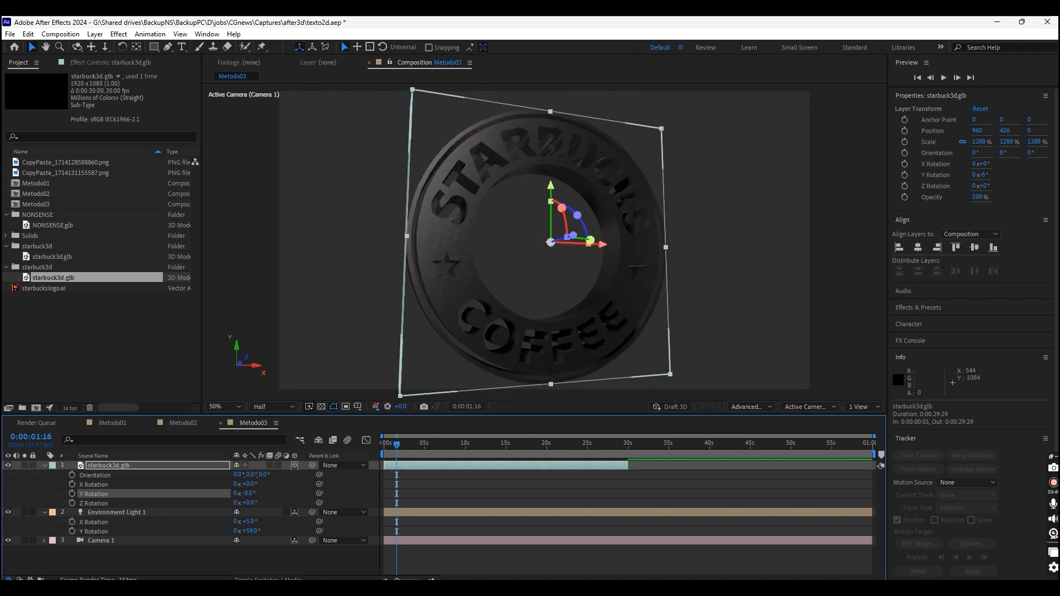
# In Cinema 4D, set the PBR material's Default Diffuse layer to 119% brightness and 26% reflection strength.
pyautogui.click(639, 524)
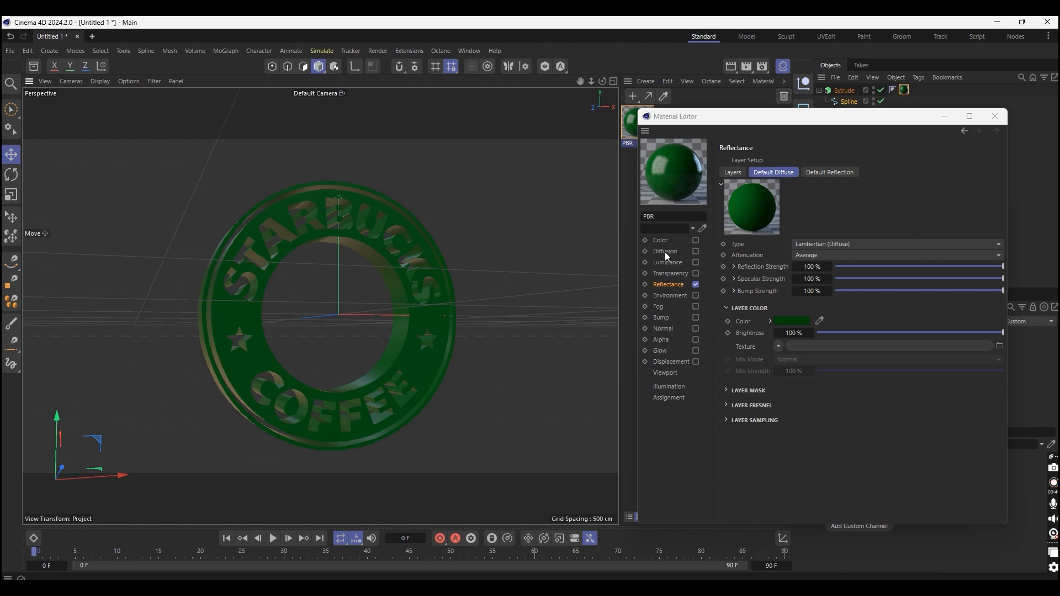
pyautogui.click(733, 173)
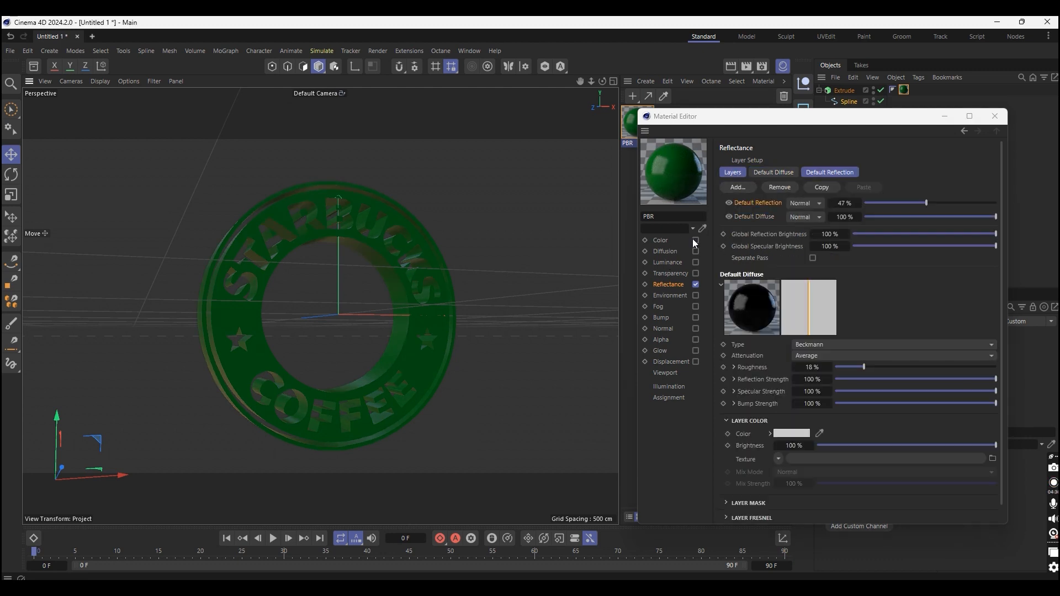
pyautogui.click(696, 240)
pyautogui.click(789, 160)
pyautogui.moveTo(739, 239); pyautogui.dragTo(839, 263)
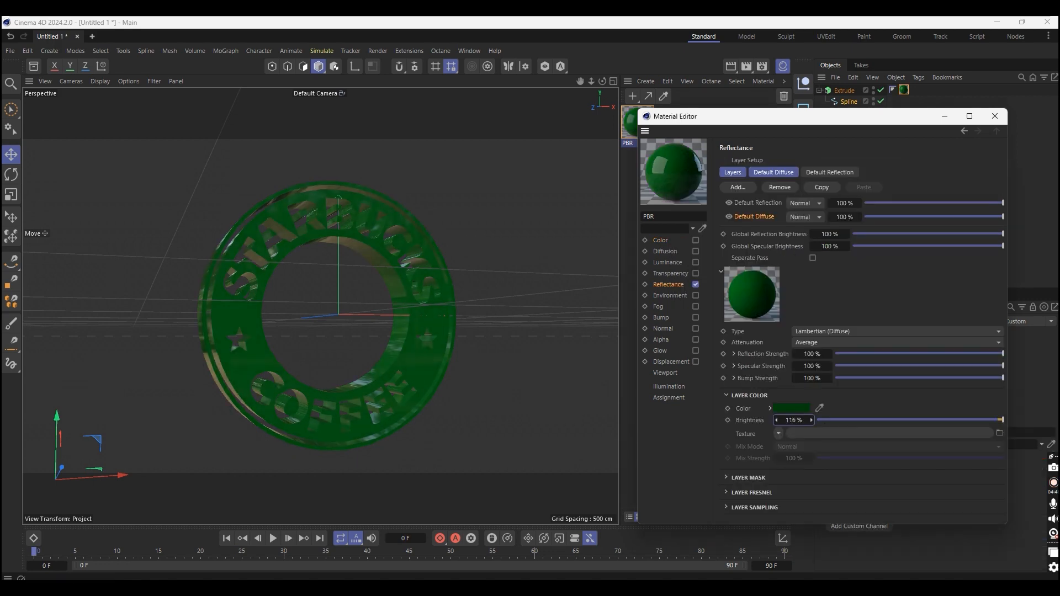
pyautogui.moveTo(867, 353); pyautogui.dragTo(847, 354)
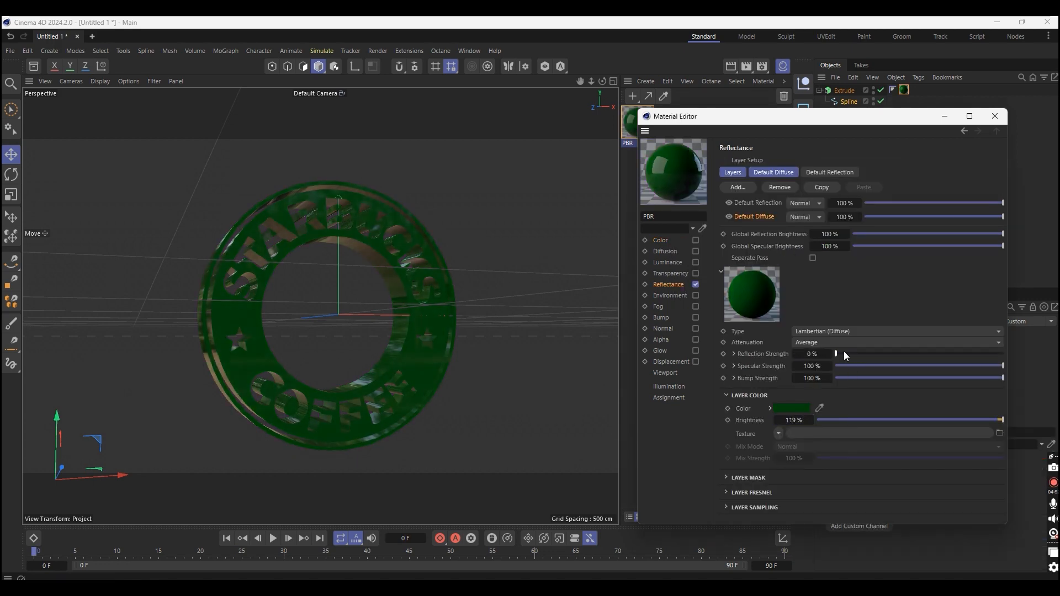
# Re-export the logo as glTF over starbuck3d.glb and set its layer's Y rotation to 343° in After Effects.
pyautogui.click(10, 51)
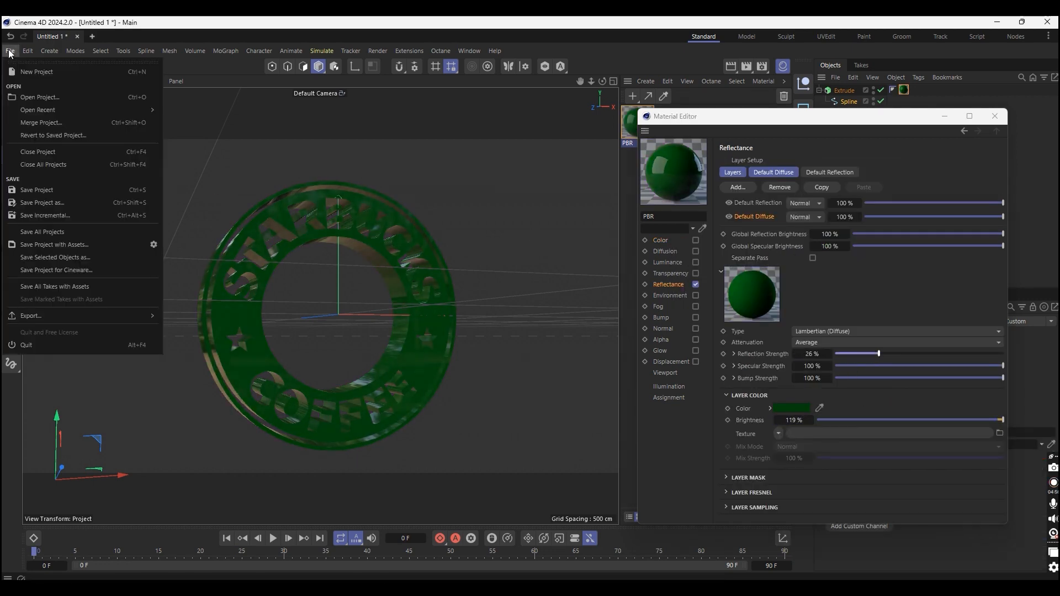
pyautogui.moveTo(82, 316)
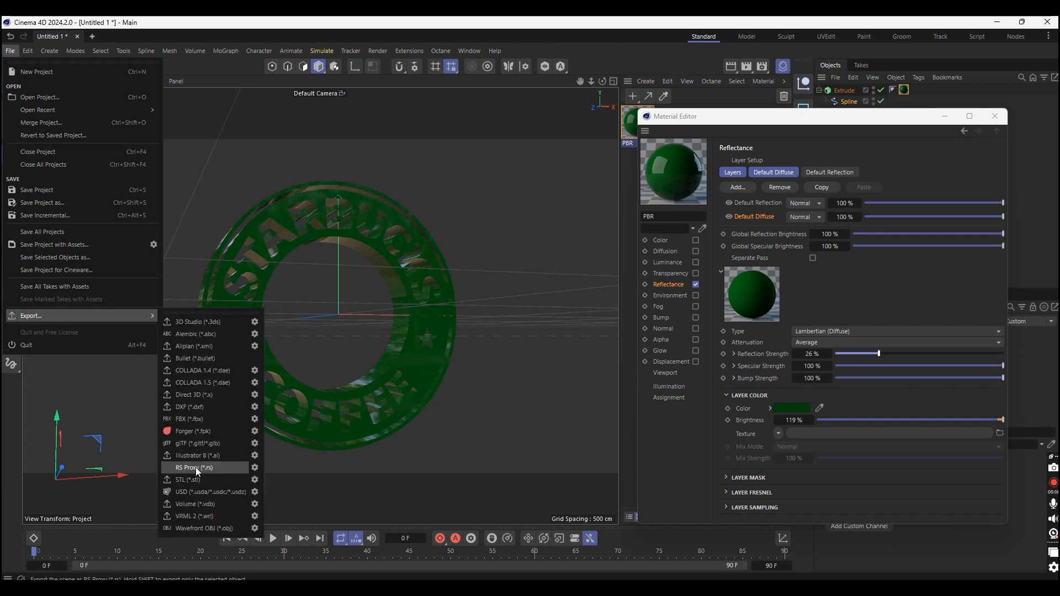
pyautogui.click(193, 443)
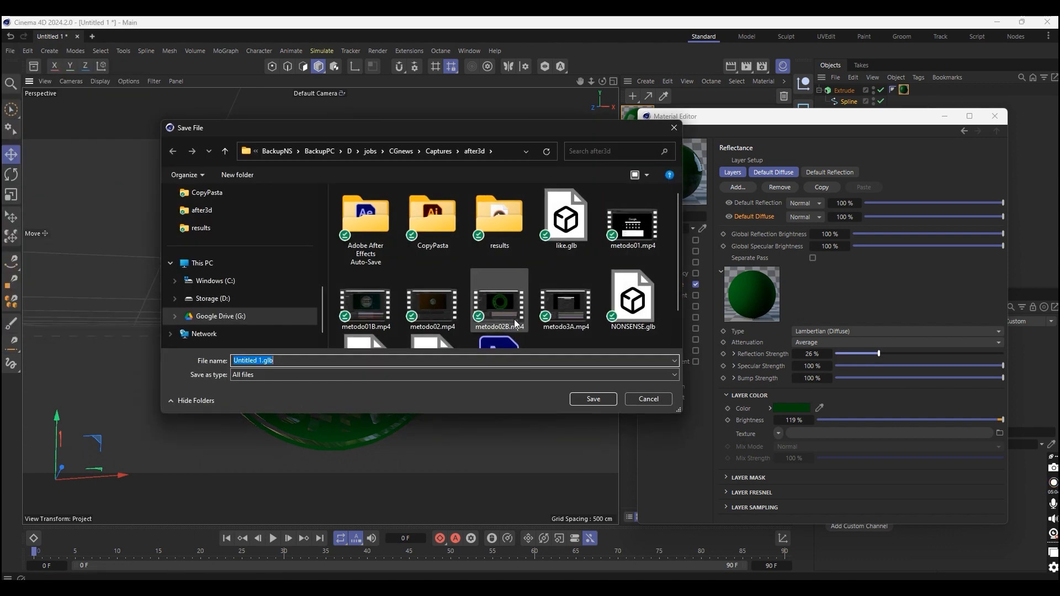
pyautogui.scroll(-1, 359, 319)
pyautogui.click(360, 319)
pyautogui.click(581, 401)
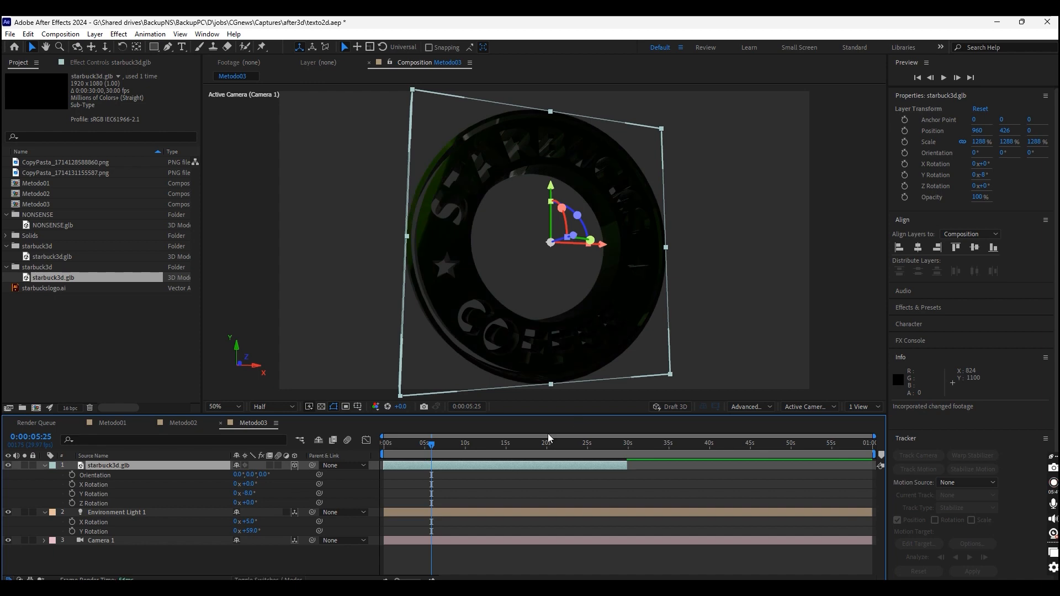
pyautogui.moveTo(247, 493); pyautogui.dragTo(497, 549)
# In Cinema 4D, give the Default Diffuse layer 77% reflection strength, 100% brightness, a green layer colour and a bright green mask colour.
pyautogui.click(702, 588)
pyautogui.click(671, 544)
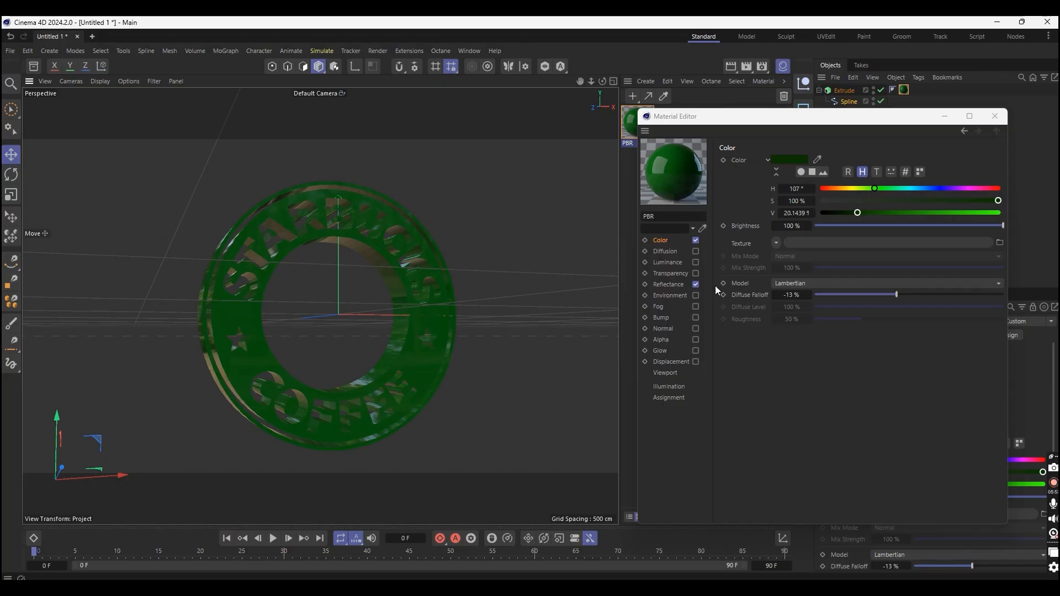
pyautogui.click(678, 282)
pyautogui.click(827, 171)
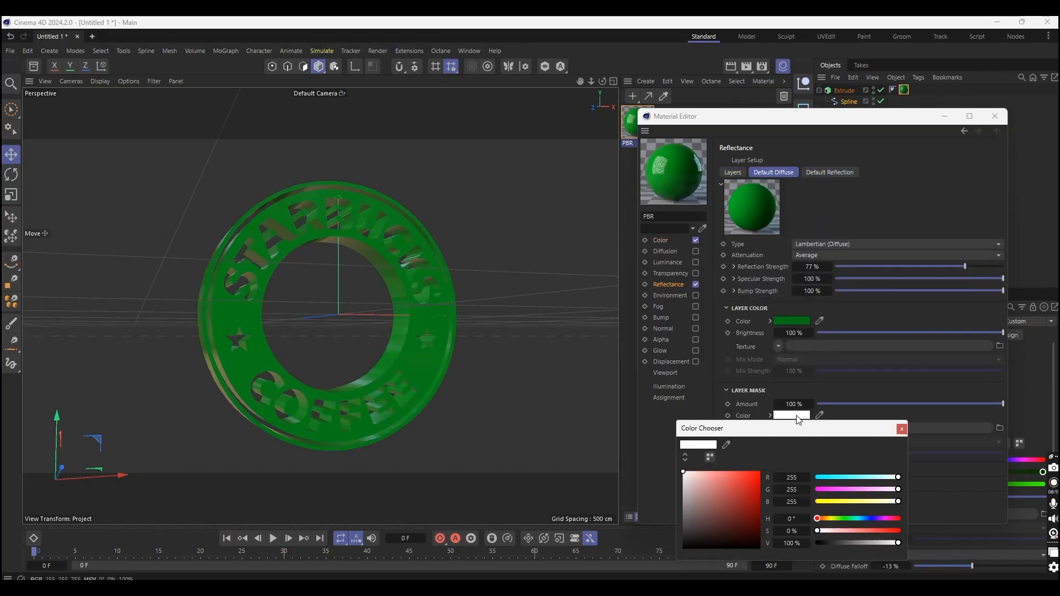
pyautogui.click(760, 473)
pyautogui.click(841, 518)
pyautogui.click(938, 471)
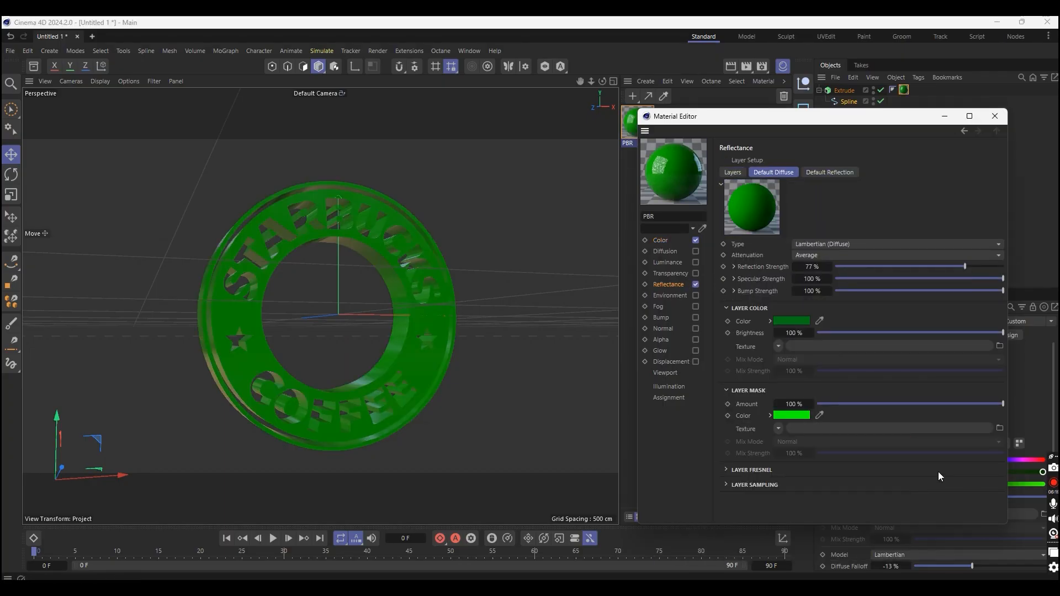
# Export the logo with the brighter green material as glTF, overwriting starbuck3d.glb.
pyautogui.click(10, 50)
pyautogui.moveTo(52, 315)
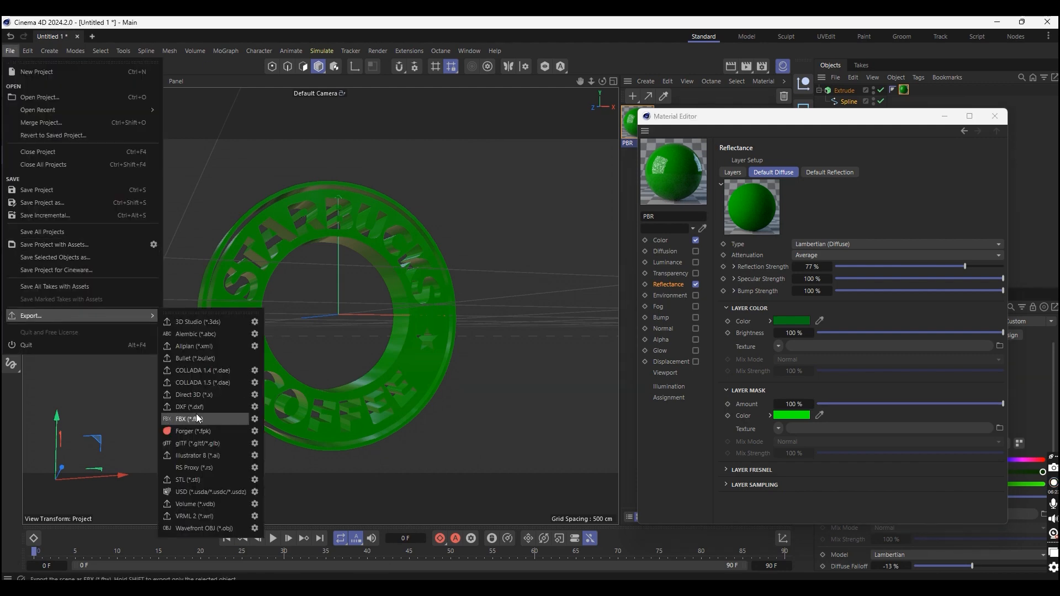
pyautogui.click(210, 443)
pyautogui.click(366, 316)
pyautogui.click(591, 398)
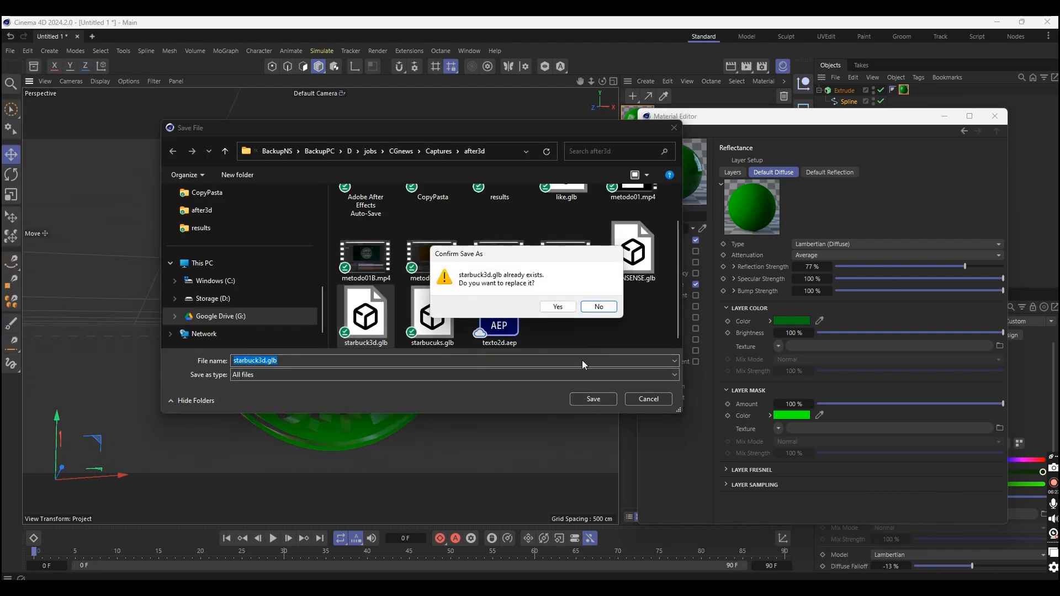
pyautogui.click(557, 306)
# In After Effects, set Environment Light 1's Y rotation to -6° and keyframe the logo's Y rotation from the first frame to 2x+0° at 0:00:05:05.
pyautogui.hotkey('alt', 'Tab')
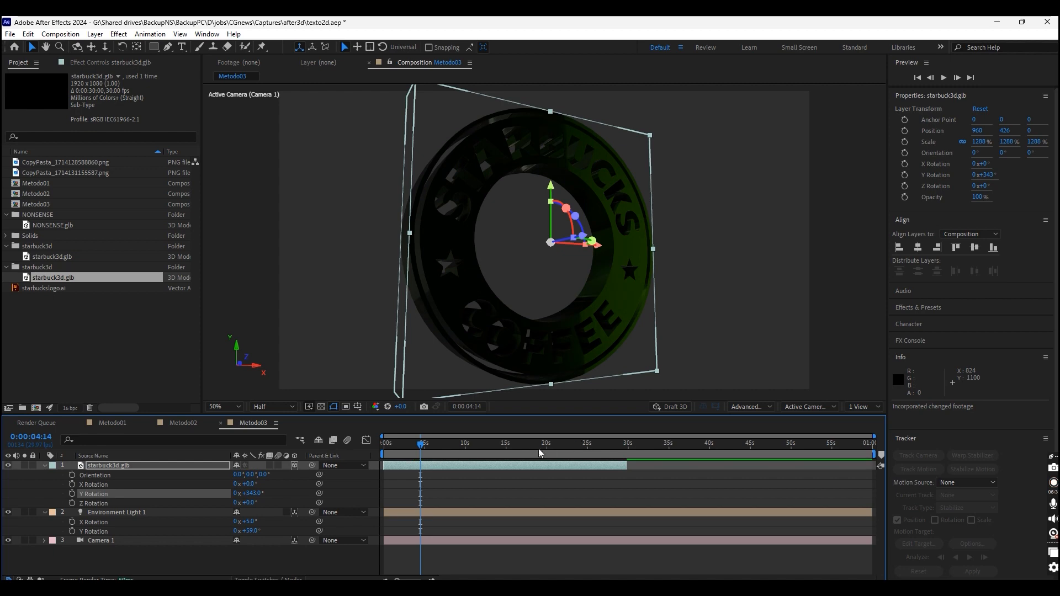
pyautogui.moveTo(247, 531); pyautogui.dragTo(219, 536)
pyautogui.moveTo(251, 493); pyautogui.dragTo(359, 463)
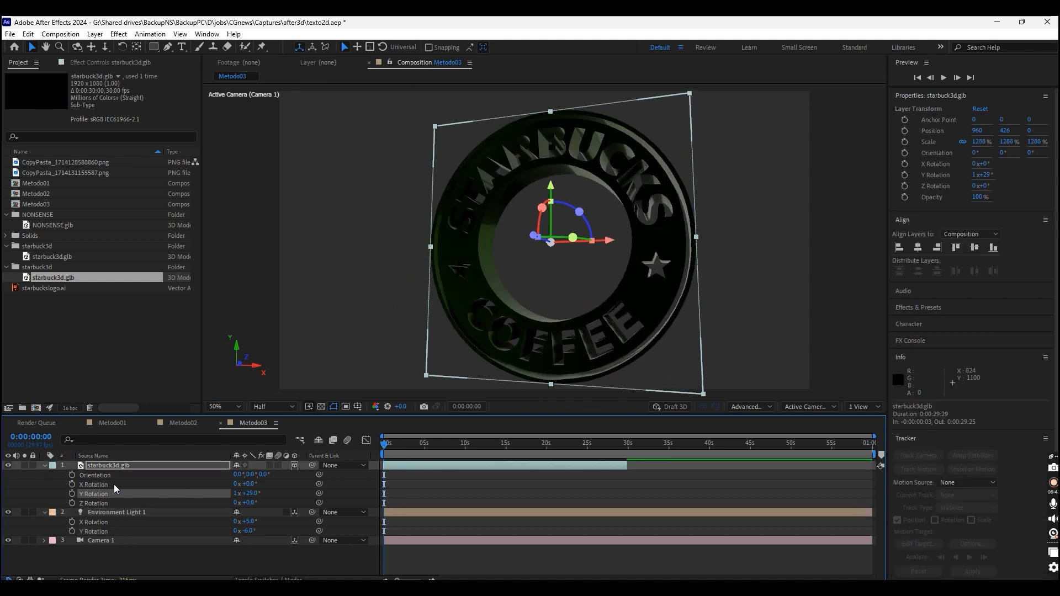
pyautogui.click(263, 494)
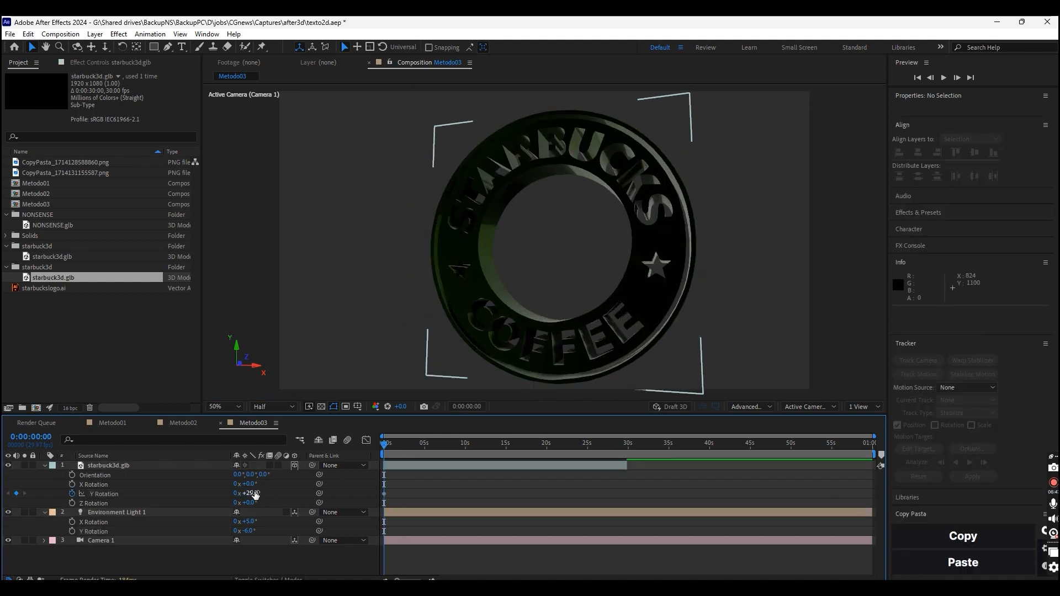
pyautogui.click(46, 496)
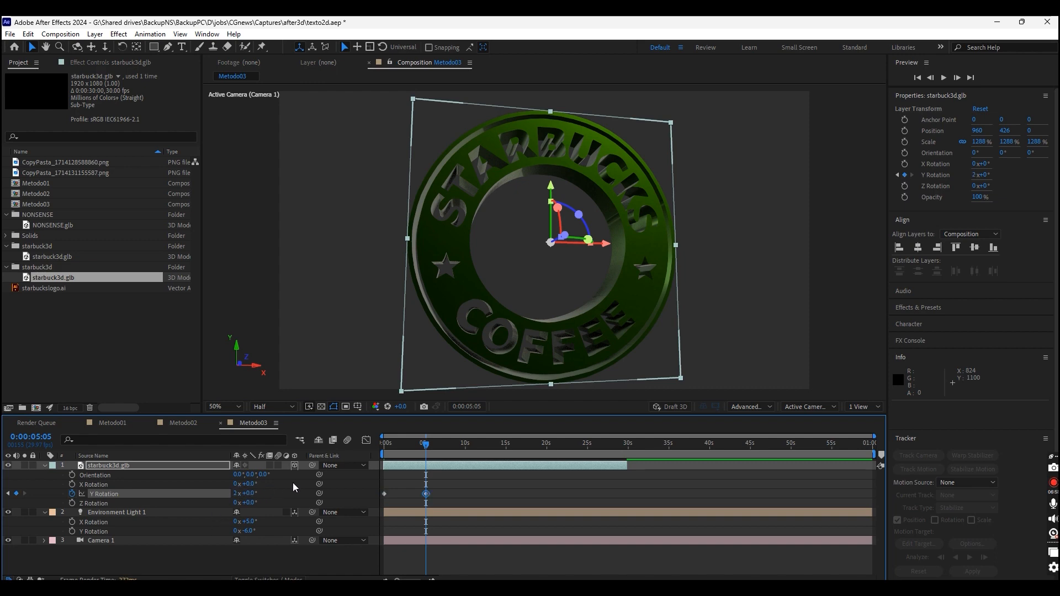
pyautogui.press('space')
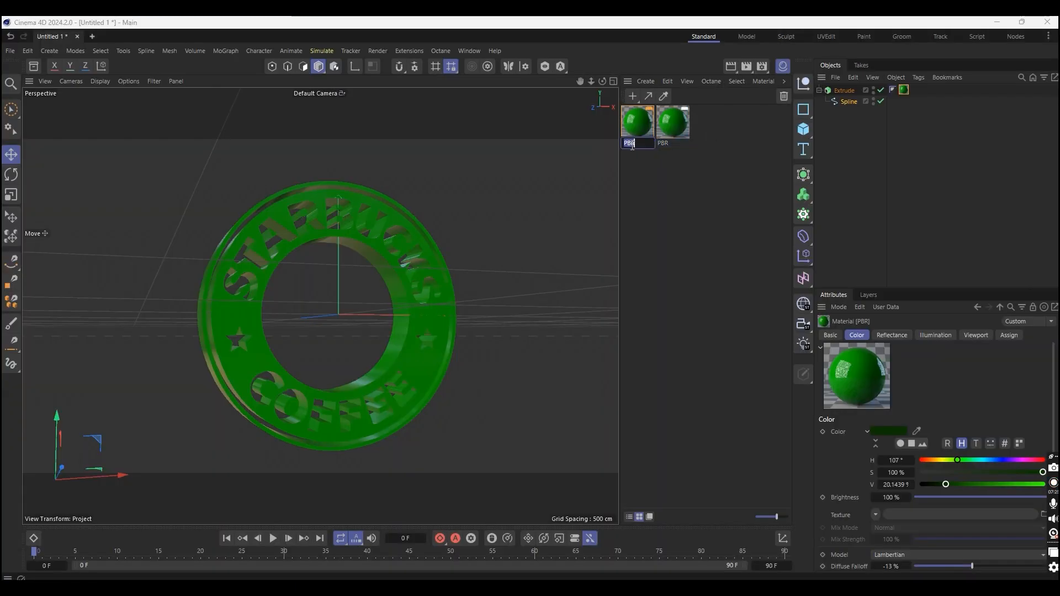
# In Cinema 4D, rename the second green material clinza and change its Color channel, diffuse layer colour and mask colour to grey.
pyautogui.doubleClick(665, 143)
pyautogui.write('cio')
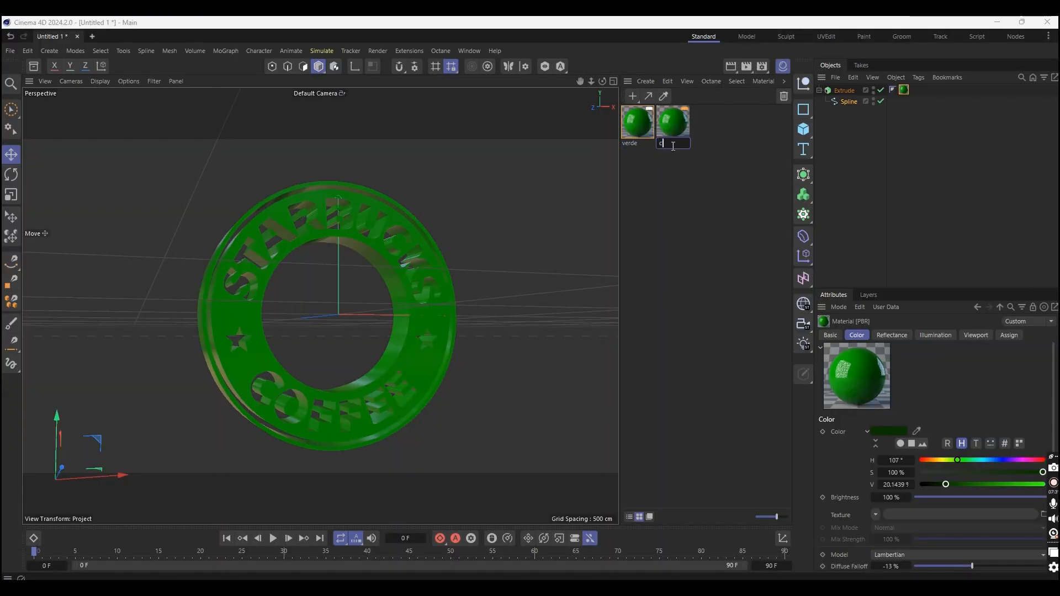
pyautogui.doubleClick(666, 125)
pyautogui.click(702, 241)
pyautogui.click(831, 160)
pyautogui.click(722, 253)
pyautogui.click(938, 173)
pyautogui.click(1035, 117)
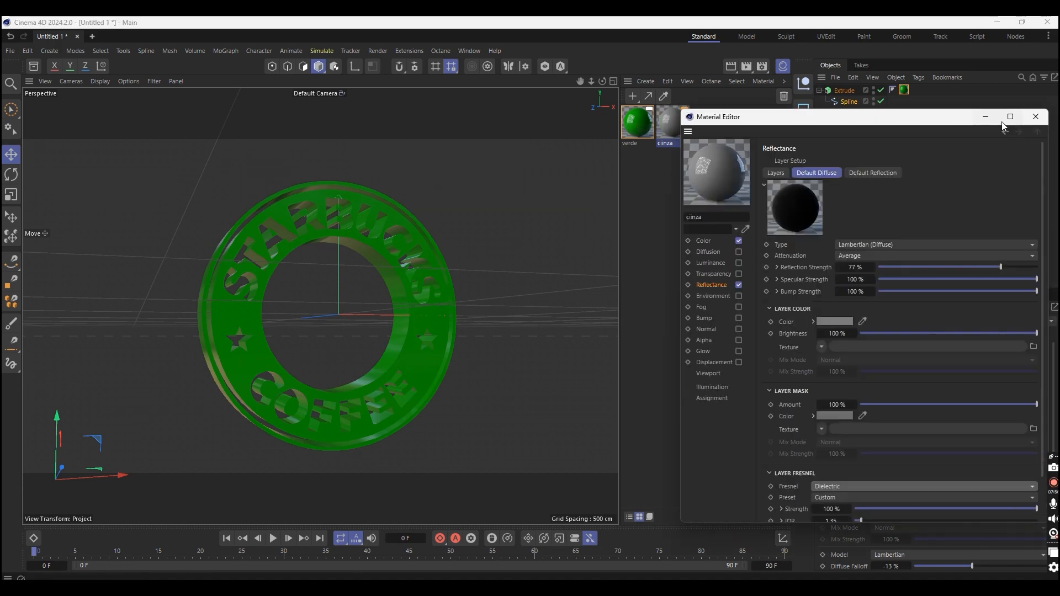
# Add a cylinder with 323 cm radius, 15 cm height and +Z orientation, seat it behind the logo and apply the clinza material.
pyautogui.click(803, 129)
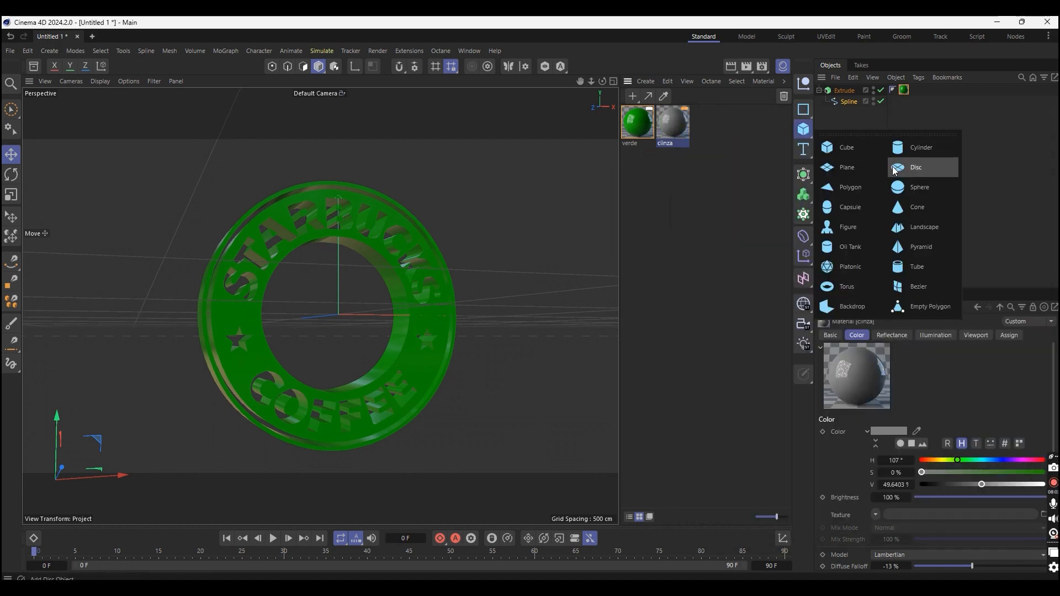
pyautogui.click(917, 148)
pyautogui.click(1012, 410)
pyautogui.moveTo(933, 361)
pyautogui.mouseDown()
pyautogui.moveTo(975, 363)
pyautogui.moveTo(929, 374)
pyautogui.mouseUp()
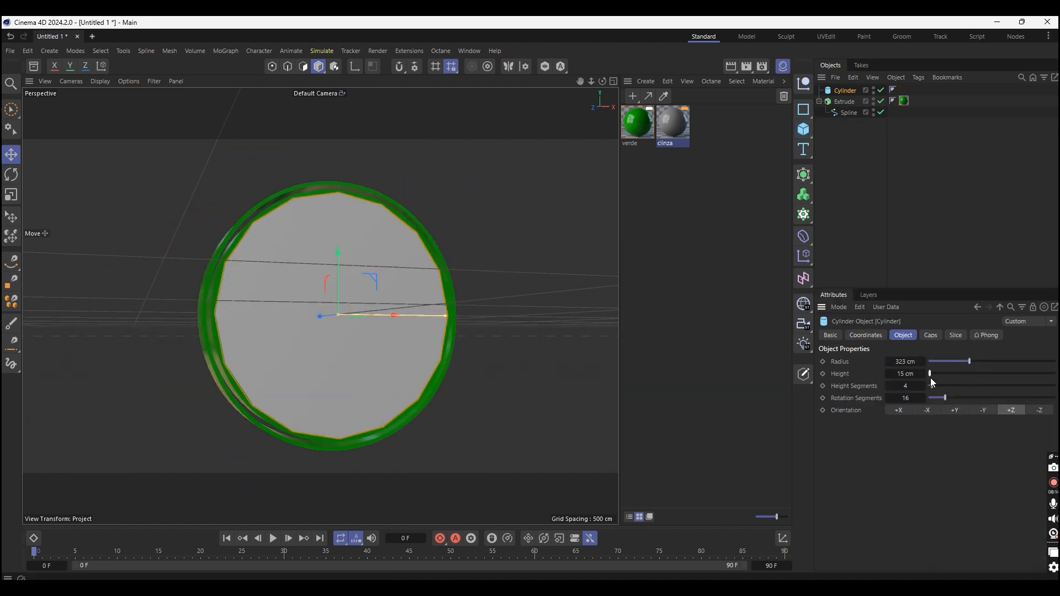
pyautogui.moveTo(317, 317); pyautogui.dragTo(313, 318)
pyautogui.moveTo(669, 123); pyautogui.dragTo(845, 90)
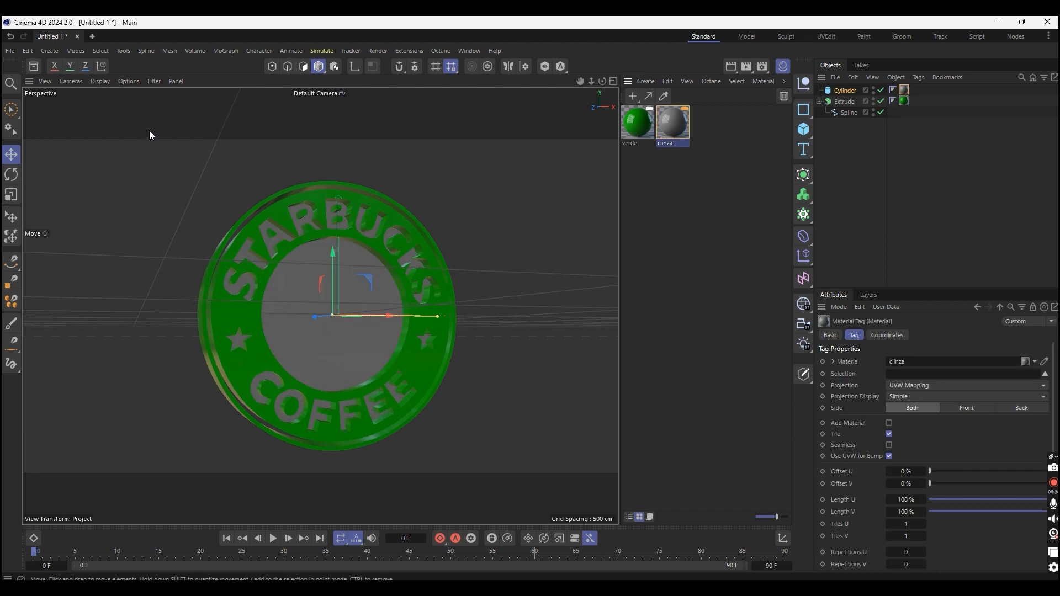
# Export the logo with its grey backing disc as glTF, overwriting starbuck3d.glb.
pyautogui.click(10, 51)
pyautogui.moveTo(45, 314)
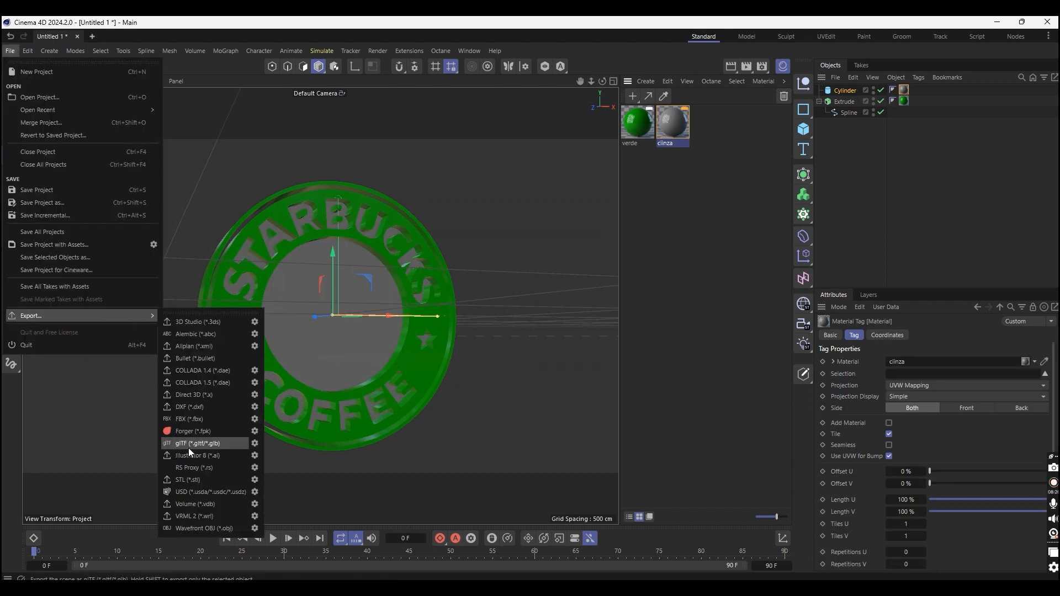
pyautogui.click(205, 447)
pyautogui.scroll(-2, 451, 236)
pyautogui.click(365, 312)
pyautogui.click(593, 399)
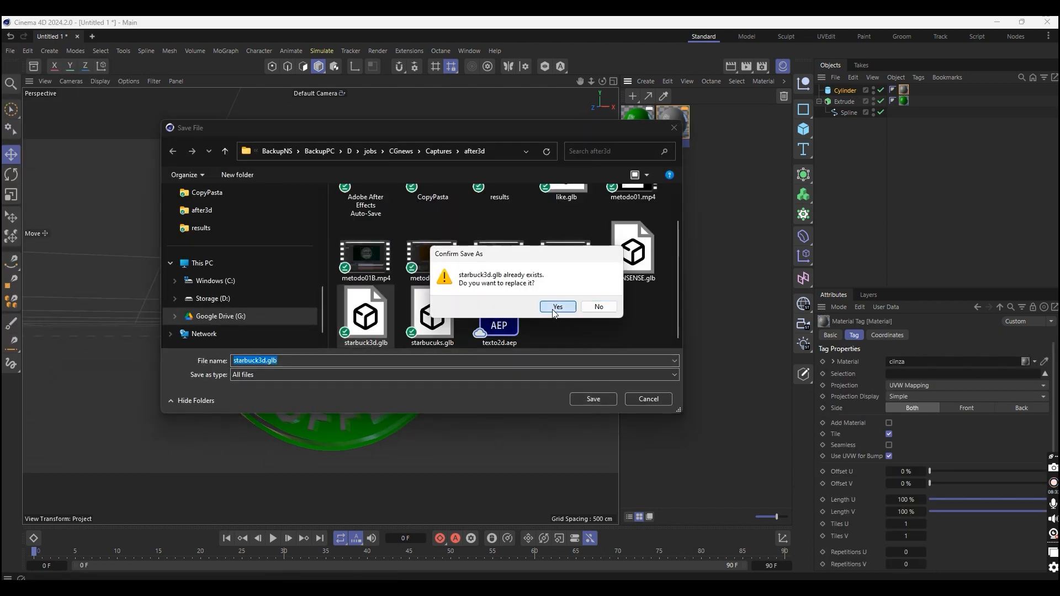
pyautogui.click(554, 303)
# Switch to After Effects, return to the first frame and set Environment Light 1's X rotation to 33°.
pyautogui.click(625, 587)
pyautogui.moveTo(461, 444); pyautogui.dragTo(429, 450)
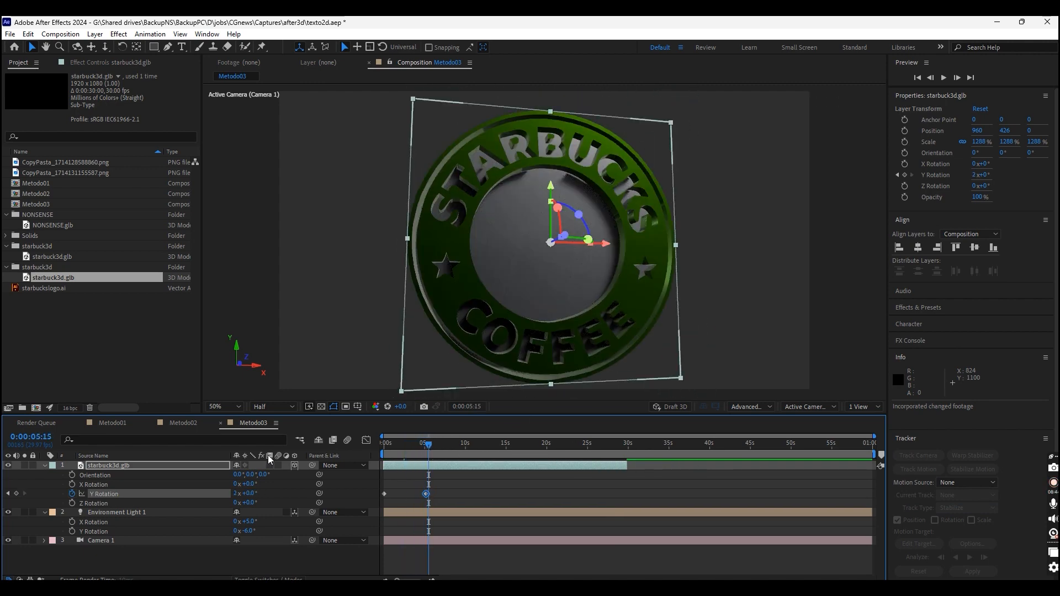
pyautogui.moveTo(247, 522); pyautogui.dragTo(262, 522)
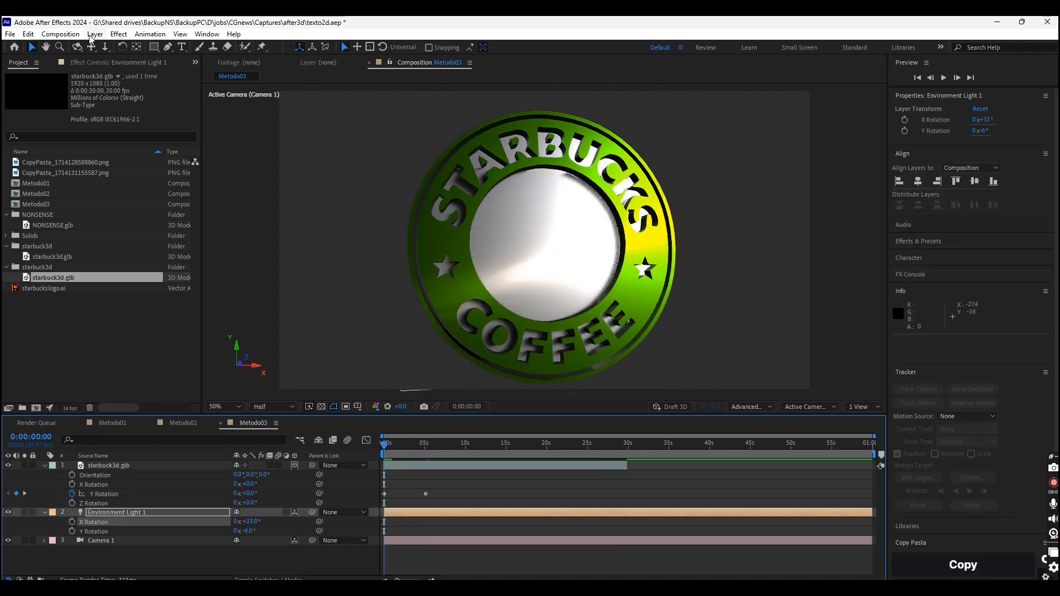
# Create a black 1920 x 1080 solid and place it beneath the starbuck3d.glb layer as the background.
pyautogui.click(95, 34)
pyautogui.moveTo(127, 47)
pyautogui.click(291, 60)
pyautogui.click(524, 375)
pyautogui.click(699, 457)
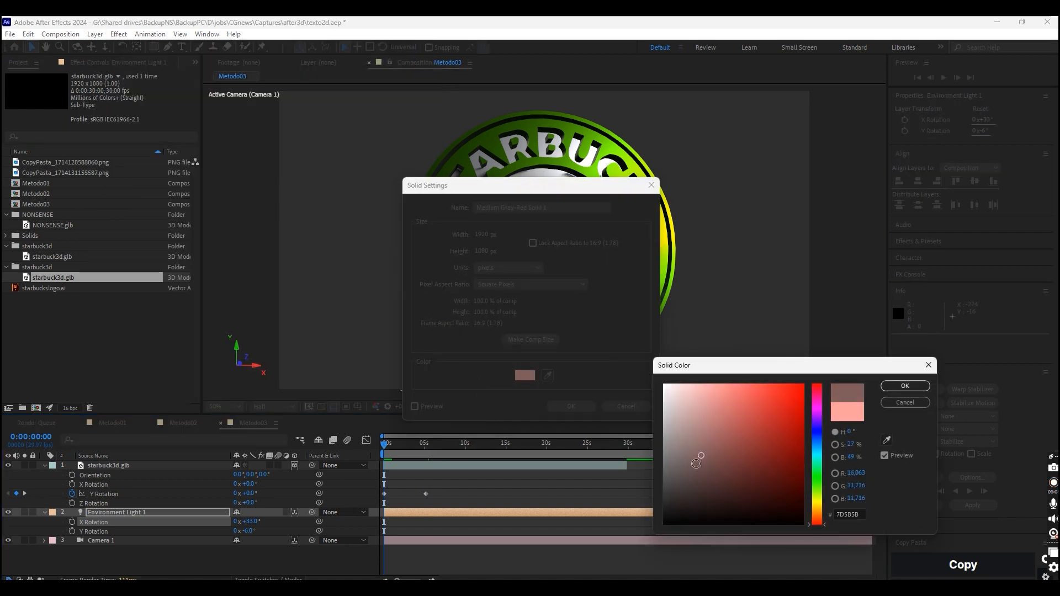
pyautogui.click(905, 385)
pyautogui.click(570, 406)
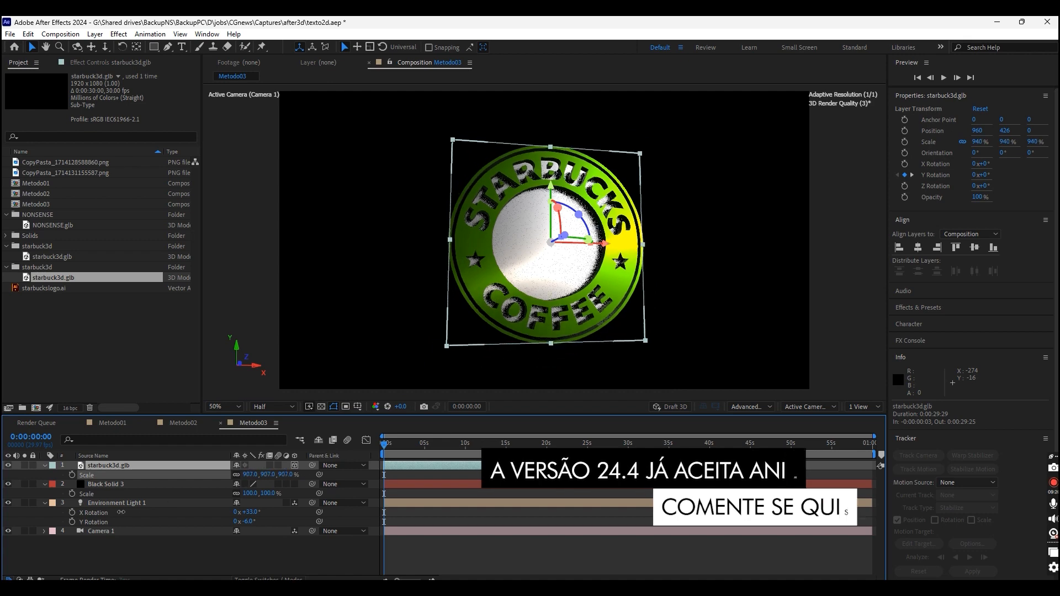
# Scale the starbuck3d.glb layer down to 724% on all axes.
pyautogui.moveTo(41, 528); pyautogui.dragTo(42, 529)
pyautogui.press('F2')
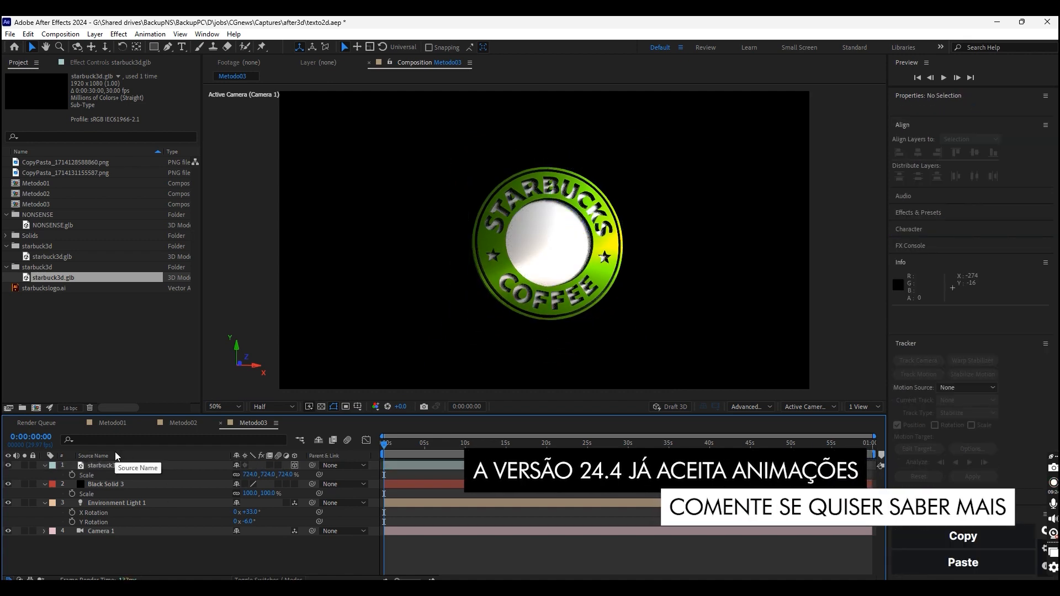
pyautogui.click(108, 465)
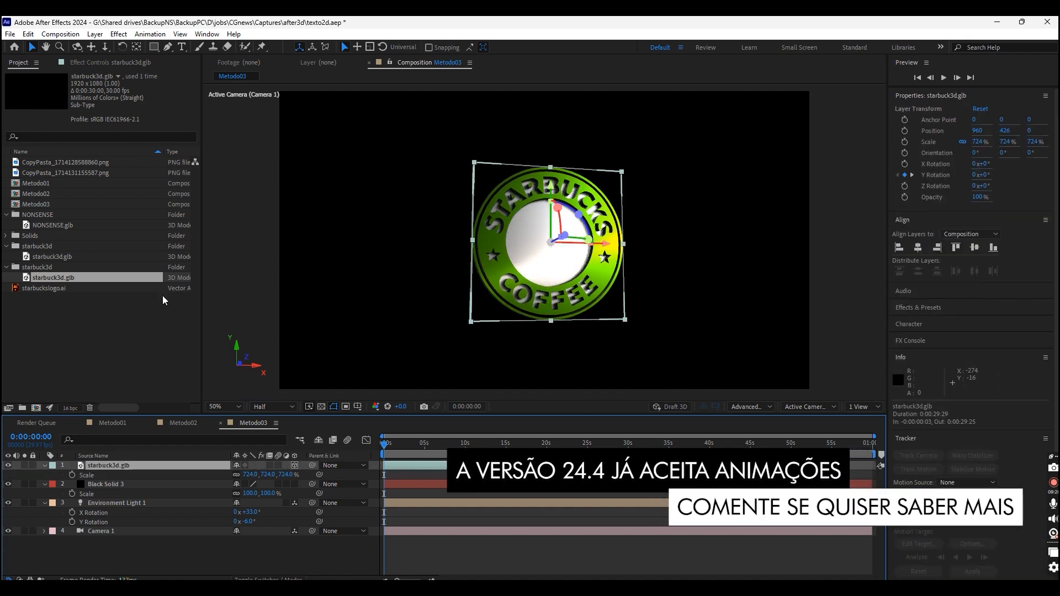
# Check which effects are available for the starbuck3d.glb layer, and add another black solid directly above it.
pyautogui.click(118, 34)
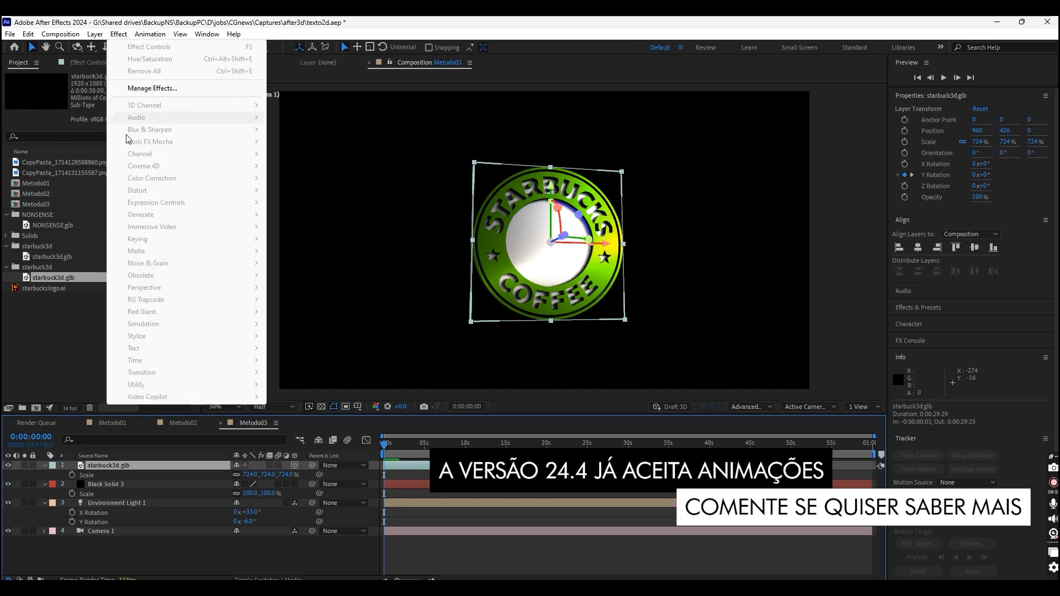
pyautogui.click(108, 464)
pyautogui.click(95, 34)
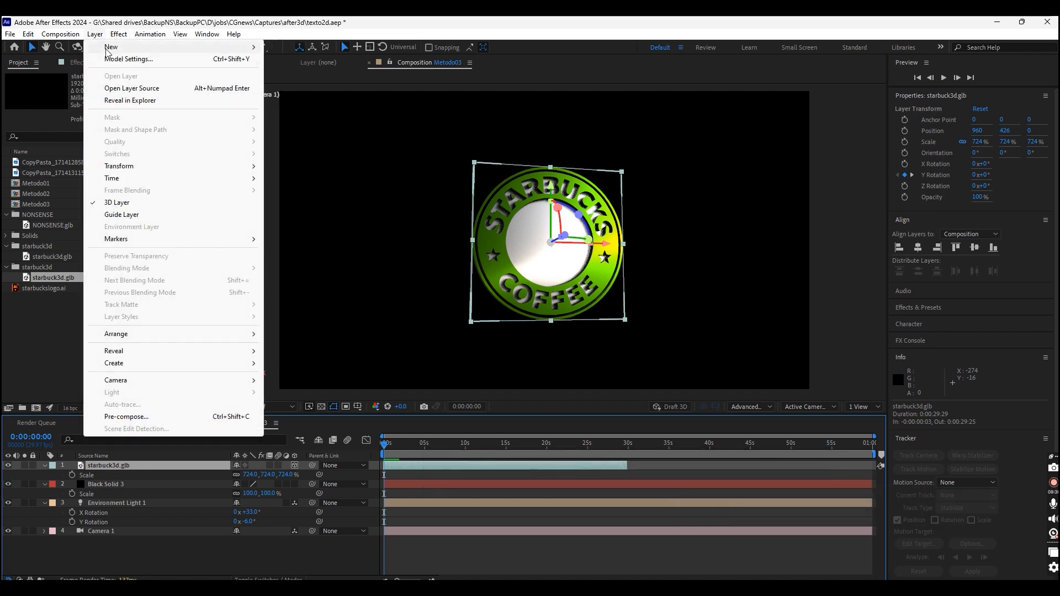
pyautogui.moveTo(110, 48)
pyautogui.click(291, 59)
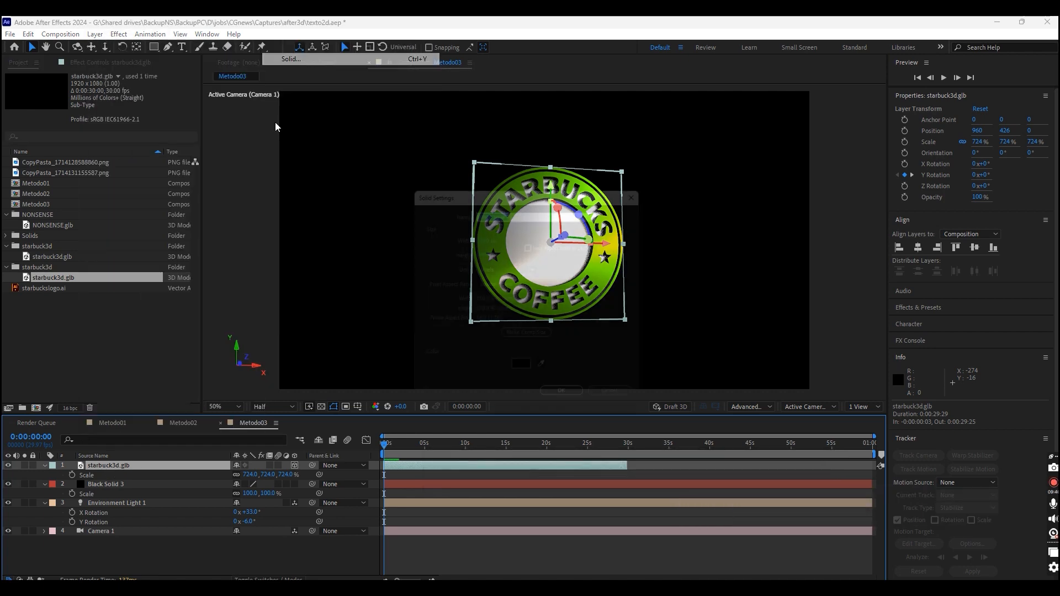
pyautogui.press('Return')
# Apply Calculations to Black Solid 4, using starbuck3d.glb as the second layer at 100% opacity.
pyautogui.click(117, 34)
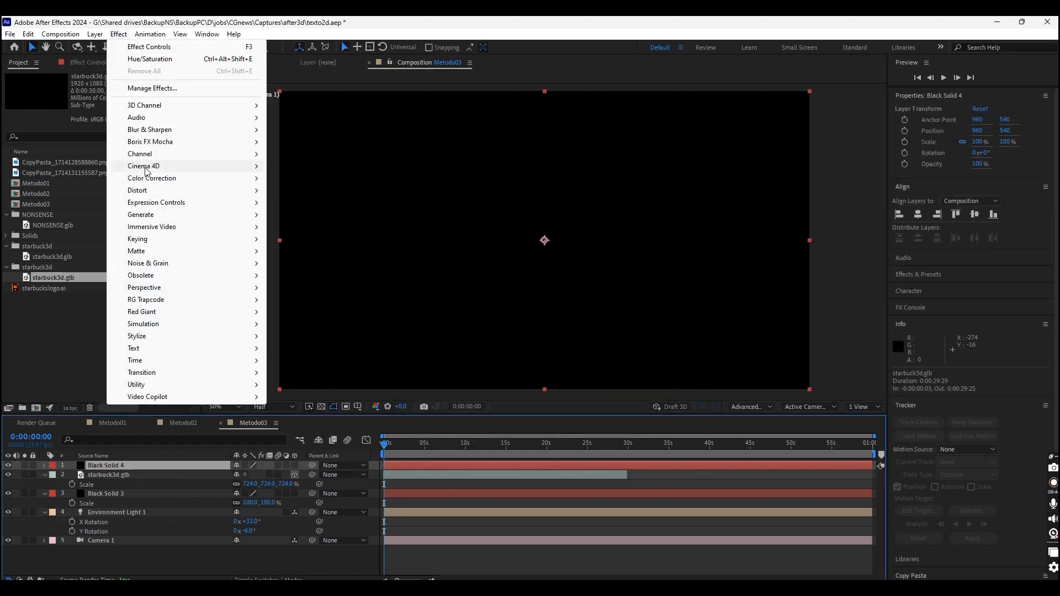
pyautogui.moveTo(147, 159)
pyautogui.click(302, 178)
pyautogui.click(137, 134)
pyautogui.click(141, 174)
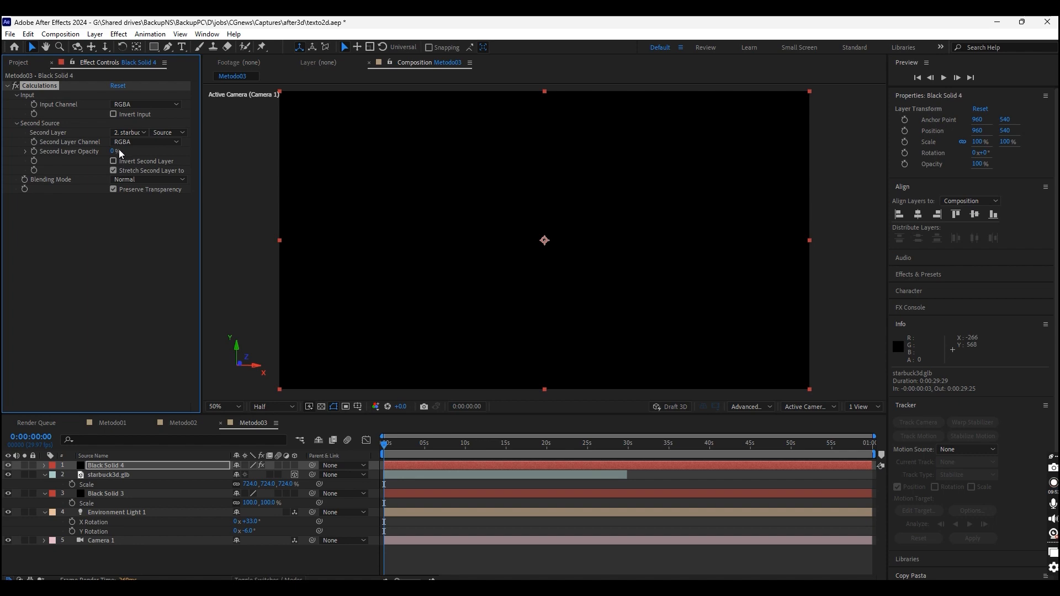
pyautogui.moveTo(113, 153); pyautogui.dragTo(291, 156)
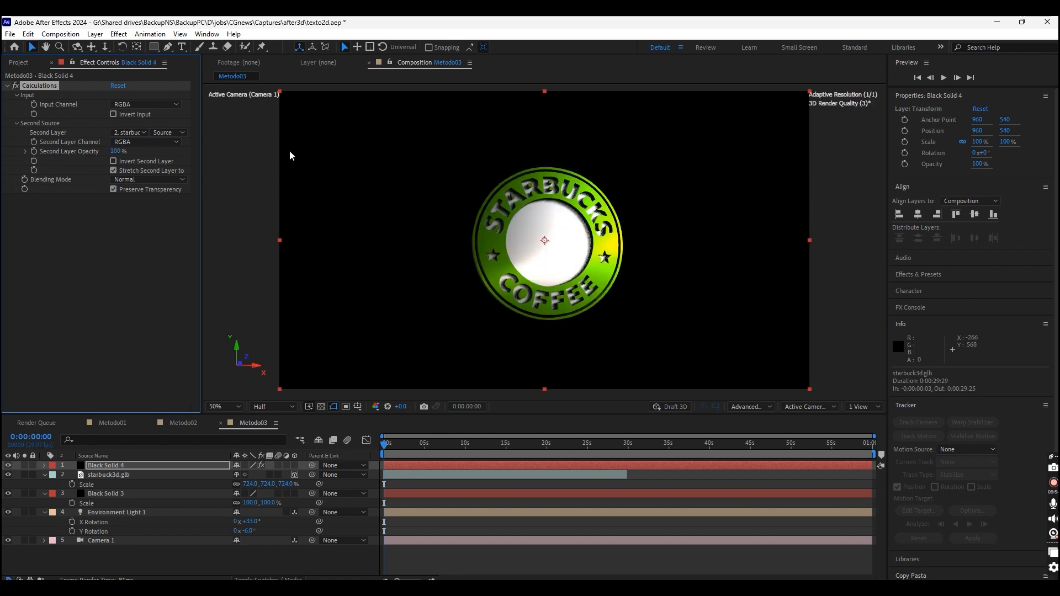
# Add a Levels effect to Black Solid 4 and try adjusting its midtones.
pyautogui.click(117, 34)
pyautogui.moveTo(166, 178)
pyautogui.click(301, 424)
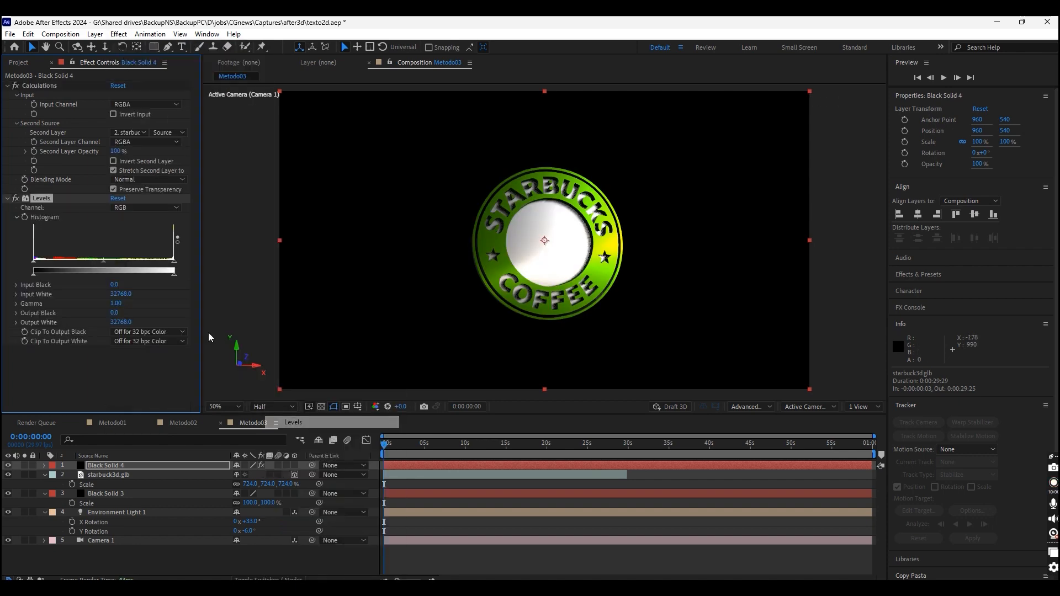
pyautogui.moveTo(104, 261)
pyautogui.mouseDown()
pyautogui.moveTo(138, 265)
pyautogui.moveTo(56, 276)
pyautogui.moveTo(104, 269)
pyautogui.mouseUp()
# Add Hue/Saturation to Black Solid 4 and set the Master Hue to -32°.
pyautogui.click(117, 35)
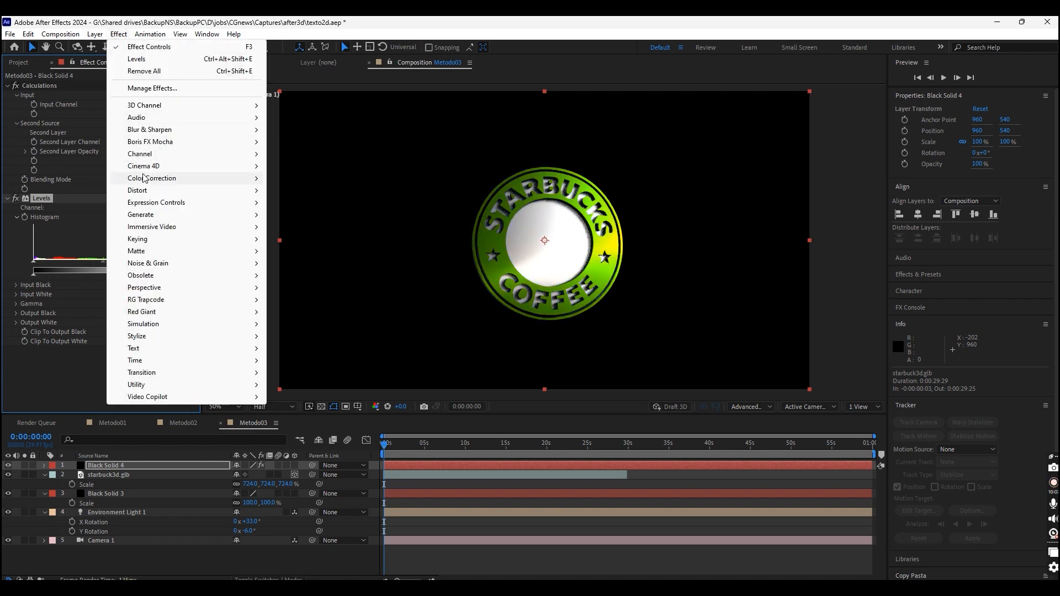
pyautogui.moveTo(142, 177)
pyautogui.click(301, 399)
pyautogui.moveTo(127, 330)
pyautogui.mouseDown()
pyautogui.moveTo(237, 336)
pyautogui.moveTo(108, 328)
pyautogui.mouseUp()
# Set the Levels gamma on Black Solid 4 to 2.14 and check the colour-corrected logo at different frames.
pyautogui.moveTo(390, 454)
pyautogui.mouseDown()
pyautogui.moveTo(436, 453)
pyautogui.moveTo(409, 453)
pyautogui.mouseUp()
pyautogui.moveTo(127, 193); pyautogui.dragTo(64, 190)
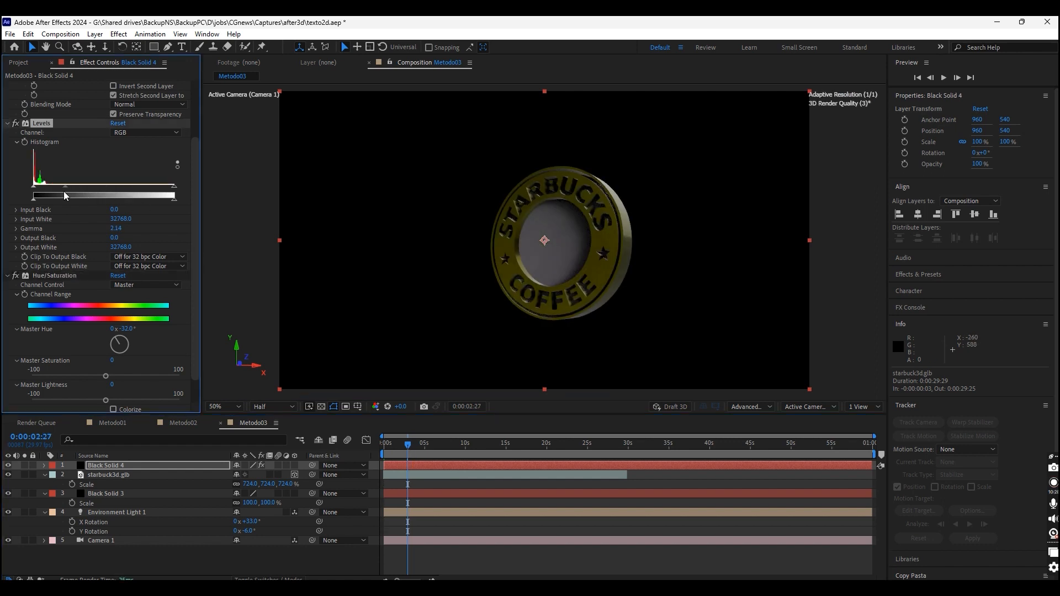
pyautogui.click(387, 452)
pyautogui.moveTo(387, 452); pyautogui.dragTo(405, 452)
# Paste a copy of the starbuck3d.glb layer at the top of the stack and add a new black solid above it.
pyautogui.hotkey('ctrl', 'v')
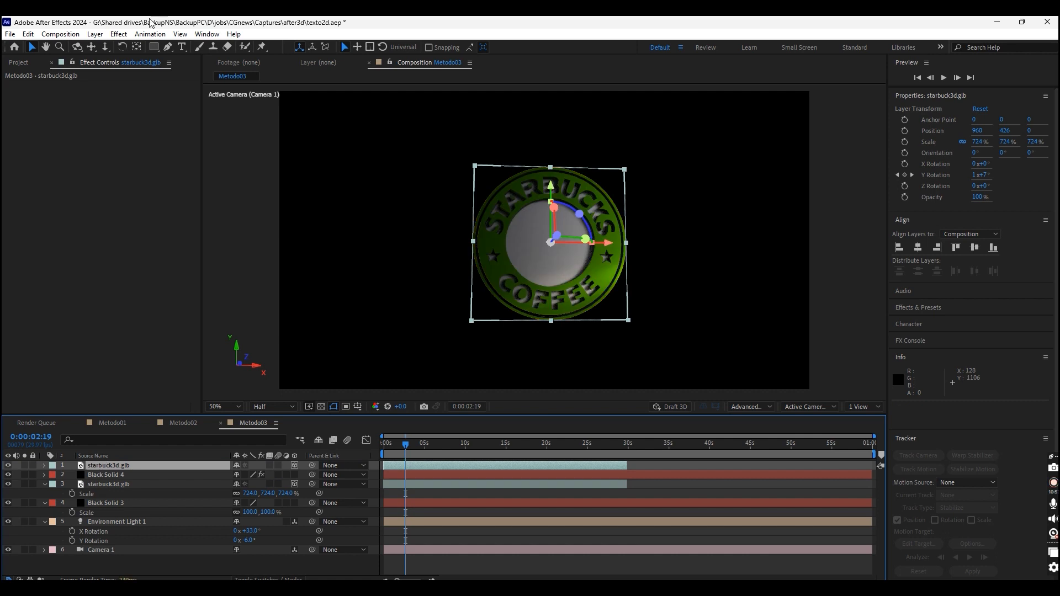
pyautogui.click(95, 33)
pyautogui.moveTo(111, 48)
pyautogui.click(301, 59)
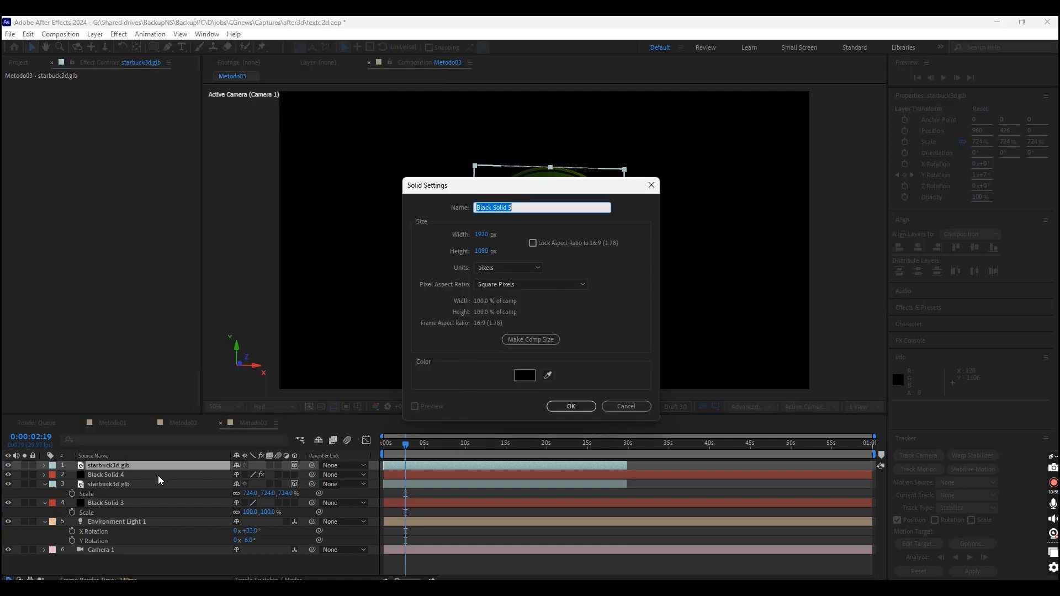
pyautogui.click(571, 406)
# Apply Calculations to Black Solid 5, with the starbuck3d.glb copy as second layer at 100% opacity.
pyautogui.click(119, 33)
pyautogui.moveTo(155, 154)
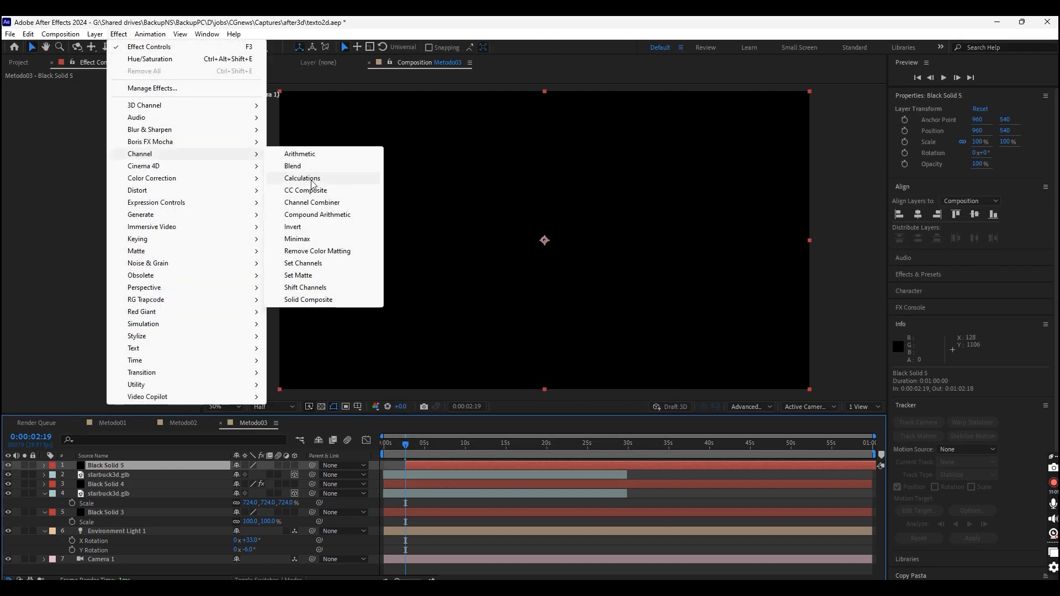
pyautogui.click(303, 178)
pyautogui.click(131, 135)
pyautogui.click(133, 164)
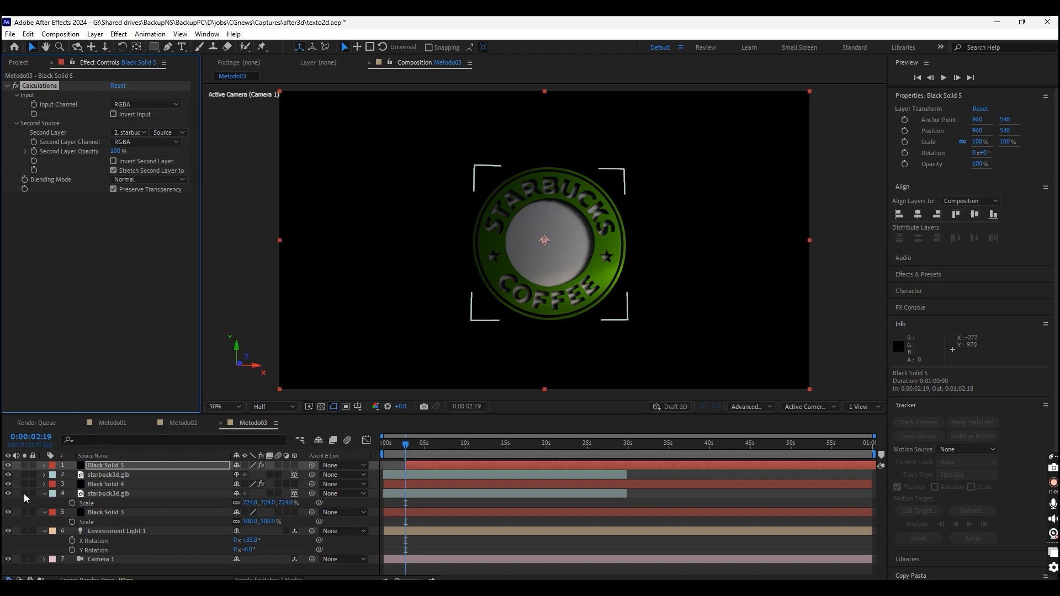
# Add a Transform effect to Black Solid 5 with Uniform Scale off, Scale Height -100 and vertical position 1138 to mirror the logo below.
pyautogui.click(118, 34)
pyautogui.moveTo(252, 190)
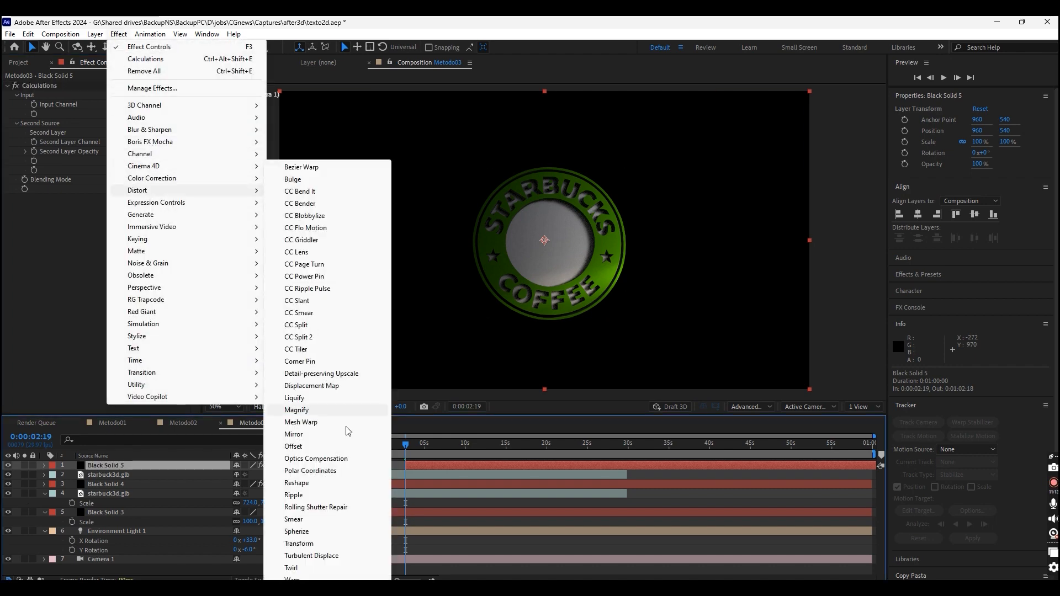
pyautogui.click(299, 543)
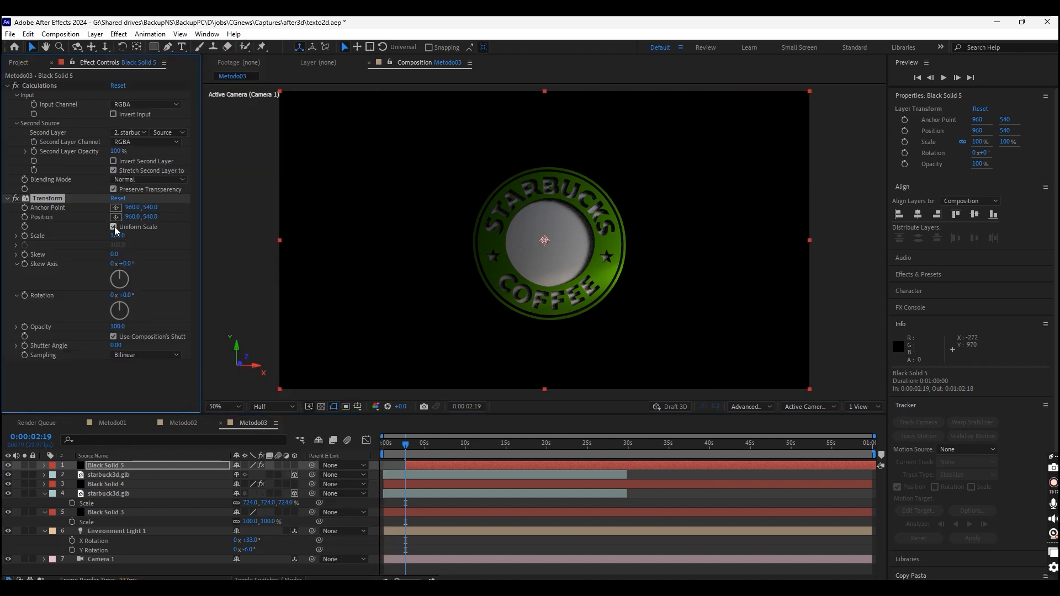
pyautogui.write('-10')
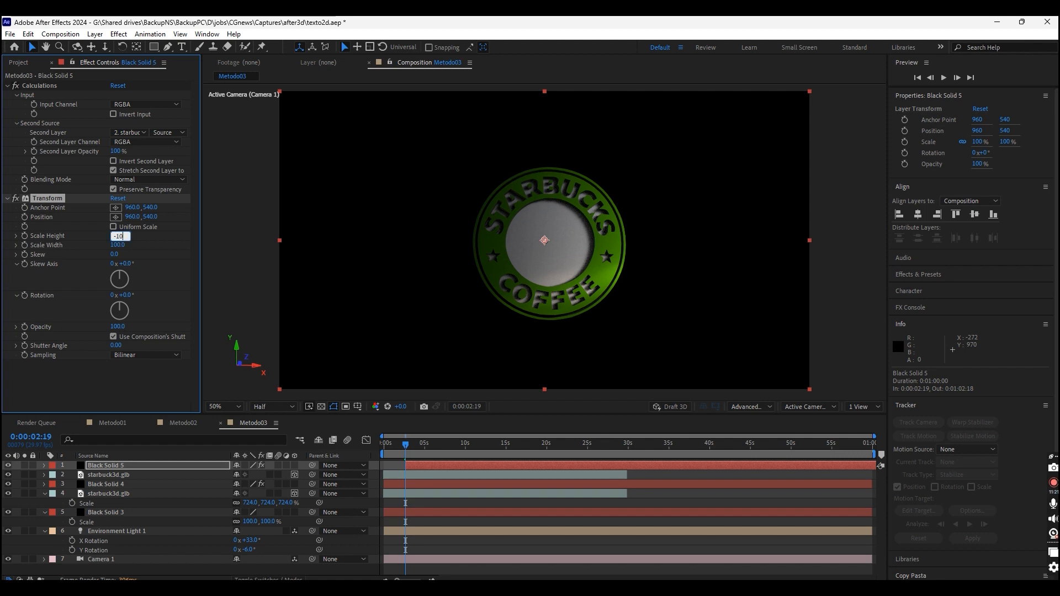
pyautogui.write('0')
pyautogui.press('Return')
pyautogui.moveTo(149, 216); pyautogui.dragTo(482, 215)
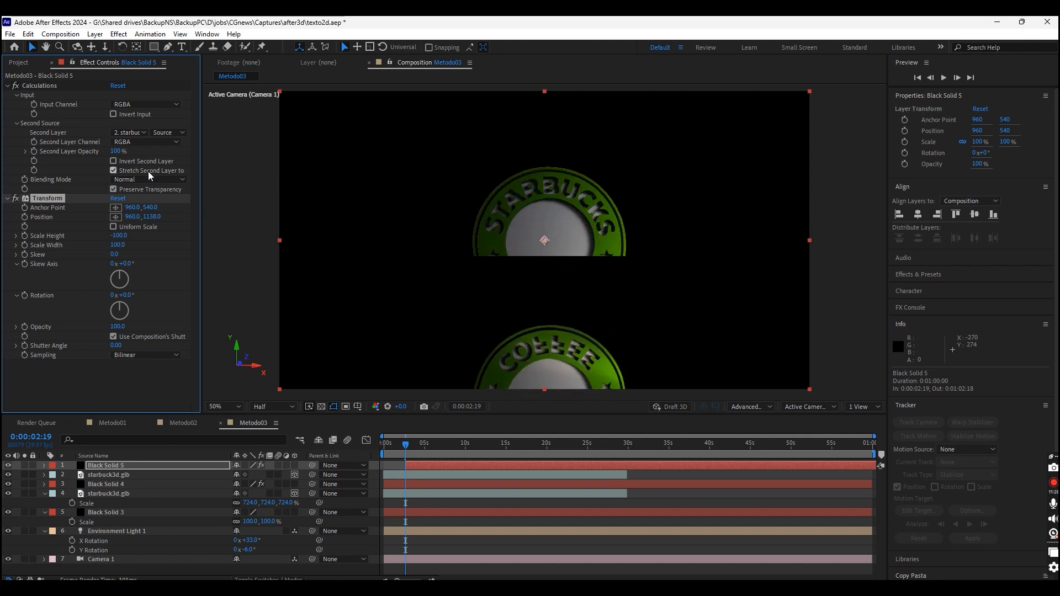
# Set Black Solid 5's blending mode to Add and turn off Preserve Transparency in its Calculations effect.
pyautogui.click(218, 475)
pyautogui.press('F4')
pyautogui.click(251, 467)
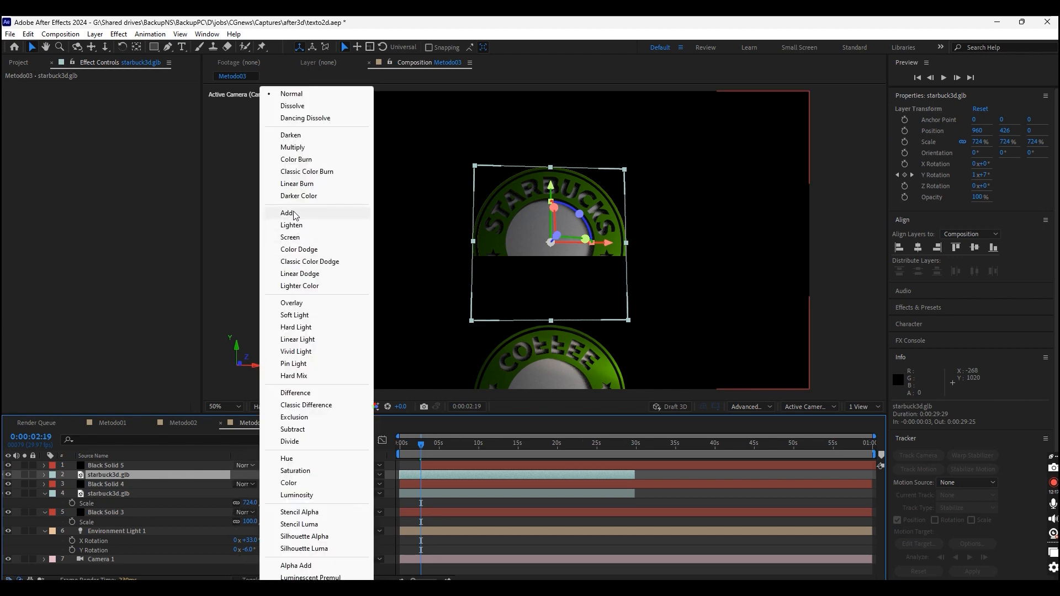
pyautogui.click(287, 213)
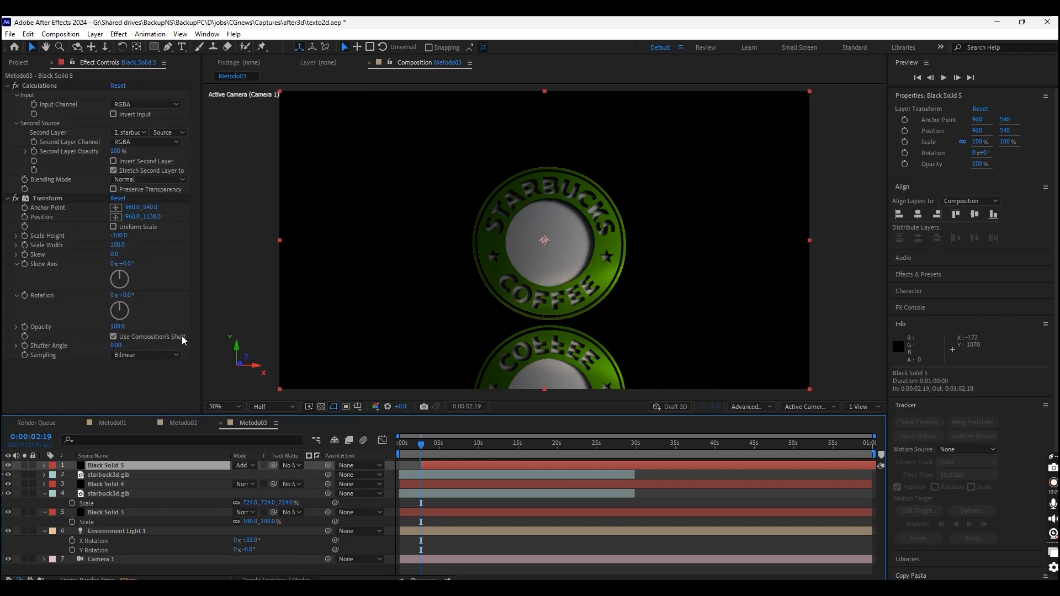
# Apply Fast Box Blur with radius 17 to Black Solid 5 and shift the layer back to the start of the composition.
pyautogui.click(115, 35)
pyautogui.moveTo(146, 135)
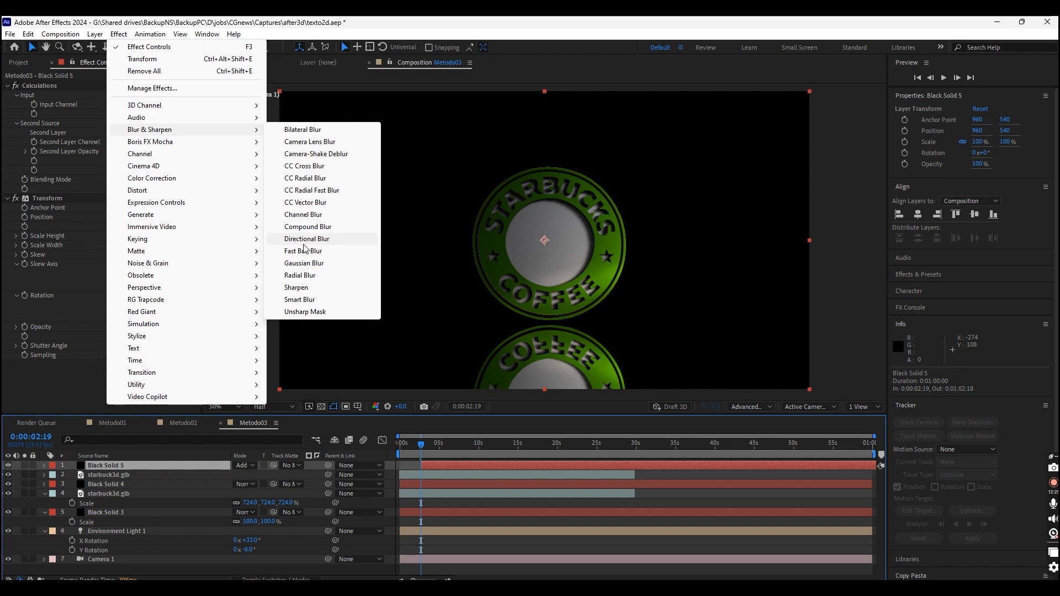
pyautogui.click(298, 251)
pyautogui.moveTo(116, 372); pyautogui.dragTo(121, 373)
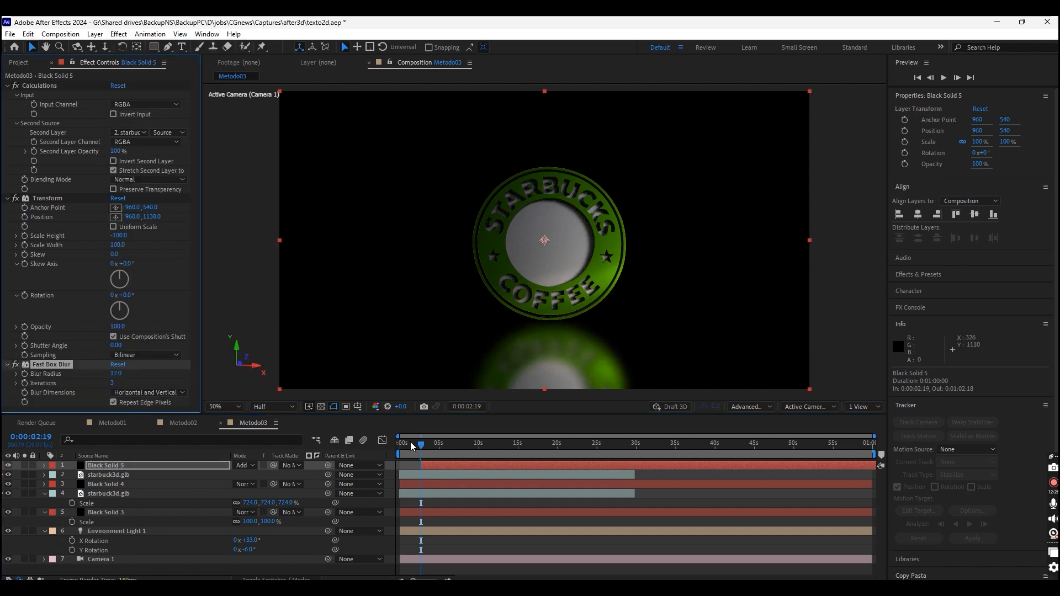
pyautogui.click(411, 446)
pyautogui.moveTo(451, 467); pyautogui.dragTo(429, 471)
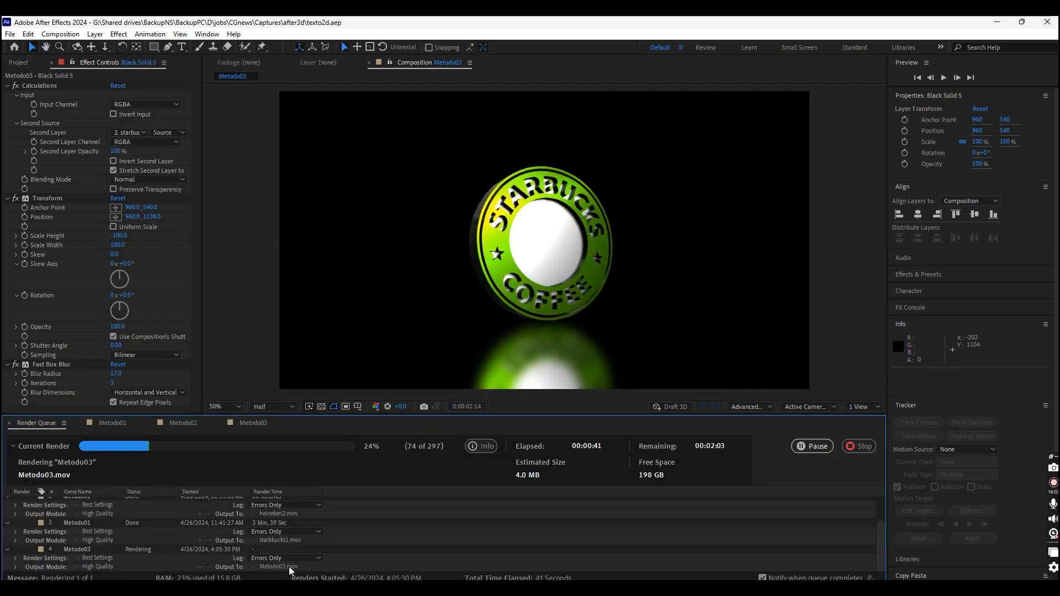